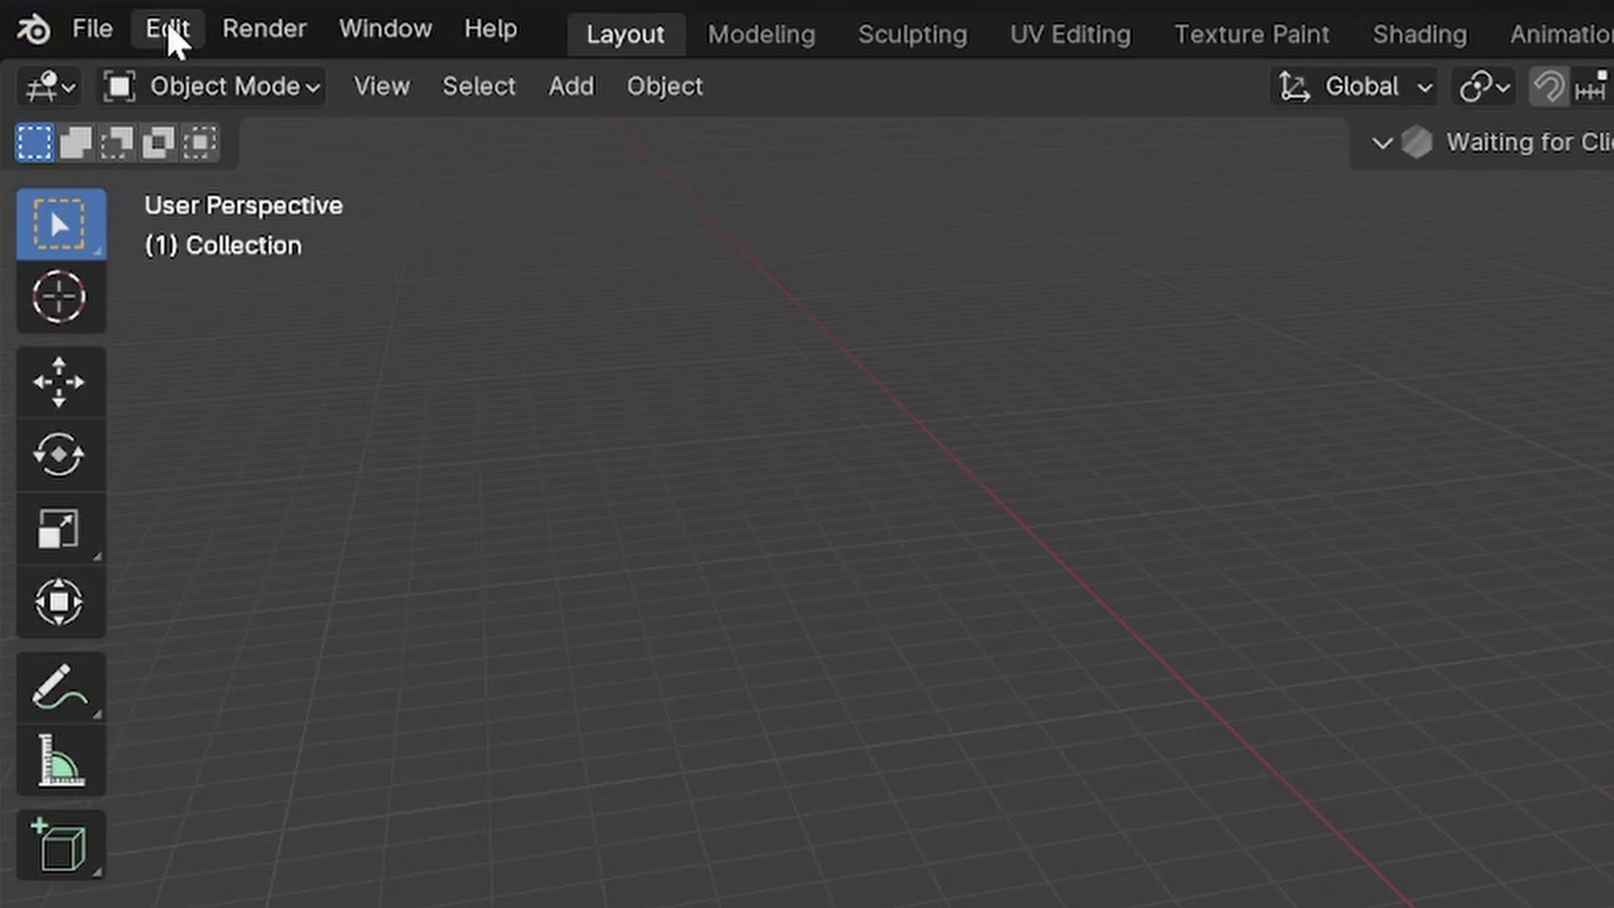
# Install the add-on City_Generator_Addon.zip from the Downloads folder through the Blender Preferences.
pyautogui.click(170, 30)
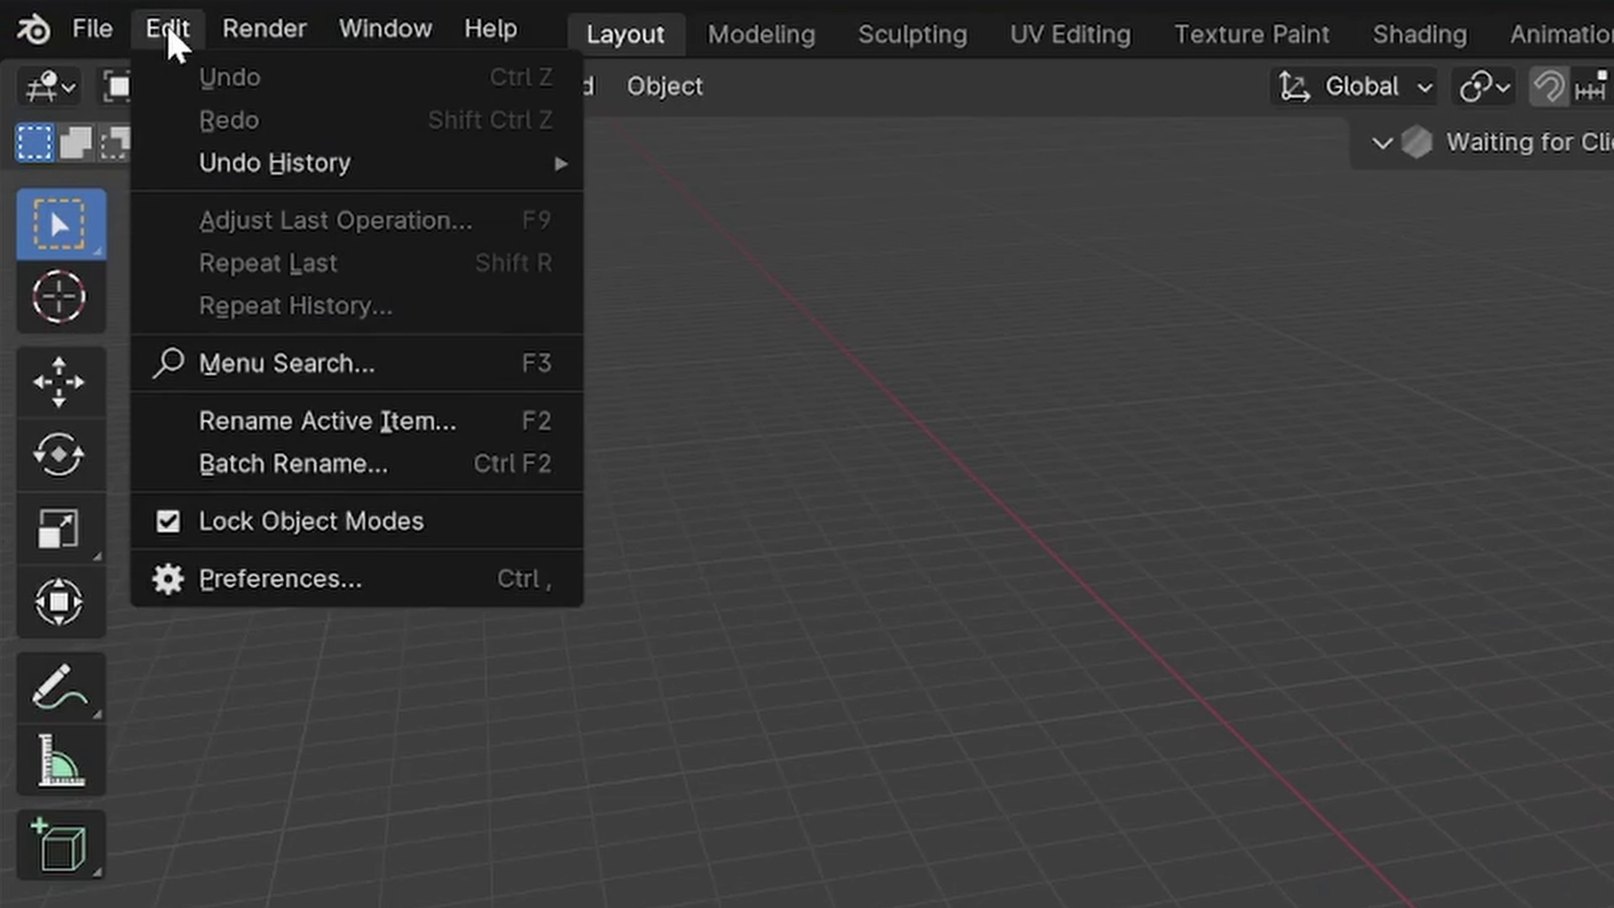
pyautogui.click(235, 577)
pyautogui.click(821, 82)
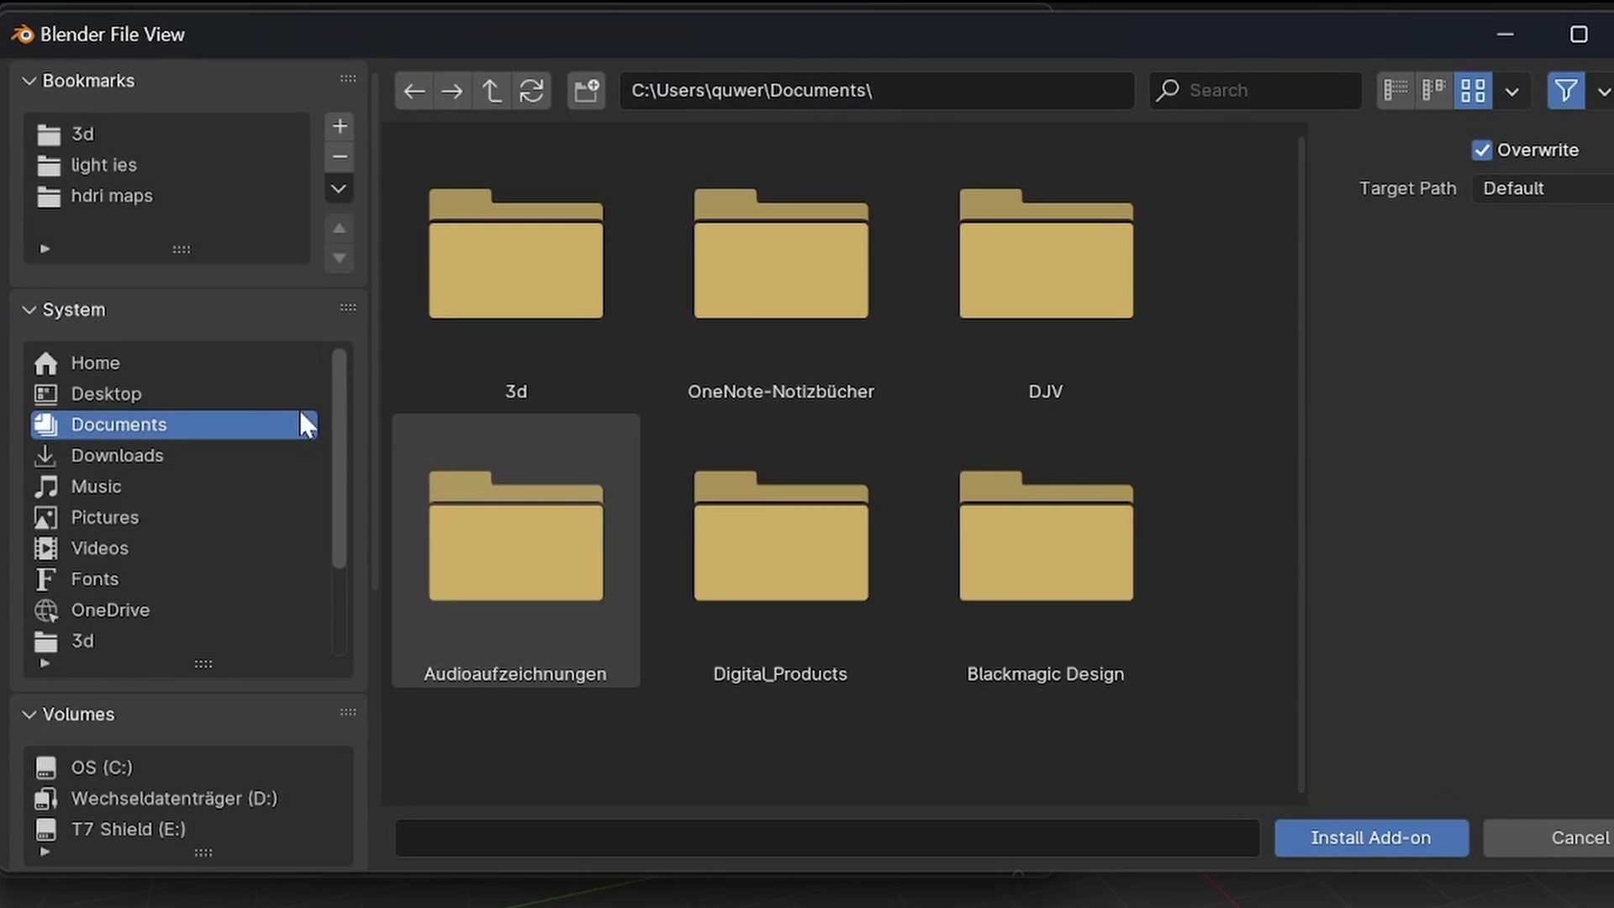
pyautogui.click(144, 456)
pyautogui.click(523, 250)
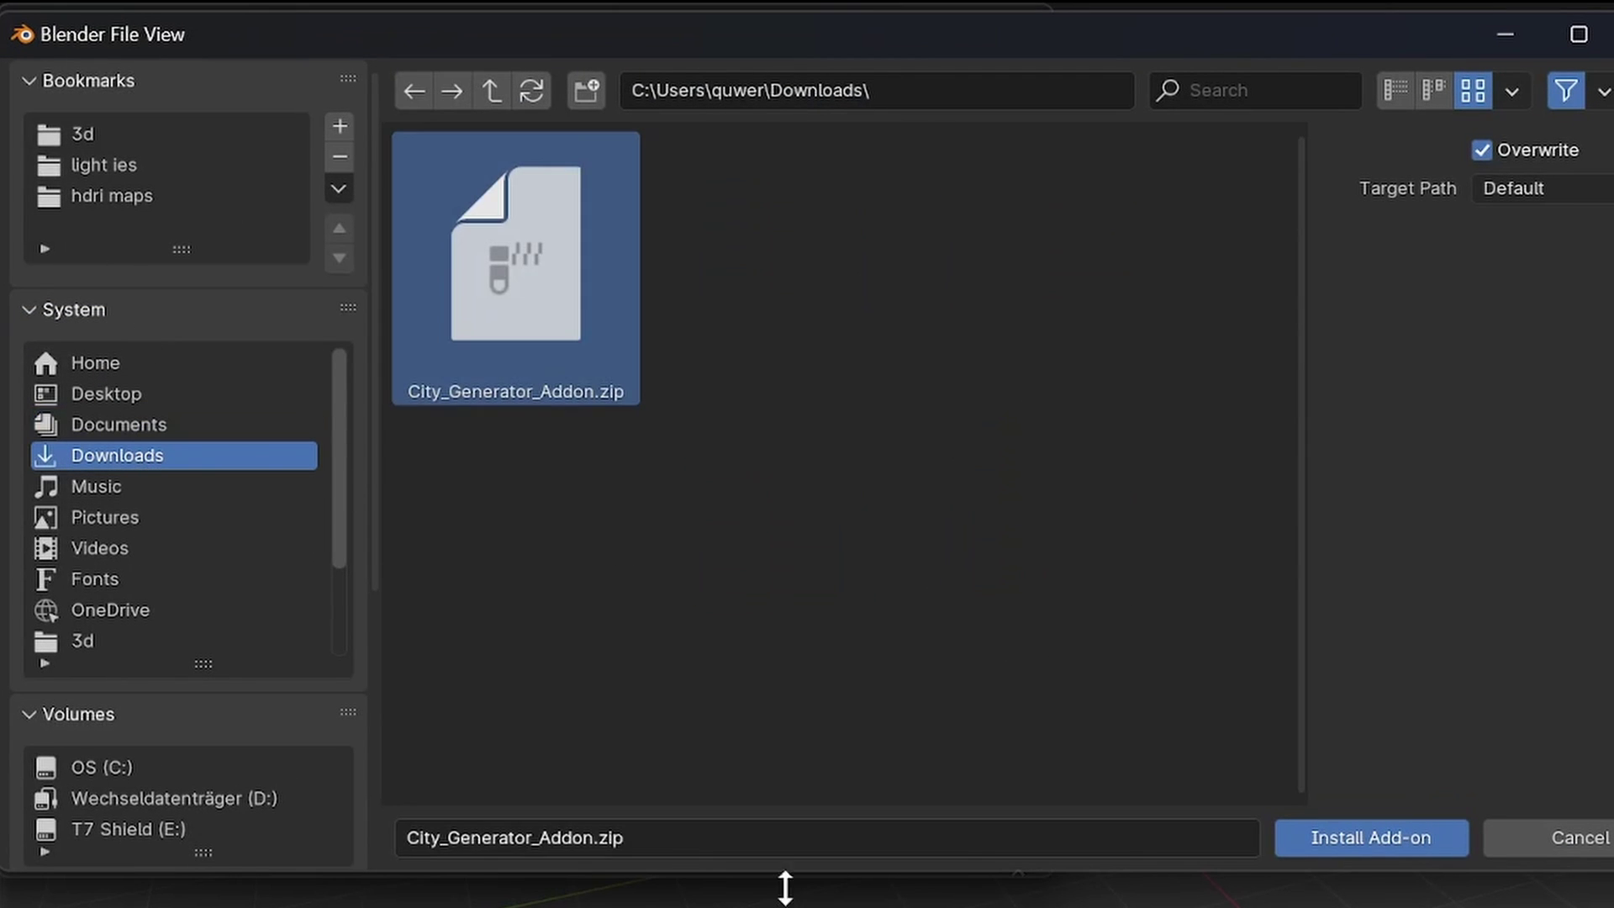
pyautogui.click(1395, 839)
# Enable the City Generator Add-on, expand its details, save the preferences and close the Preferences window.
pyautogui.click(319, 163)
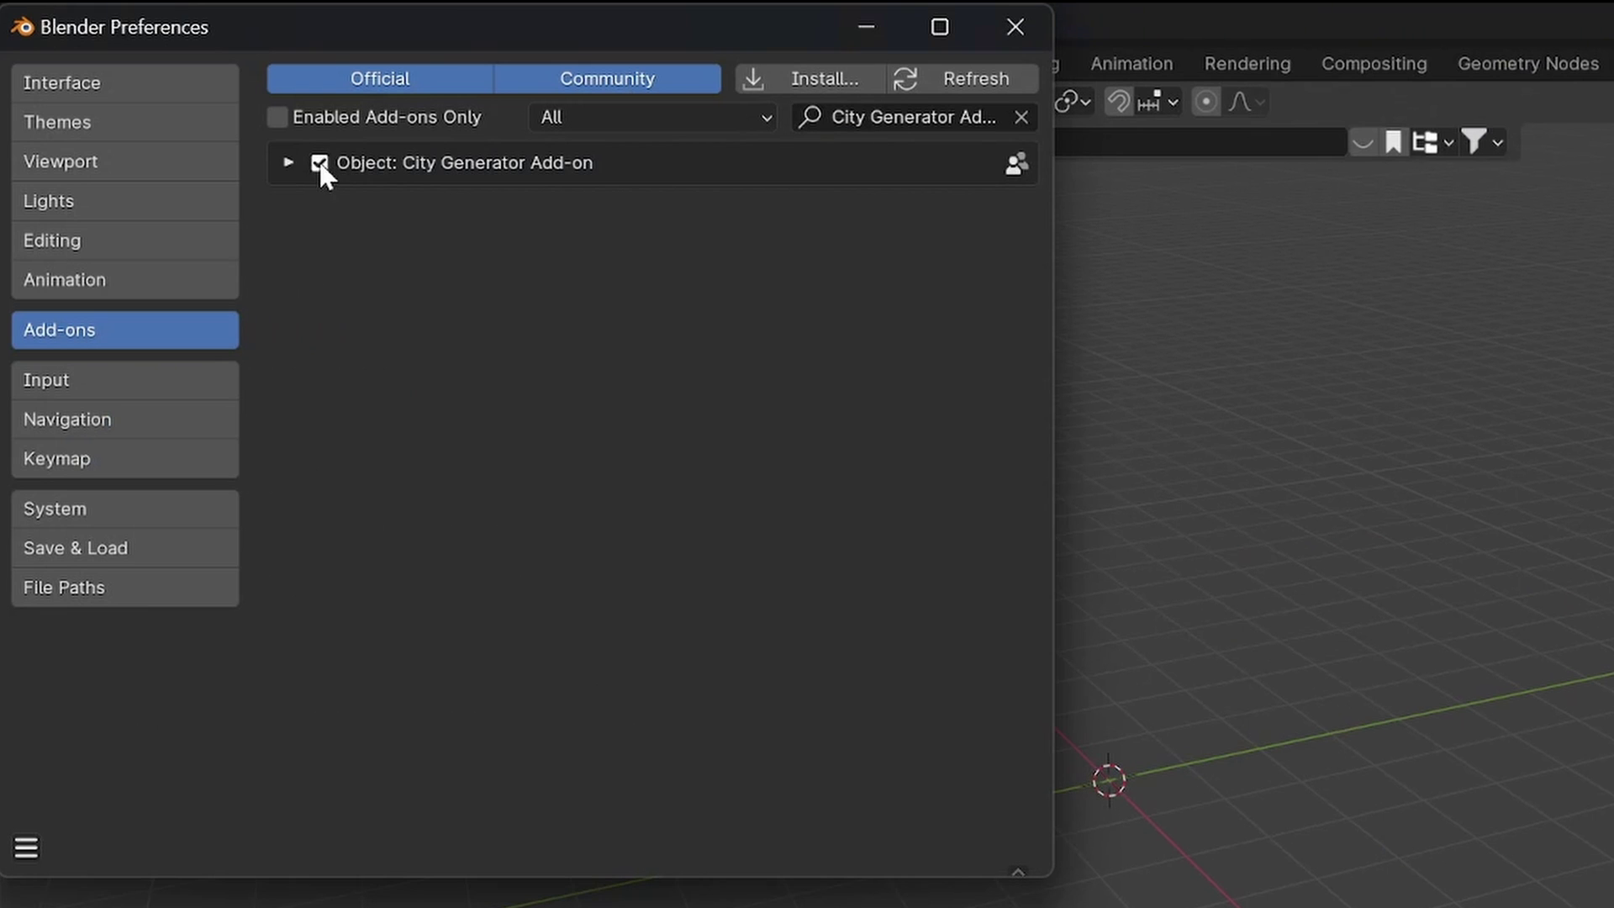
pyautogui.click(288, 163)
pyautogui.click(38, 844)
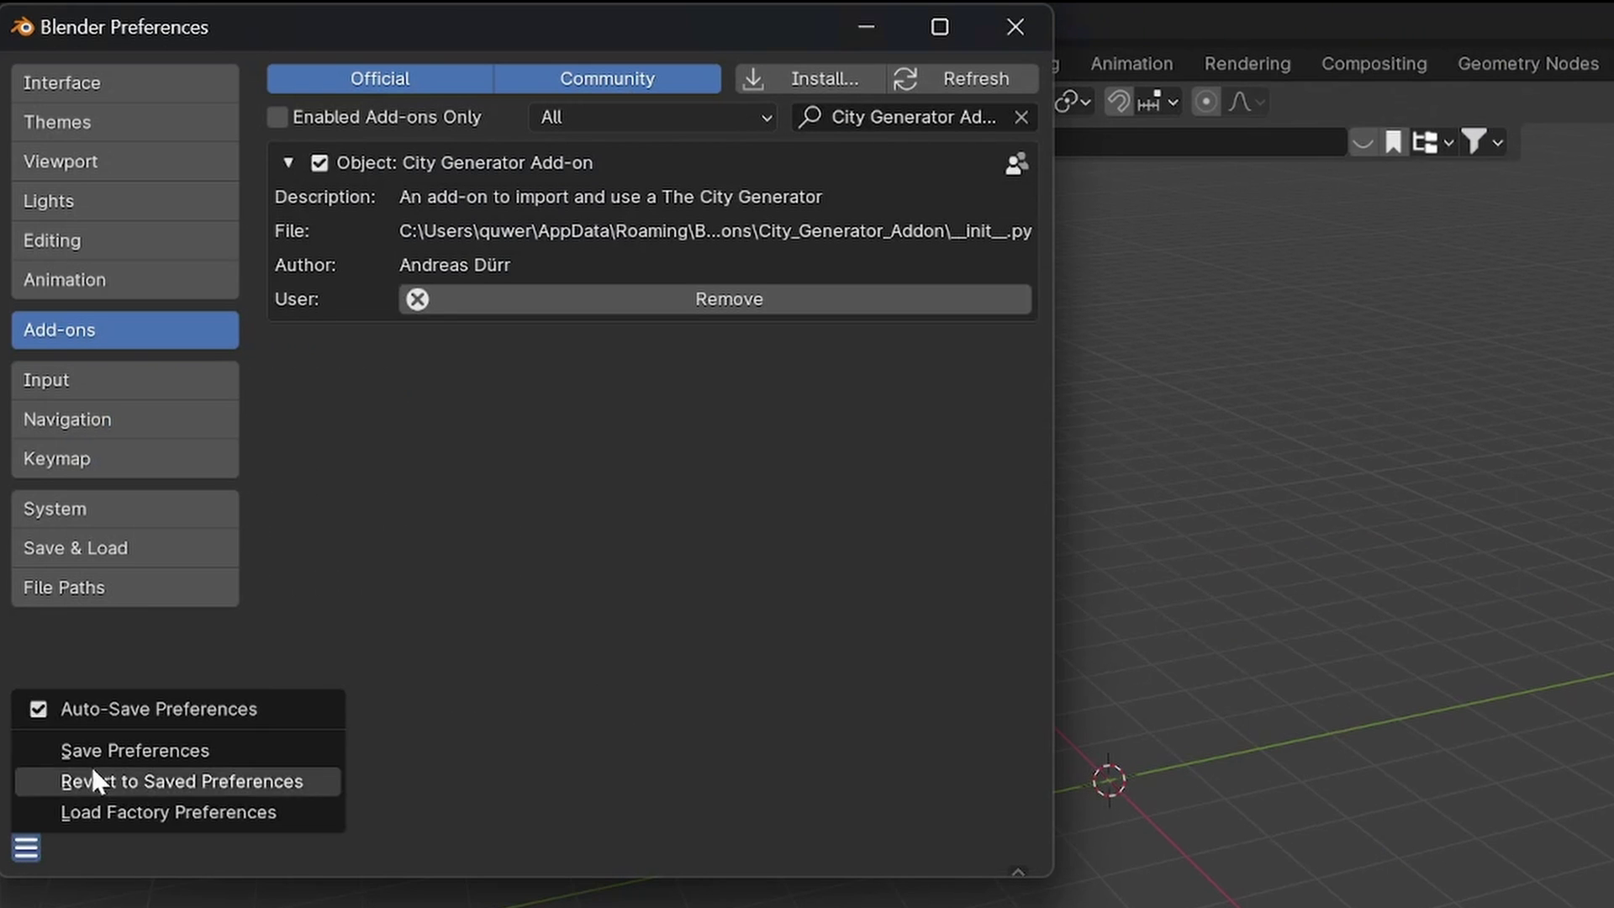
pyautogui.click(109, 751)
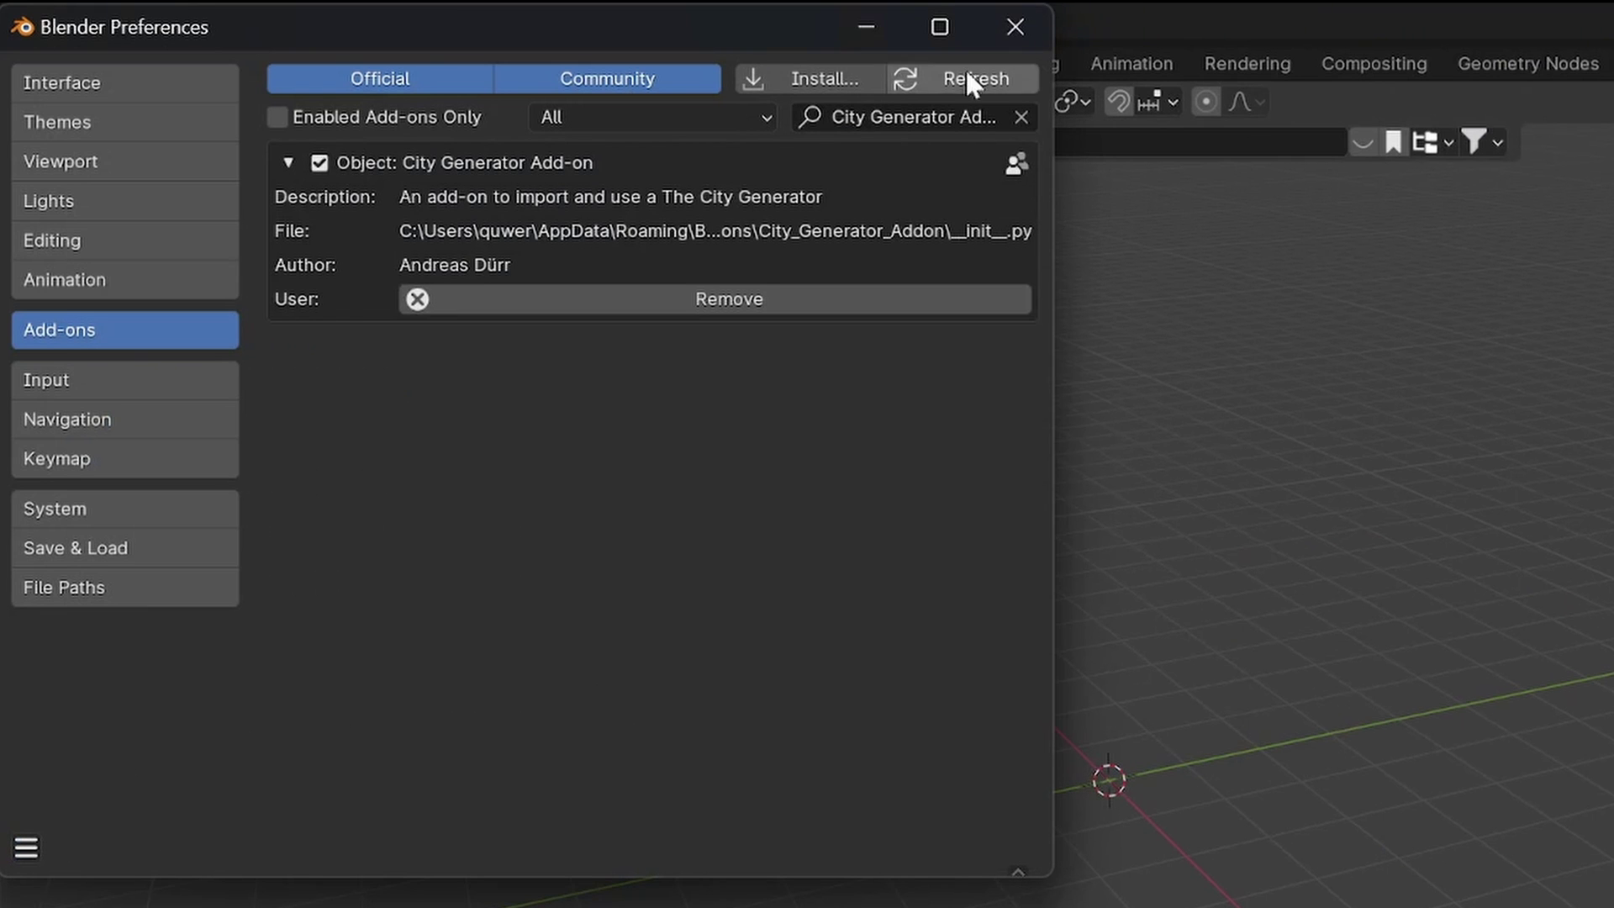
pyautogui.click(1015, 27)
# Import the City Generator into the scene from its sidebar, widening the side areas and leaving Geometry Settings collapsed.
pyautogui.press('n')
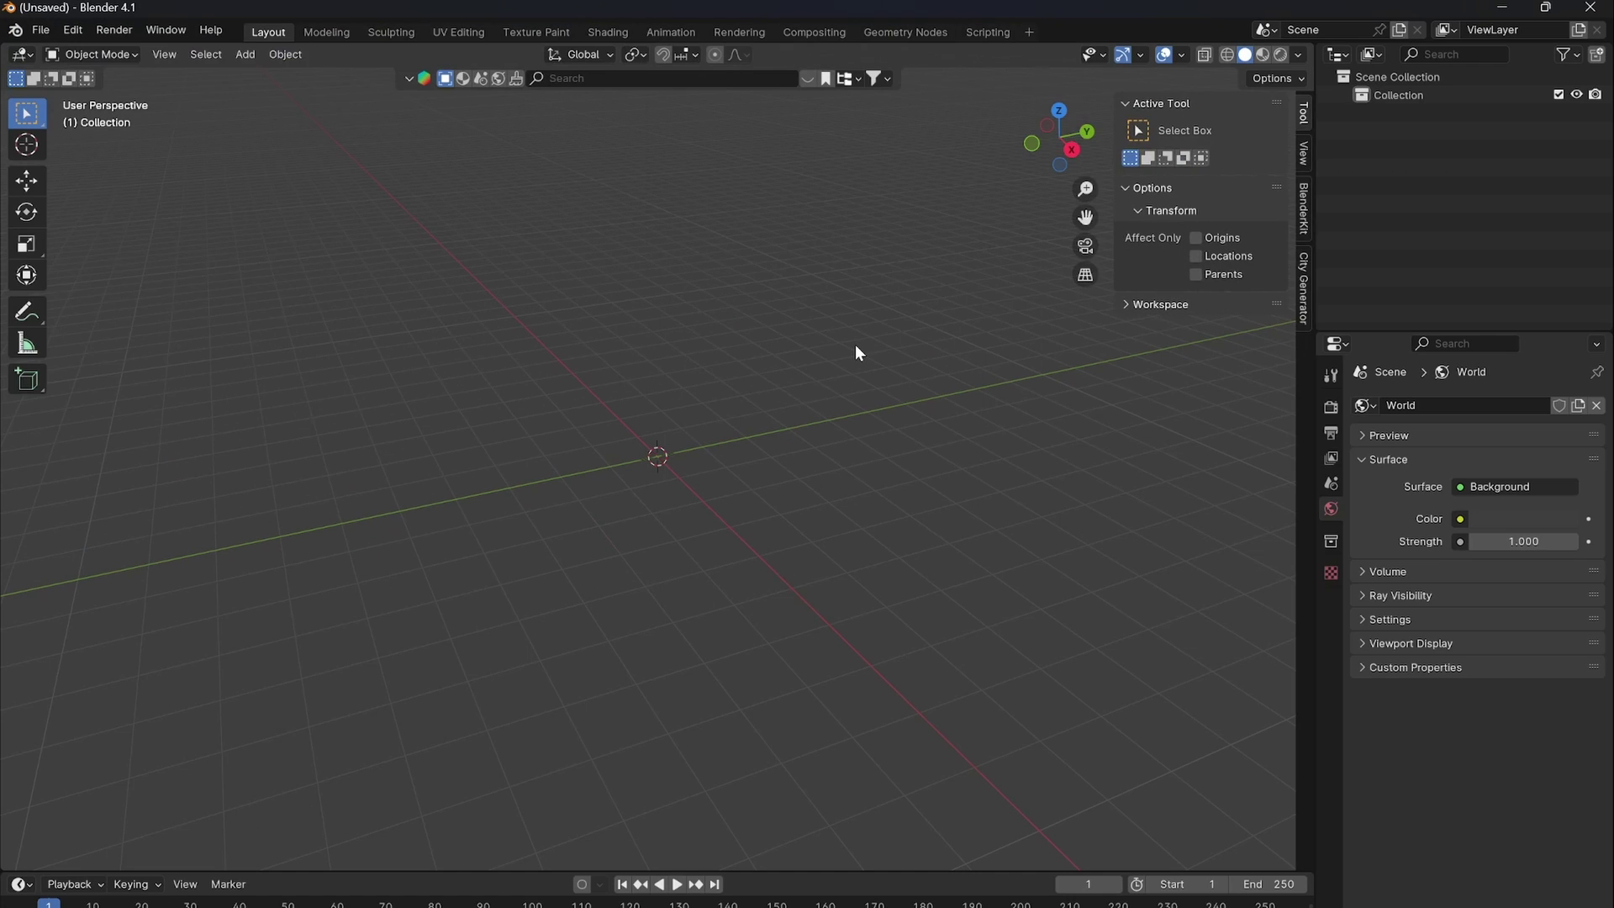
pyautogui.click(1306, 264)
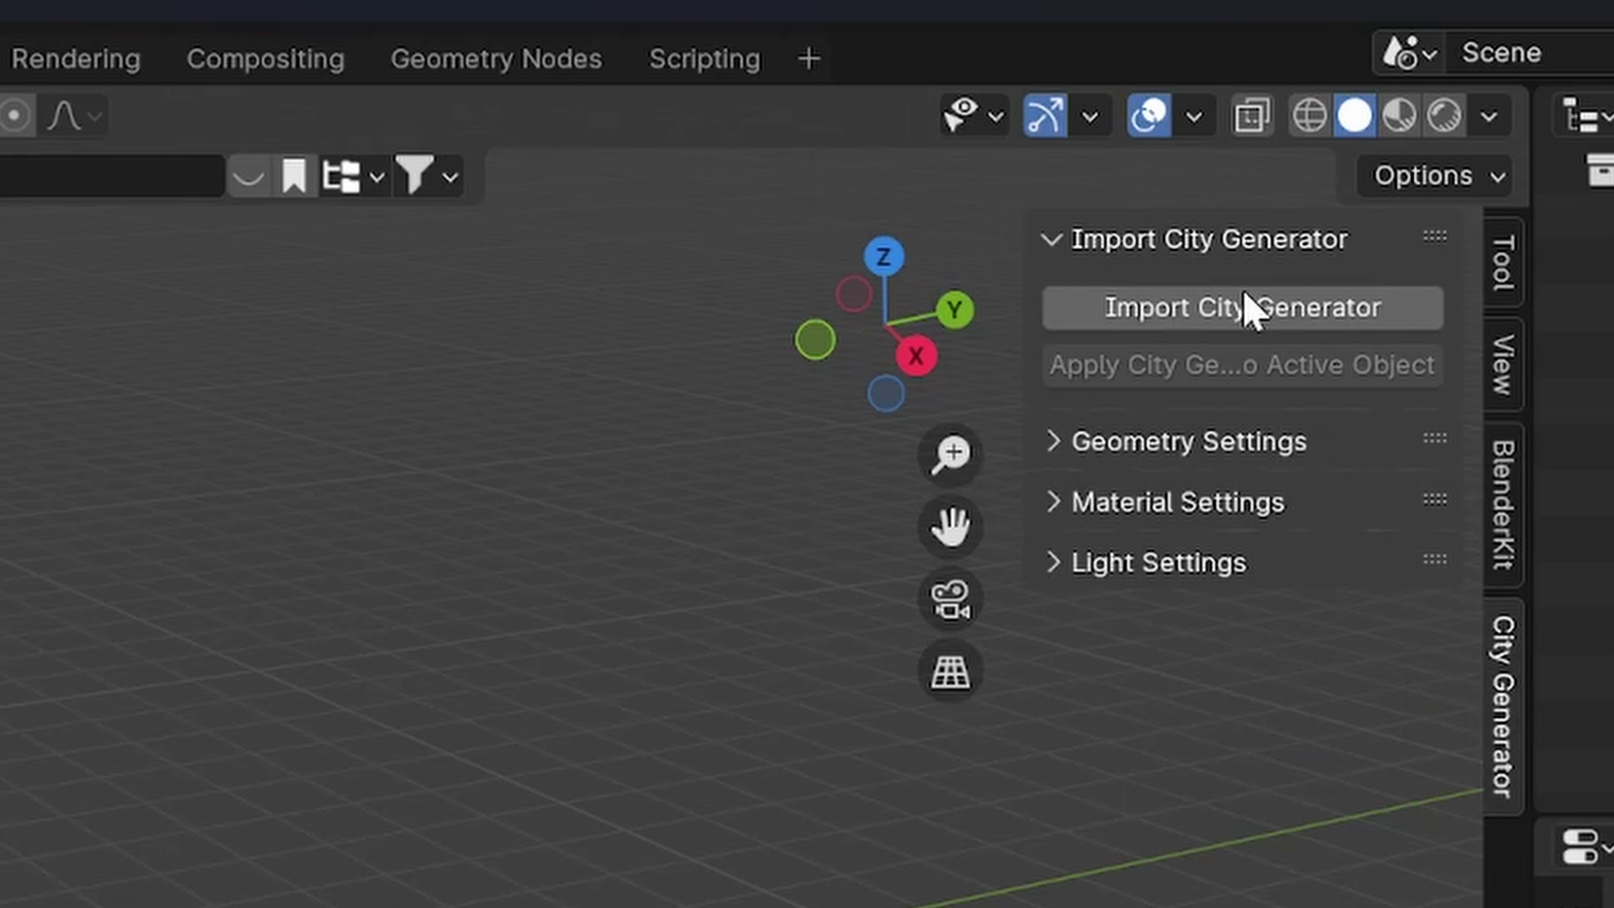
pyautogui.moveTo(1029, 294); pyautogui.dragTo(912, 307)
pyautogui.click(1287, 310)
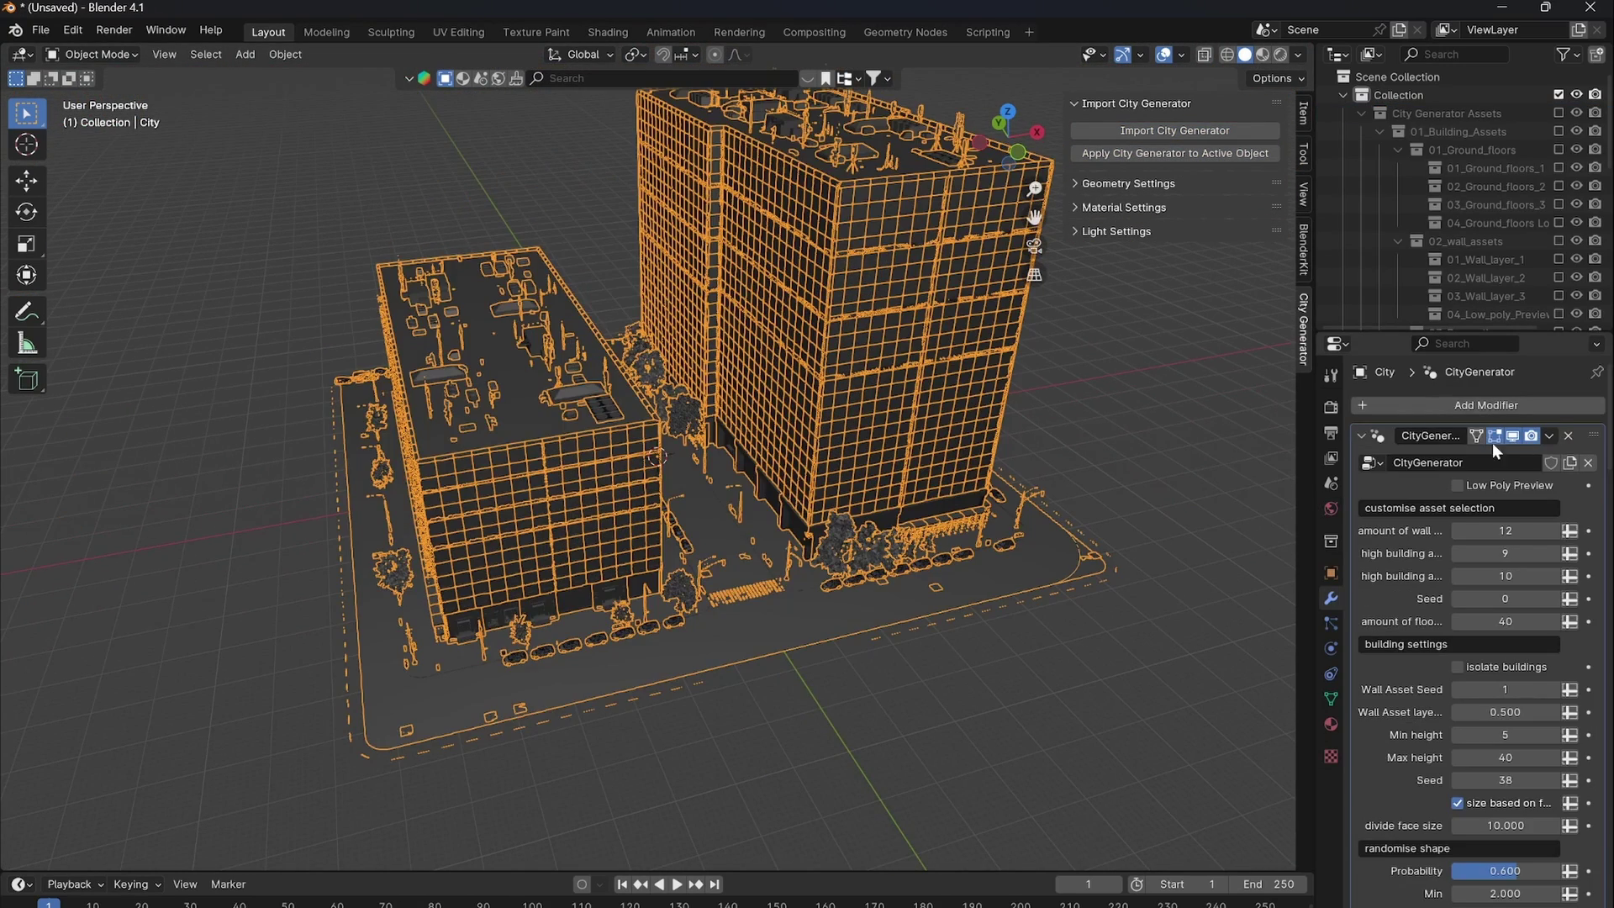
pyautogui.moveTo(1317, 396); pyautogui.dragTo(1280, 378)
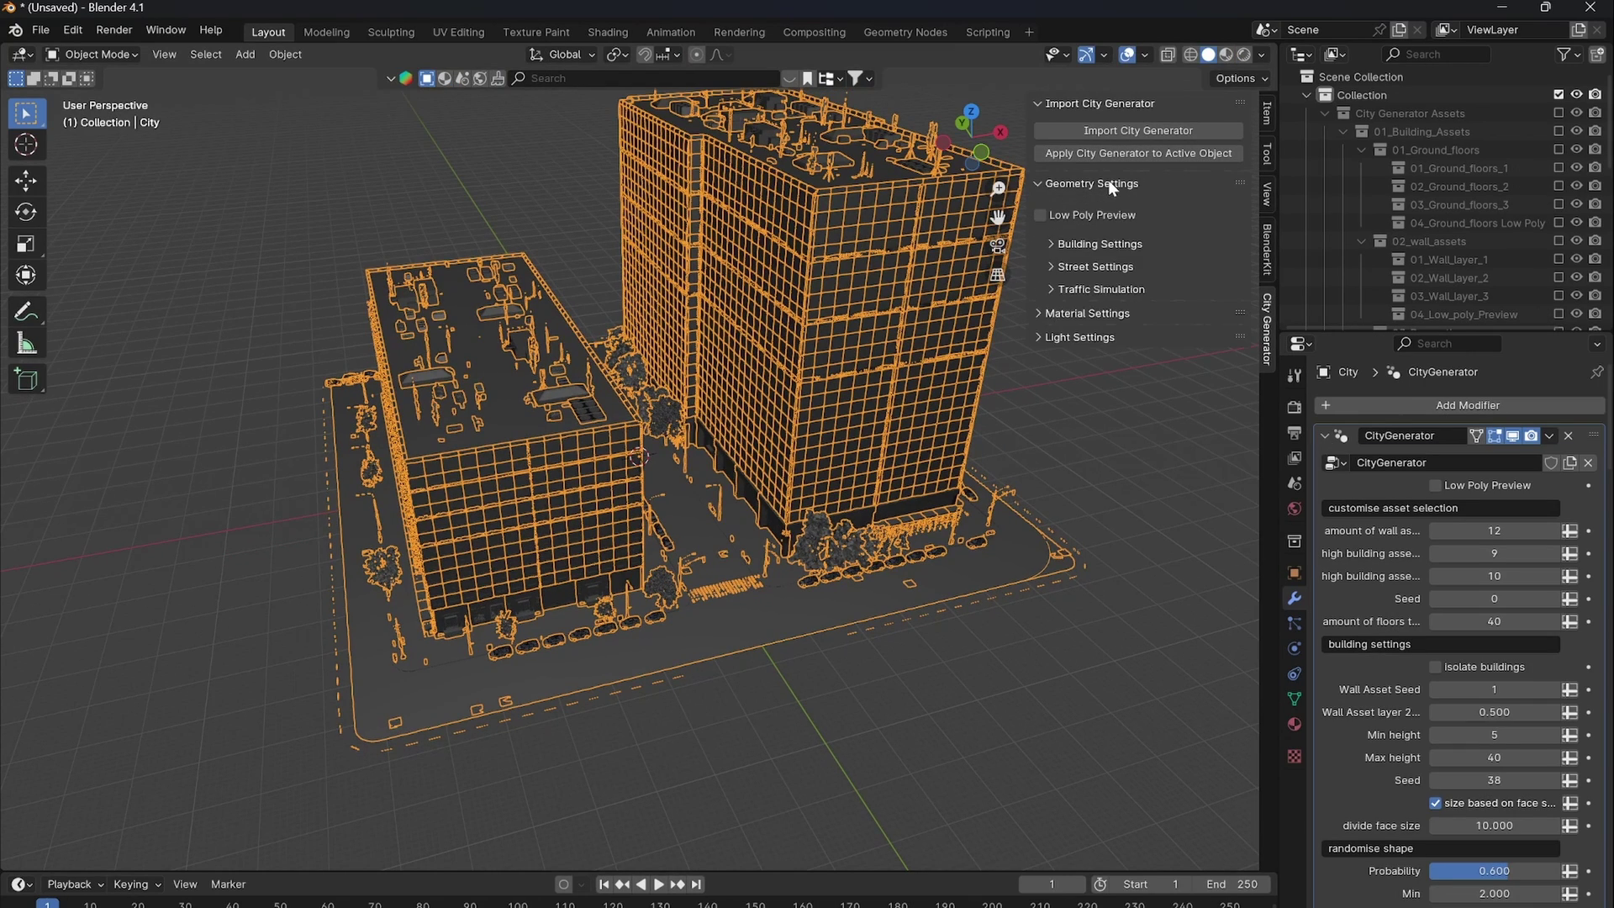
pyautogui.click(1123, 178)
# Examine the city's base plane in Edit Mode by temporarily hiding the CityGenerator modifier in the viewport.
pyautogui.press('Tab')
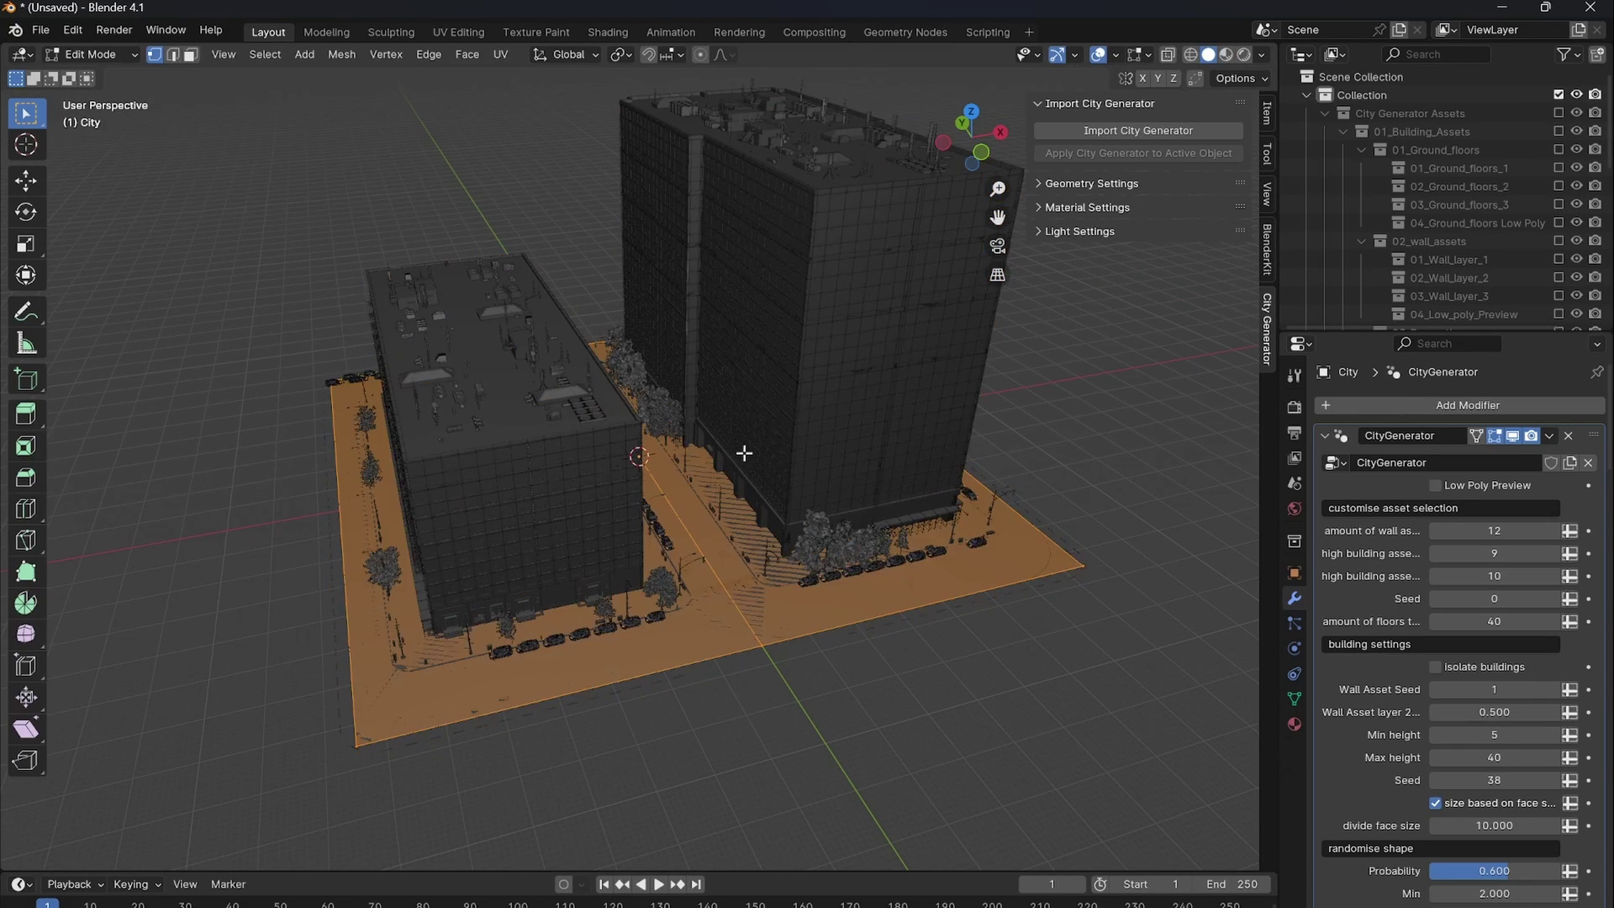
pyautogui.moveTo(744, 454); pyautogui.dragTo(623, 464, button='middle')
pyautogui.click(1512, 436)
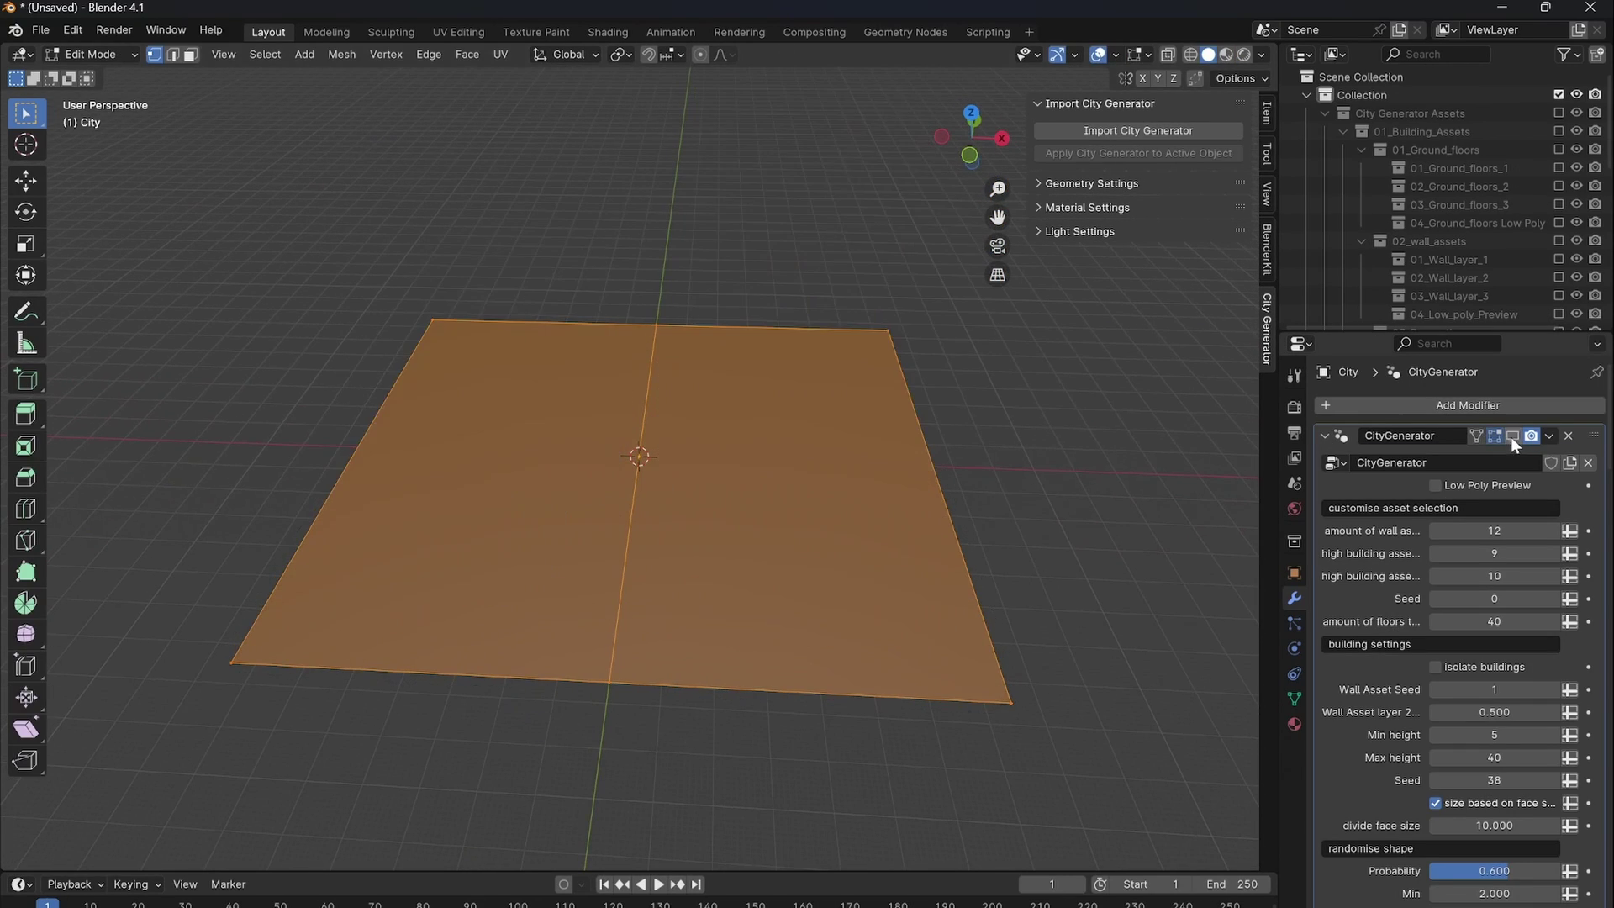
pyautogui.moveTo(723, 407); pyautogui.dragTo(821, 389, button='middle')
pyautogui.click(1513, 437)
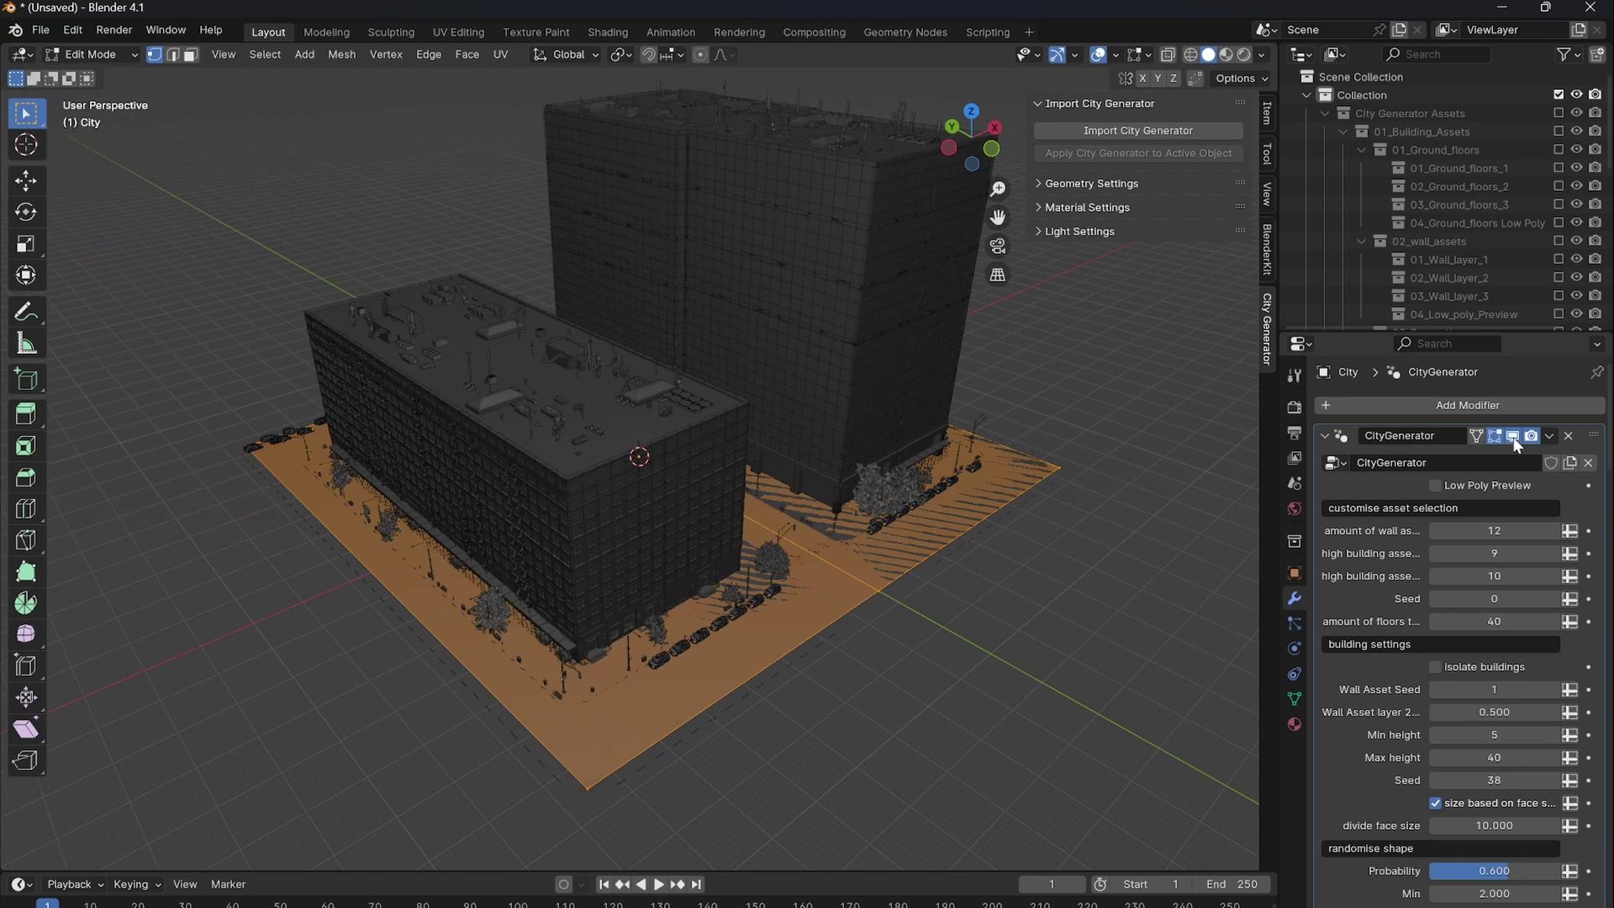
# Move the base plane's outer edge outward along the X axis to extend the city with another block.
pyautogui.click(36, 185)
pyautogui.click(372, 543)
pyautogui.moveTo(596, 616); pyautogui.dragTo(703, 468, button='middle')
pyautogui.press('g')
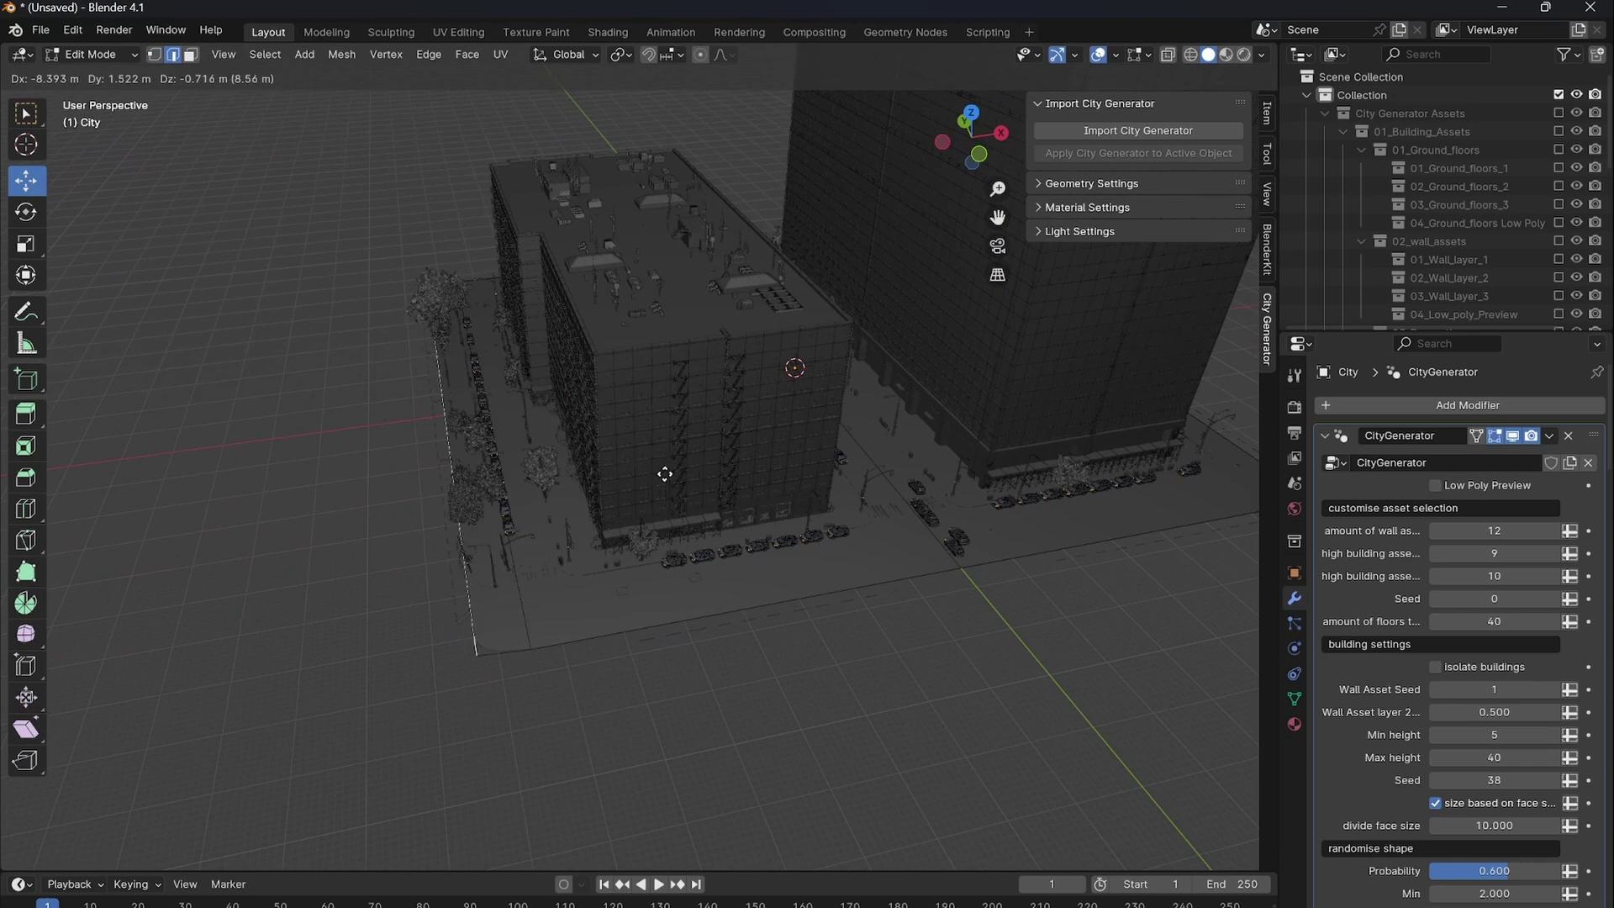
pyautogui.press('x')
pyautogui.click(304, 463)
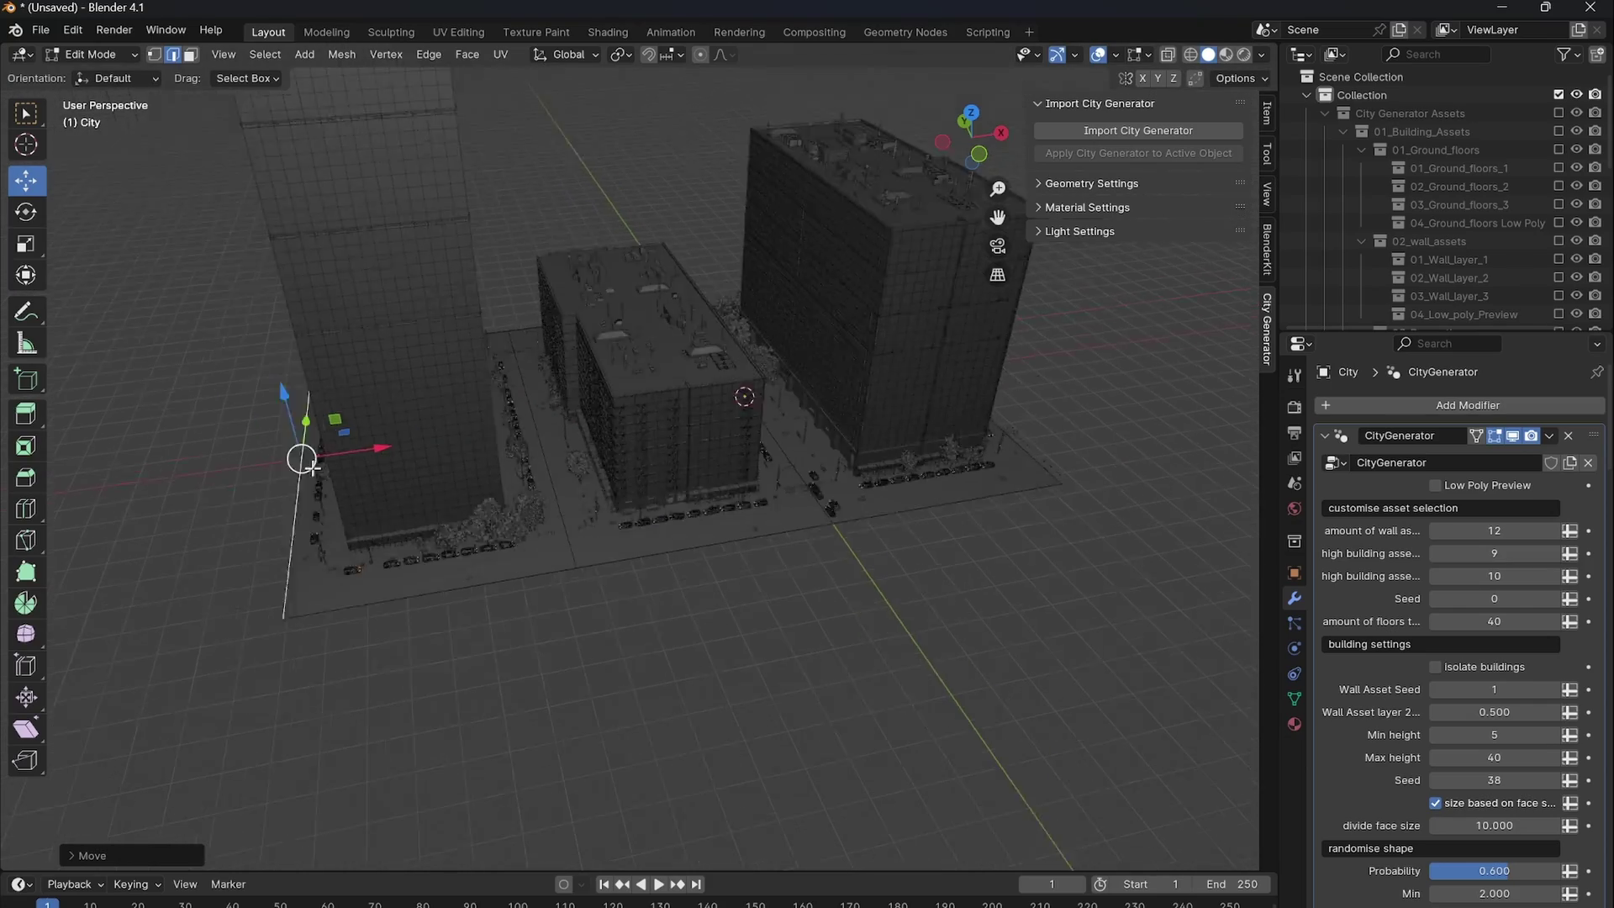
# Add a centred loop cut along the length of the base plane to split the city lengthwise.
pyautogui.moveTo(311, 469); pyautogui.dragTo(858, 471, button='middle')
pyautogui.click(600, 546)
pyautogui.rightClick(607, 544)
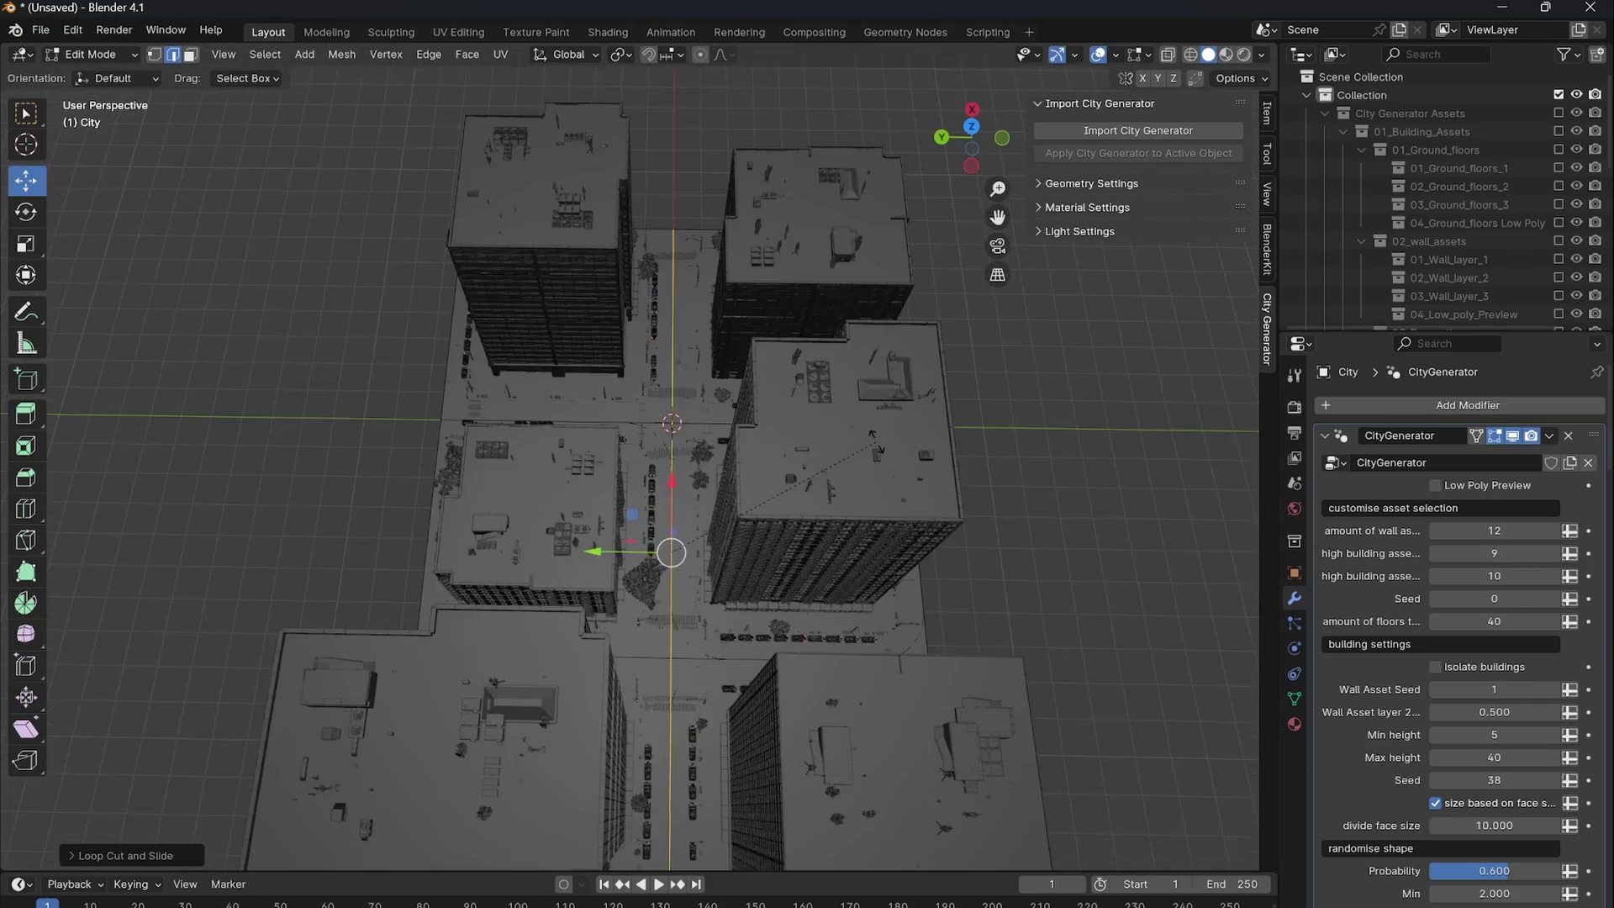
# Try rotating the new centre edge about the Z axis, and shift it sideways along the Y axis.
pyautogui.press('r')
pyautogui.press('z')
pyautogui.rightClick(828, 425)
pyautogui.moveTo(605, 527); pyautogui.dragTo(697, 528)
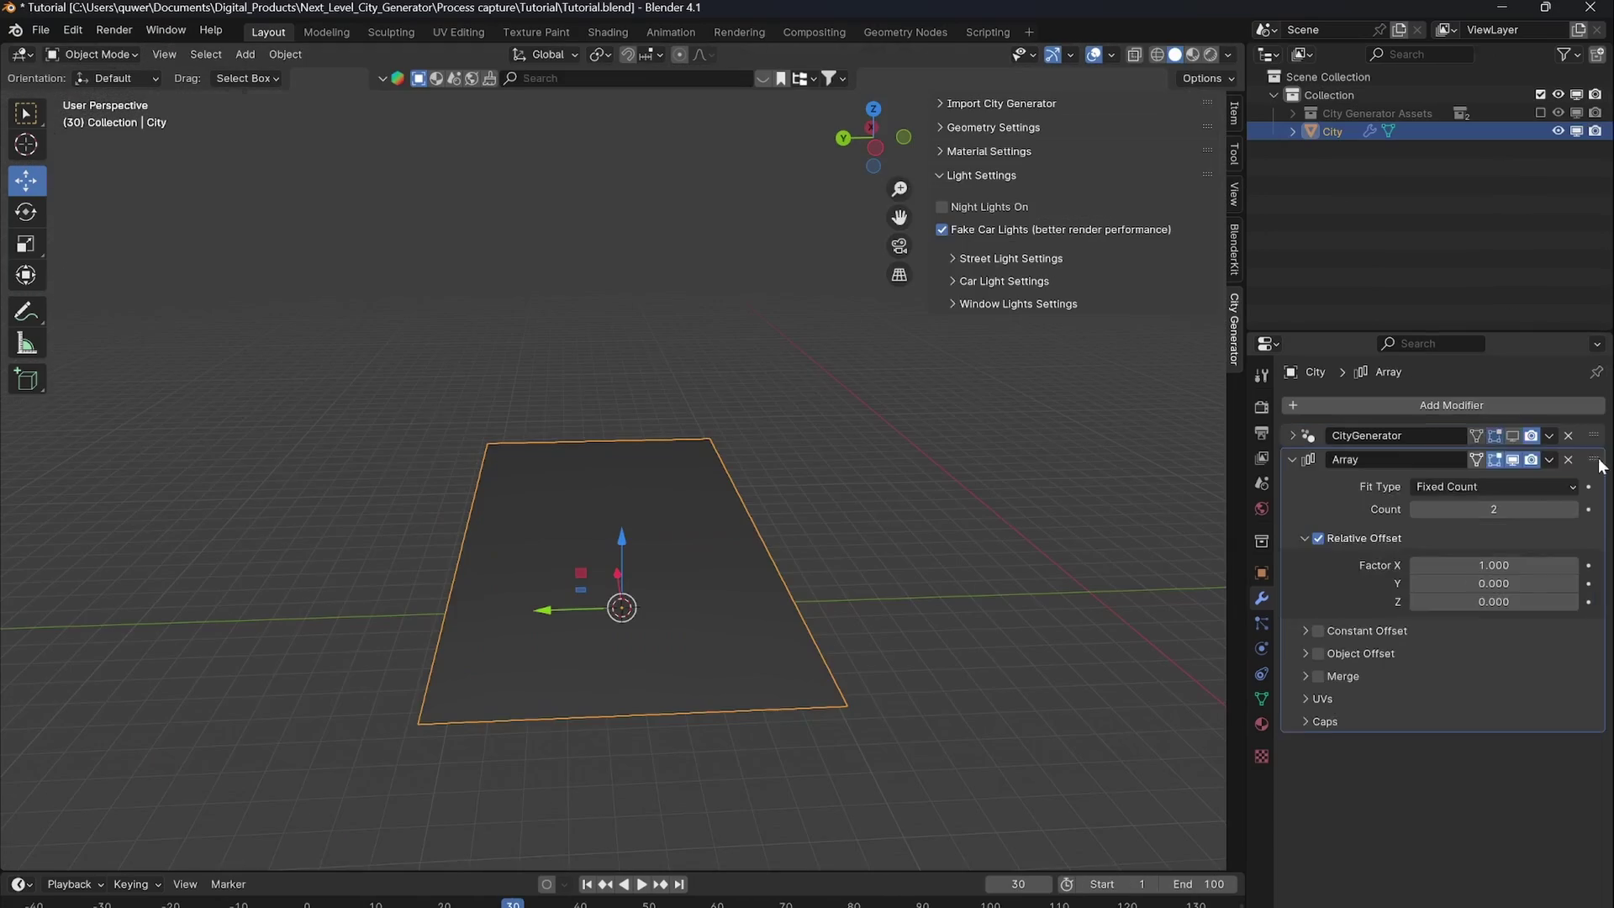
# Place the Array modifier above CityGenerator with a count of 5 and show the CityGenerator modifier in the viewport.
pyautogui.scroll(1, 1588, 408)
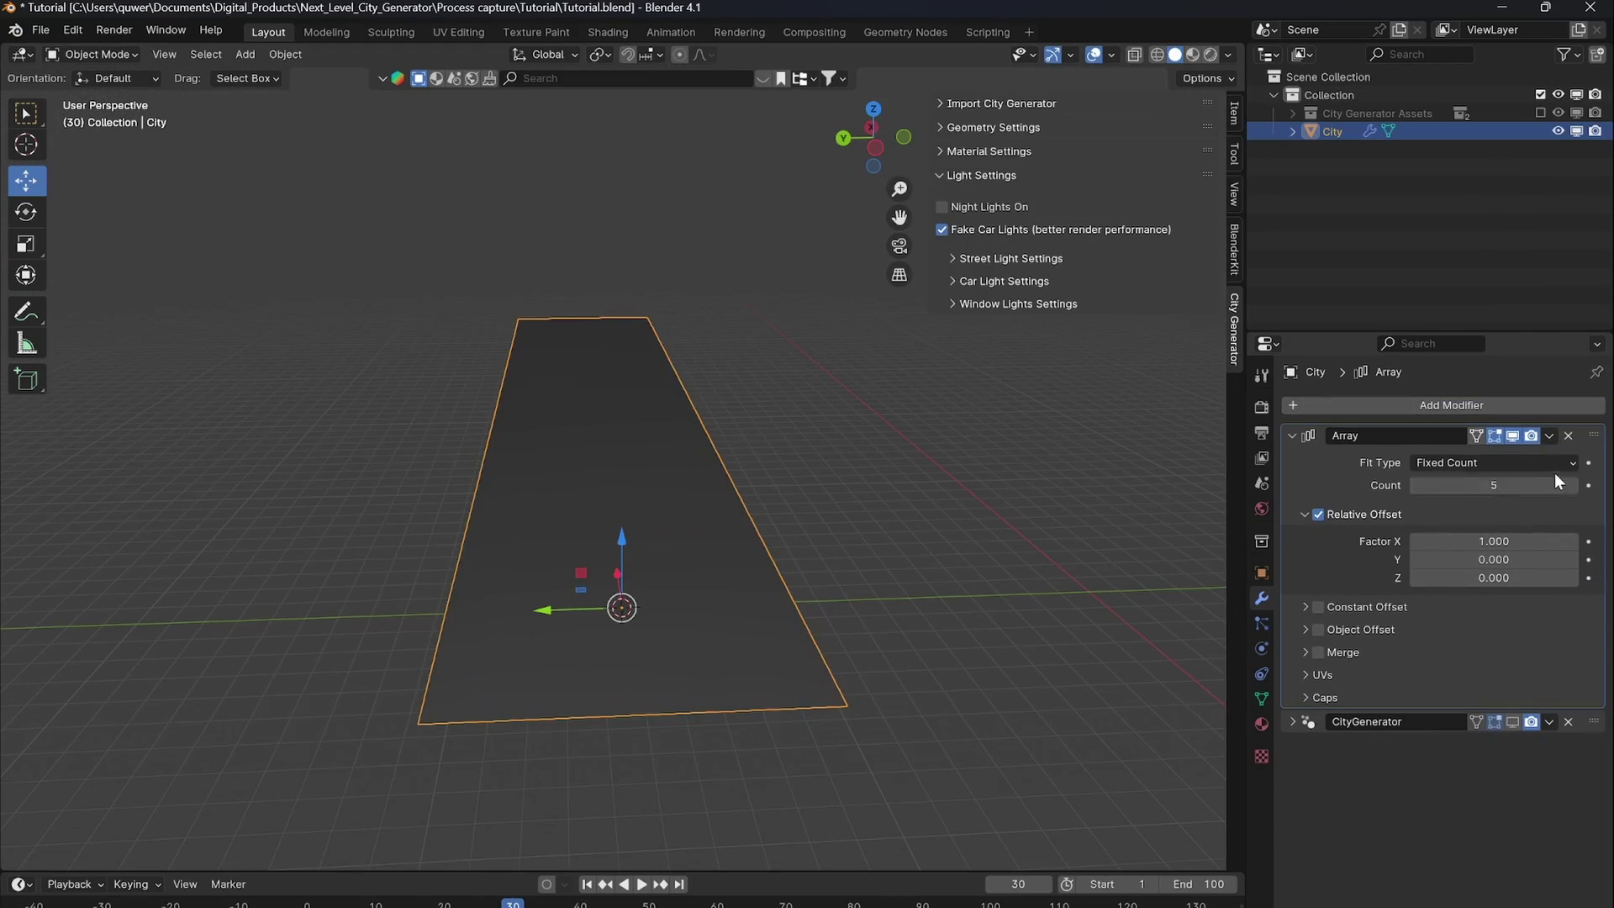
pyautogui.click(1513, 721)
pyautogui.moveTo(820, 504); pyautogui.dragTo(962, 497, button='middle')
pyautogui.click(963, 497)
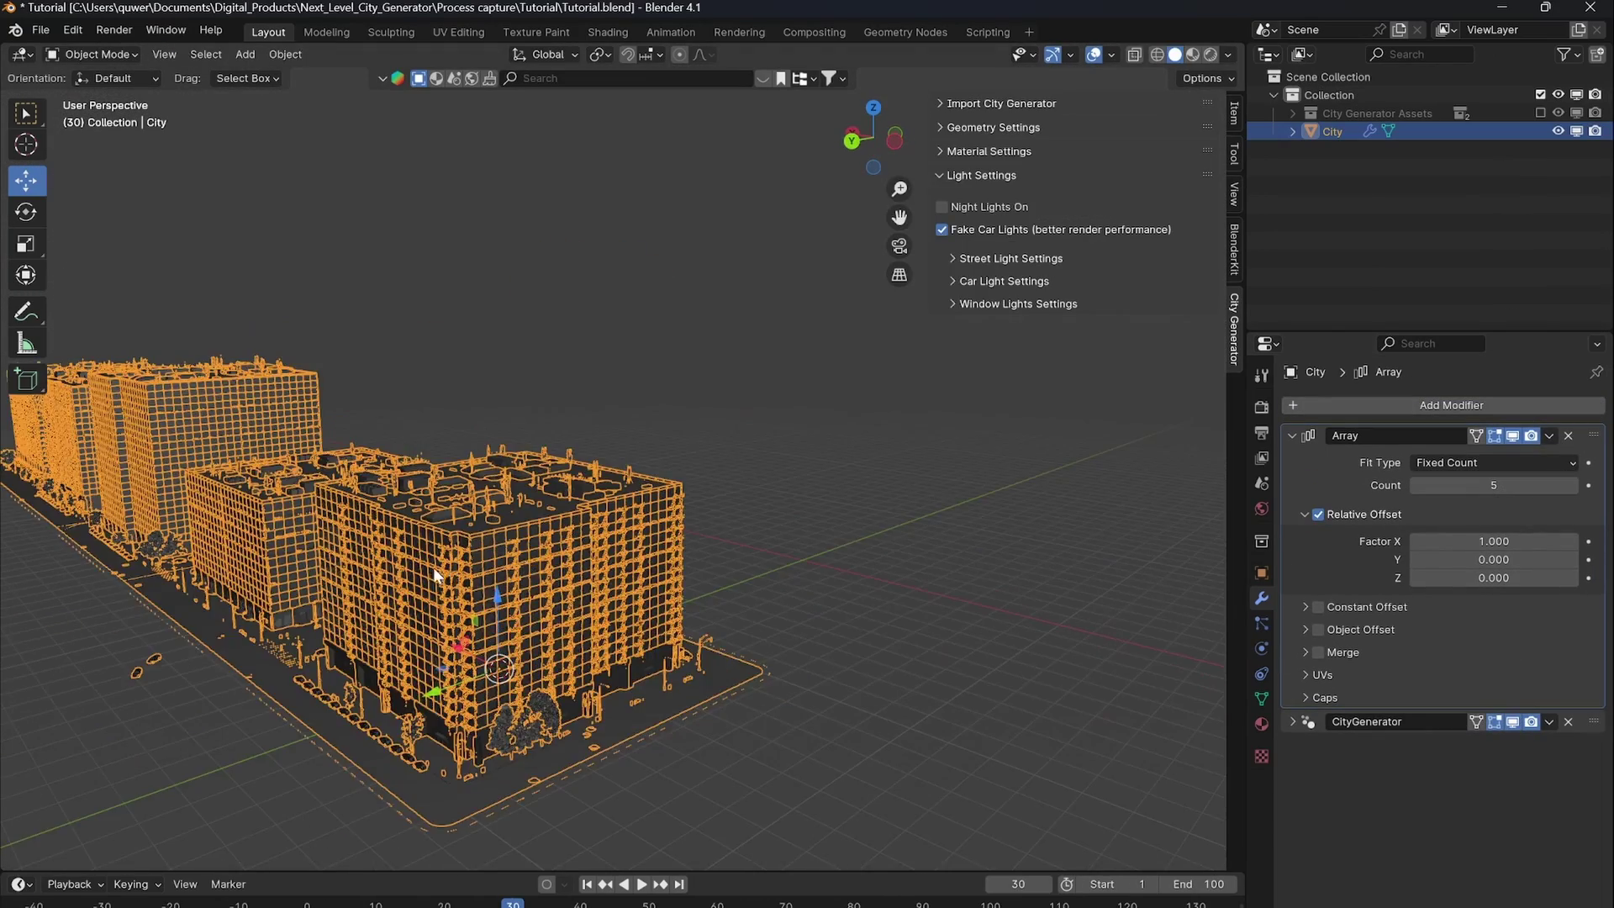
# Lower the Array modifier's count to 3 to shorten the row of city blocks.
pyautogui.moveTo(437, 575); pyautogui.dragTo(1218, 576, button='middle')
pyautogui.click(1415, 486)
pyautogui.click(1415, 486)
pyautogui.click(1415, 486)
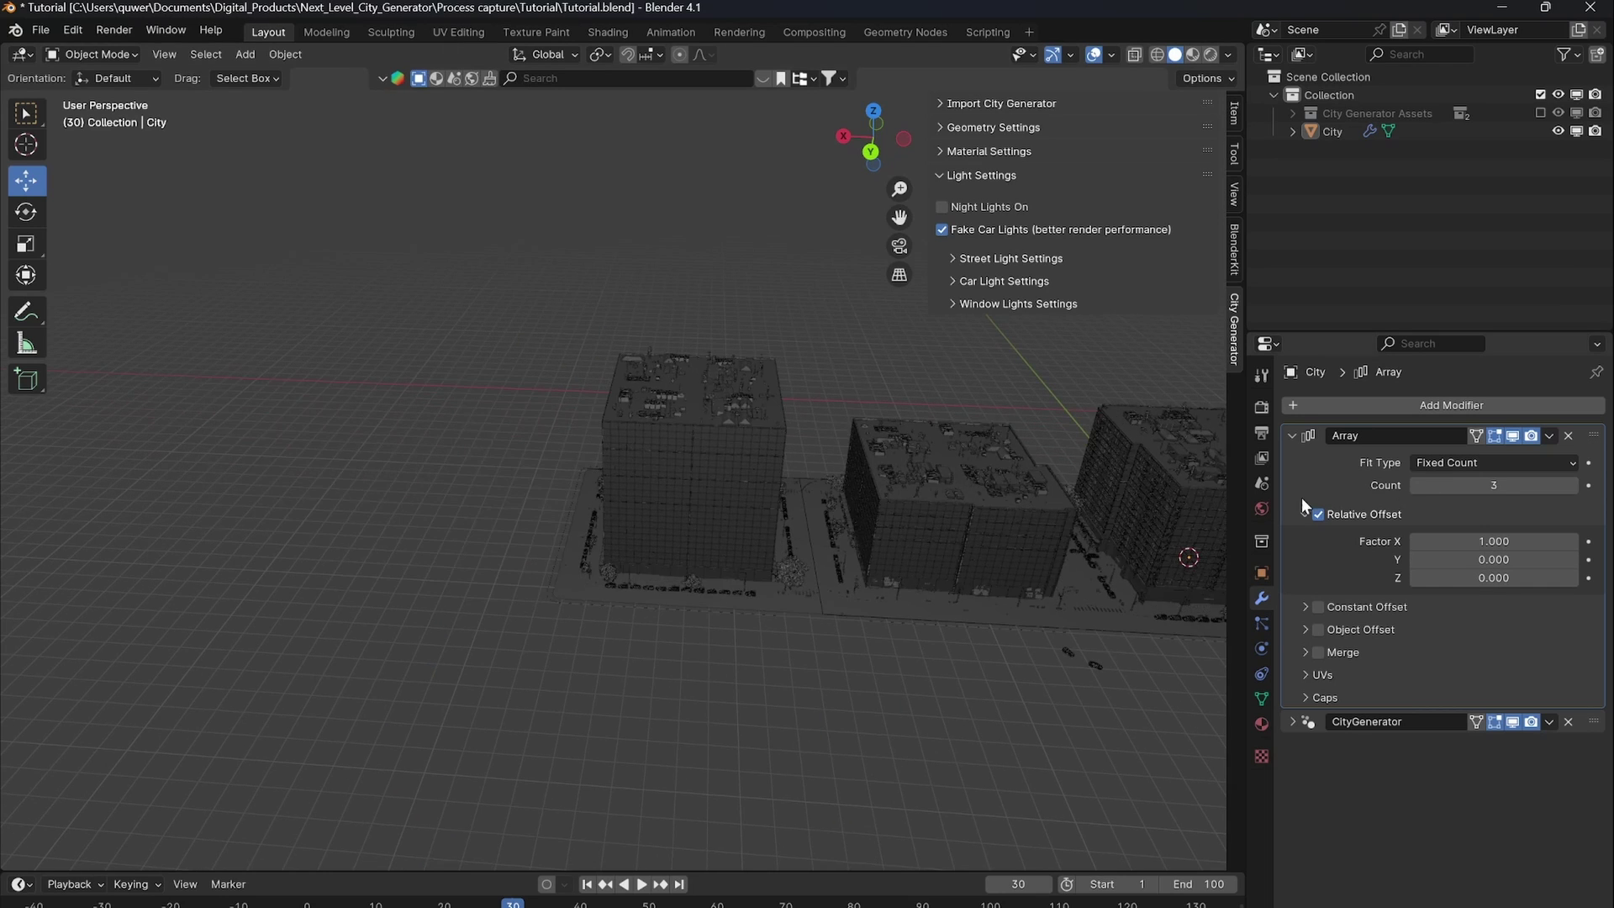
pyautogui.keyDown('shift'); pyautogui.moveTo(1138, 520); pyautogui.dragTo(784, 511, button='middle'); pyautogui.keyUp('shift')
pyautogui.keyDown('ctrl'); pyautogui.scroll(3, 1577, 486); pyautogui.keyUp('ctrl')
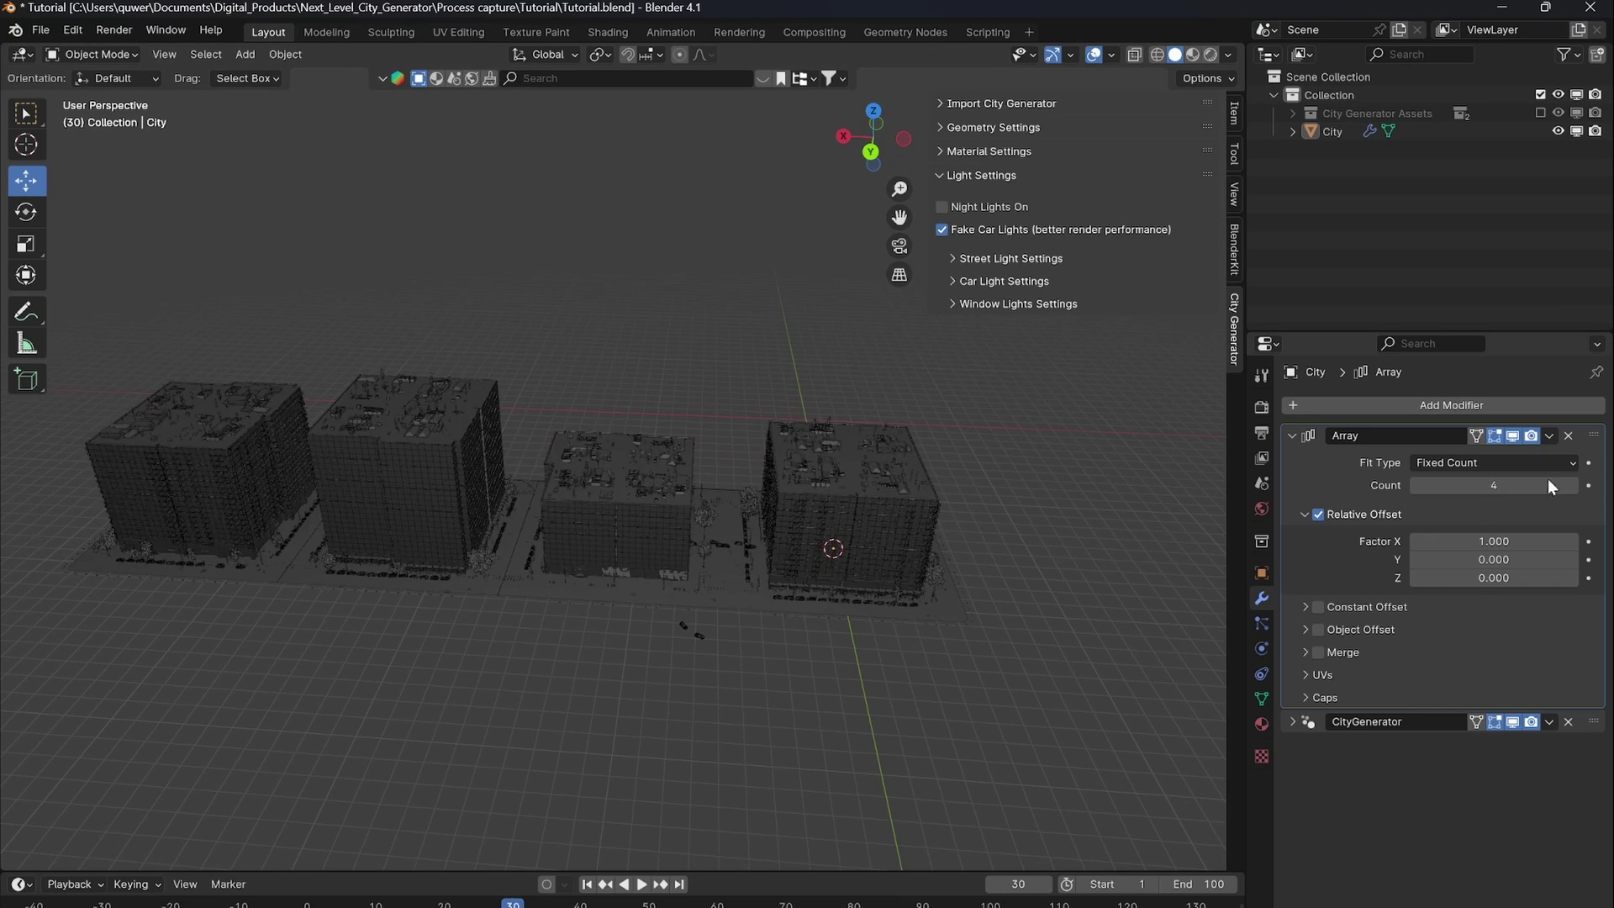
# Add a second Array modifier with relative offset factors X 0 and Y 1, and raise its count by one.
pyautogui.moveTo(521, 471); pyautogui.dragTo(748, 474, button='middle')
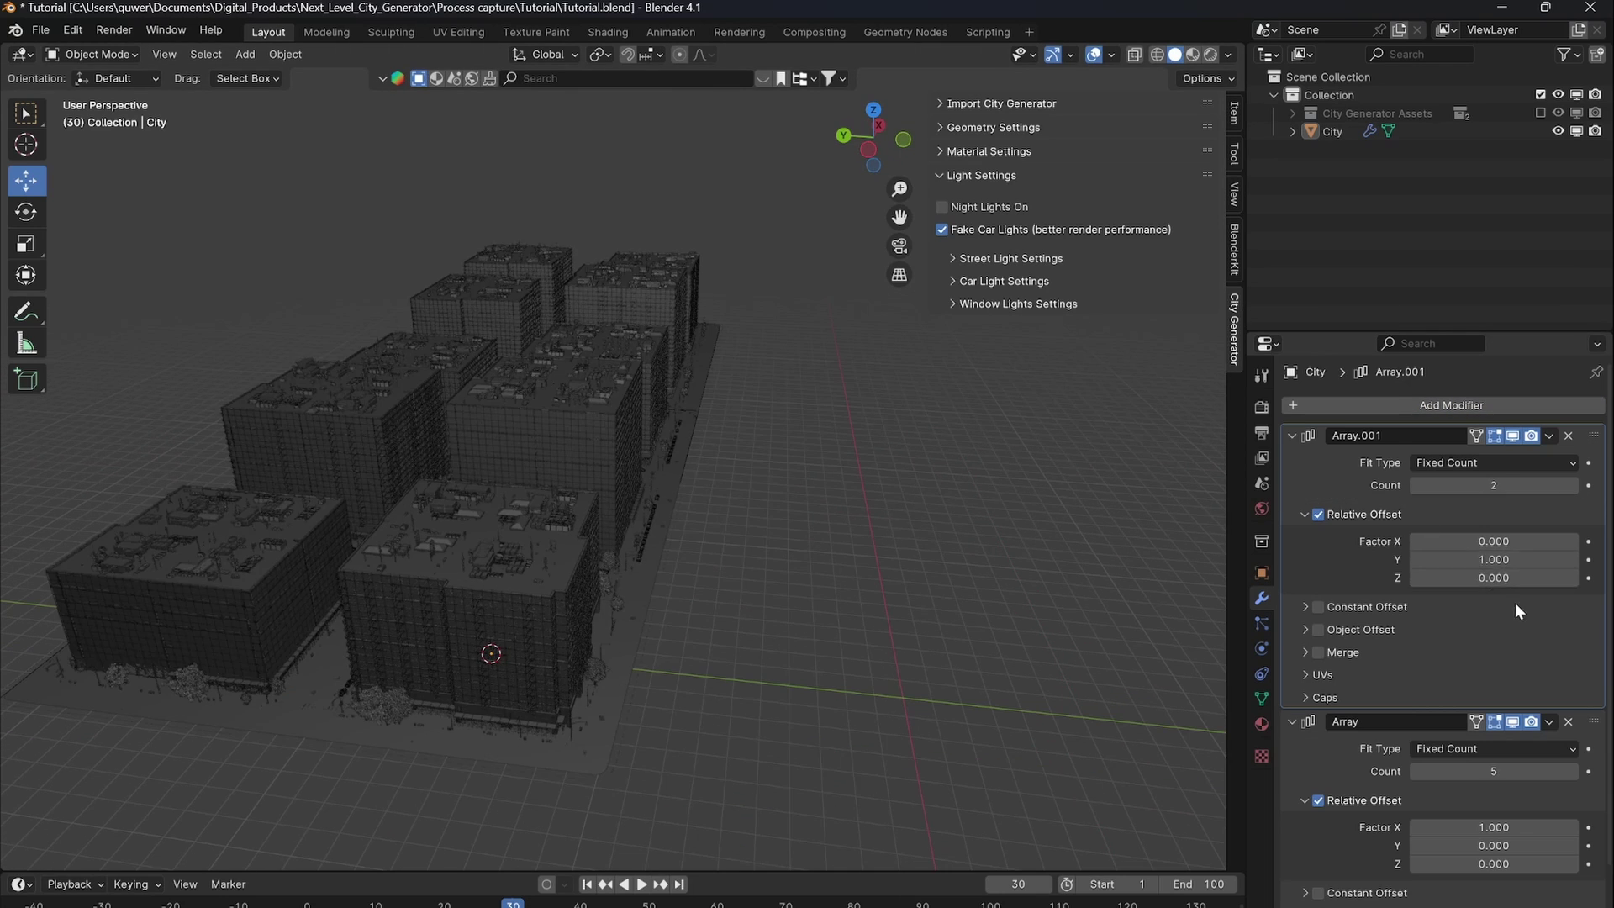
pyautogui.click(1573, 485)
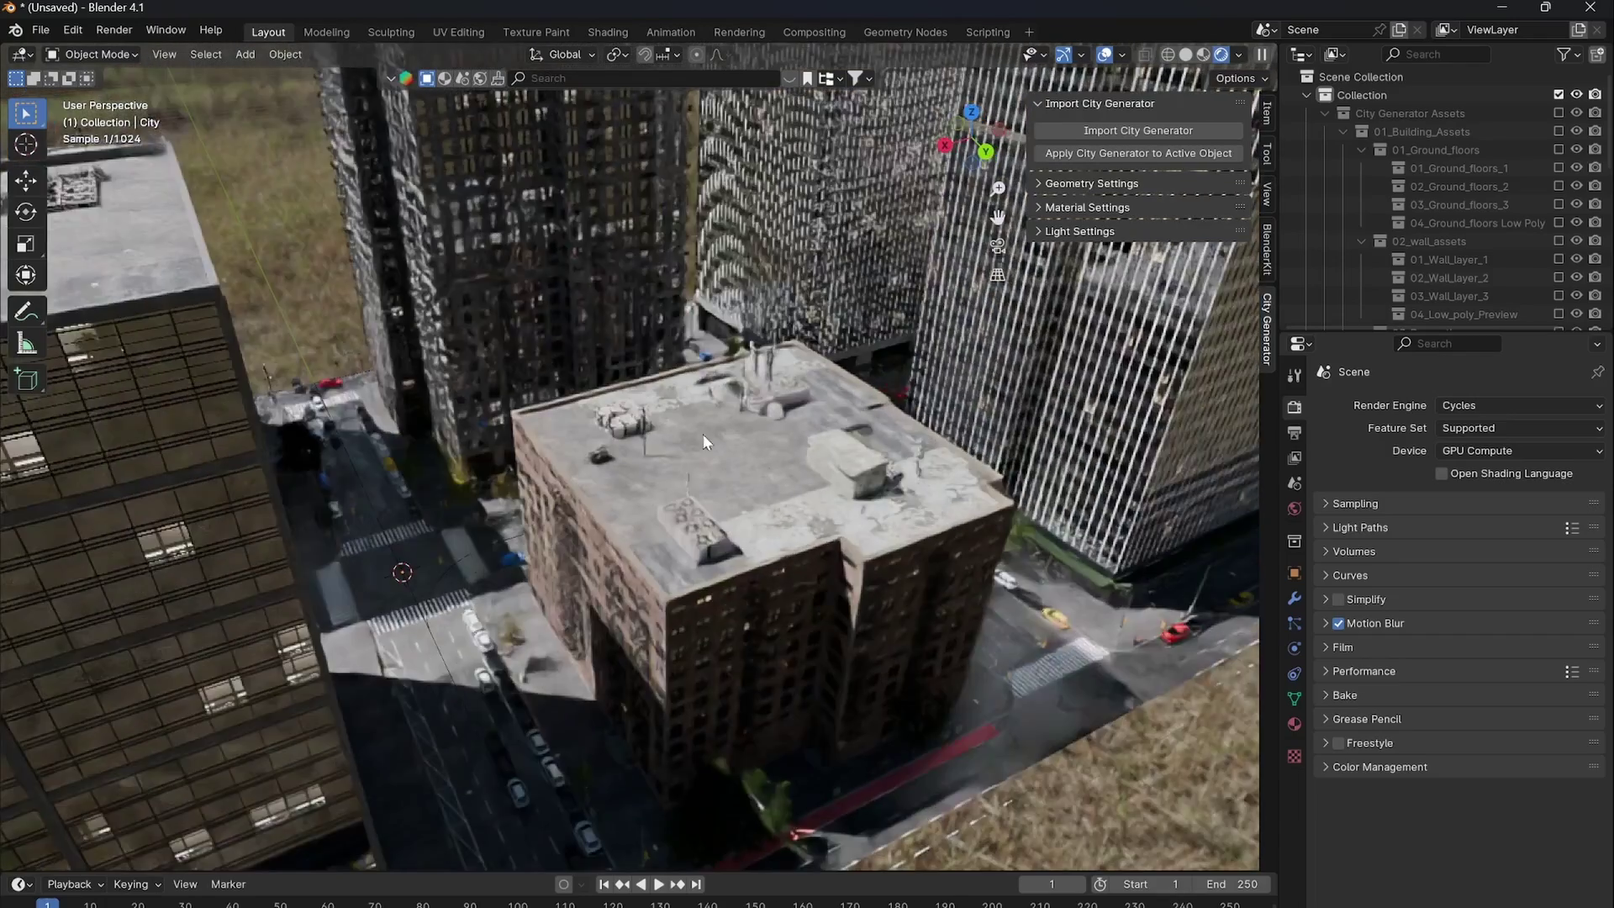
# Examine the rendered city from the rooftops down to street level, including facades, streets and parked cars.
pyautogui.moveTo(779, 434); pyautogui.dragTo(746, 415, button='middle')
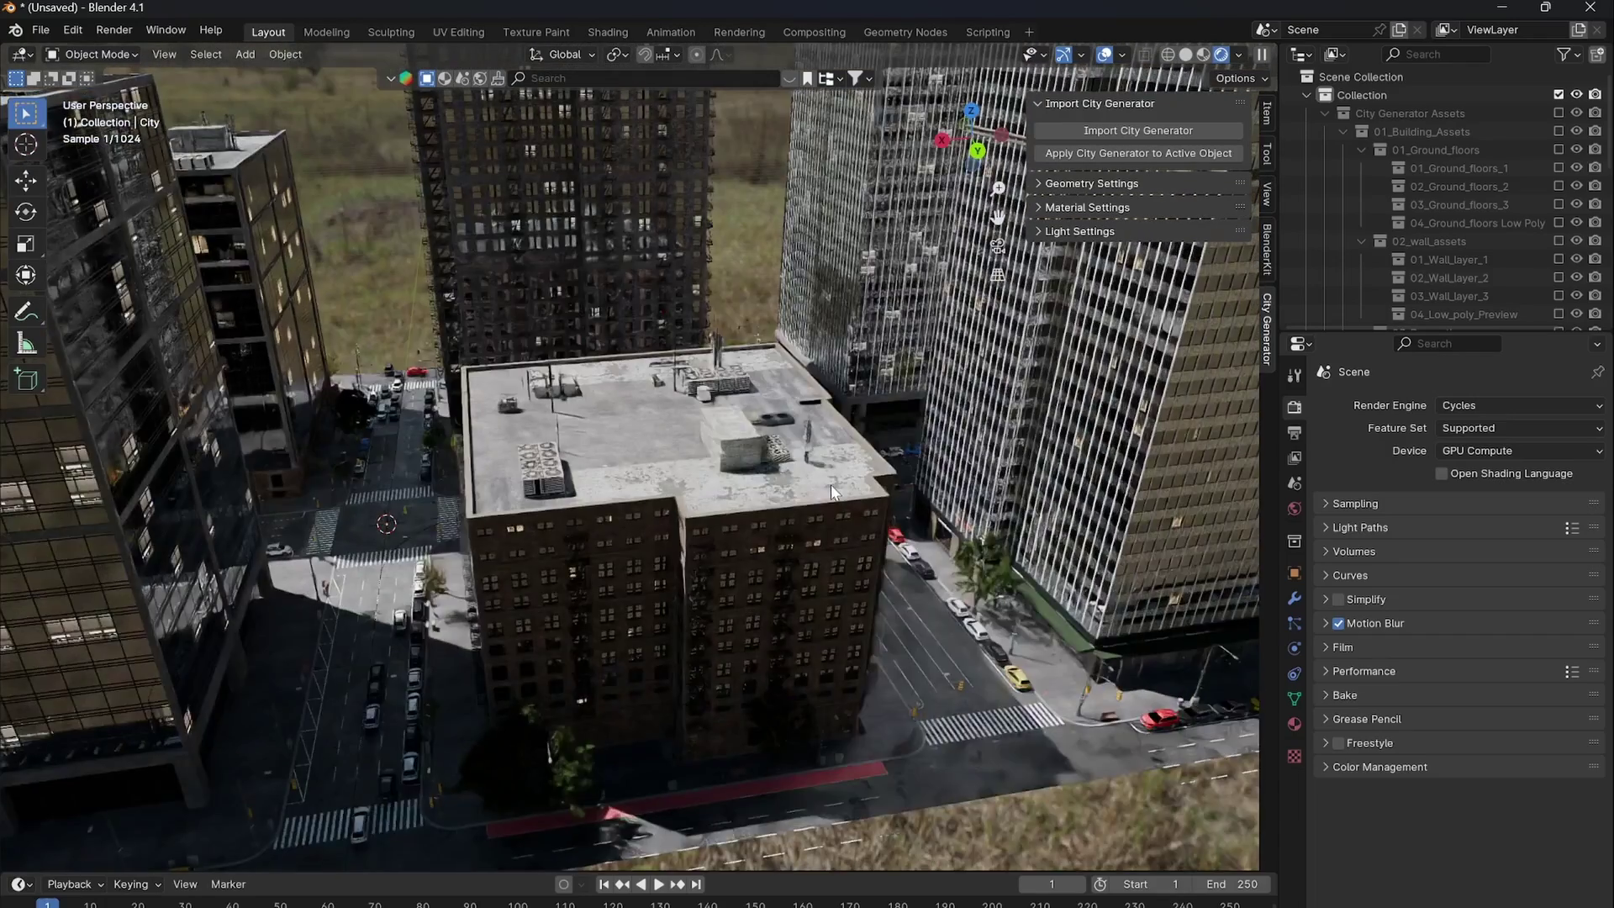
pyautogui.scroll(2, 831, 484)
pyautogui.moveTo(830, 484); pyautogui.dragTo(763, 432, button='middle')
pyautogui.keyDown('shift'); pyautogui.moveTo(775, 372); pyautogui.dragTo(784, 449, button='middle'); pyautogui.keyUp('shift')
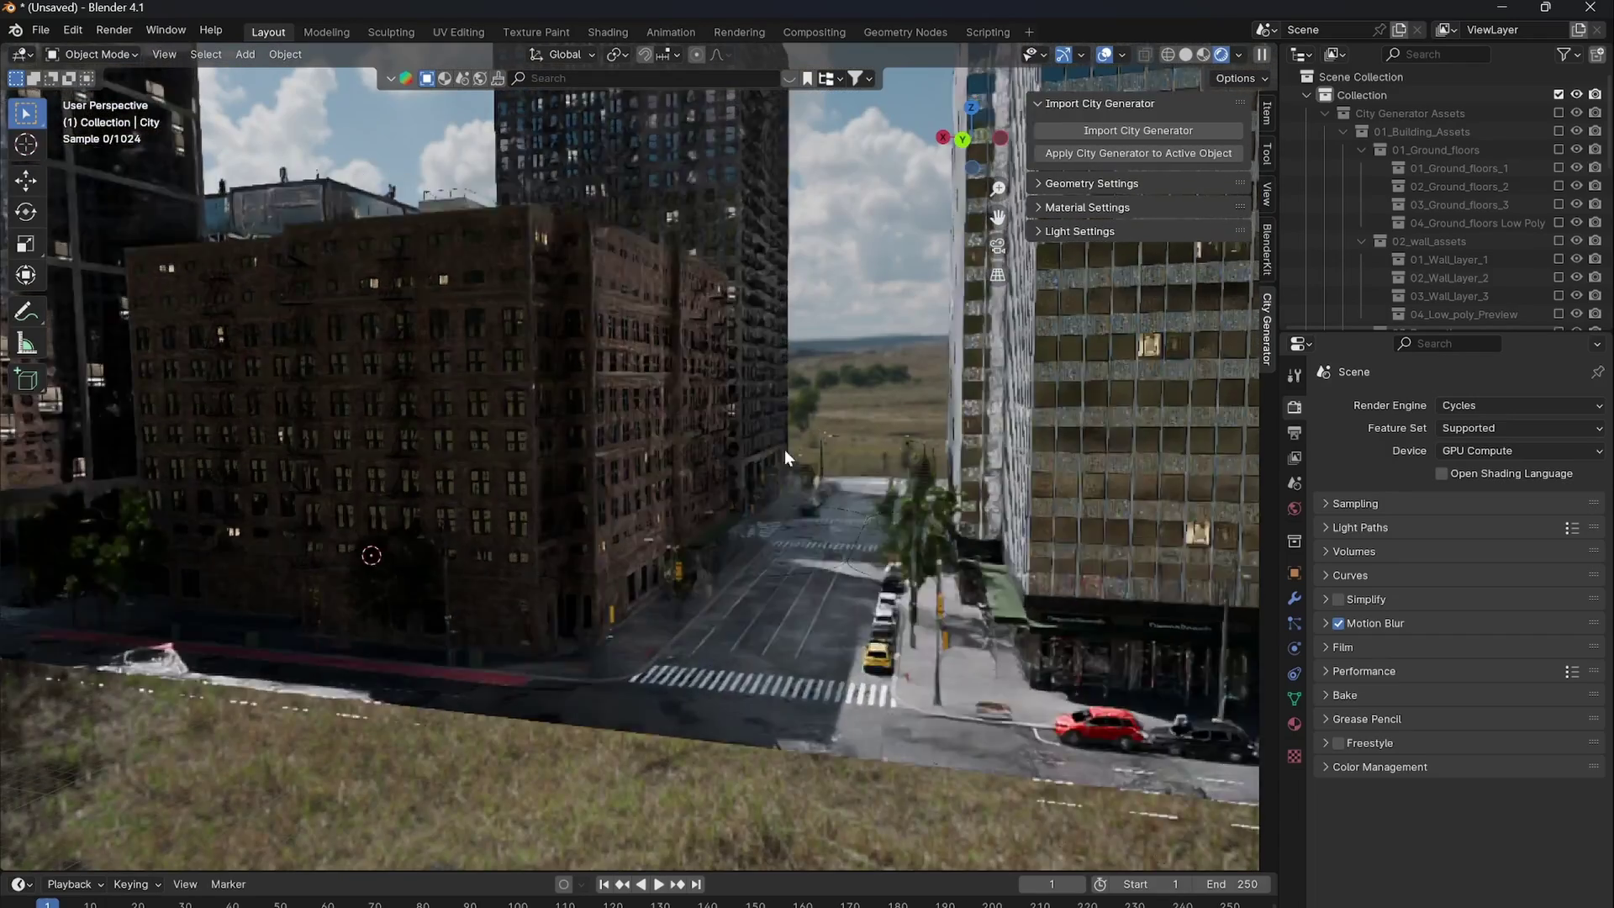
pyautogui.scroll(2, 784, 449)
pyautogui.keyDown('shift'); pyautogui.moveTo(967, 550); pyautogui.dragTo(920, 422, button='middle'); pyautogui.keyUp('shift')
pyautogui.scroll(4, 816, 381)
pyautogui.scroll(-8, 921, 422)
pyautogui.moveTo(744, 273); pyautogui.dragTo(790, 334, button='middle')
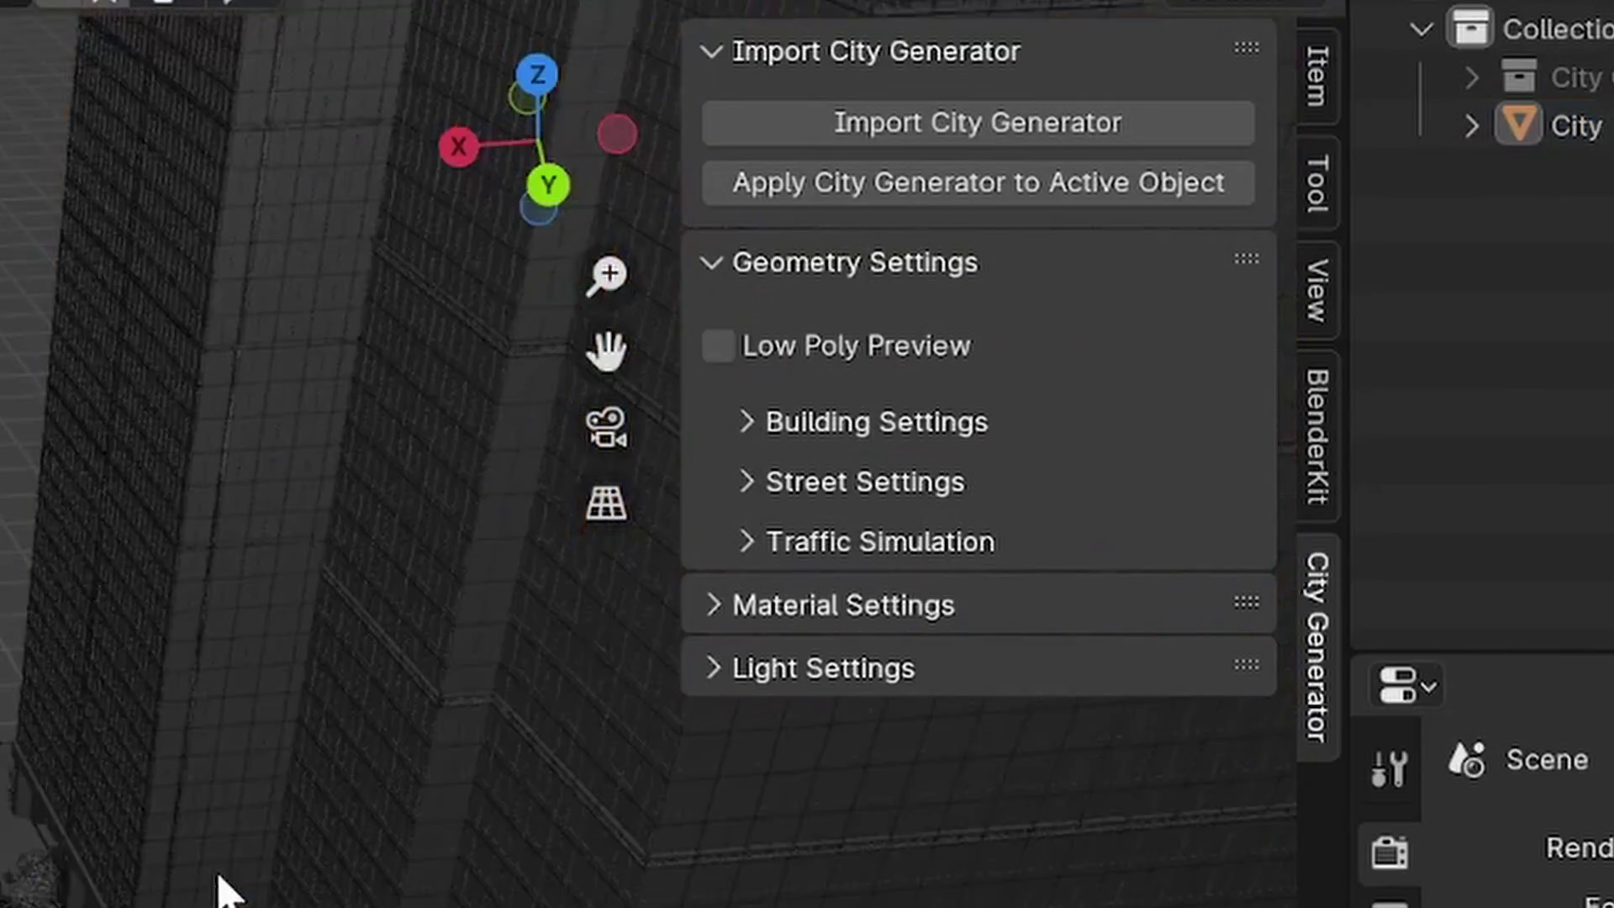
# Compare the city with Low Poly Preview on and off, leaving the preview switched off.
pyautogui.moveTo(216, 868); pyautogui.dragTo(311, 837, button='middle')
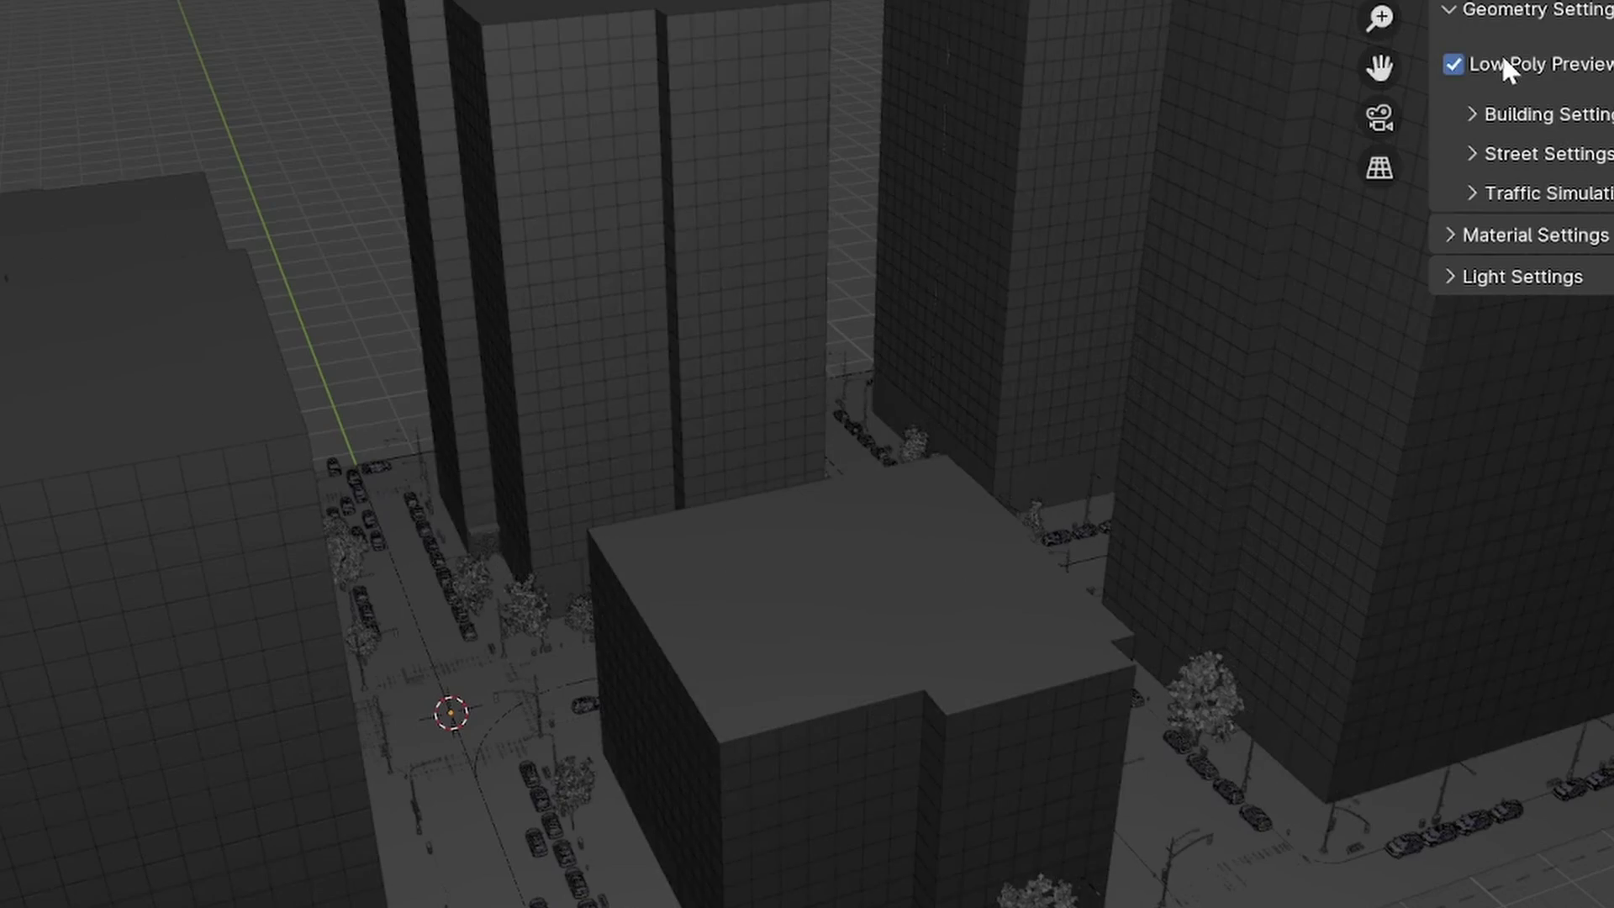
pyautogui.click(1501, 63)
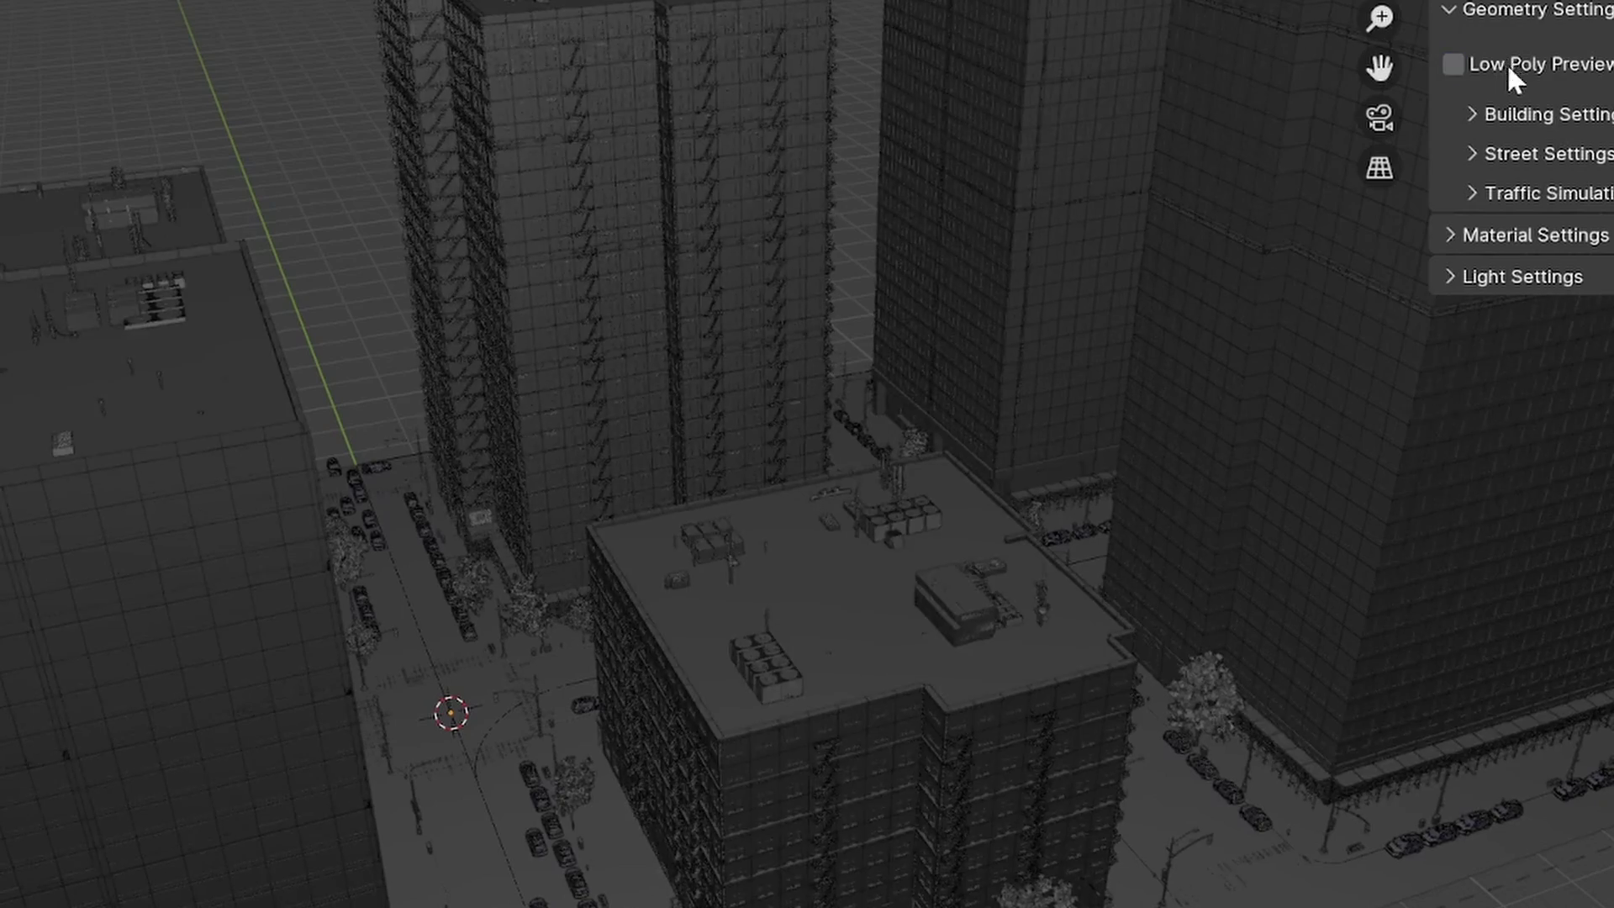
pyautogui.click(877, 378)
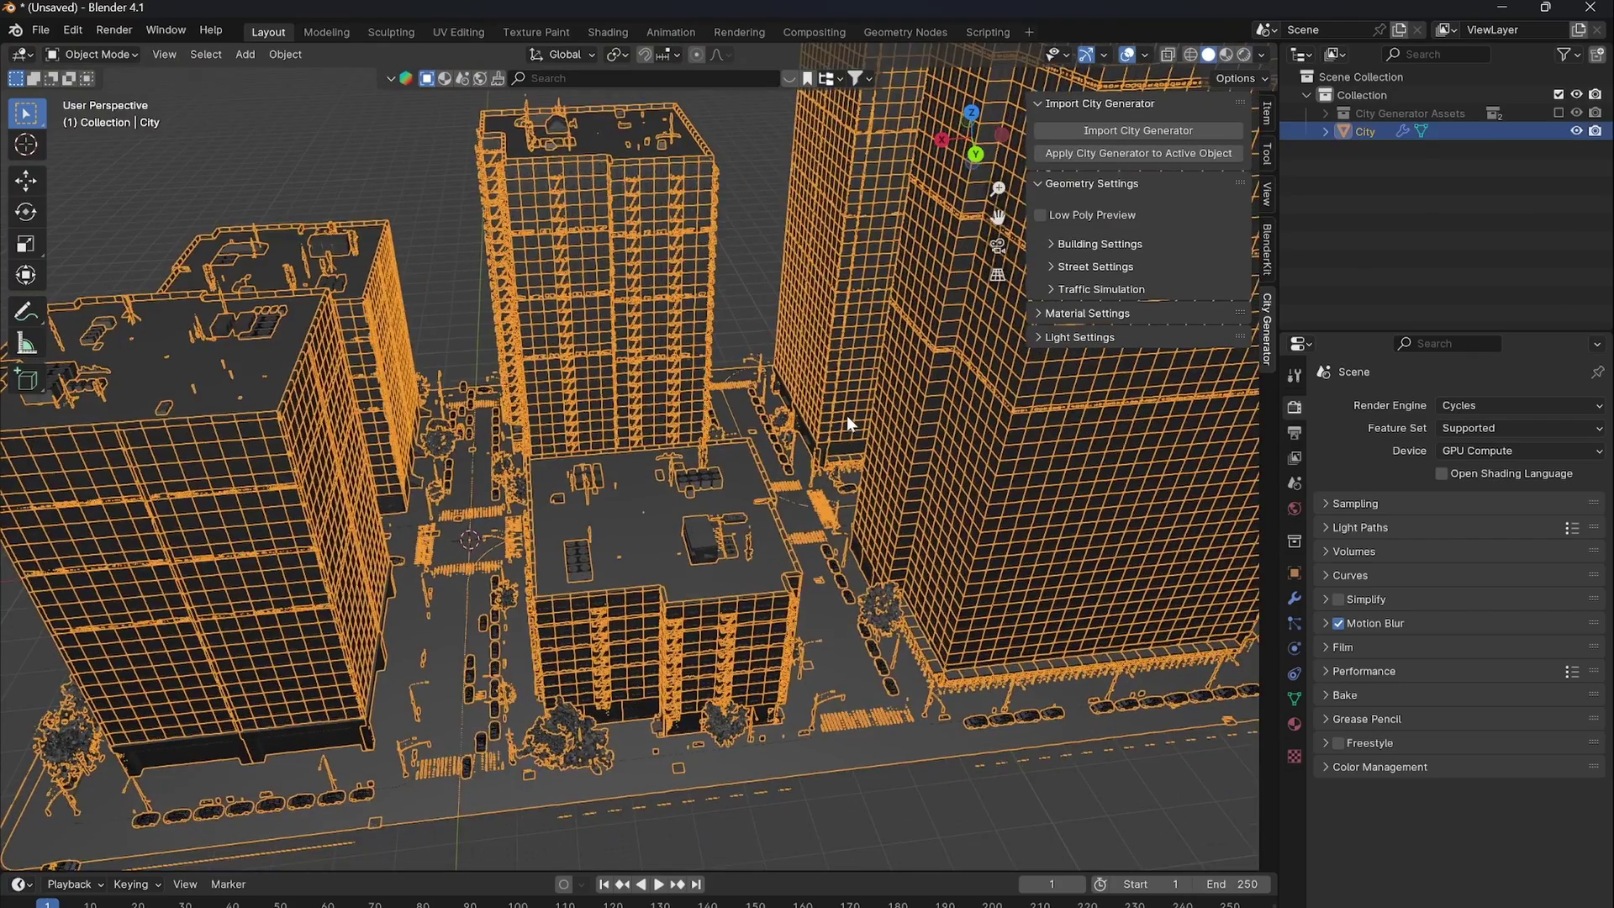
pyautogui.hotkey('alt', 'a')
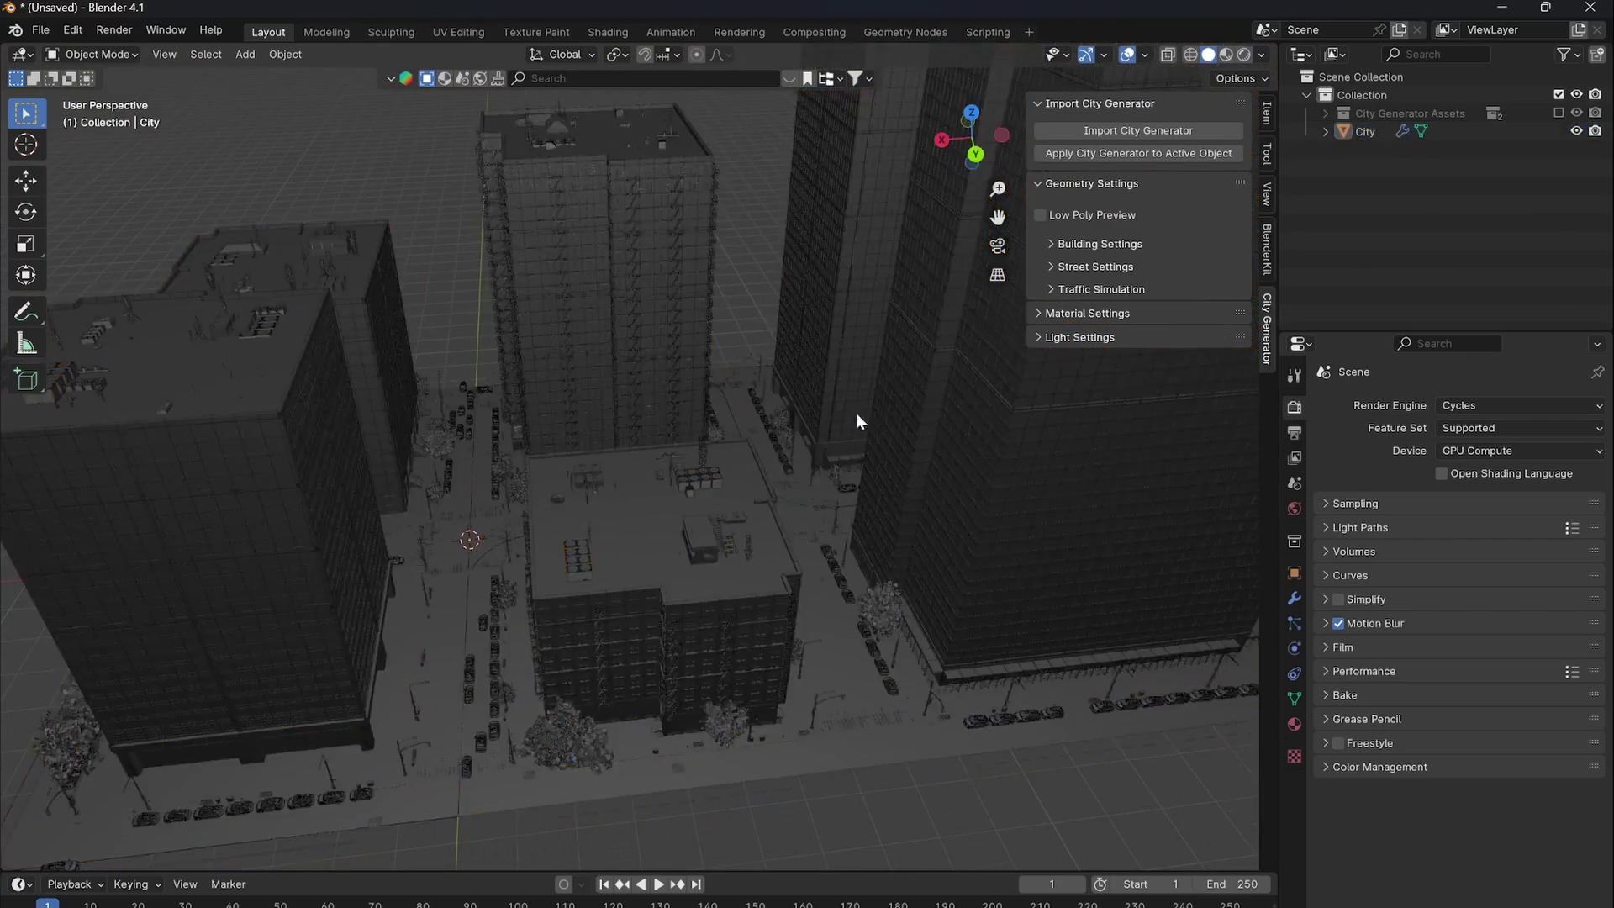
pyautogui.moveTo(855, 412); pyautogui.dragTo(967, 313, button='middle')
pyautogui.click(1069, 209)
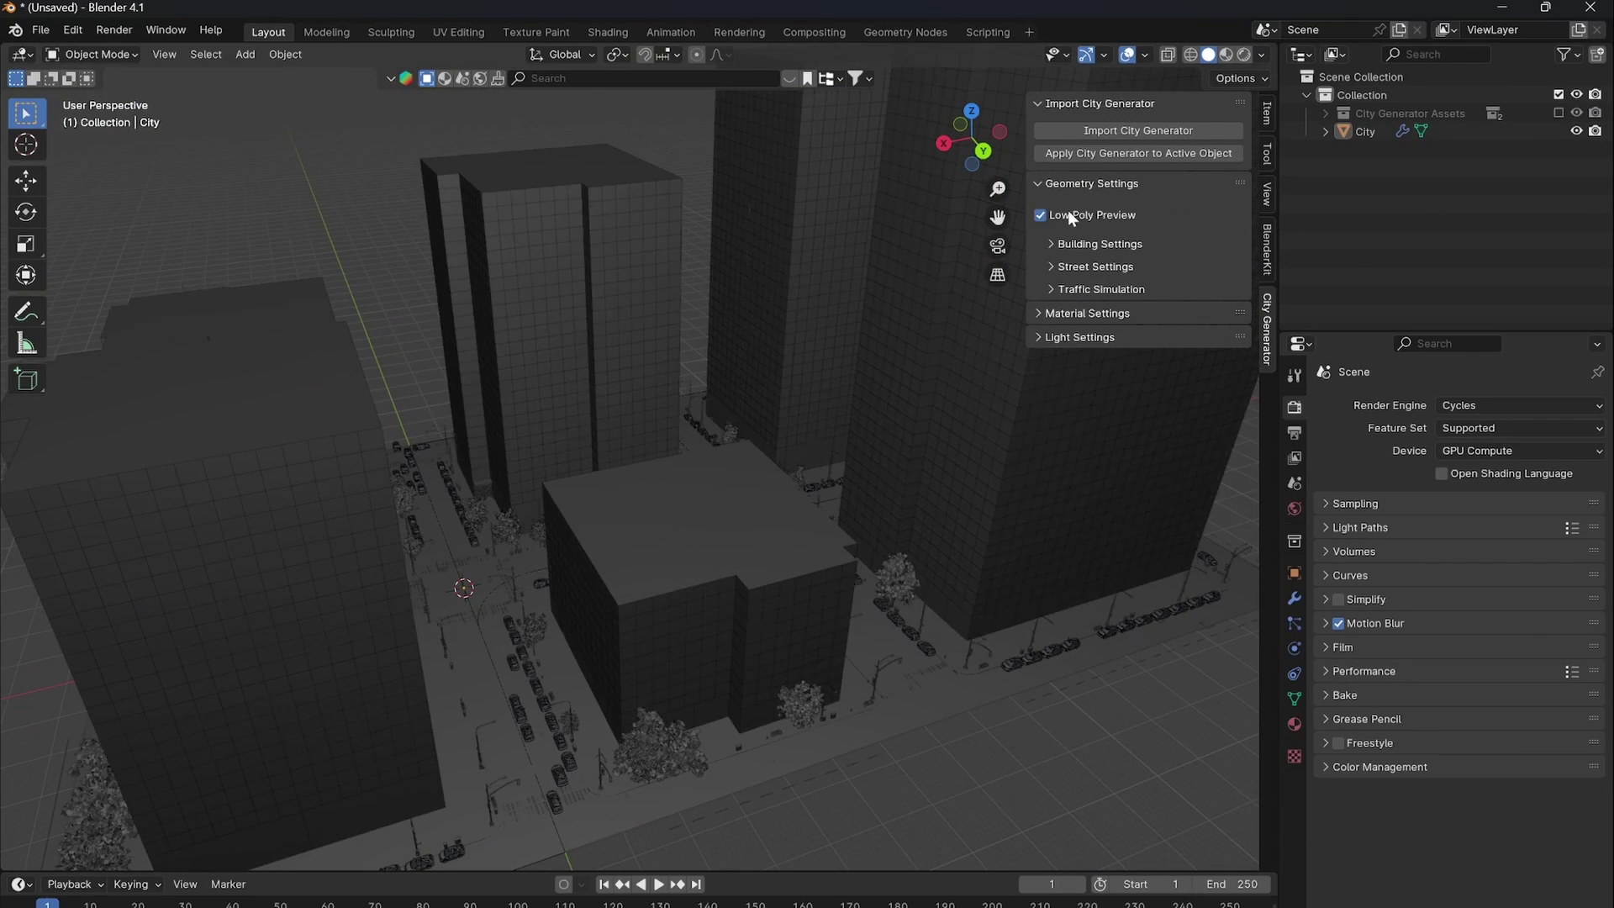
pyautogui.click(1068, 212)
# Try Isolate Buildings and vary the building height limits in the Building Settings, including a Height Max of 18.
pyautogui.click(1087, 239)
pyautogui.click(1214, 232)
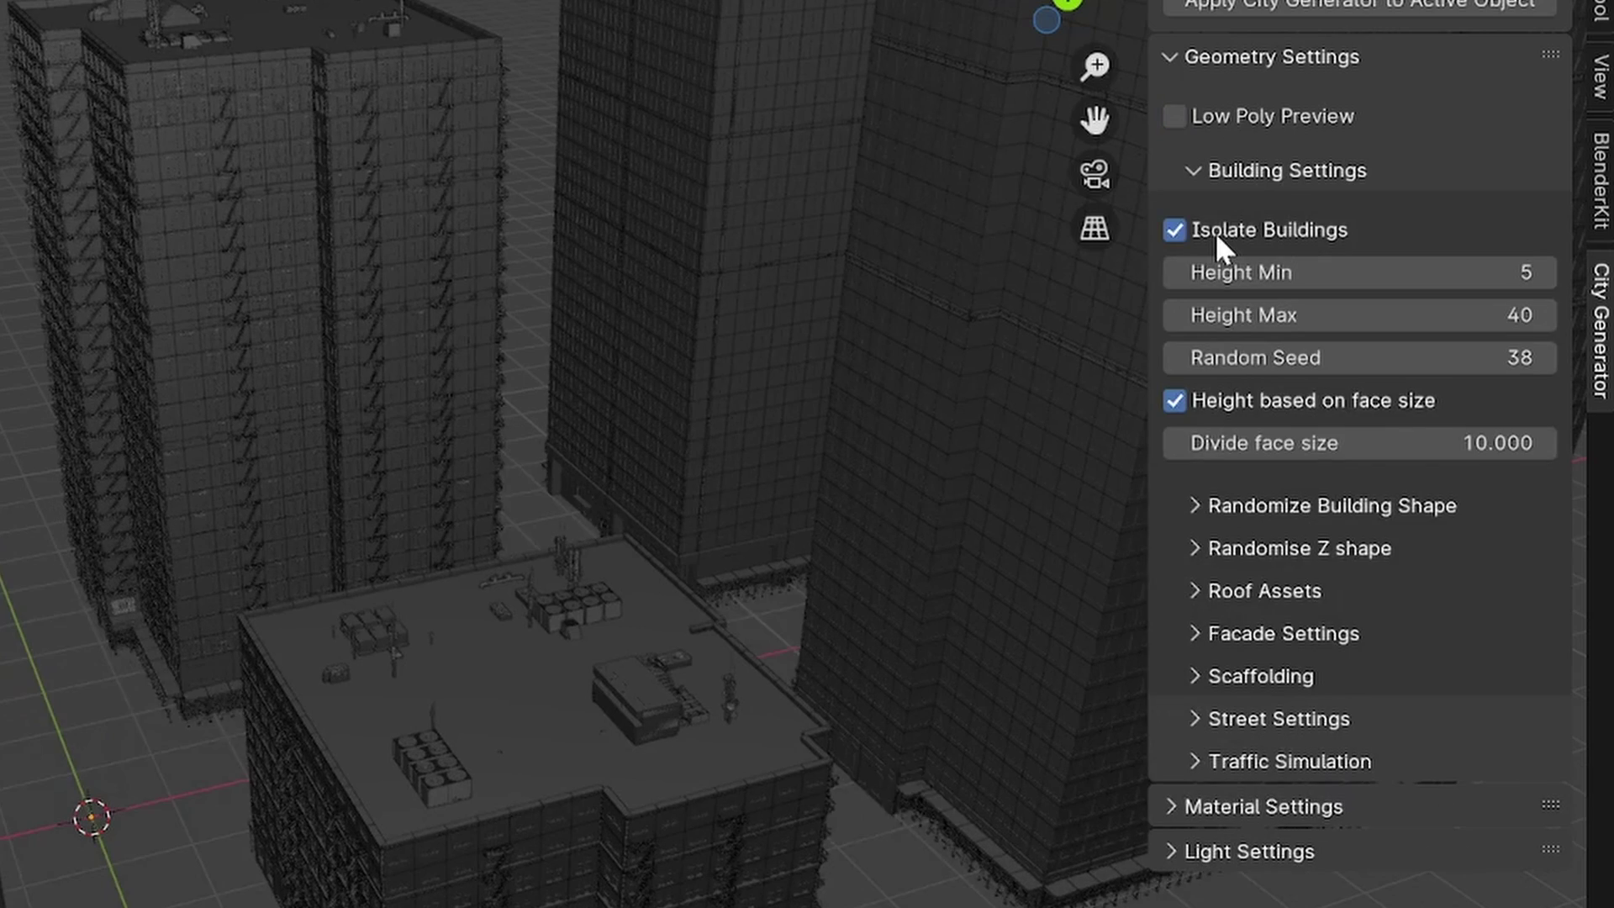
pyautogui.moveTo(1139, 298); pyautogui.dragTo(1228, 298)
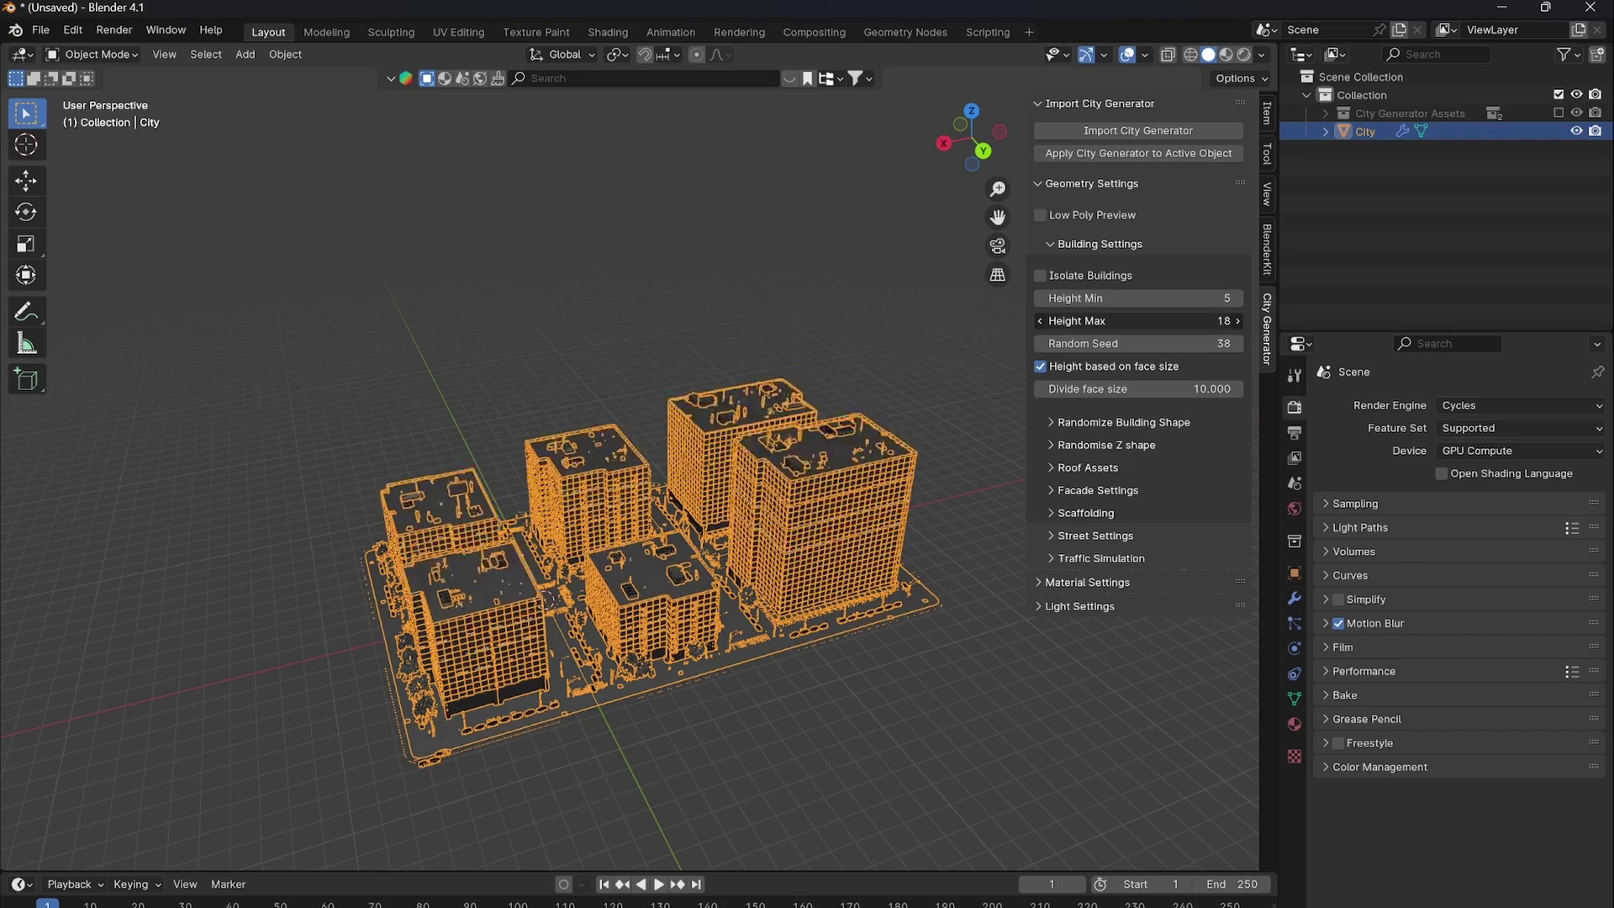
pyautogui.moveTo(1137, 336)
pyautogui.mouseDown()
pyautogui.moveTo(1203, 343)
pyautogui.moveTo(1110, 343)
pyautogui.mouseUp()
# Try stretching the city's base mesh outward along X by moving its outer edge in Edit Mode.
pyautogui.press('Tab')
pyautogui.moveTo(595, 548); pyautogui.dragTo(603, 496, button='middle')
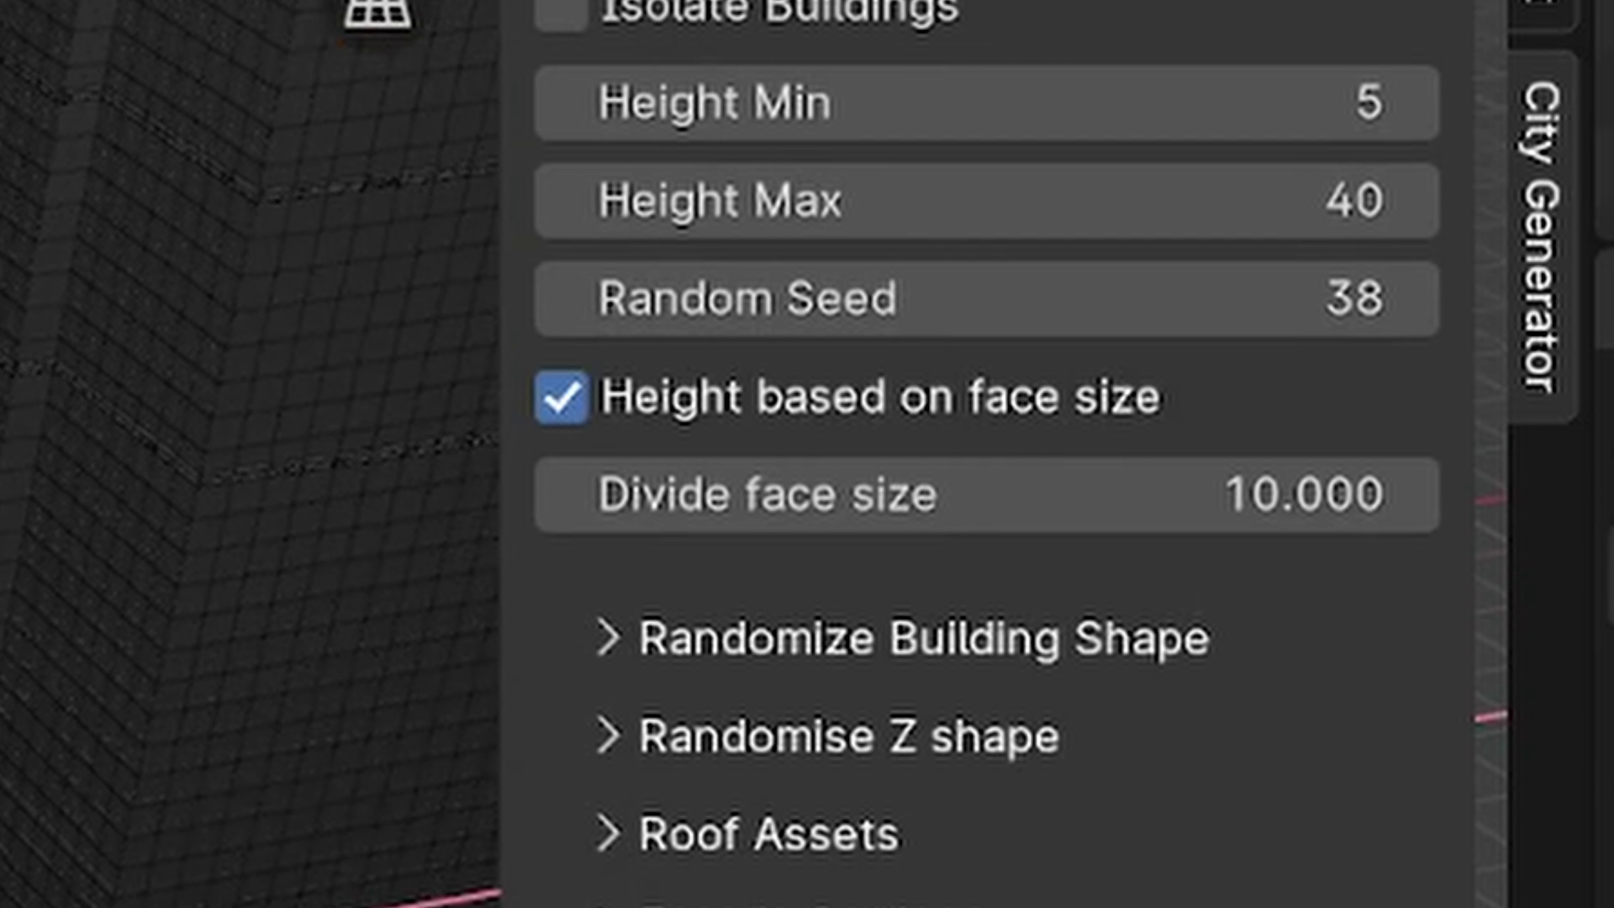
pyautogui.moveTo(391, 594); pyautogui.dragTo(3, 593)
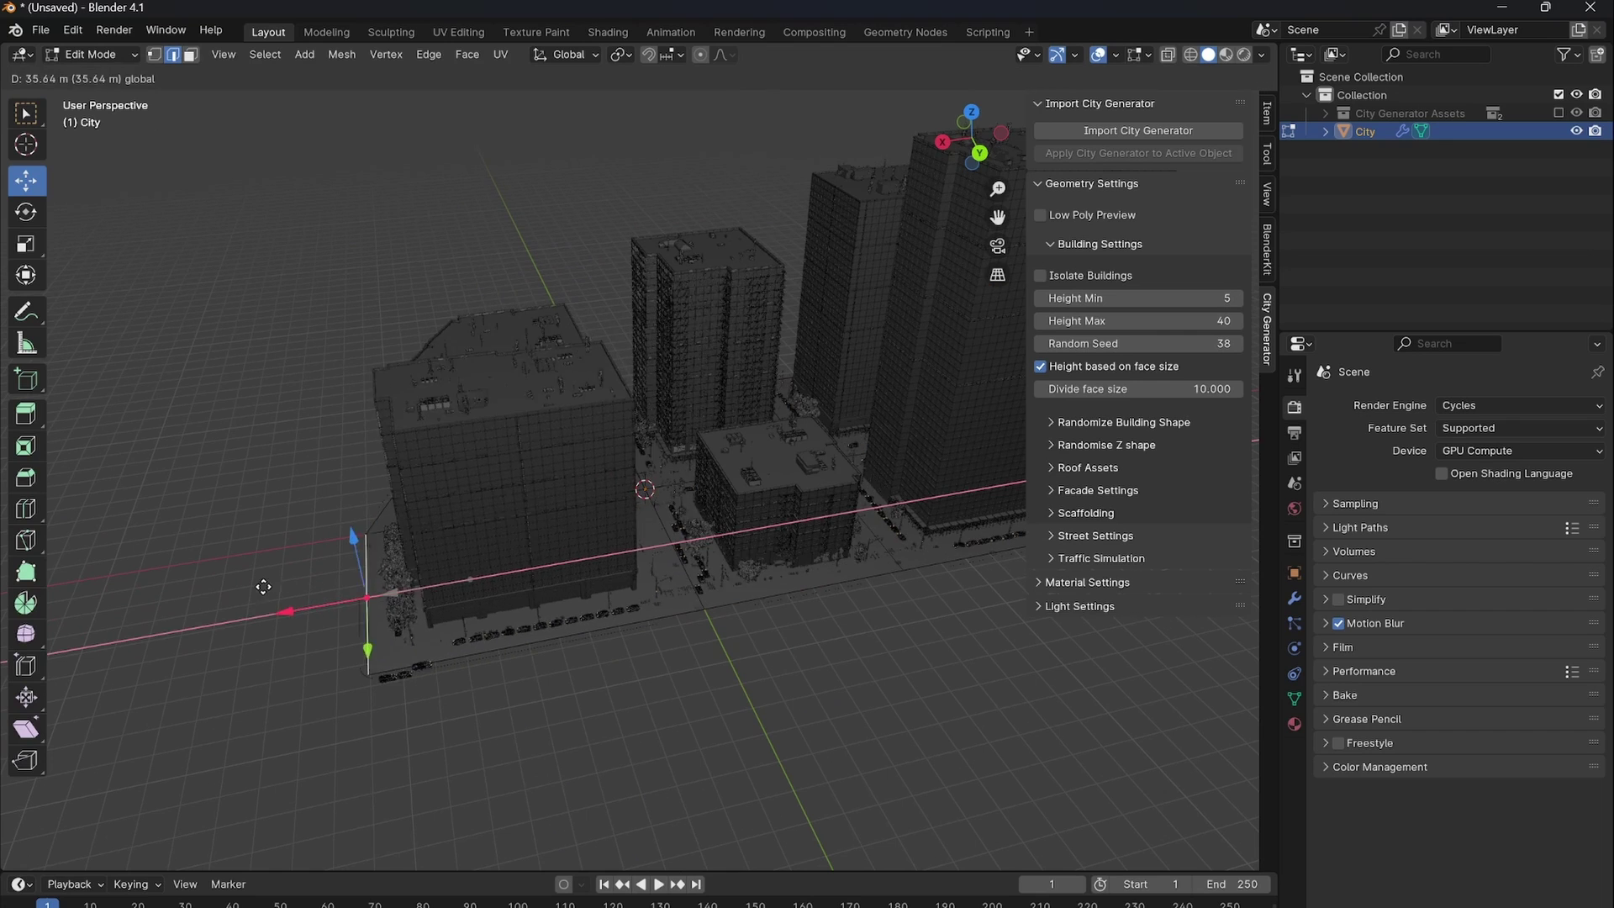
pyautogui.press('Escape')
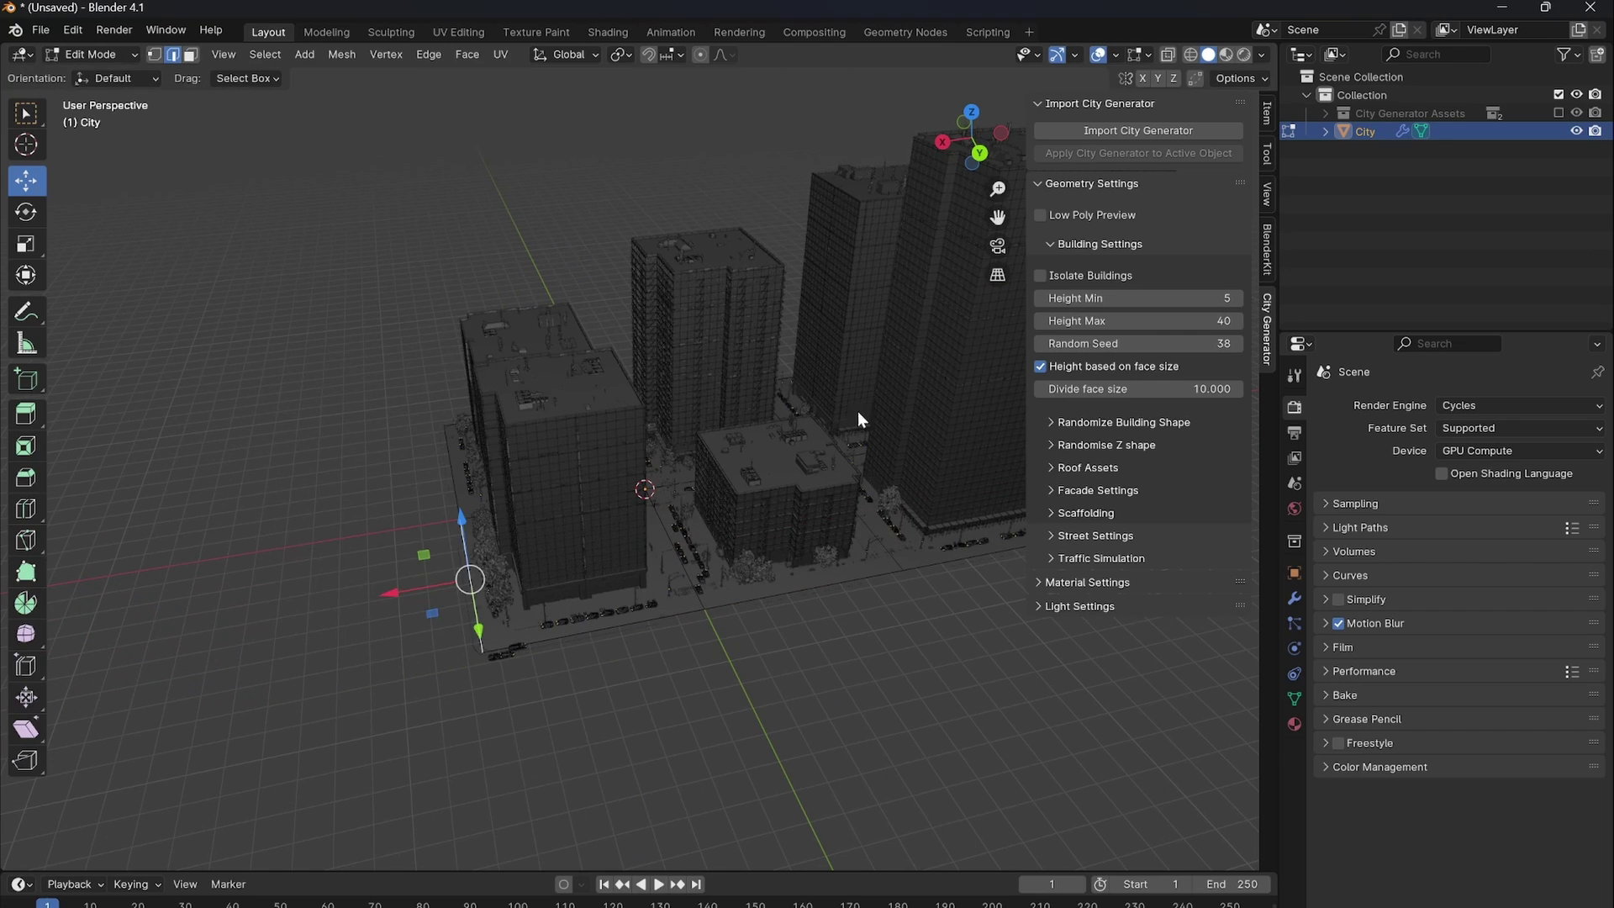
# Back in Object Mode, set the Divide face size value in the Building Settings to 2.
pyautogui.press('Tab')
pyautogui.doubleClick(1182, 389)
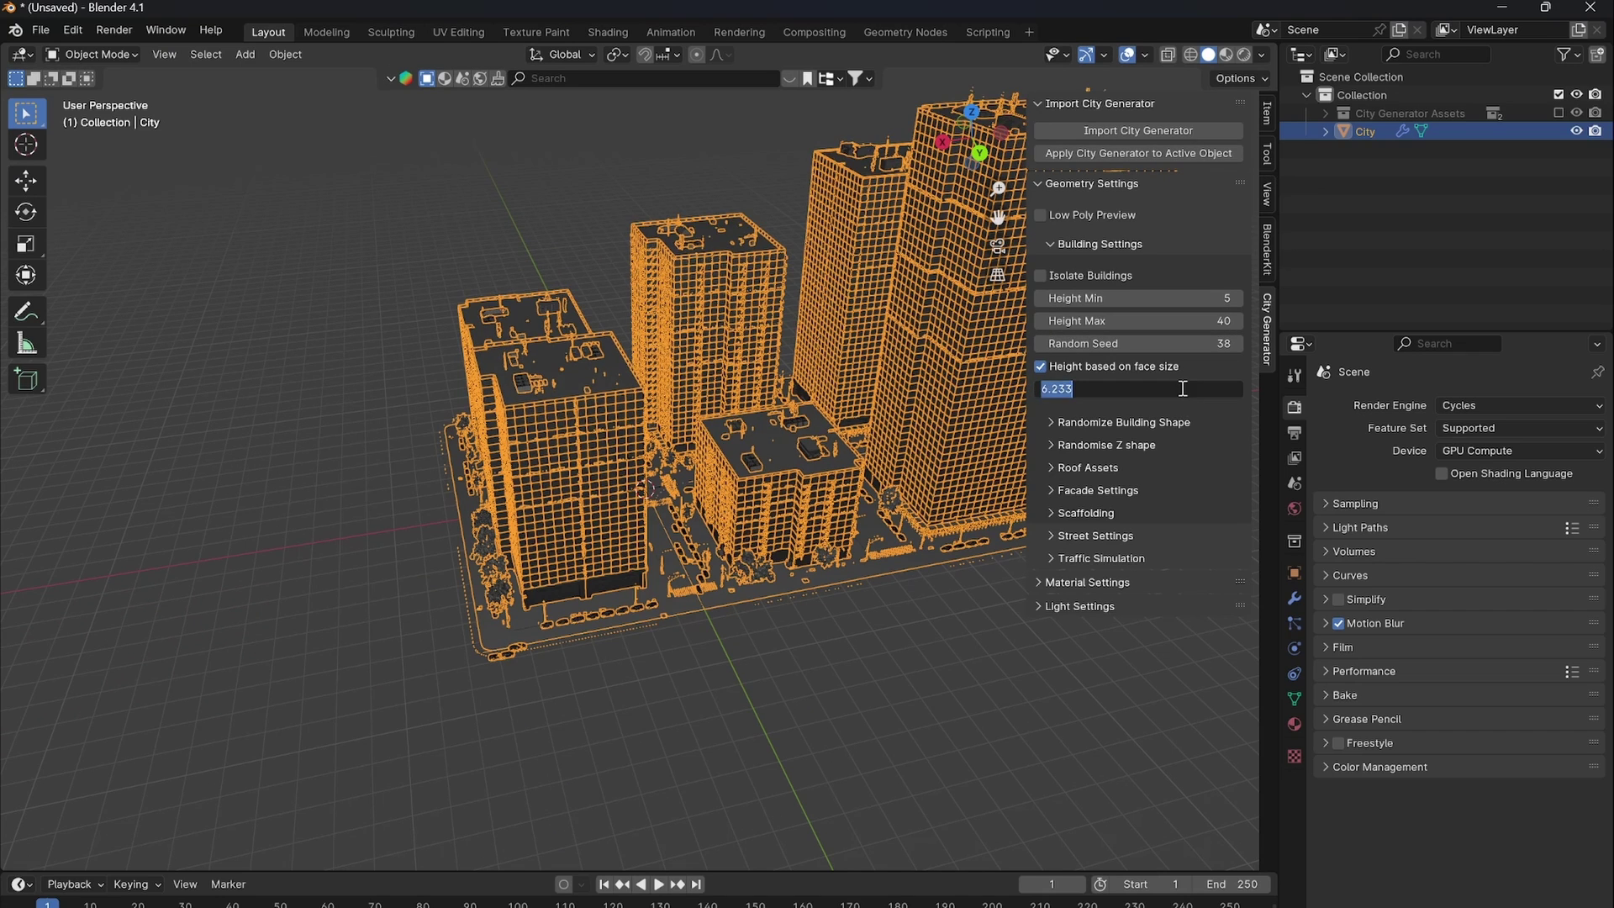
pyautogui.write('2')
pyautogui.press('Return')
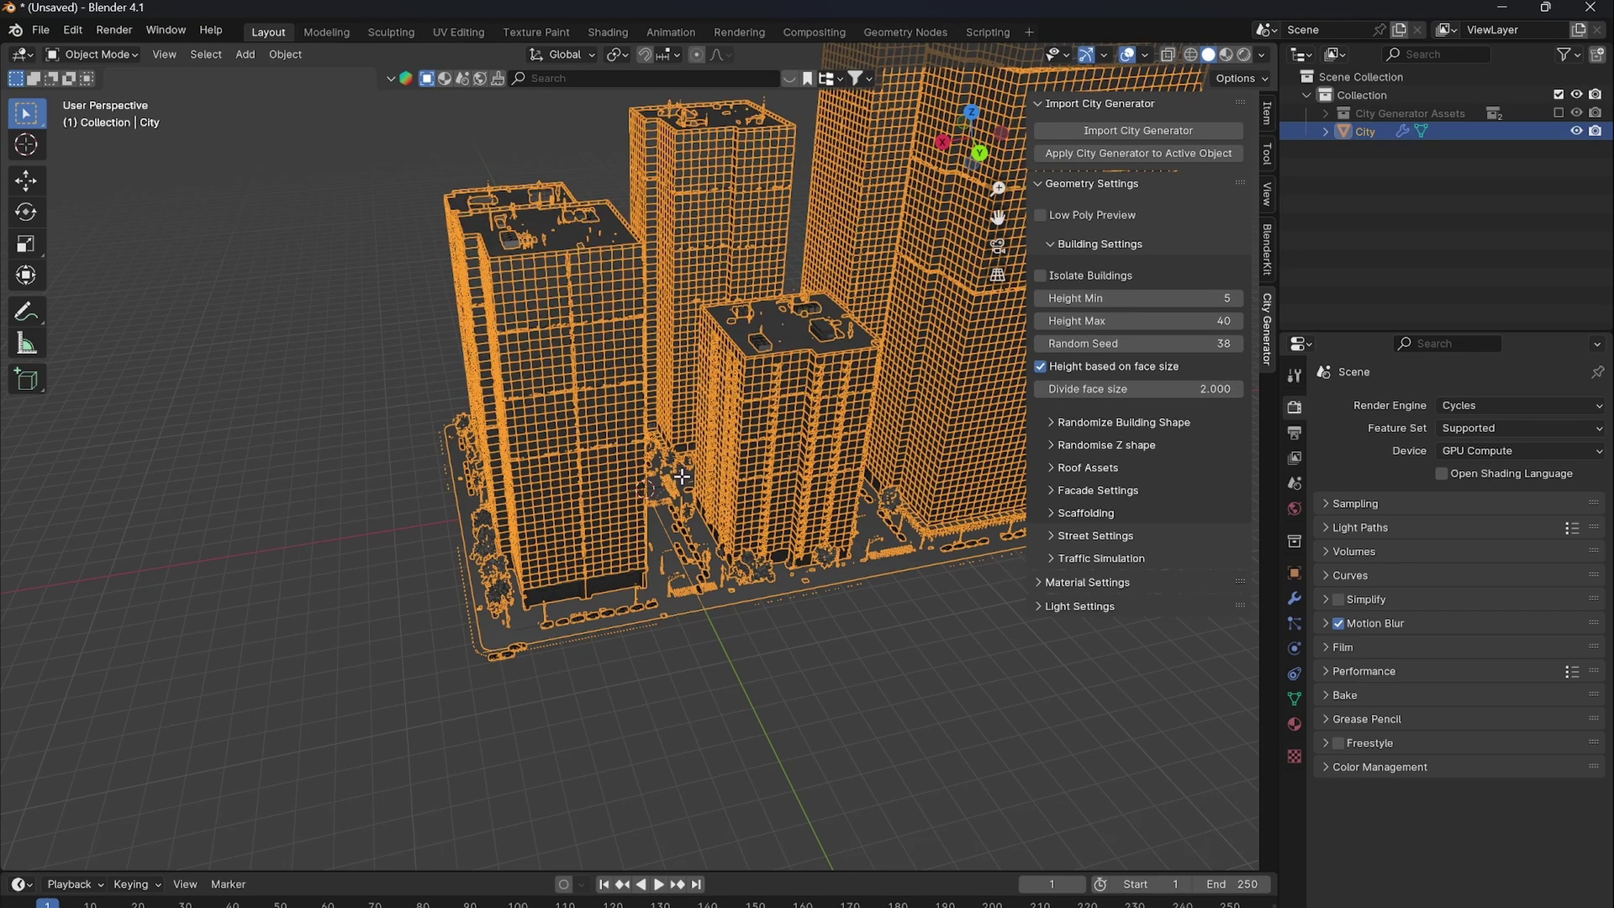
# Try moving the base mesh's outer edge again in Edit Mode and switch off Height based on face size.
pyautogui.press('Tab')
pyautogui.moveTo(415, 584); pyautogui.dragTo(353, 622)
pyautogui.click(1041, 366)
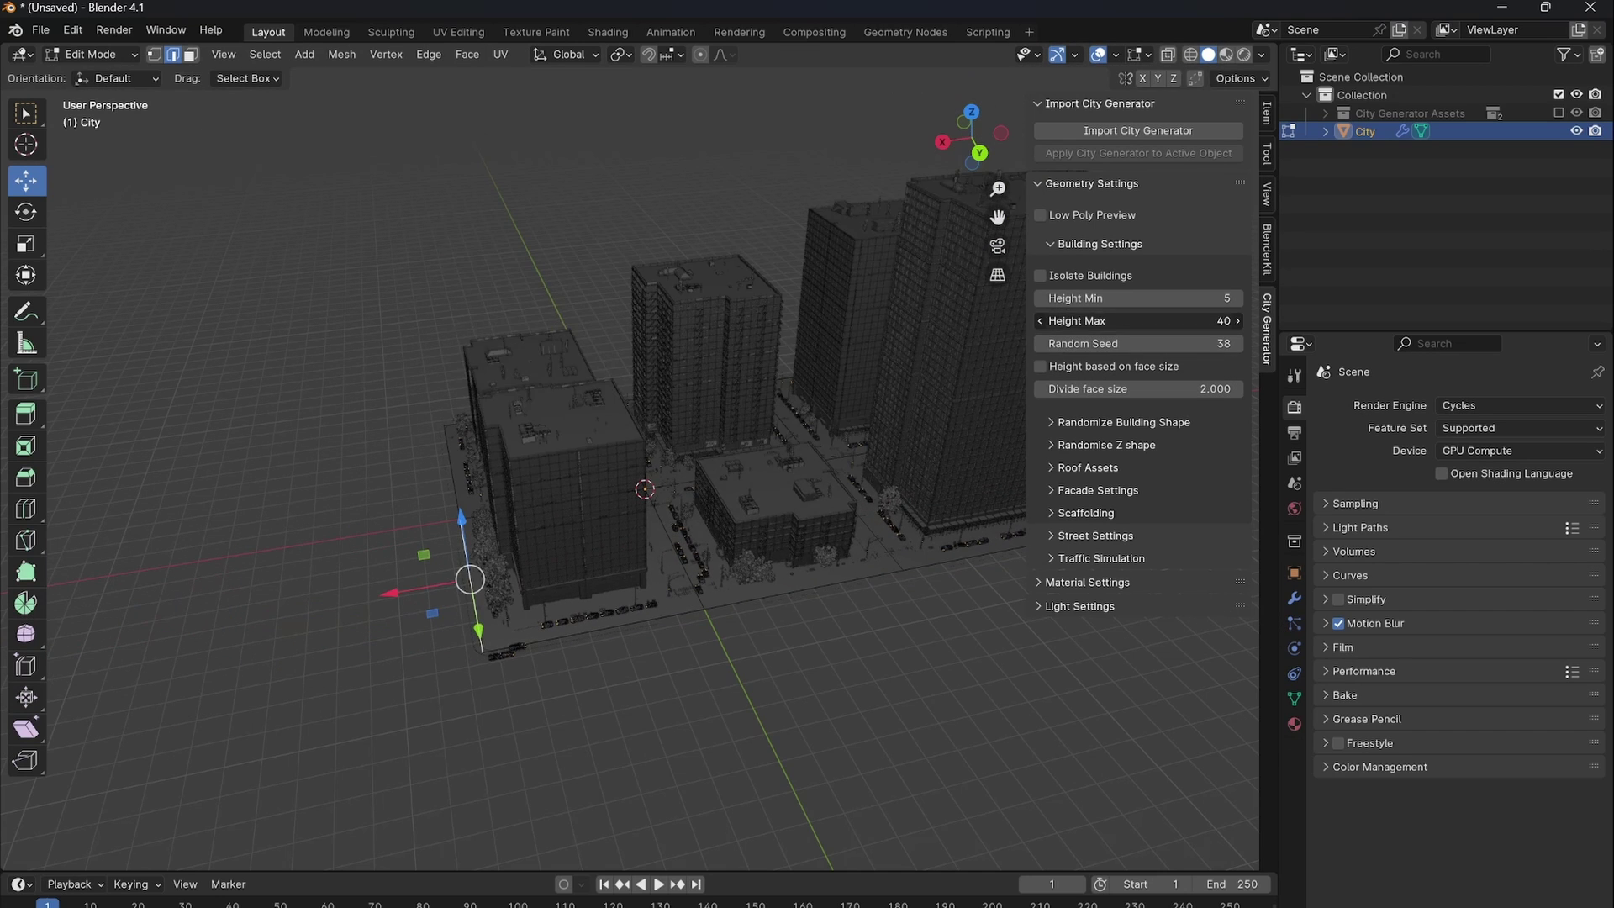
# Under Randomize Building Shape, try different Probability and Max values and raise the SubDiv Level by one.
pyautogui.click(1118, 422)
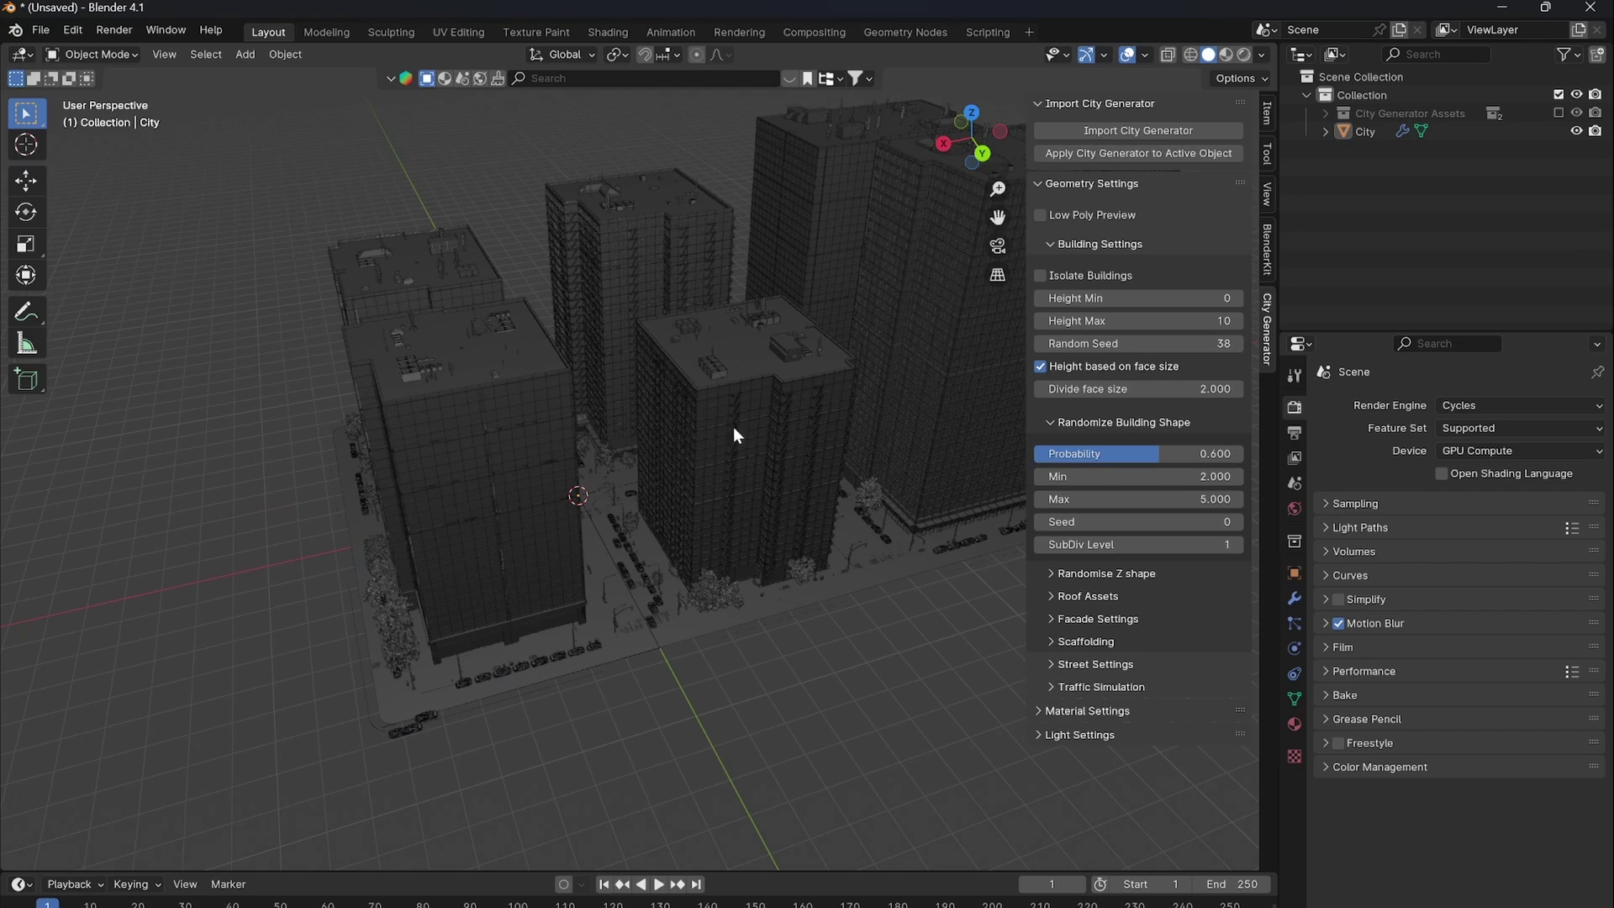
pyautogui.keyDown('shift'); pyautogui.moveTo(733, 426); pyautogui.dragTo(761, 415, button='middle'); pyautogui.keyUp('shift')
pyautogui.scroll(1, 874, 434)
pyautogui.scroll(1, 904, 439)
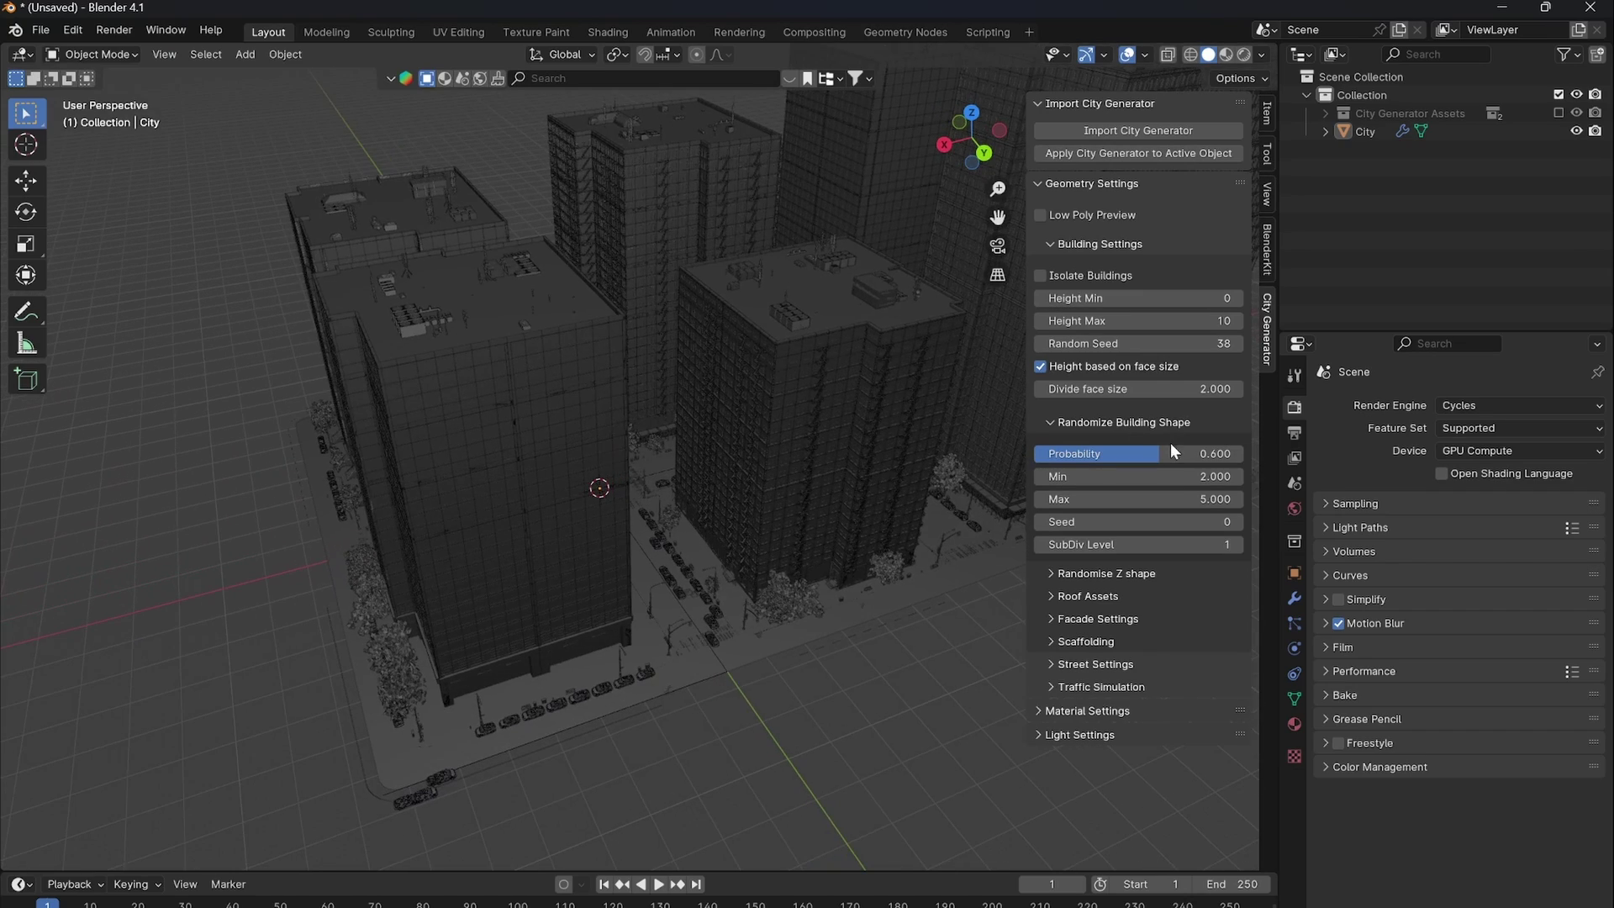
pyautogui.moveTo(839, 370); pyautogui.dragTo(745, 421, button='middle')
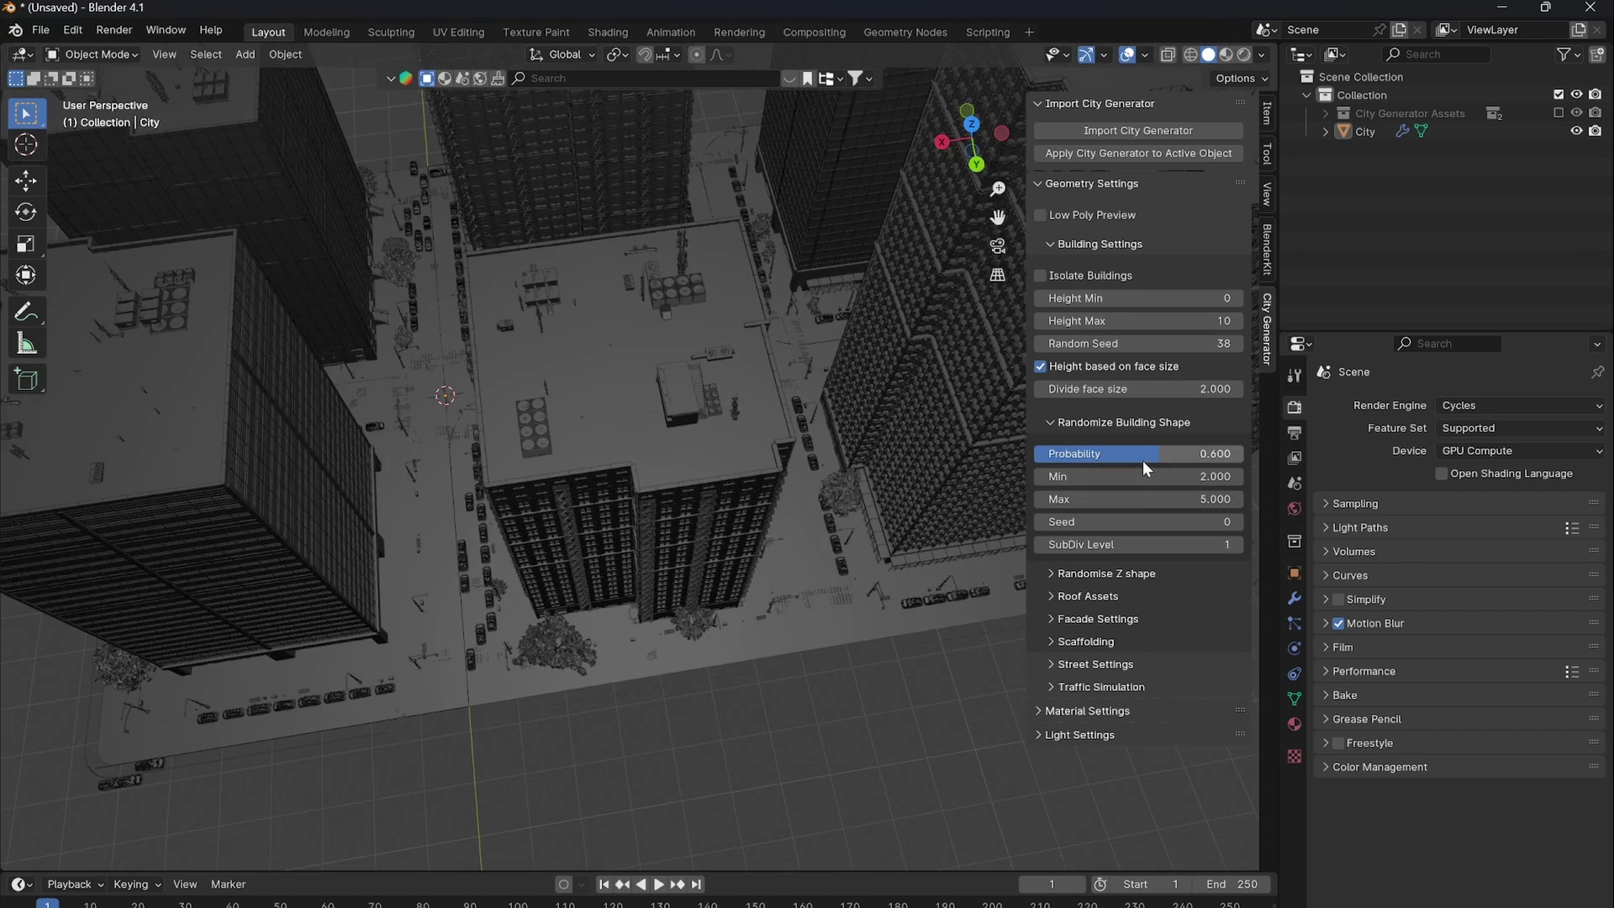
pyautogui.moveTo(1143, 461); pyautogui.dragTo(1327, 452)
pyautogui.rightClick(1244, 452)
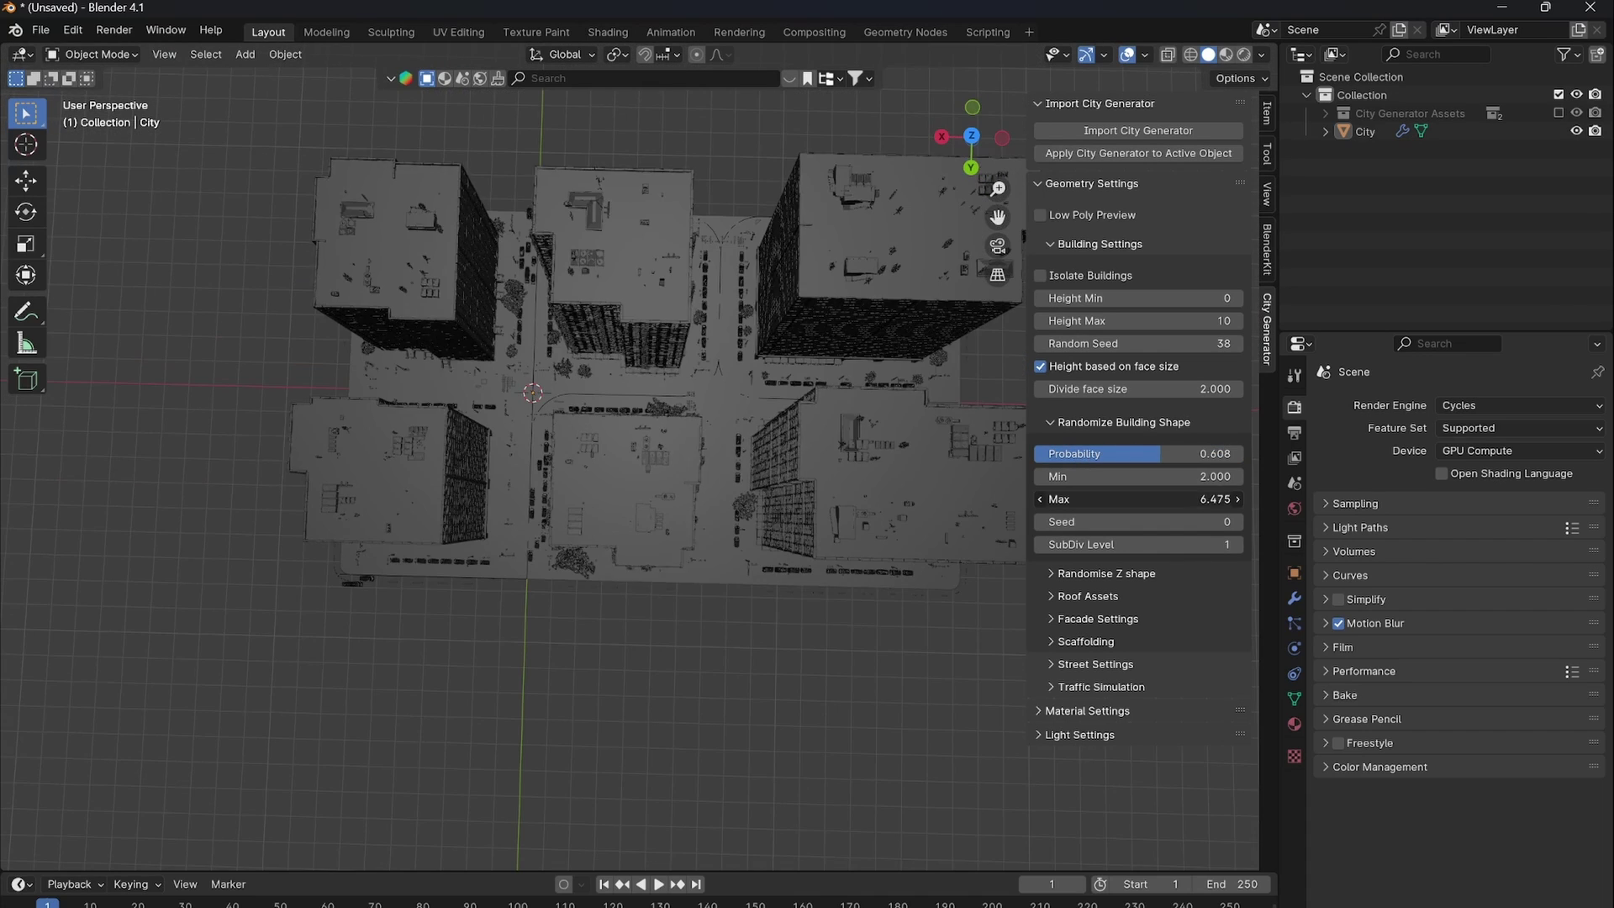
pyautogui.moveTo(1177, 499); pyautogui.dragTo(1115, 496)
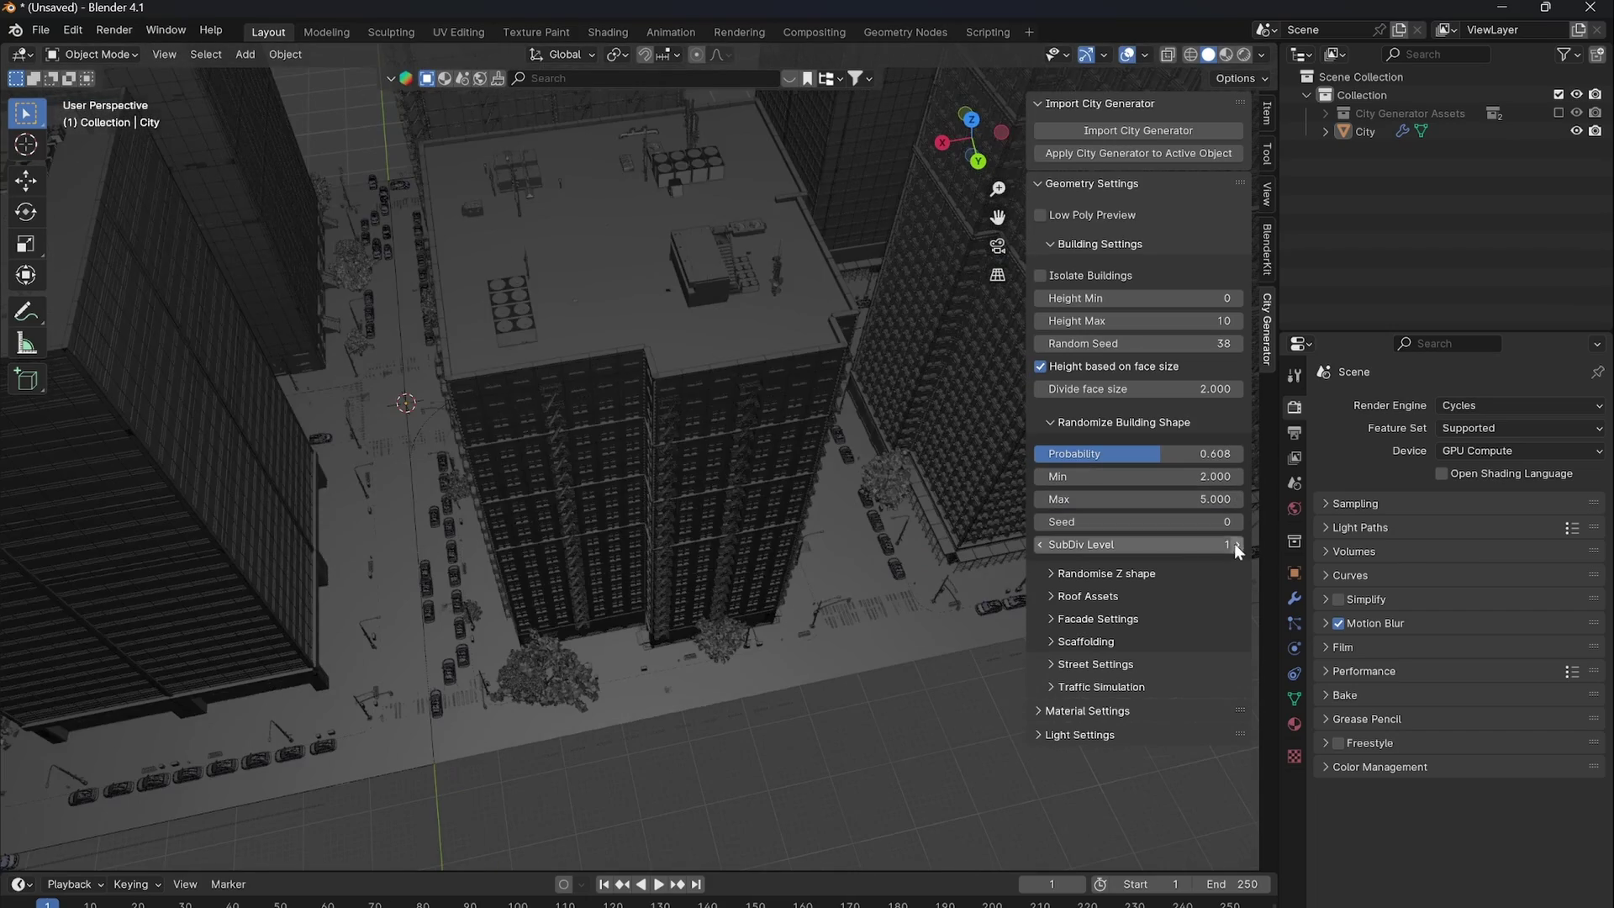
pyautogui.click(1237, 544)
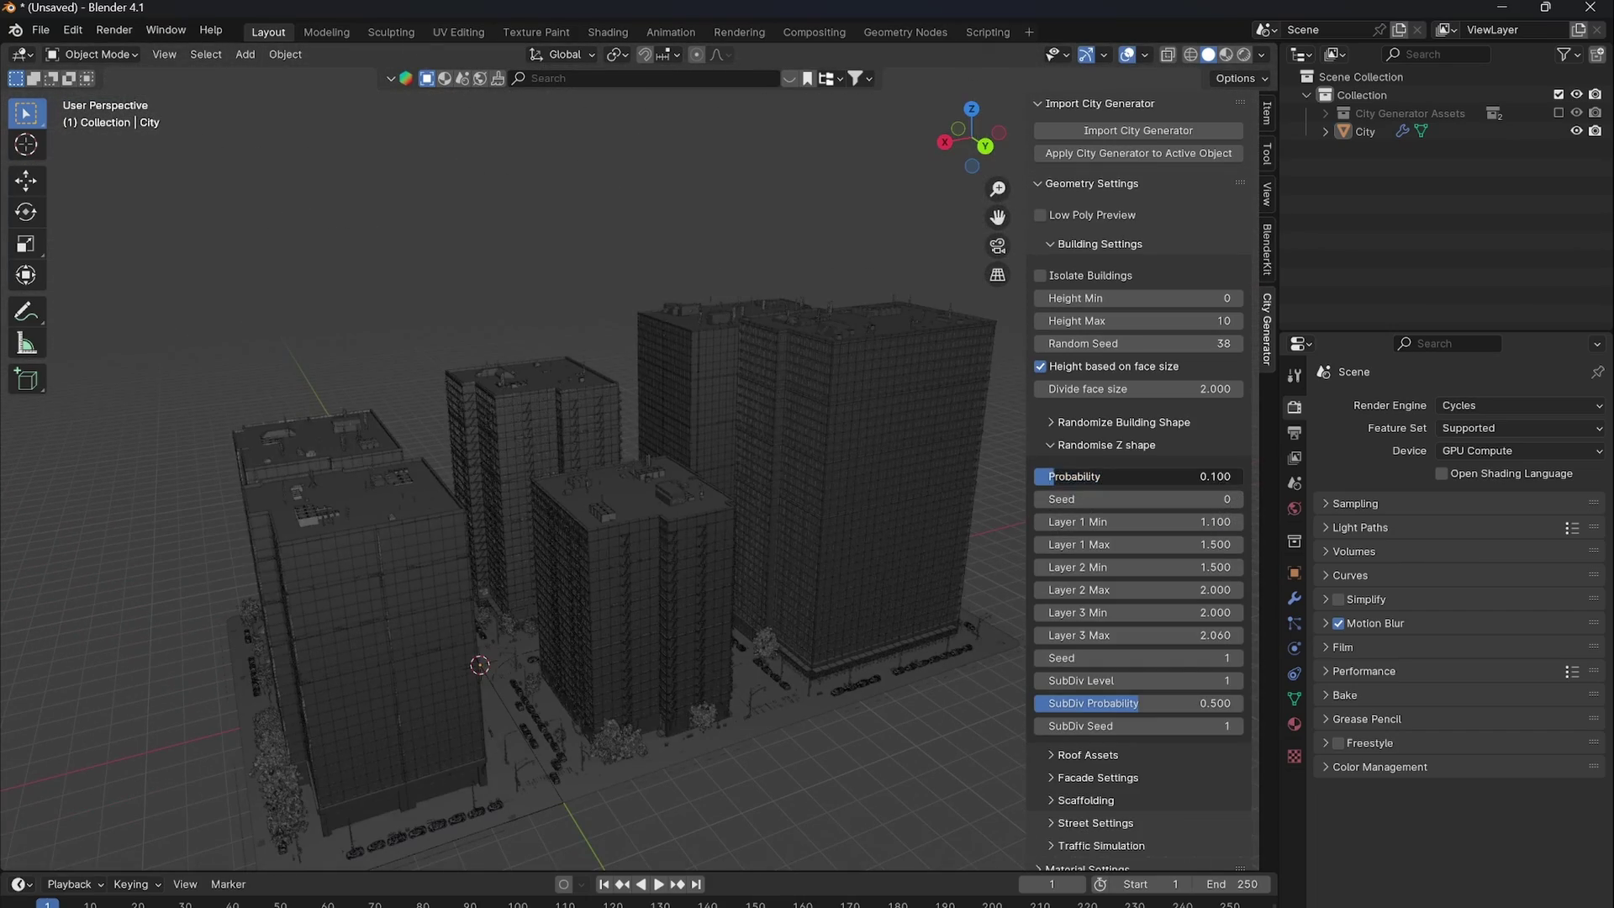
# Under Randomise Z shape, raise Probability to 0.834 and try a different Layer 2 Max value.
pyautogui.moveTo(1055, 476); pyautogui.dragTo(1196, 475)
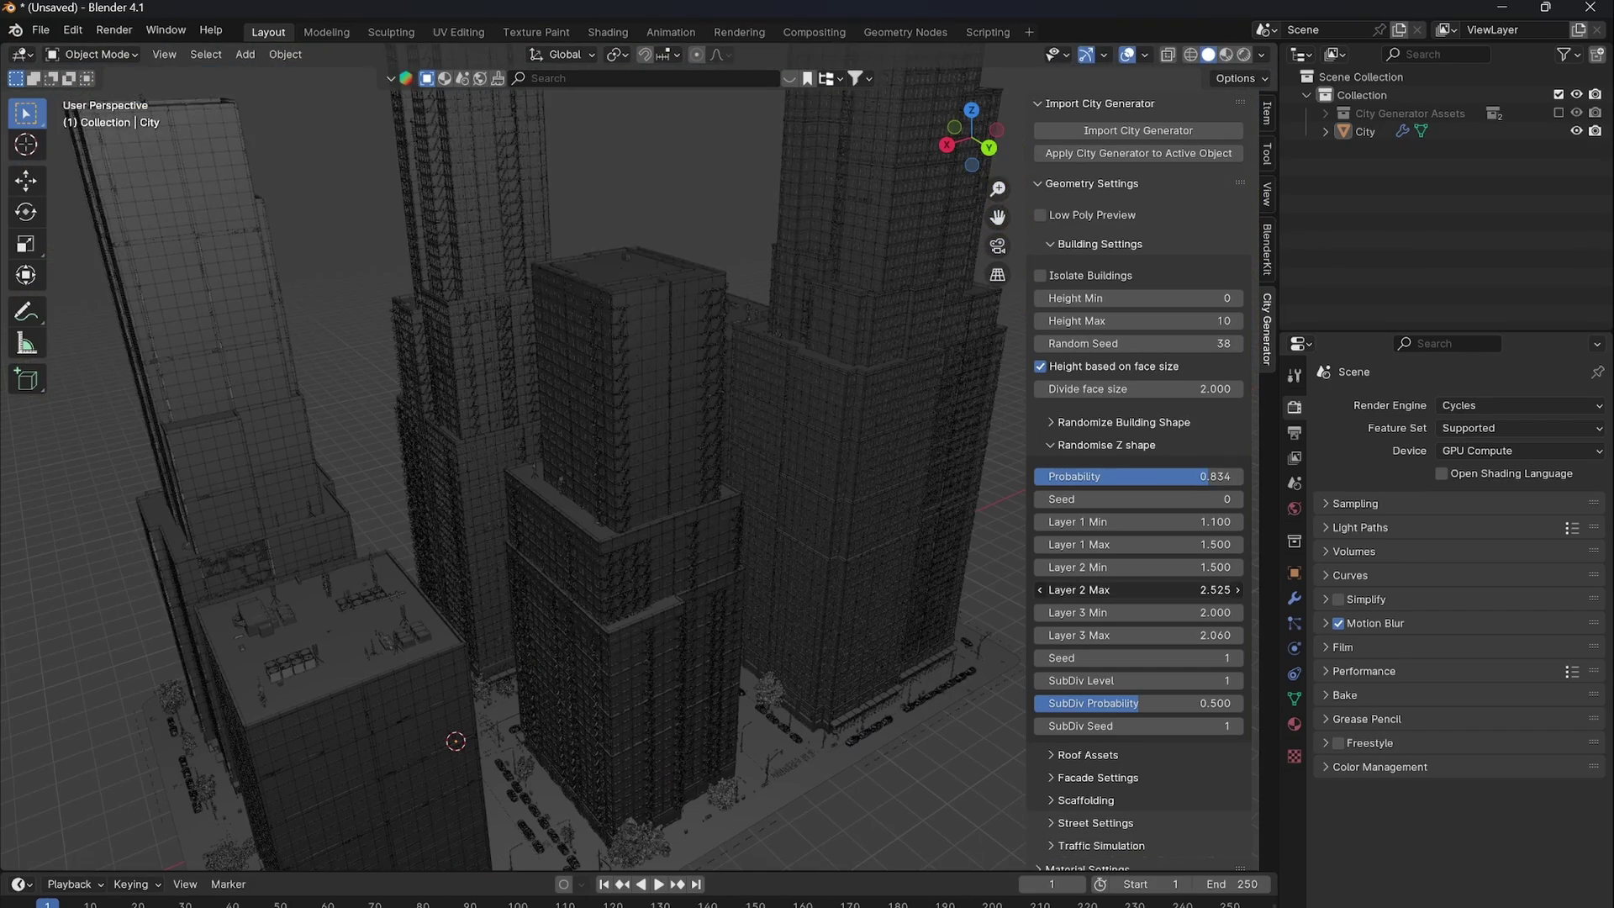
pyautogui.moveTo(1160, 589)
pyautogui.mouseDown()
pyautogui.moveTo(1118, 590)
pyautogui.moveTo(1144, 590)
pyautogui.mouseUp()
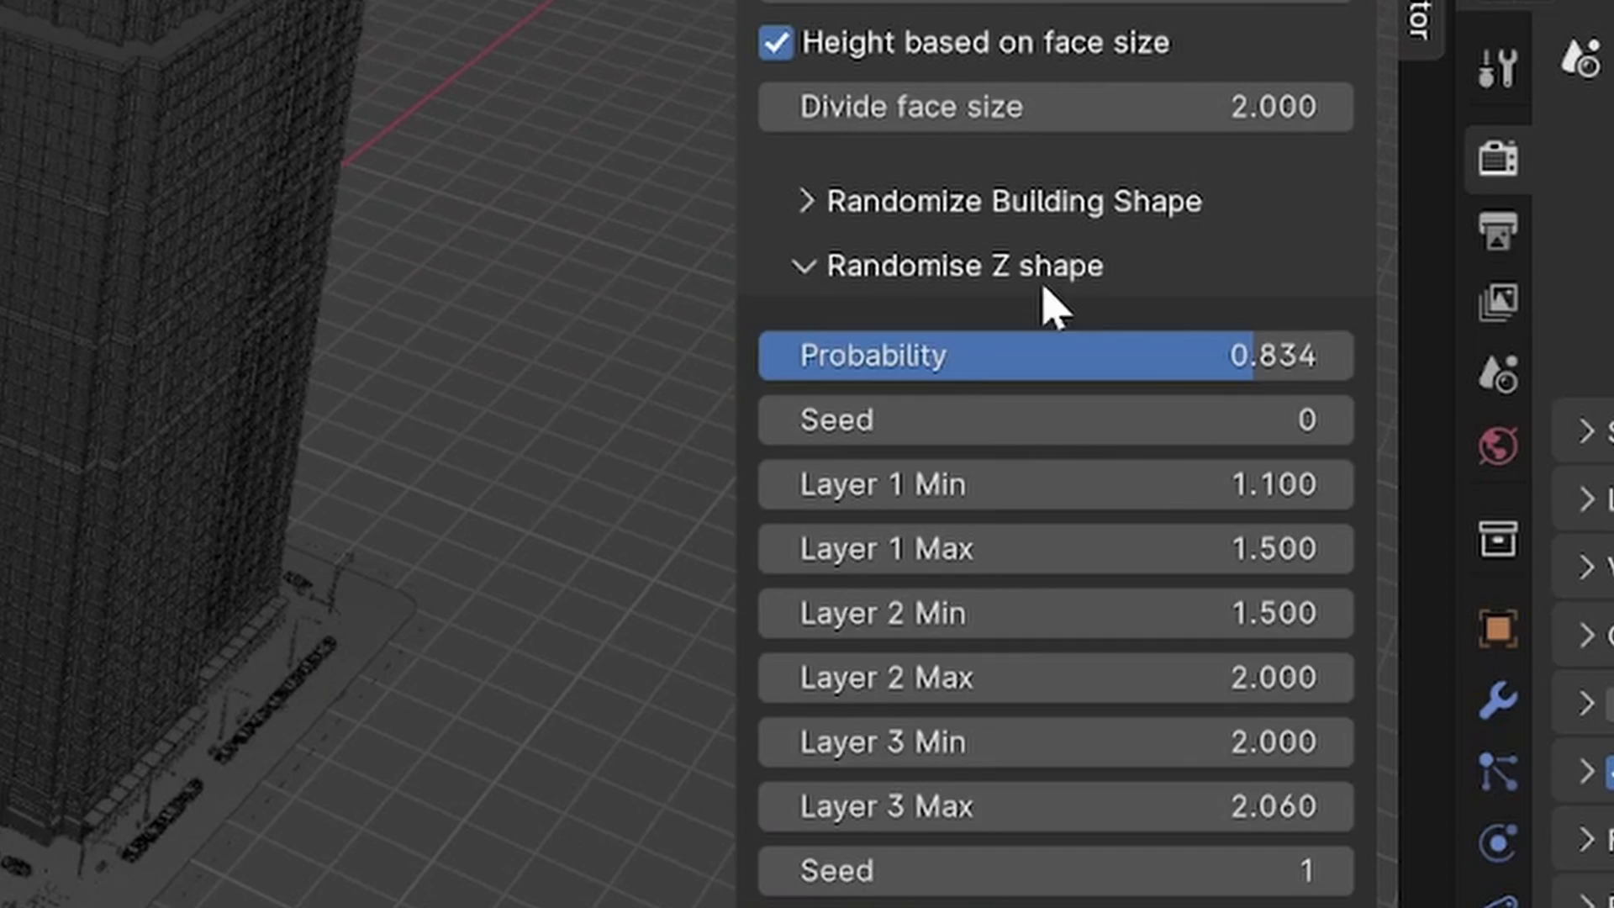
pyautogui.click(1131, 449)
# Under Roof Assets, try a Density Factor of 0 on a rooftop seen up close, and undo it.
pyautogui.click(1087, 468)
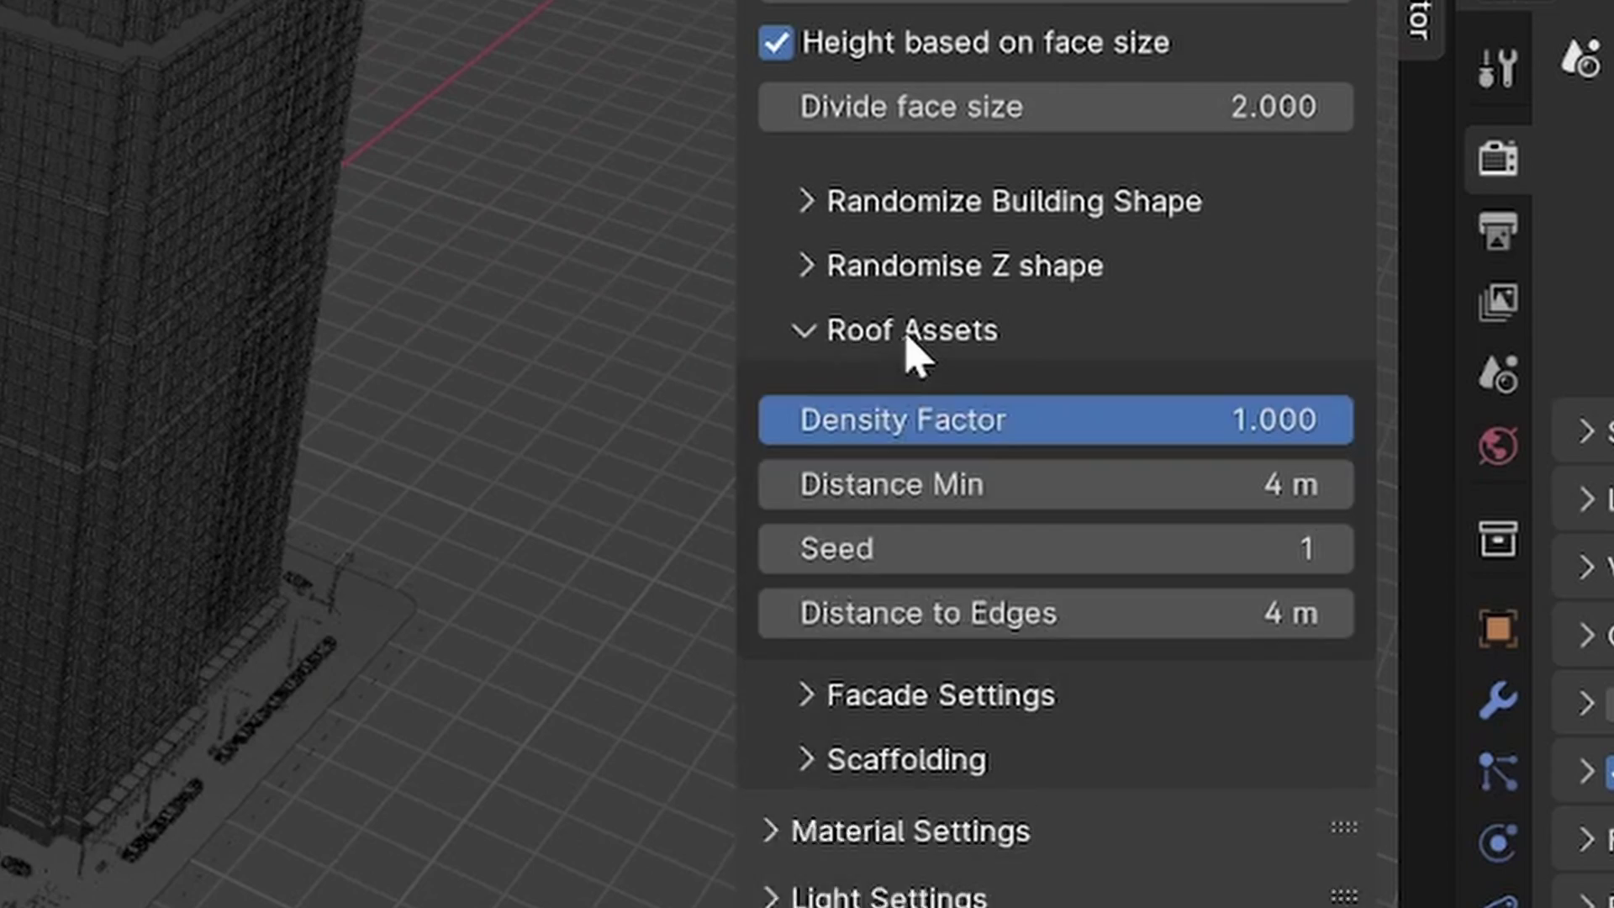
pyautogui.moveTo(256, 357); pyautogui.dragTo(4, 403, button='middle')
pyautogui.scroll(6, 16, 84)
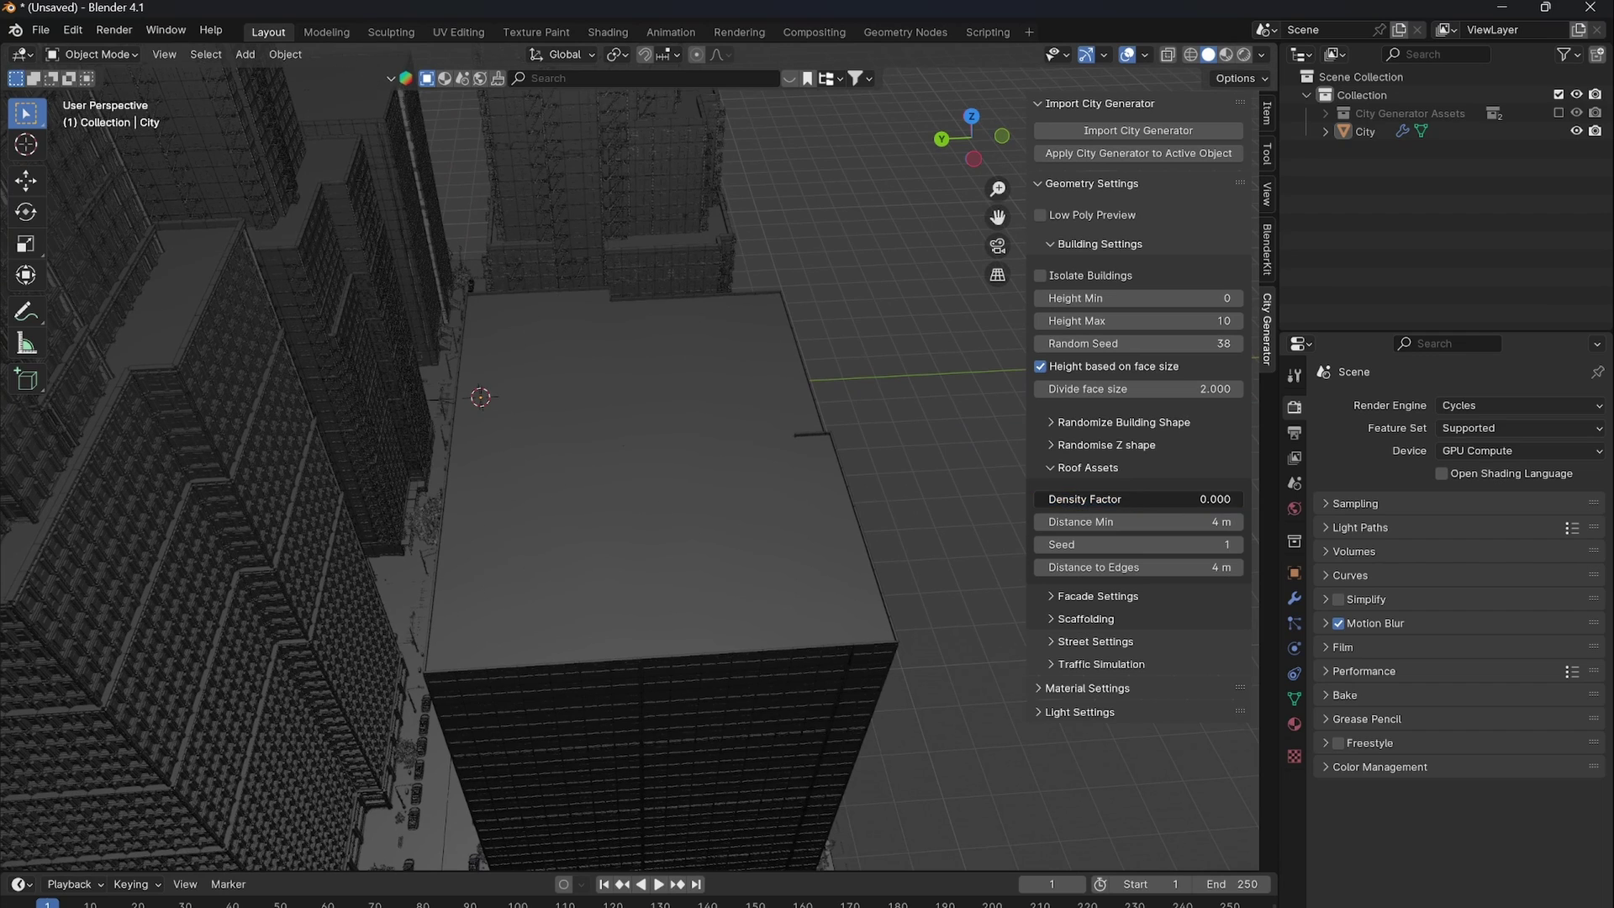
pyautogui.hotkey('ctrl', 'z')
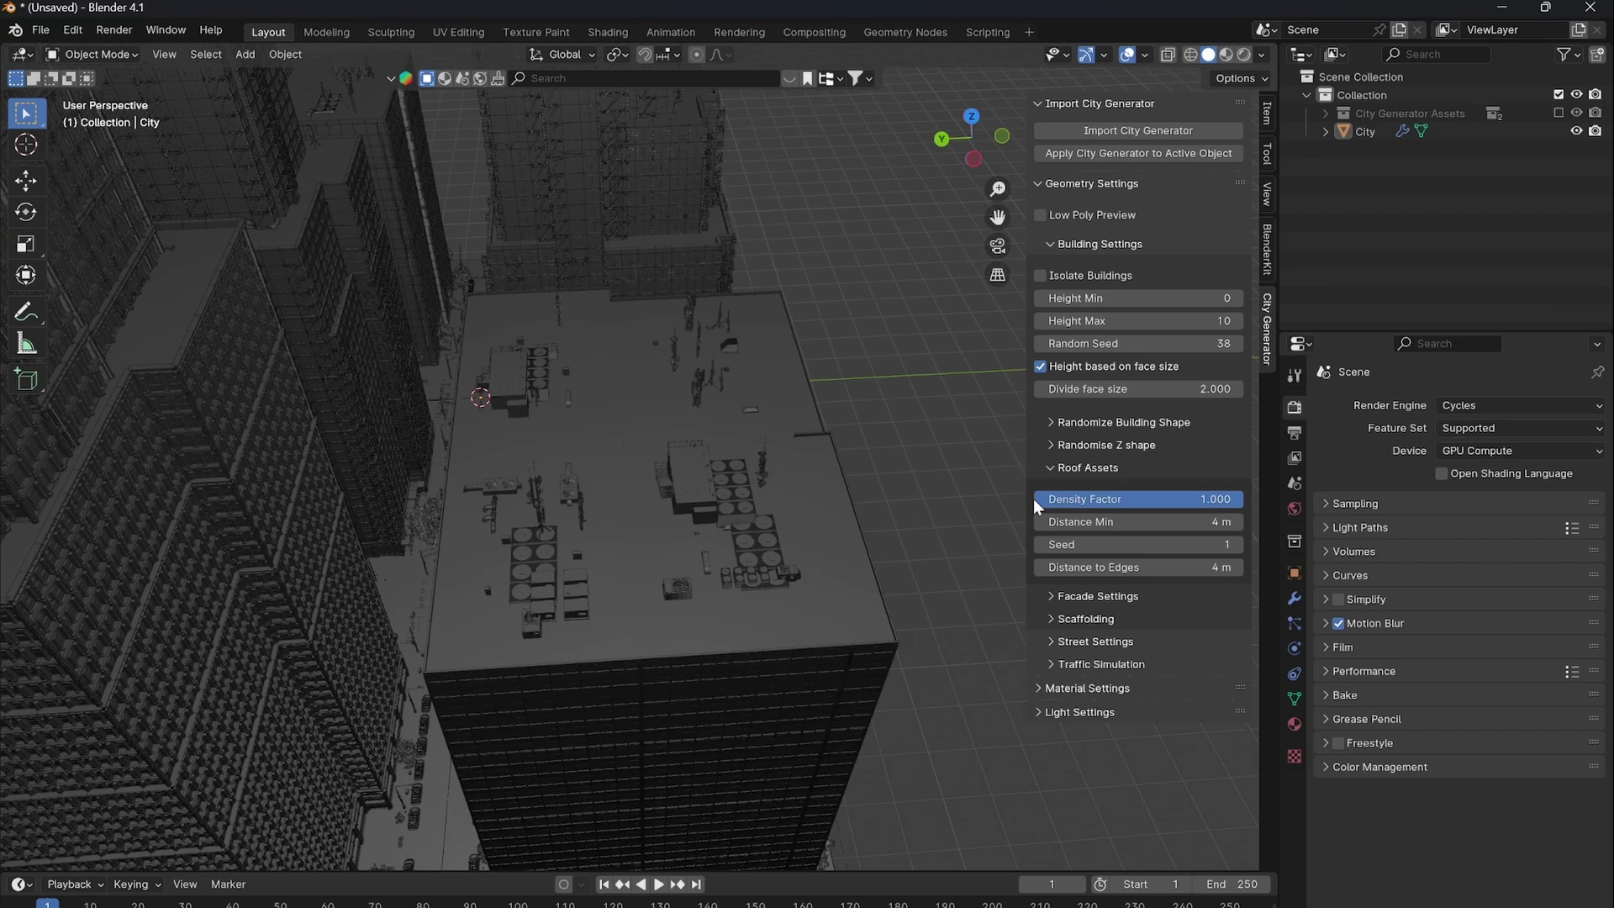
# Try other Distance Min and Seed values for the roof assets, undoing each, and vary Distance to Edges.
pyautogui.moveTo(1138, 522); pyautogui.dragTo(1053, 522)
pyautogui.hotkey('ctrl', 'z')
pyautogui.moveTo(1178, 547); pyautogui.dragTo(1241, 548)
pyautogui.hotkey('ctrl', 'z')
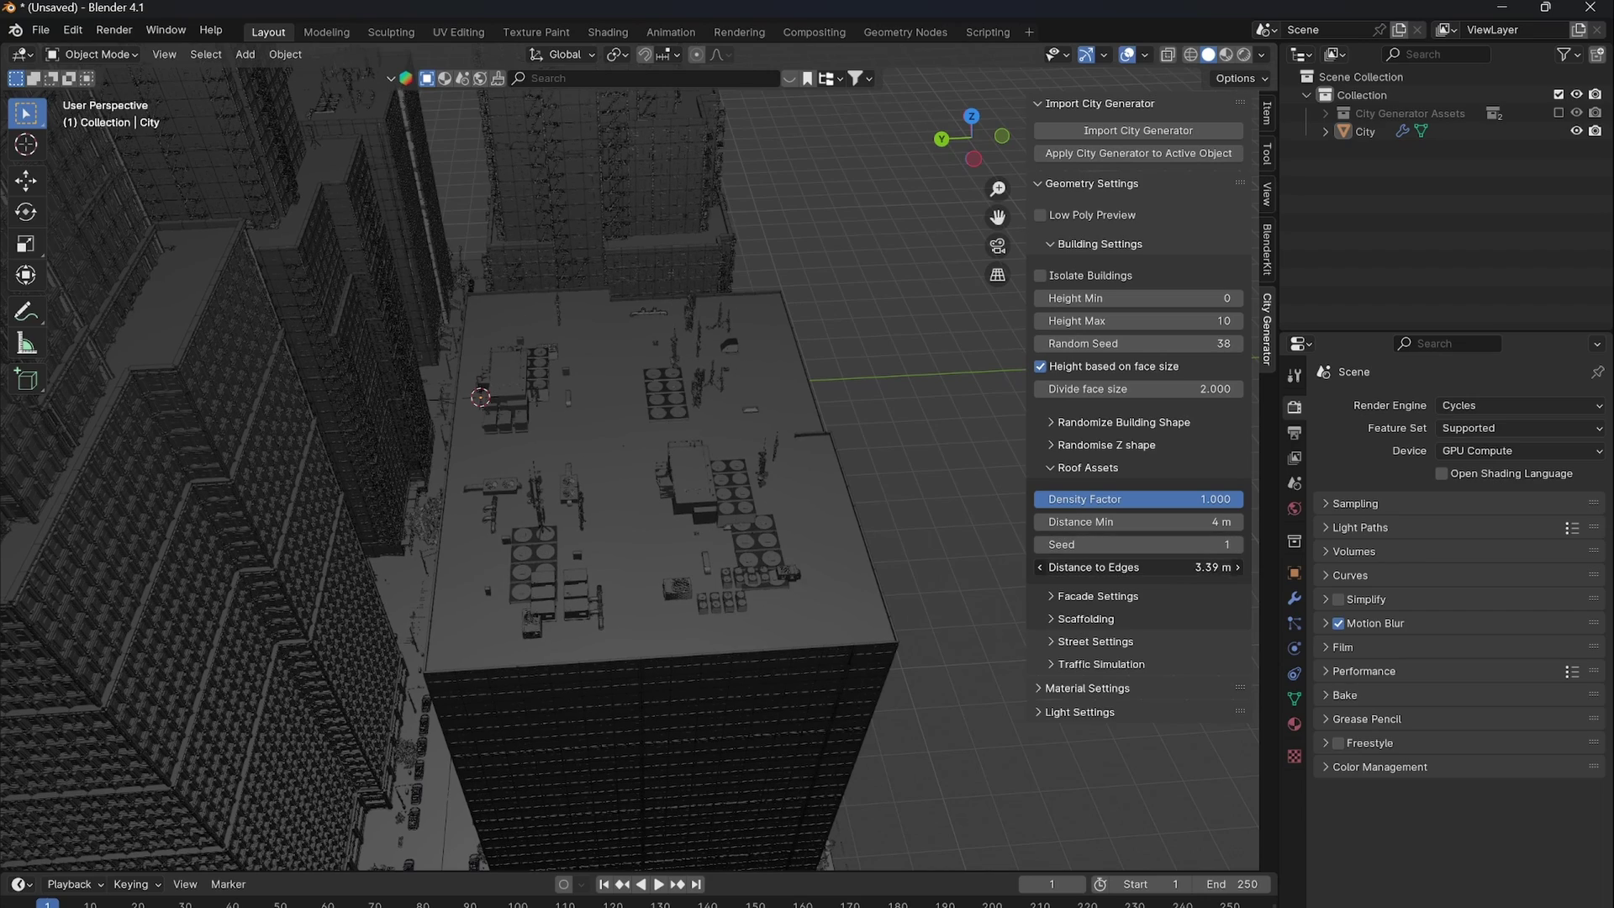
pyautogui.moveTo(1177, 568); pyautogui.dragTo(1118, 568)
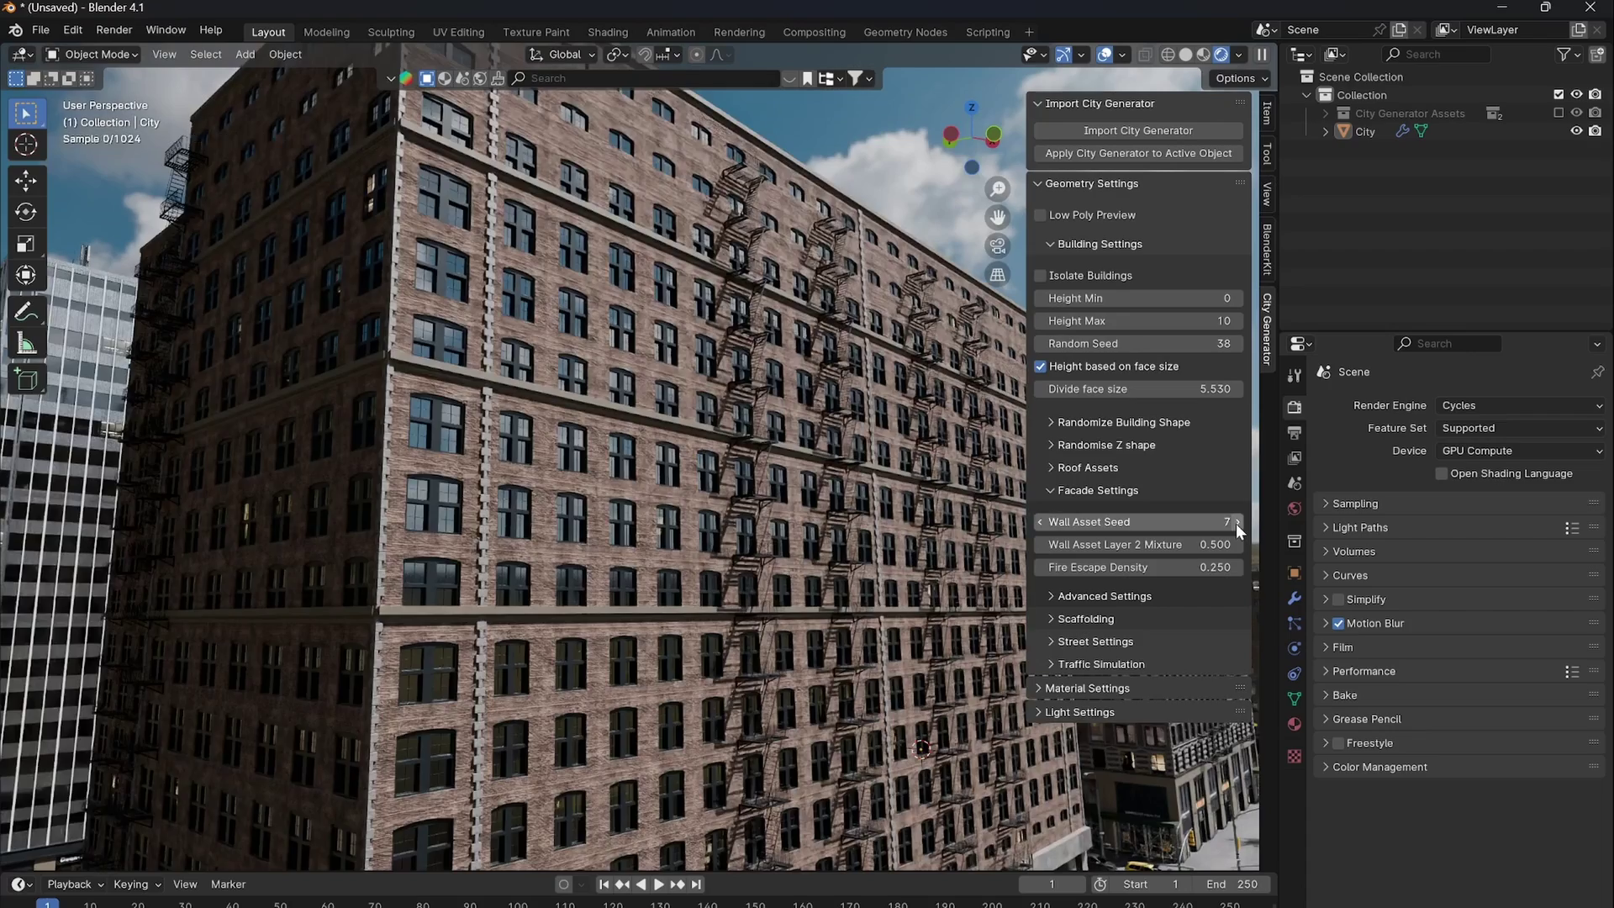
# In the Facade Settings, step through several Wall Asset Seed values and vary the Fire Escape Density.
pyautogui.click(1238, 523)
pyautogui.click(1238, 522)
pyautogui.click(1238, 523)
pyautogui.click(1238, 522)
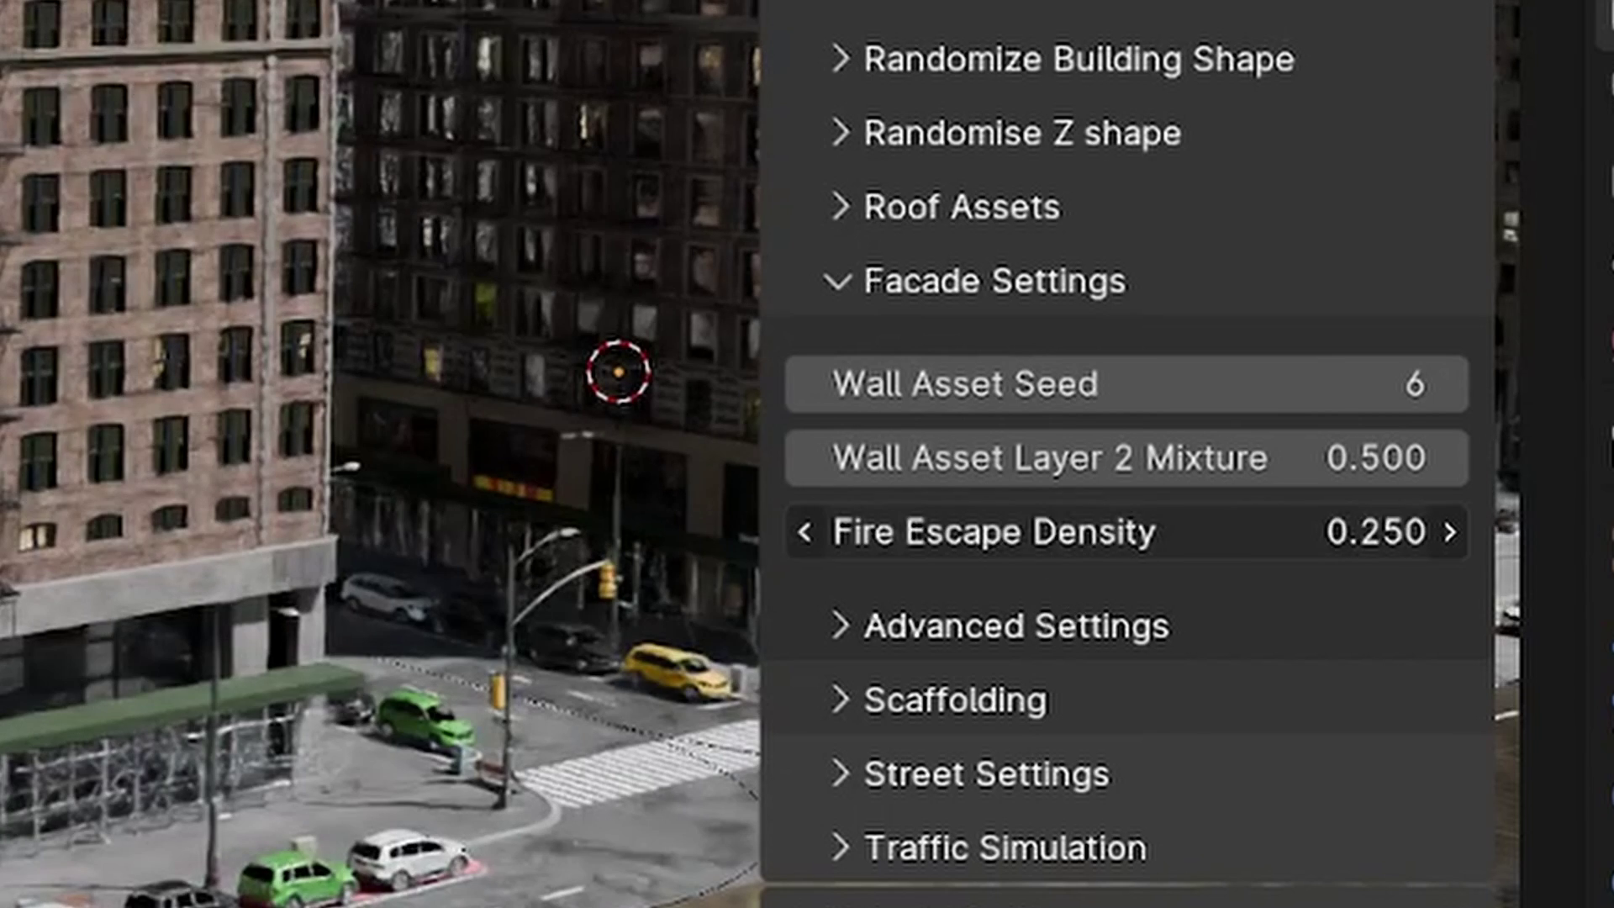
pyautogui.moveTo(1127, 533); pyautogui.dragTo(1350, 532)
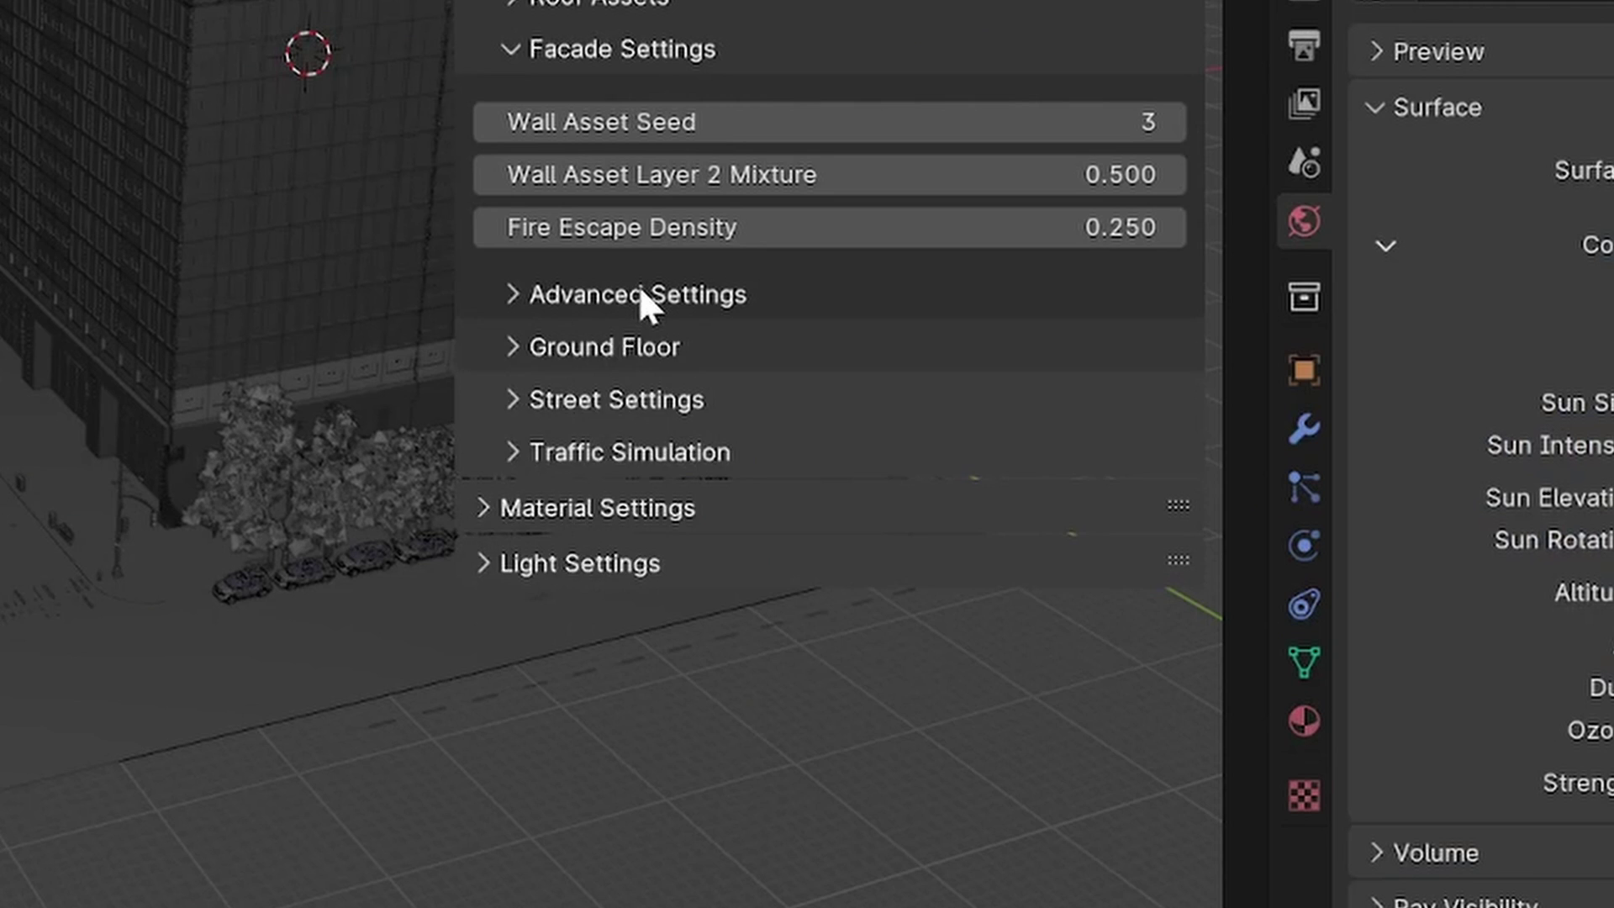
# Expand the facade's Advanced Settings, then examine the wall asset panels up close and select individual window panels.
pyautogui.click(643, 292)
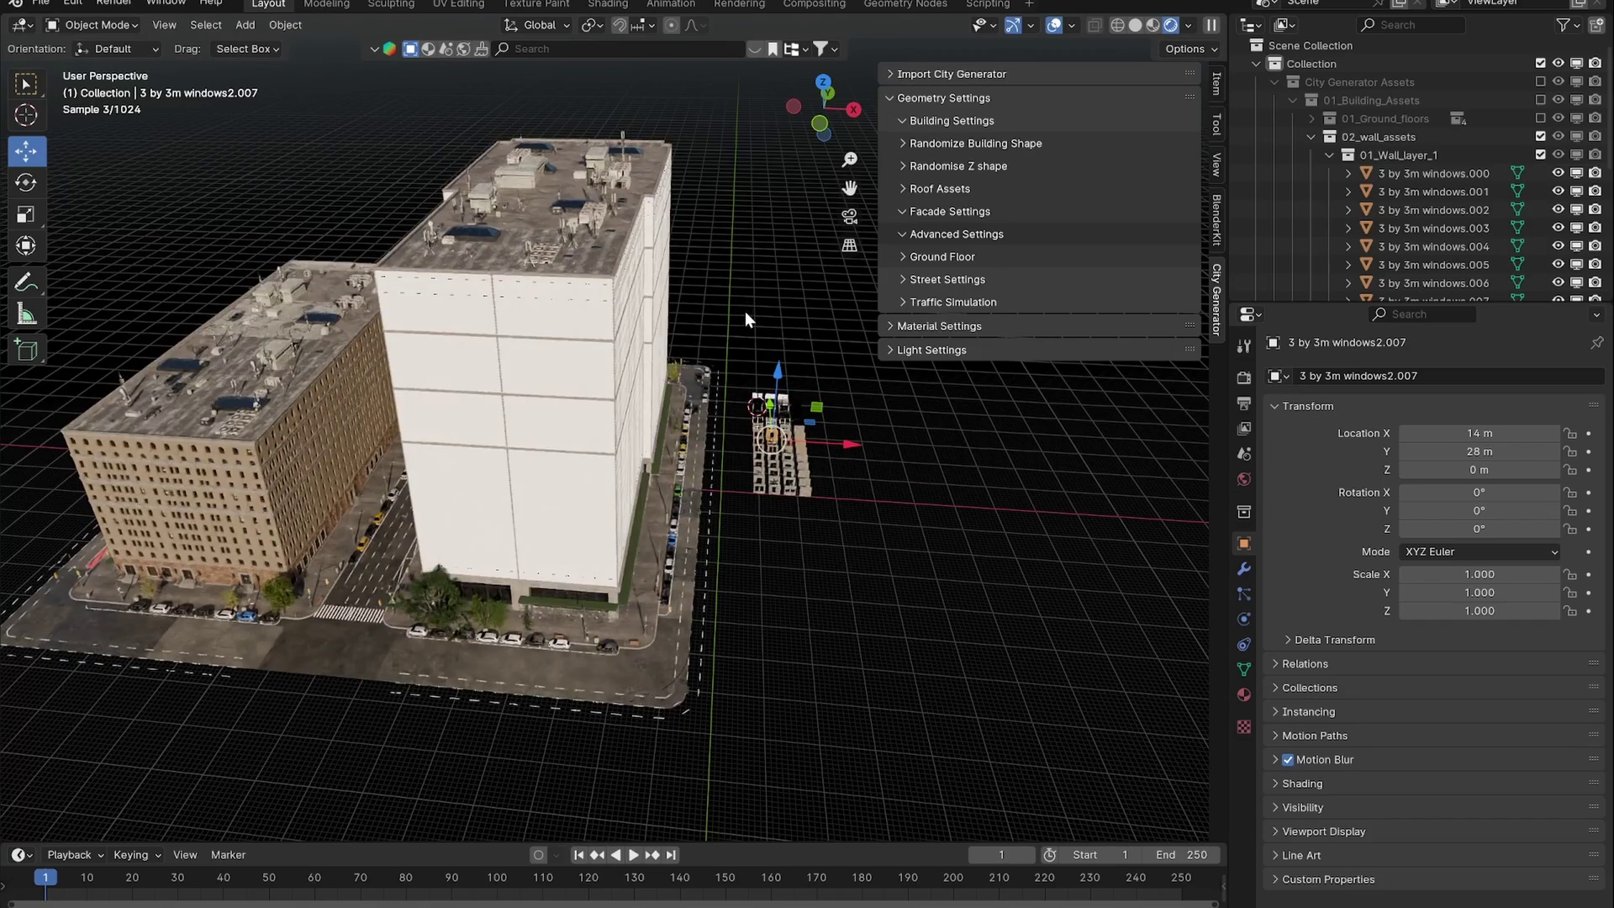
pyautogui.press('KP_Decimal')
pyautogui.scroll(-7, 719, 419)
pyautogui.moveTo(688, 396); pyautogui.dragTo(532, 528, button='middle')
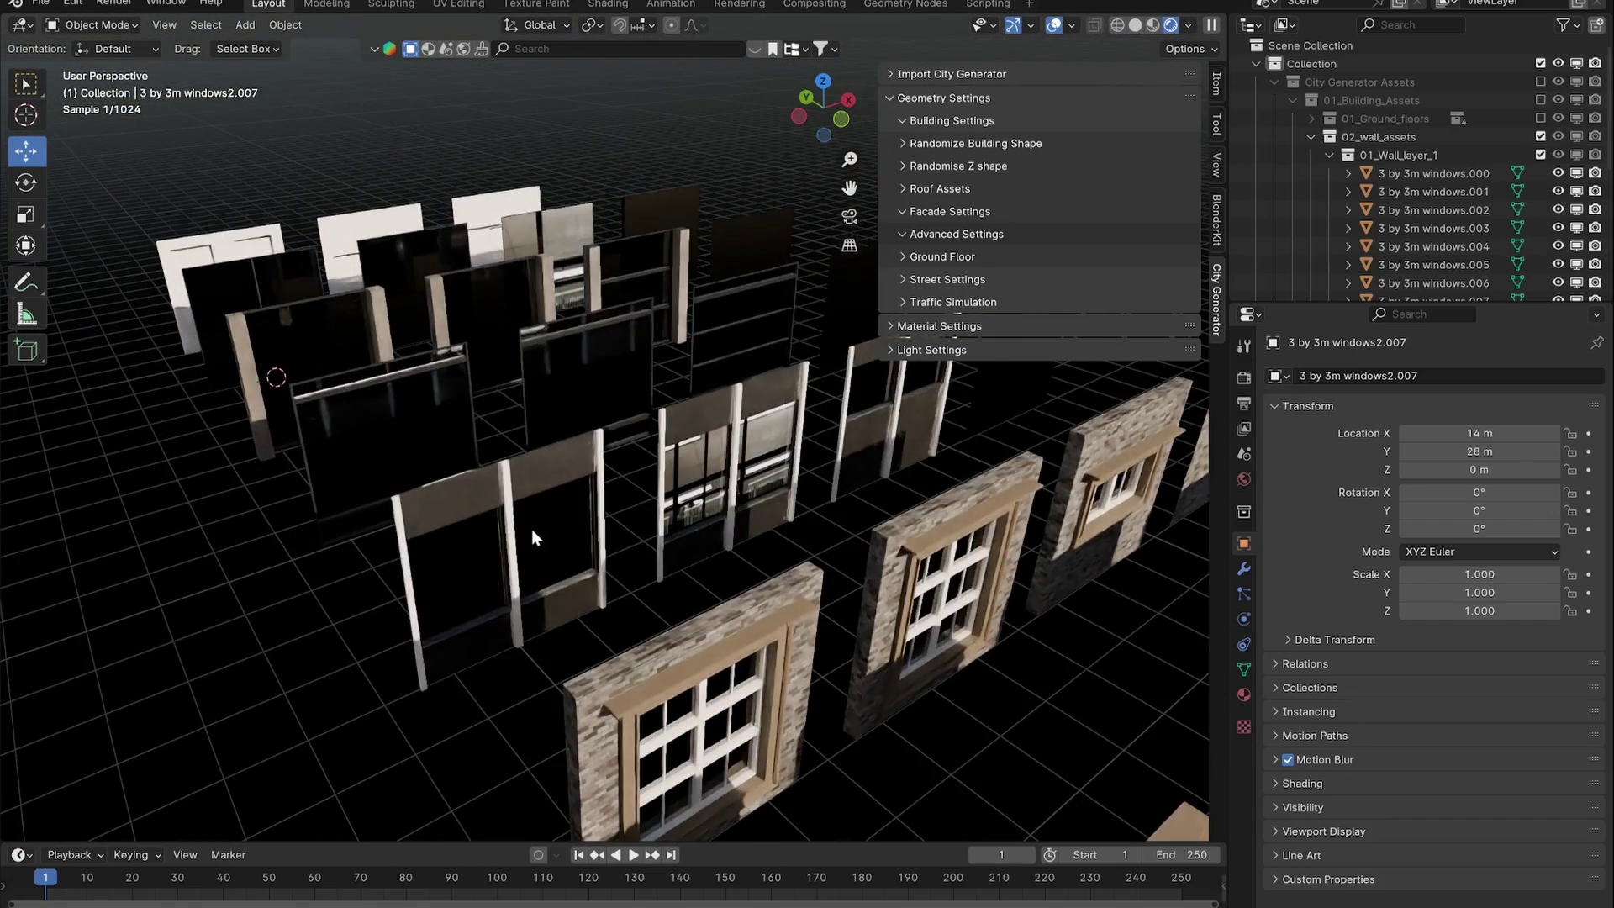
pyautogui.click(531, 530)
pyautogui.click(417, 394)
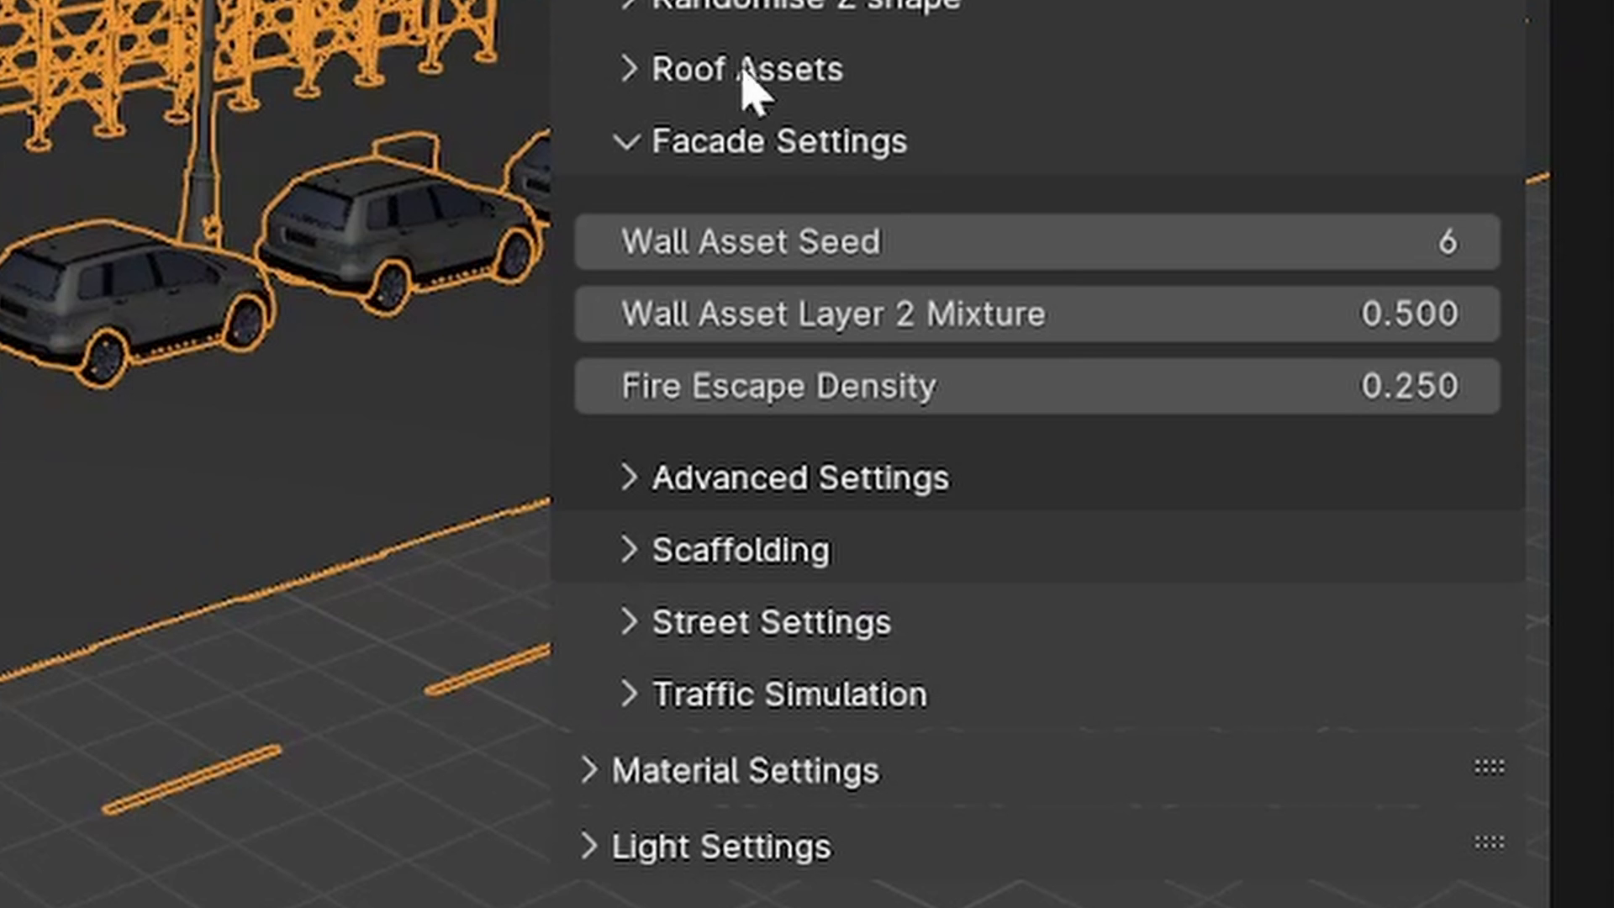
# Close the Facade Settings and try different Street Scale, Building Space and Corner Radius values in the Street Settings.
pyautogui.click(741, 140)
pyautogui.click(767, 309)
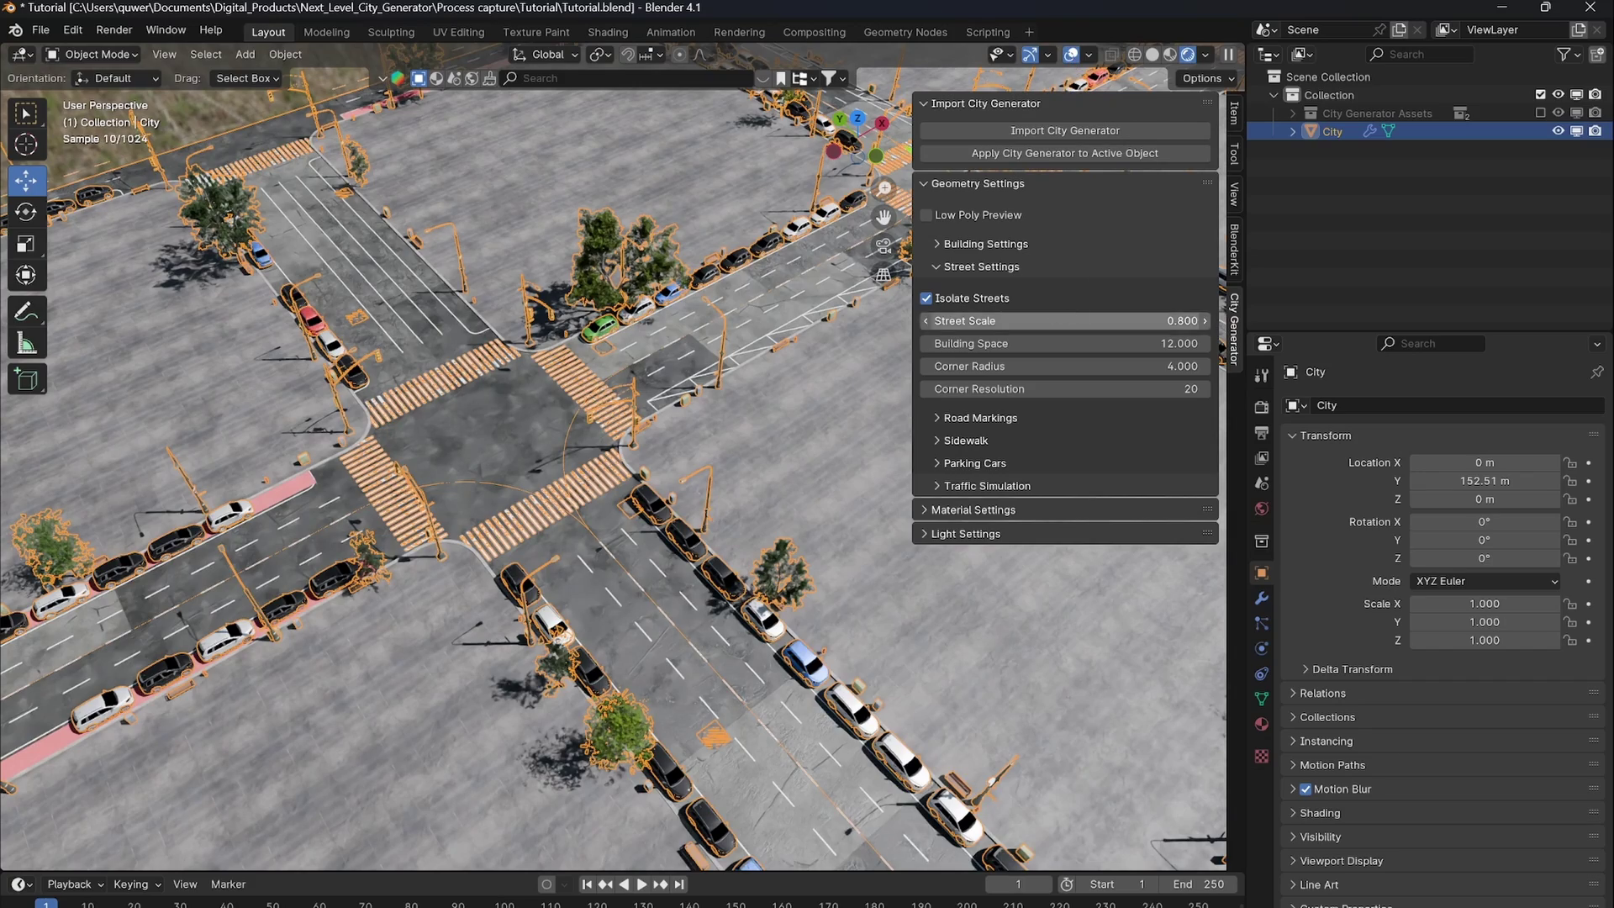
pyautogui.moveTo(1093, 320); pyautogui.dragTo(1047, 320)
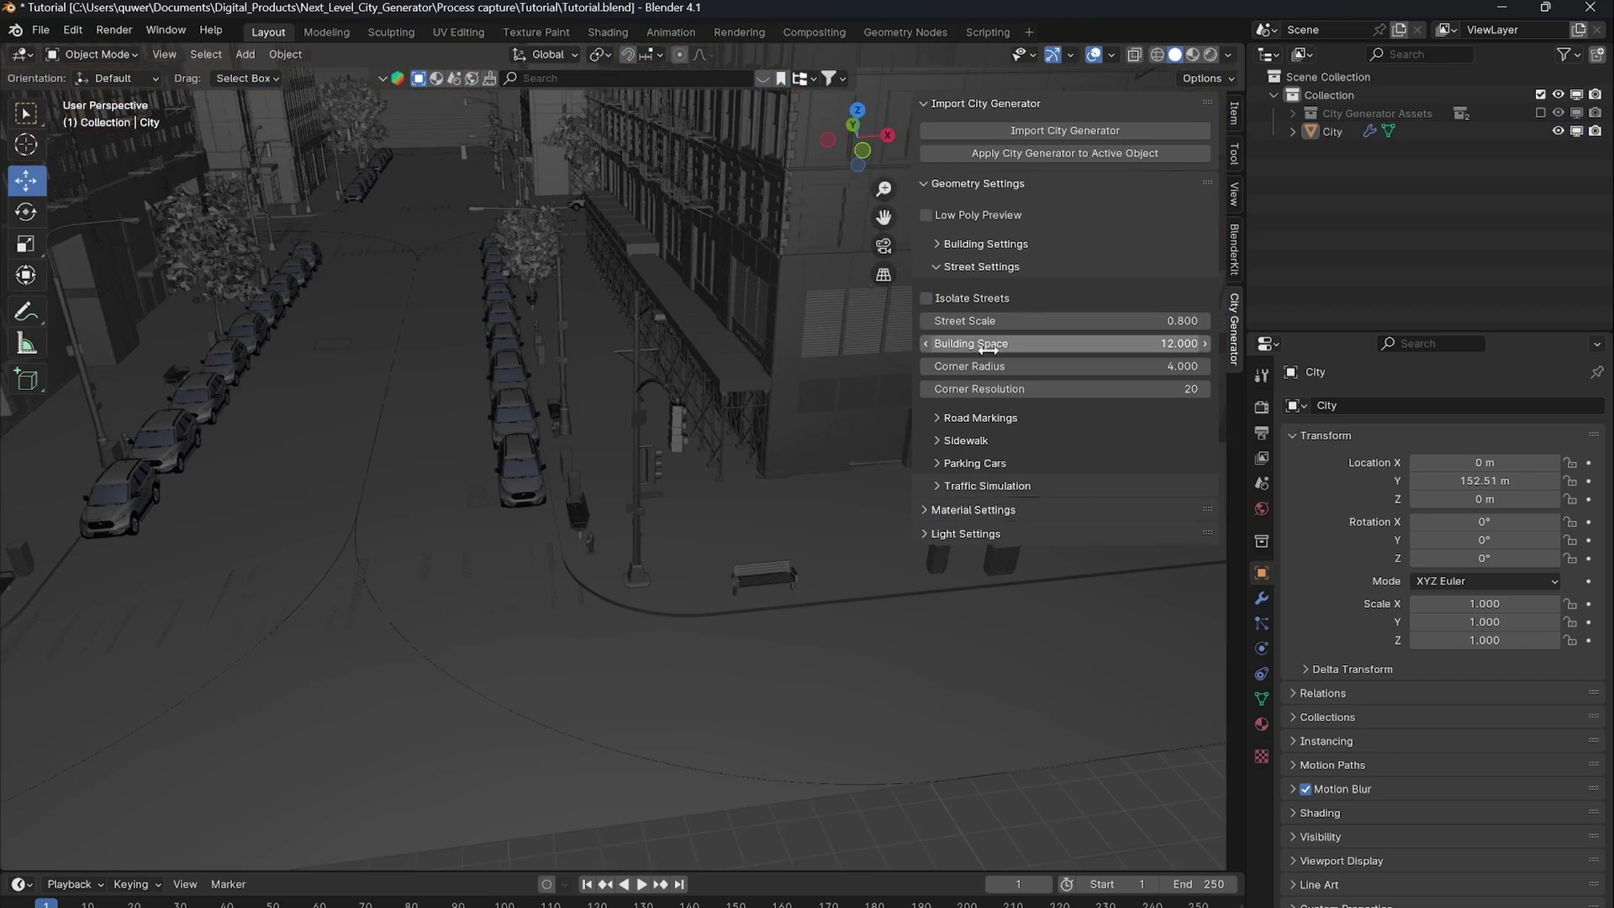
pyautogui.moveTo(988, 346); pyautogui.dragTo(1074, 346)
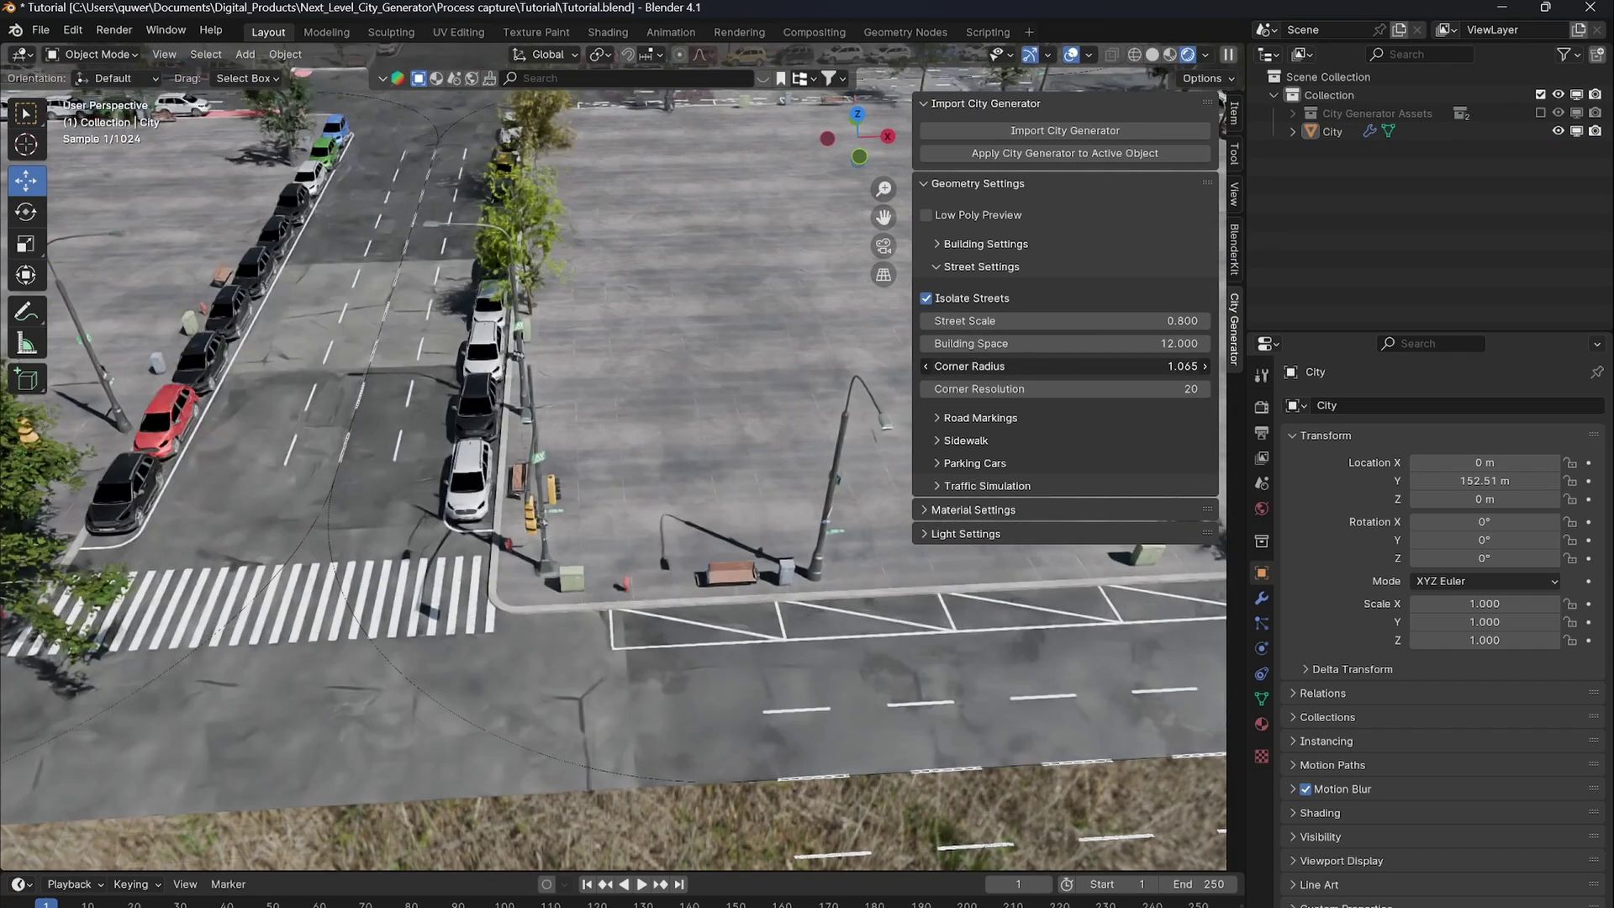
pyautogui.rightClick(1056, 364)
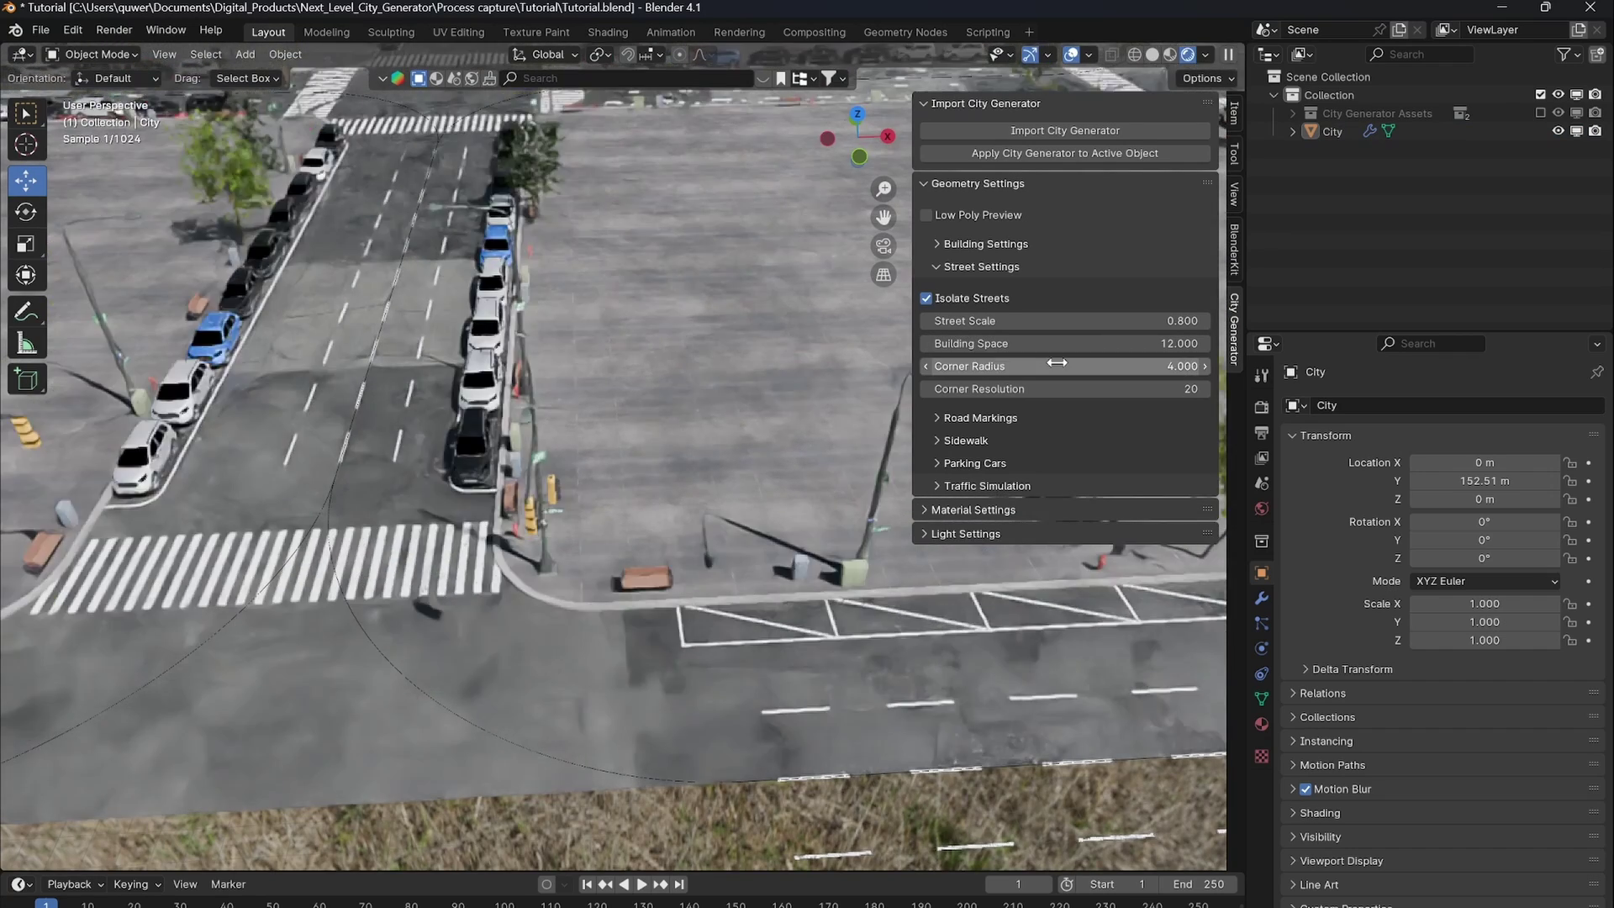
# Under Road Markings, compare Double Lanes off and on, and try other Intersection Distance and Line Length values.
pyautogui.click(988, 413)
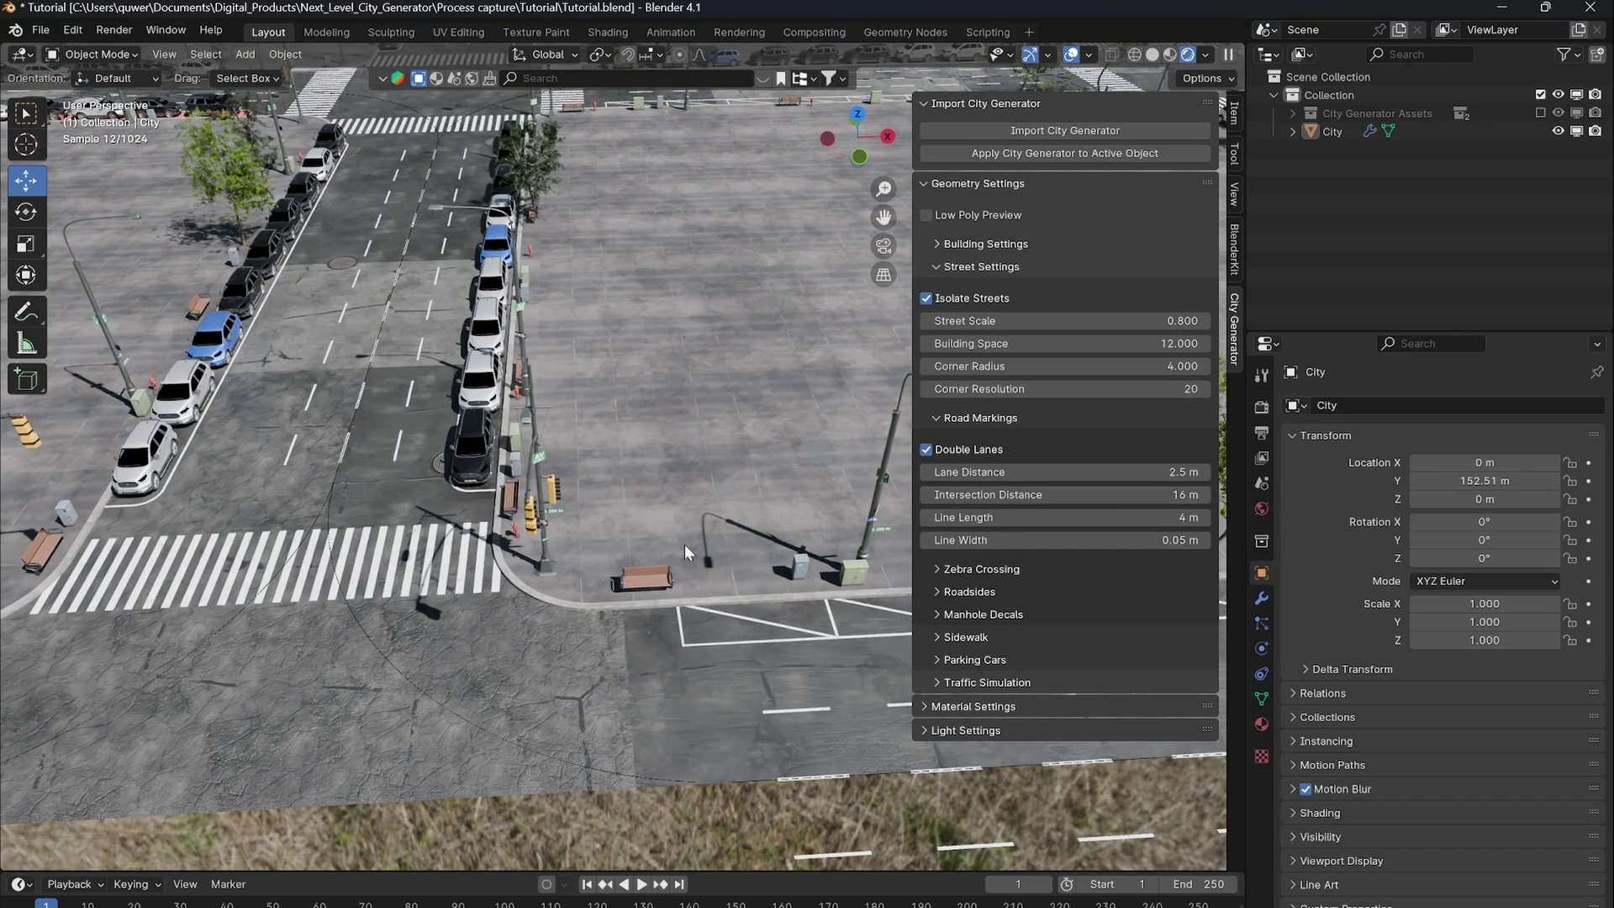
pyautogui.scroll(-5, 547, 417)
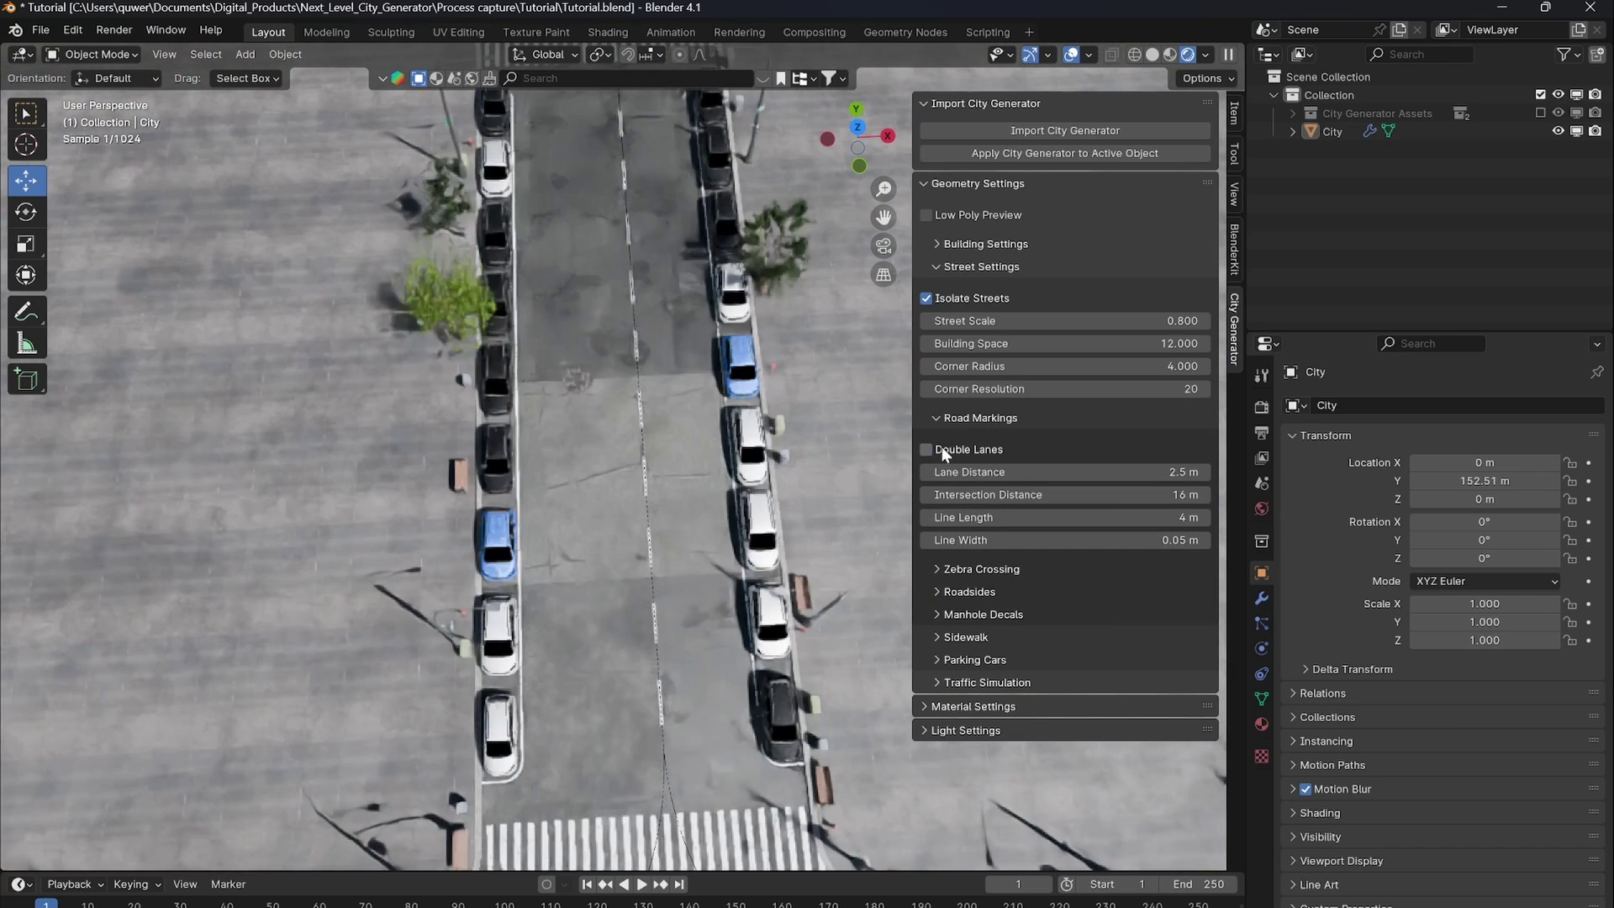
pyautogui.click(942, 448)
pyautogui.click(950, 447)
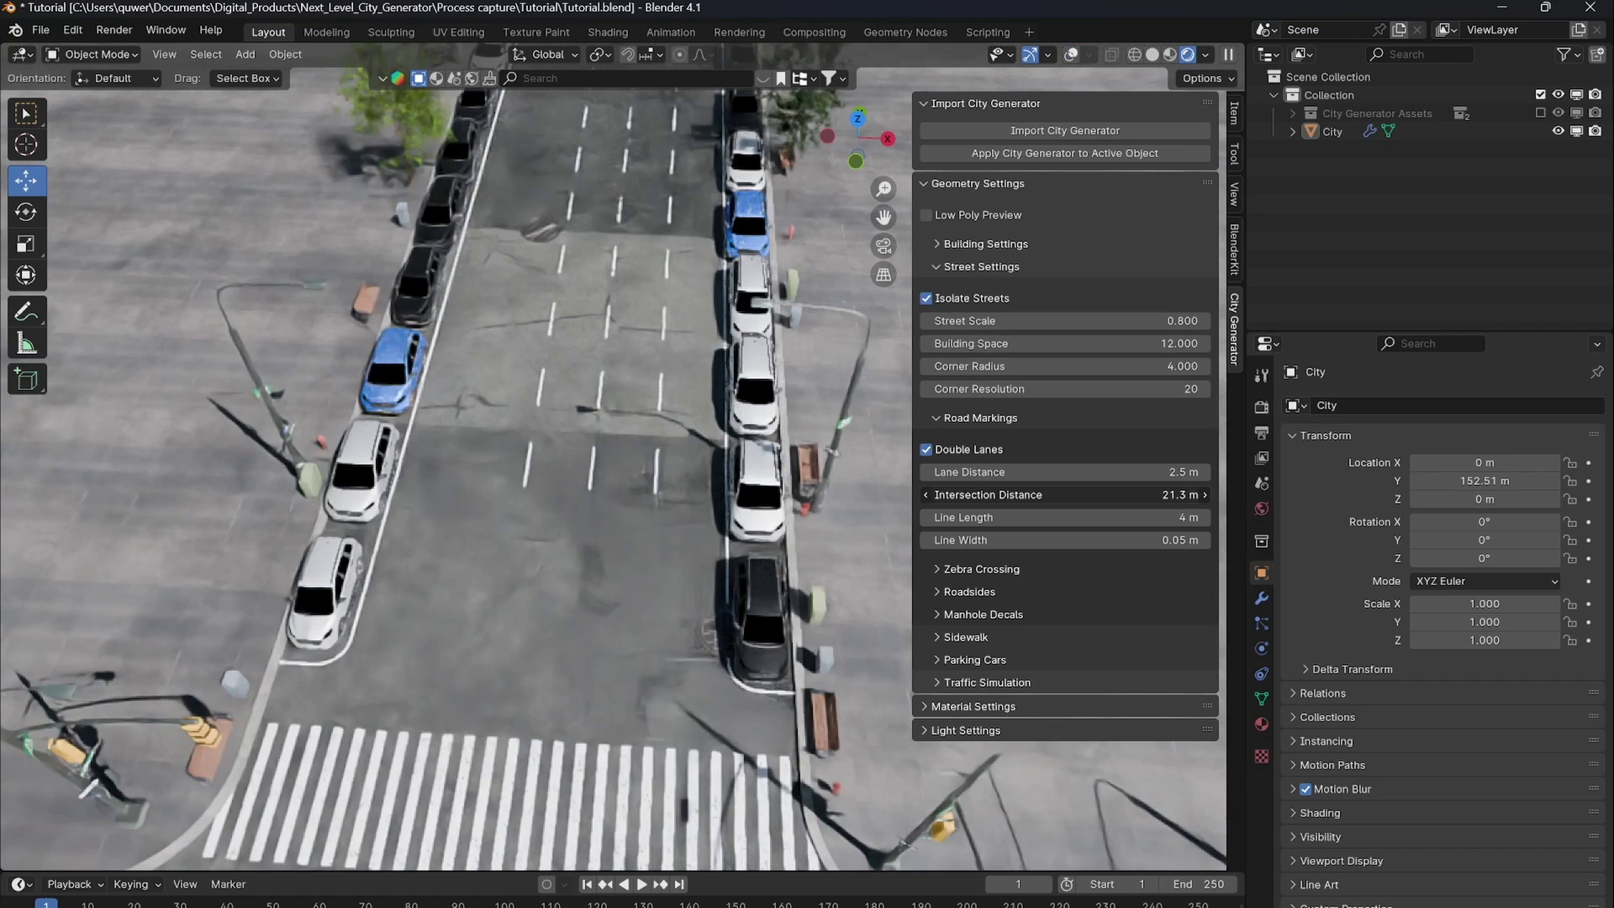
pyautogui.rightClick(1026, 495)
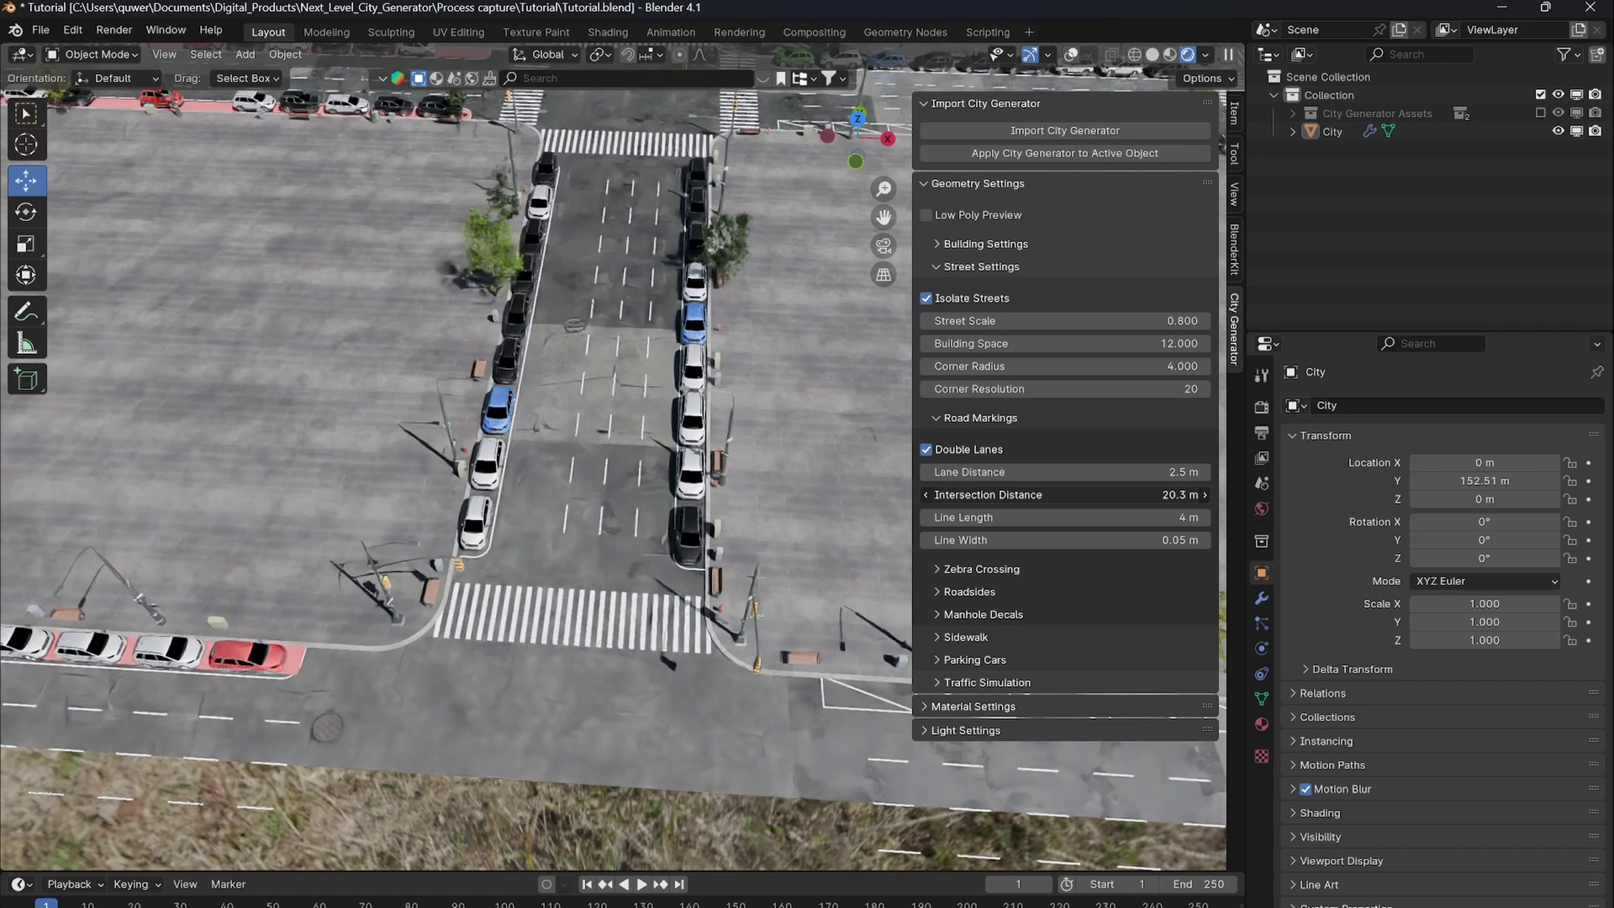
pyautogui.rightClick(950, 495)
pyautogui.moveTo(950, 518)
pyautogui.mouseDown()
pyautogui.moveTo(1030, 517)
pyautogui.moveTo(967, 539)
pyautogui.mouseUp()
pyautogui.rightClick(950, 518)
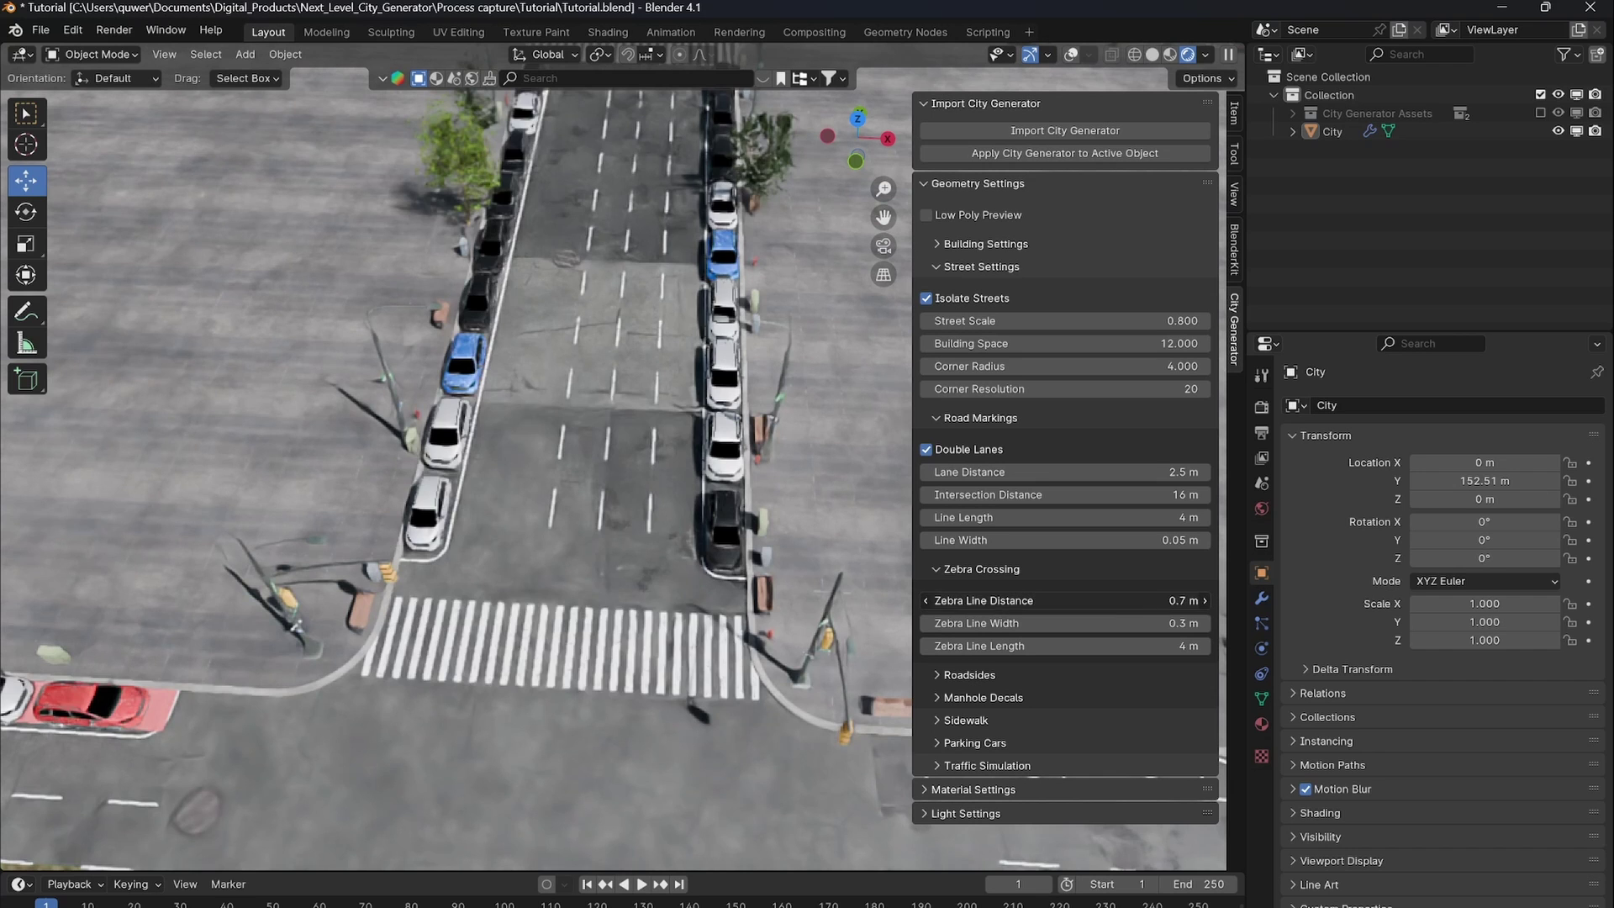
# Vary the Zebra Line Distance of the crossings and the Triangulated Lines Distance of the roadsides.
pyautogui.moveTo(1009, 600); pyautogui.dragTo(1044, 623)
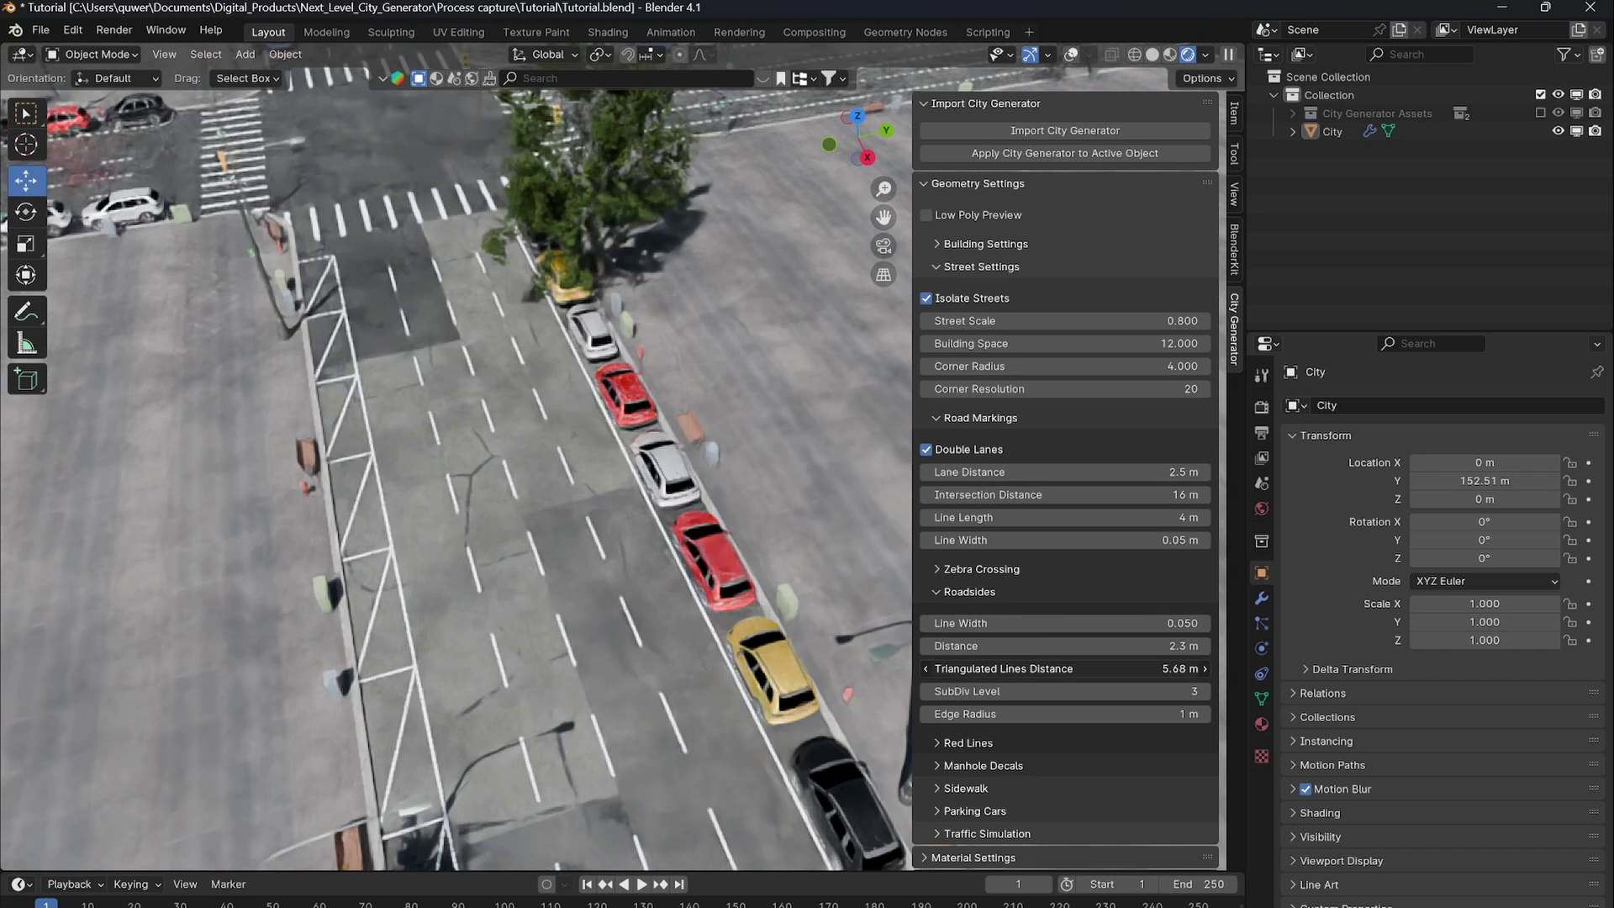
pyautogui.moveTo(1009, 669); pyautogui.dragTo(1027, 668)
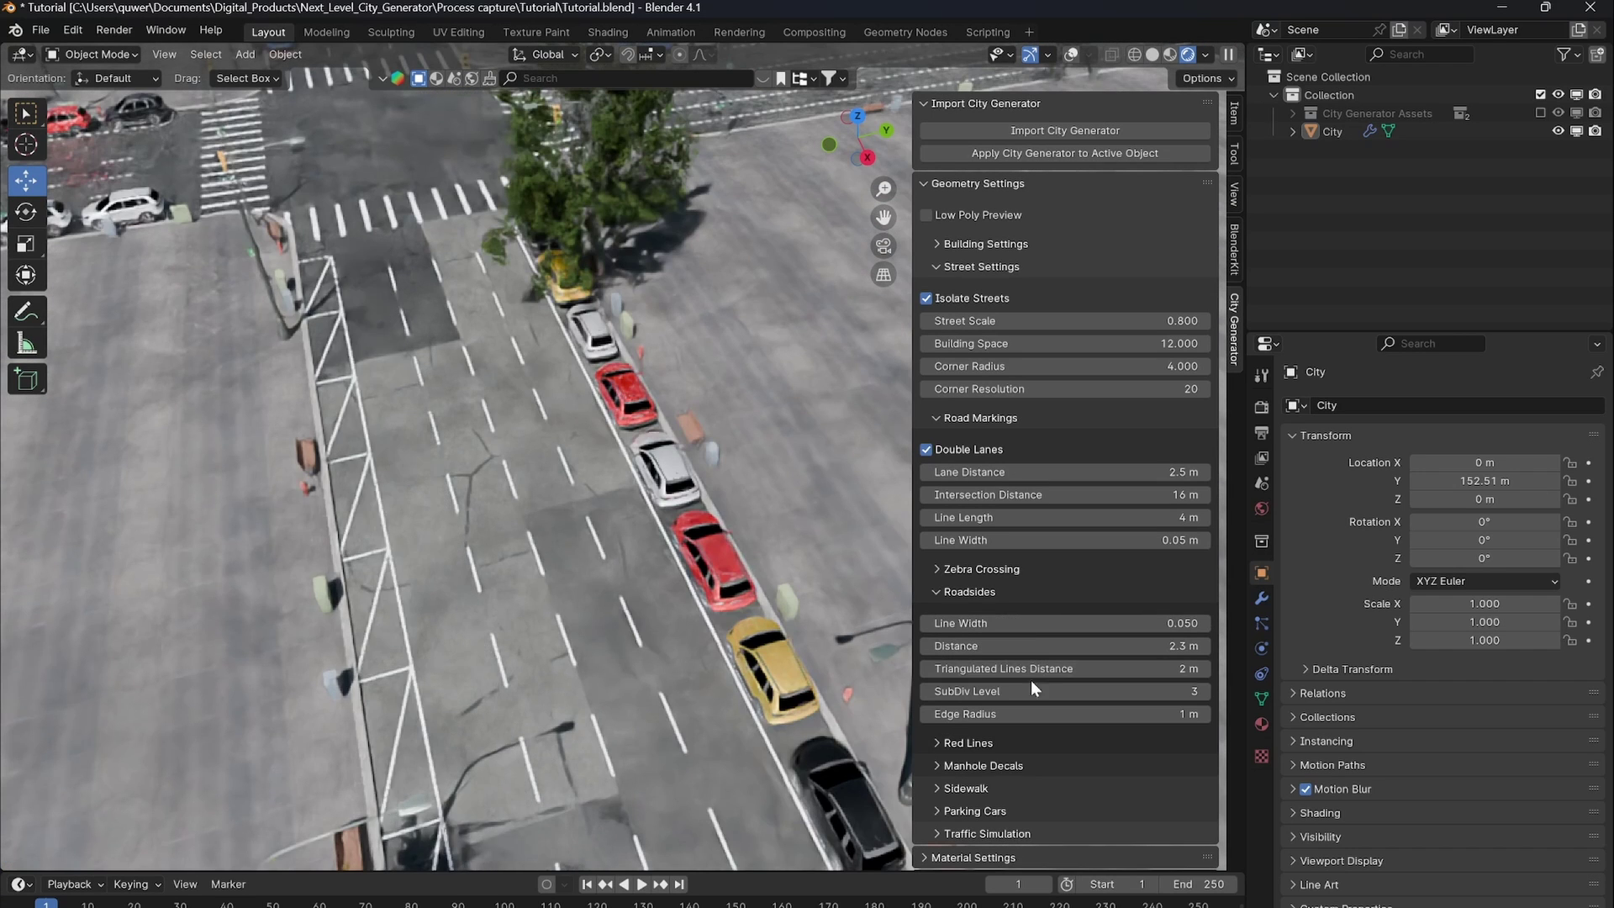
# Raise the SubDiv Level of the roadsides and vary the Manhole Decals Density.
pyautogui.click(1205, 691)
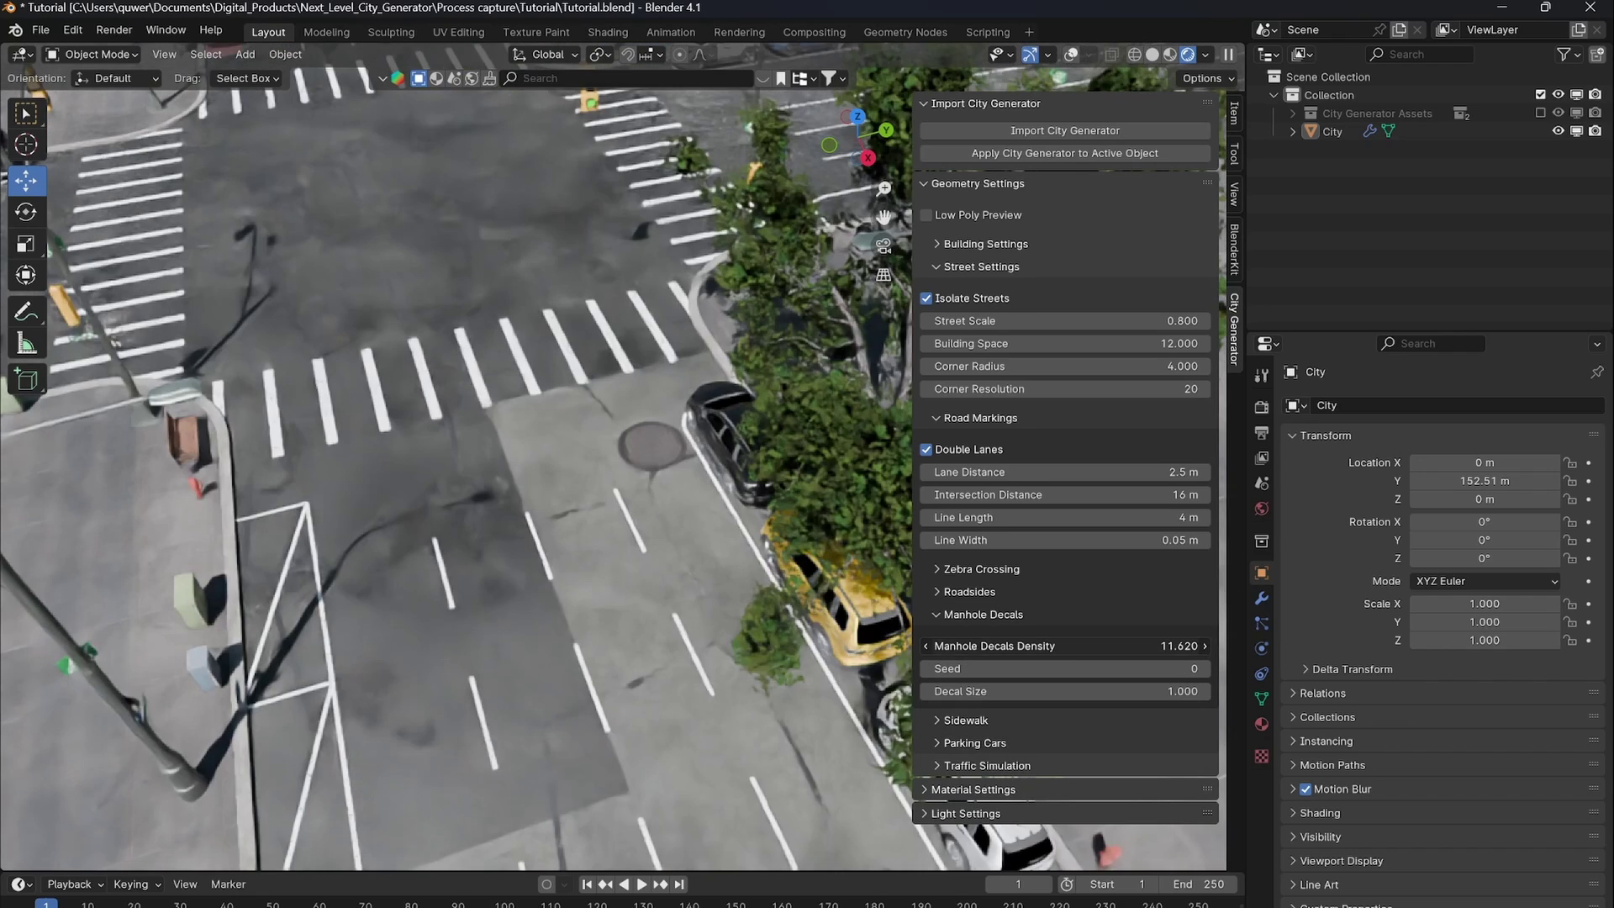
pyautogui.moveTo(1076, 646); pyautogui.dragTo(1101, 691)
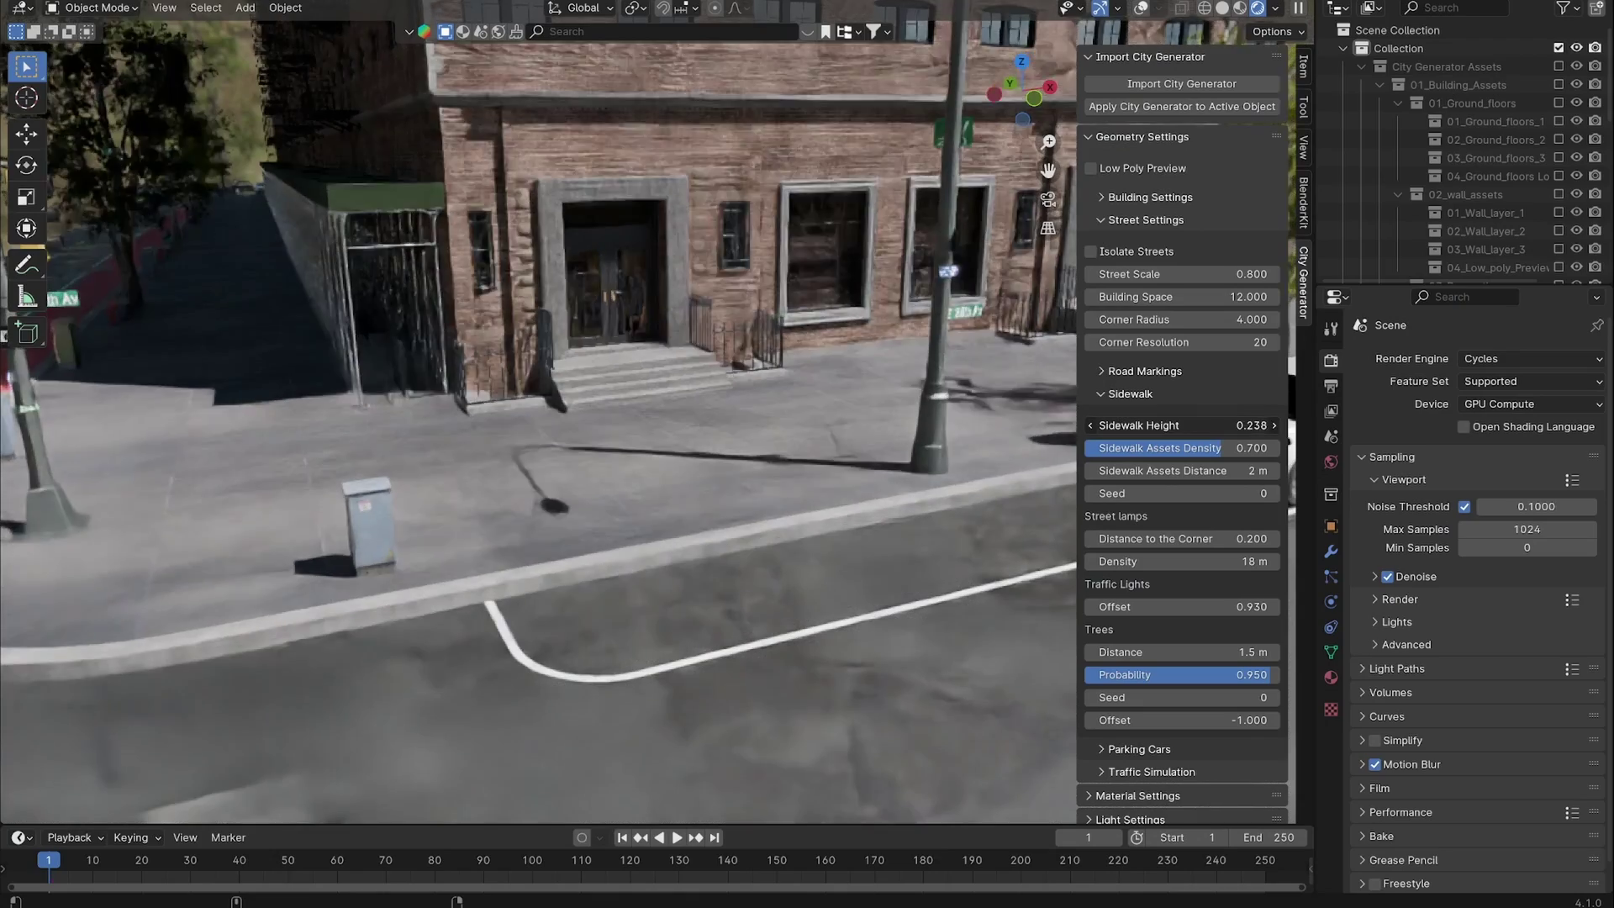
# Under Sidewalk, try other values for the sidewalk height and assets density, the street lamp density and the traffic light offset.
pyautogui.moveTo(1227, 424); pyautogui.dragTo(1311, 425)
pyautogui.rightClick(1215, 424)
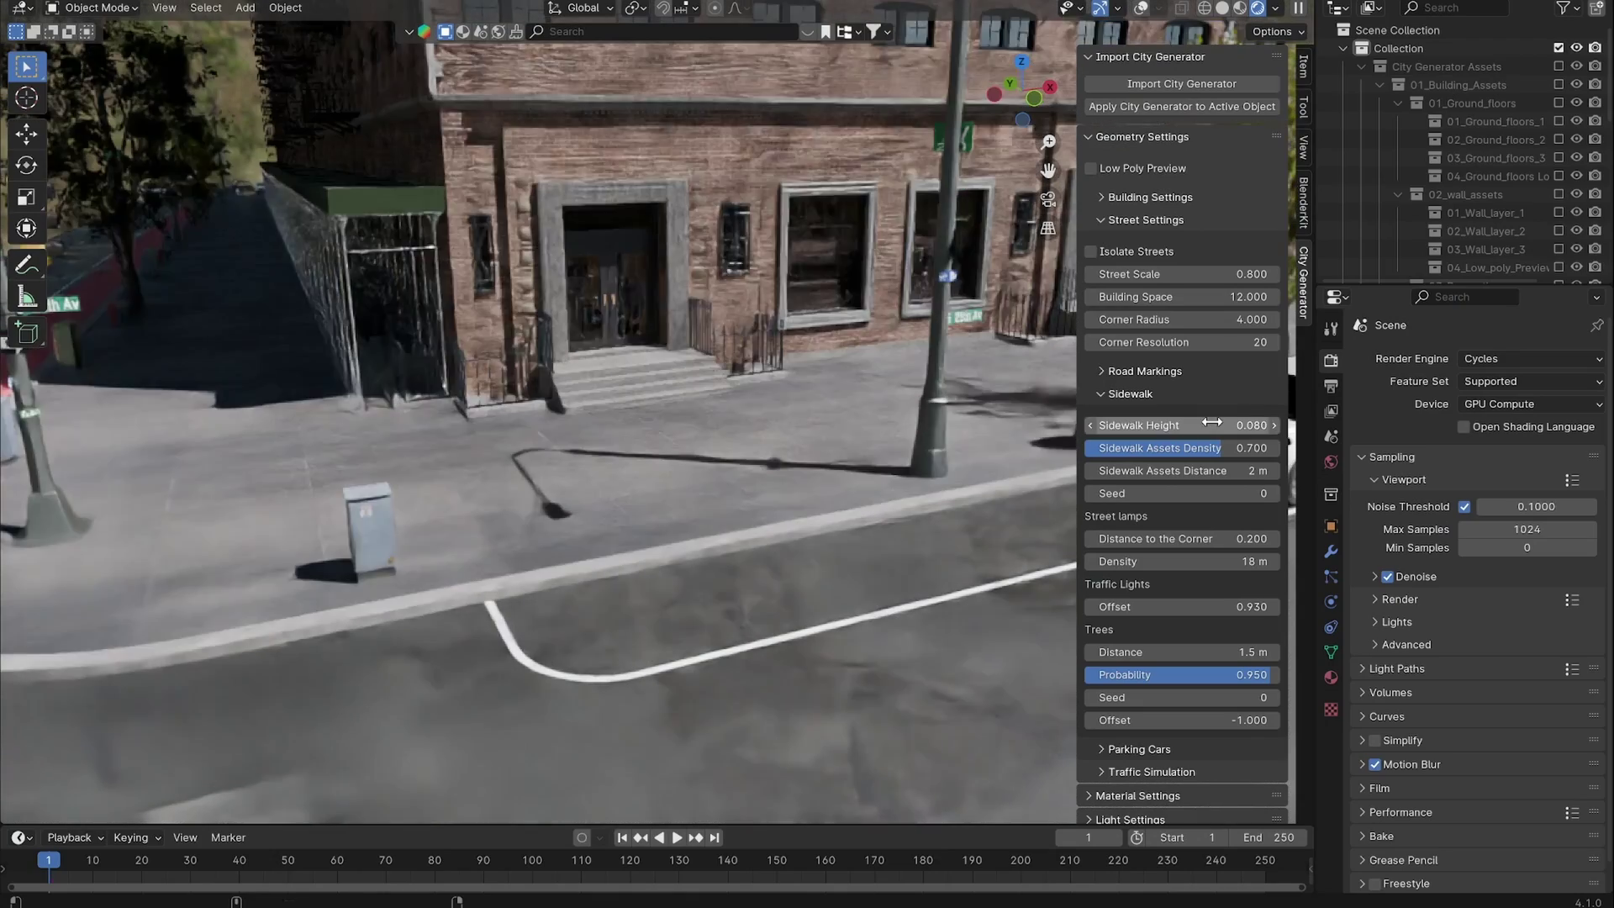
pyautogui.moveTo(1212, 449); pyautogui.dragTo(1144, 471)
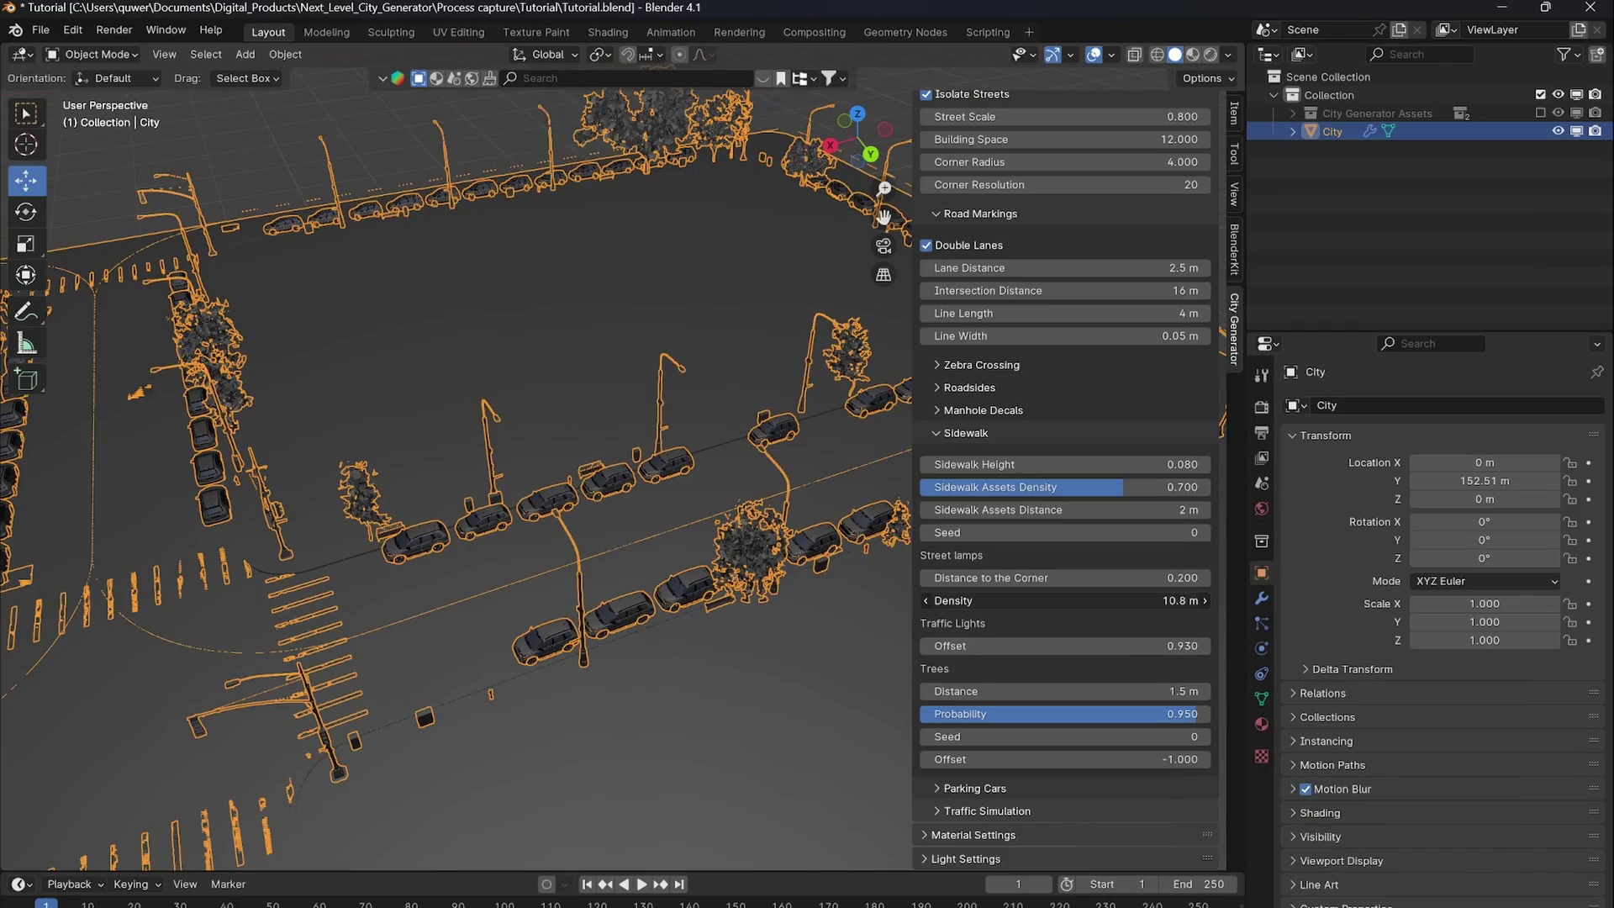
pyautogui.moveTo(1177, 601); pyautogui.dragTo(1210, 601)
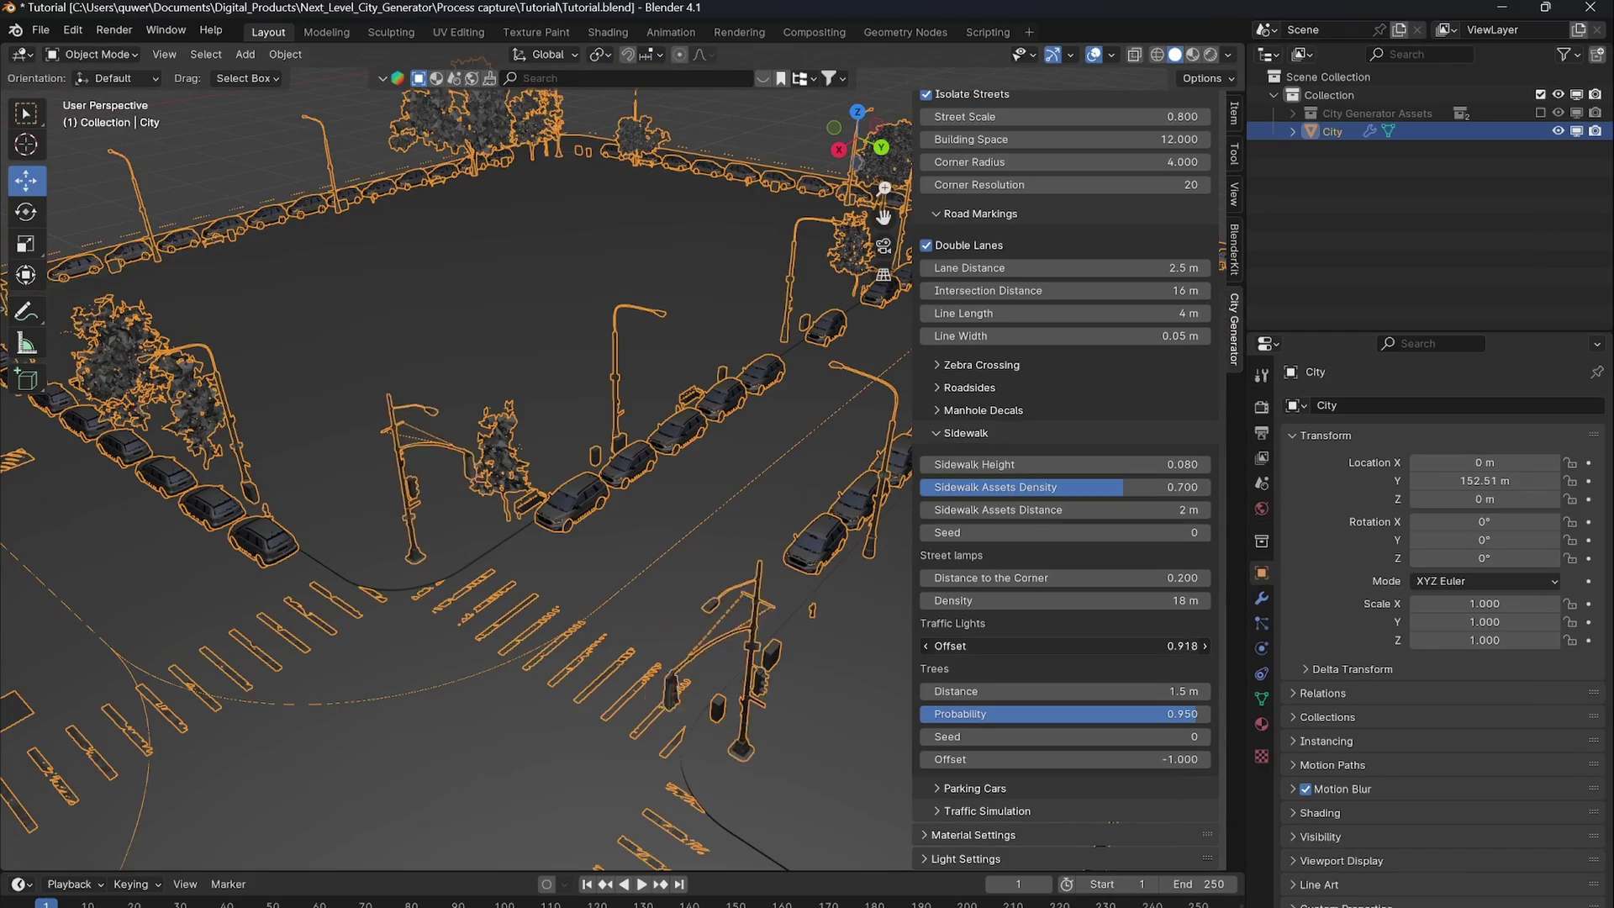
pyautogui.moveTo(1185, 646)
pyautogui.mouseDown()
pyautogui.moveTo(1169, 646)
pyautogui.moveTo(1185, 646)
pyautogui.mouseUp()
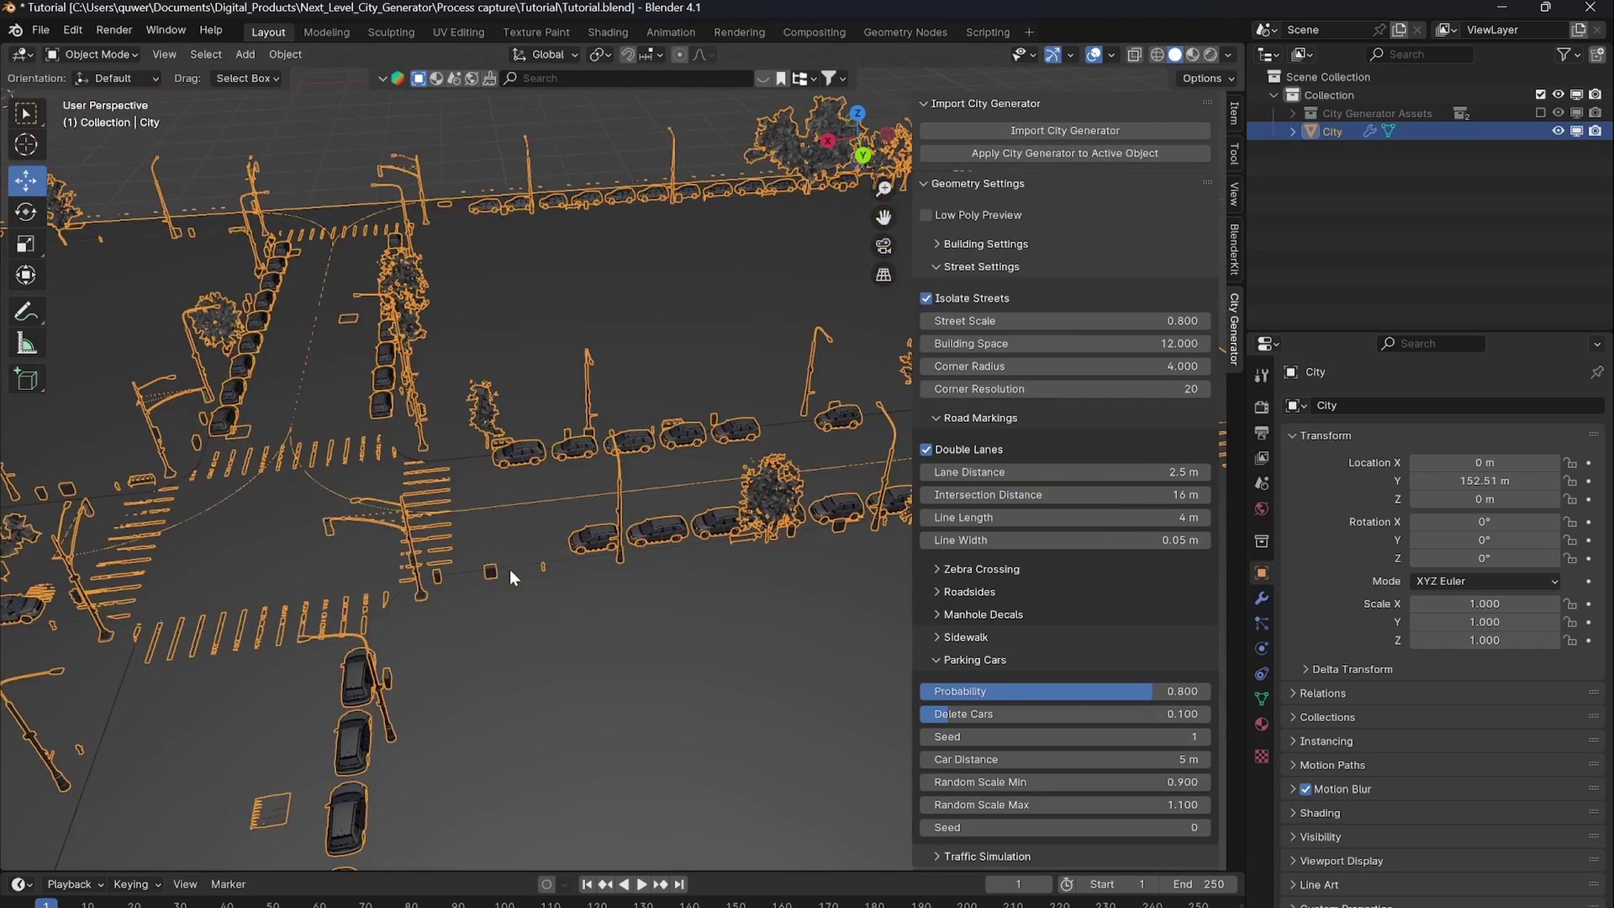
# Under Parking Cars, try other Probability, Delete Cars, Car Distance and Random Scale Max values on the cars along the street.
pyautogui.keyDown('shift'); pyautogui.moveTo(509, 570); pyautogui.dragTo(321, 592, button='middle'); pyautogui.keyUp('shift')
pyautogui.scroll(2, 824, 555)
pyautogui.keyDown('shift'); pyautogui.moveTo(828, 555); pyautogui.dragTo(716, 611, button='middle'); pyautogui.keyUp('shift')
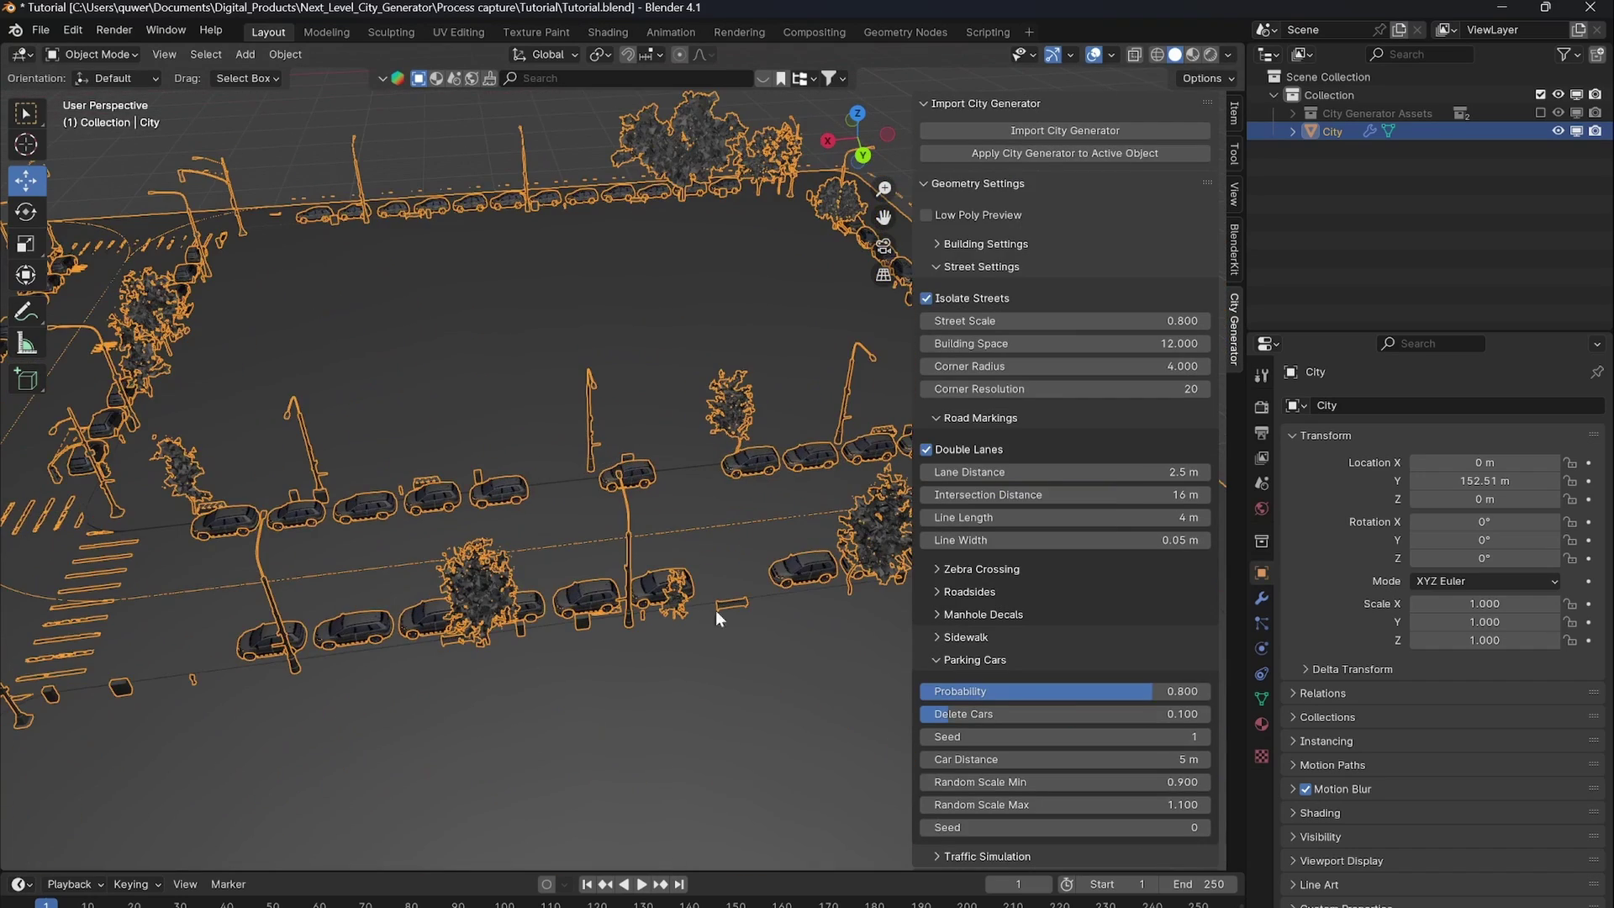
pyautogui.moveTo(1118, 698); pyautogui.dragTo(1153, 698)
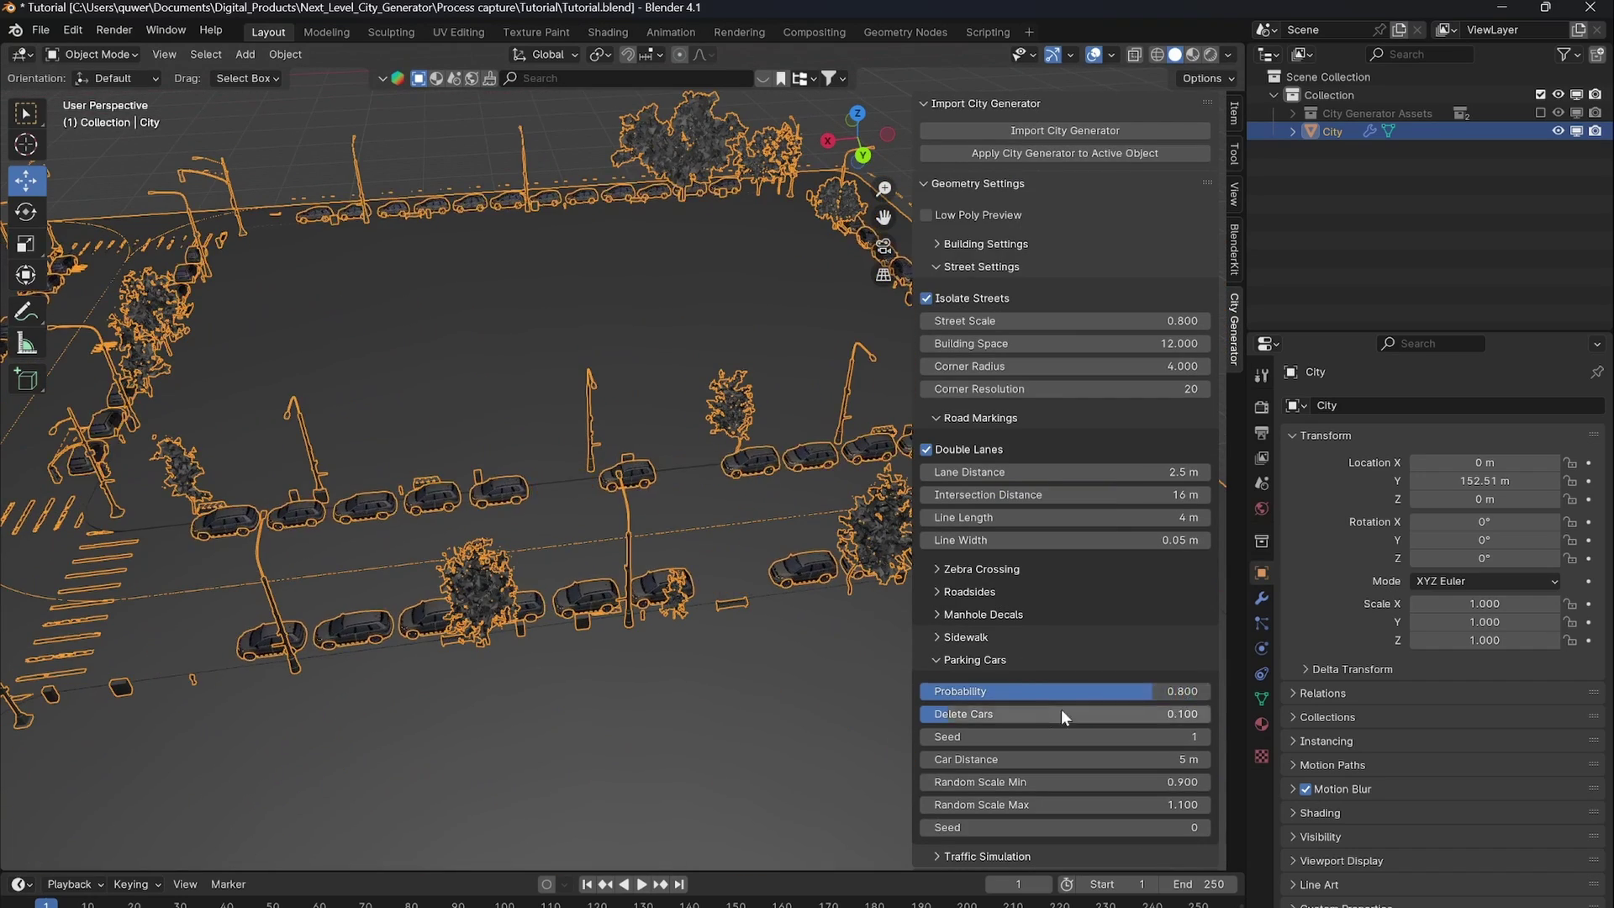
pyautogui.moveTo(961, 714)
pyautogui.mouseDown()
pyautogui.moveTo(1210, 714)
pyautogui.moveTo(920, 714)
pyautogui.moveTo(950, 713)
pyautogui.mouseUp()
pyautogui.moveTo(1051, 759); pyautogui.dragTo(1114, 759)
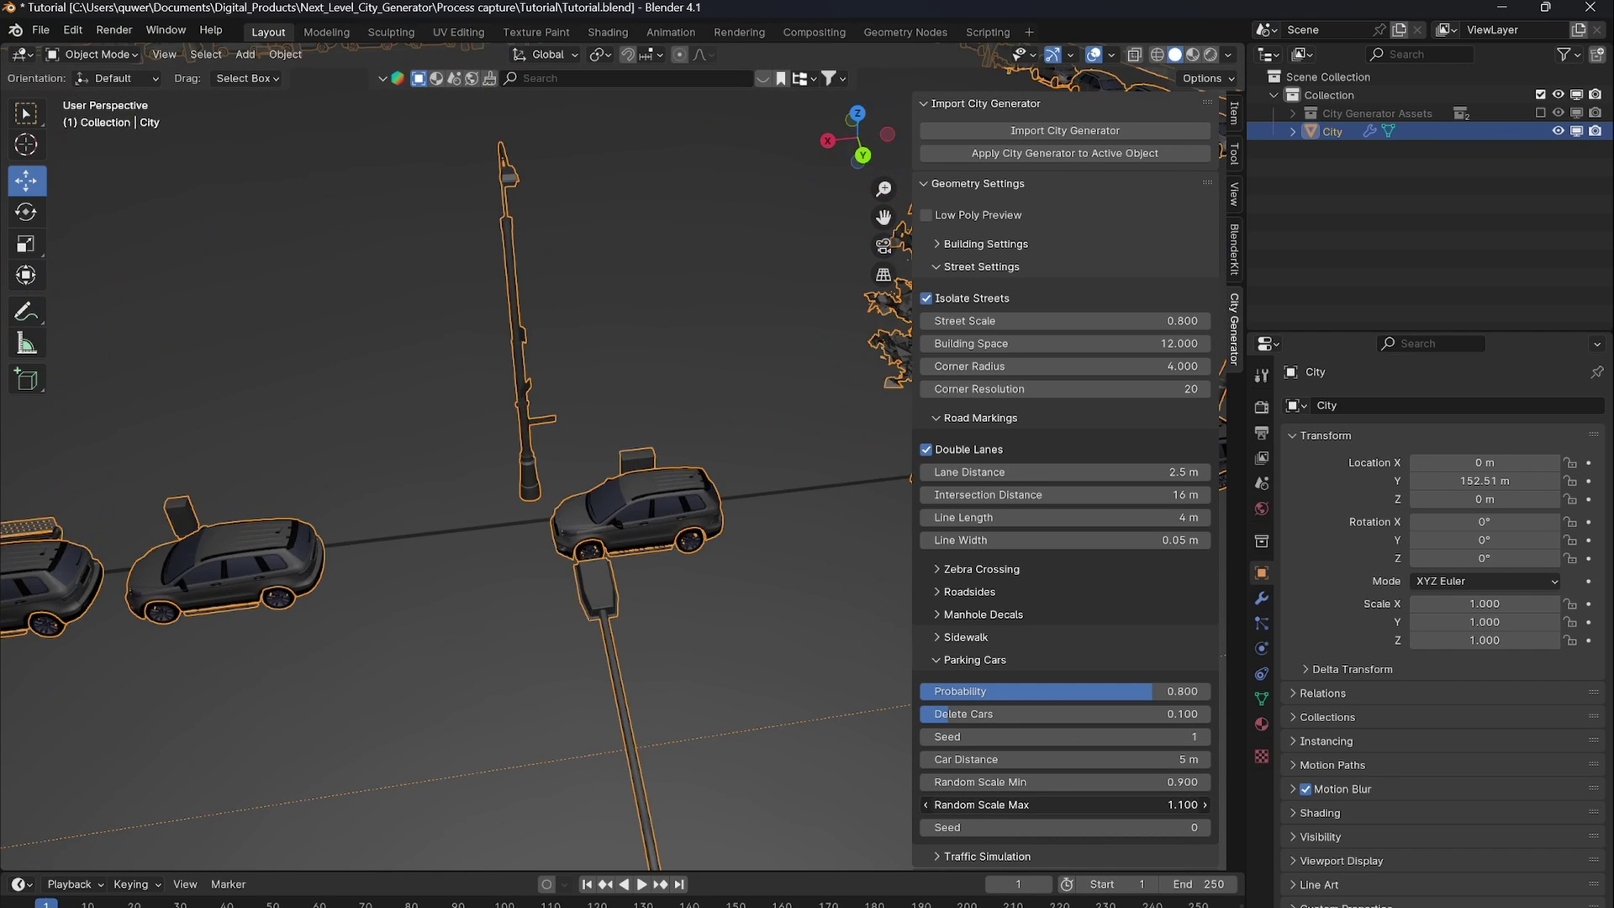
pyautogui.moveTo(1066, 805)
pyautogui.mouseDown()
pyautogui.moveTo(1093, 804)
pyautogui.moveTo(1045, 799)
pyautogui.mouseUp()
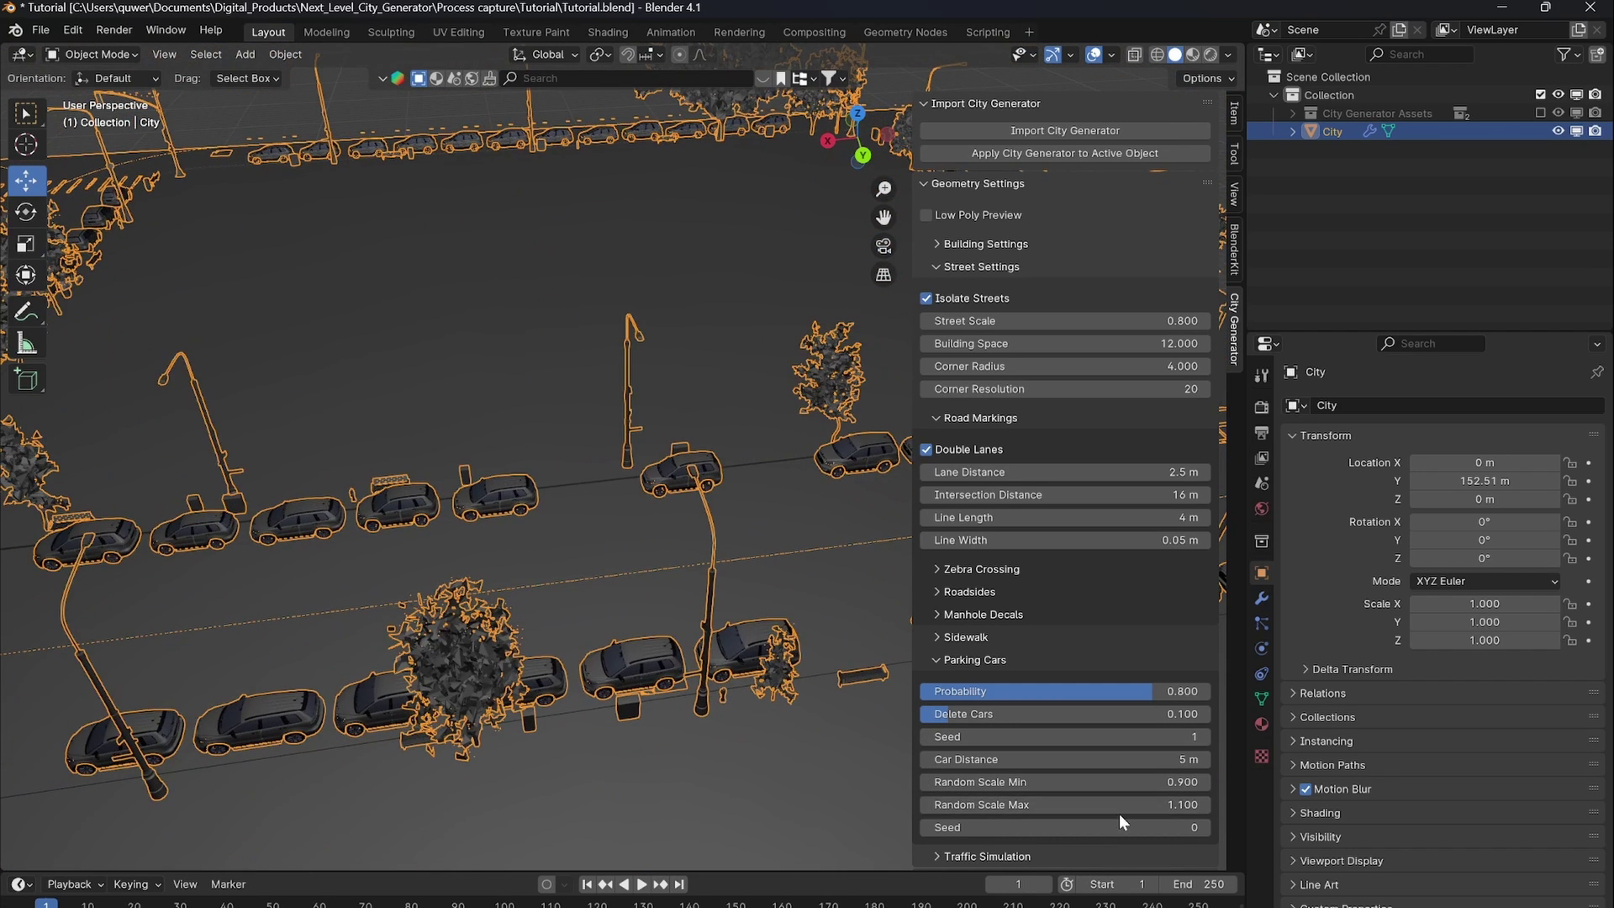
pyautogui.moveTo(1122, 805); pyautogui.dragTo(1061, 820)
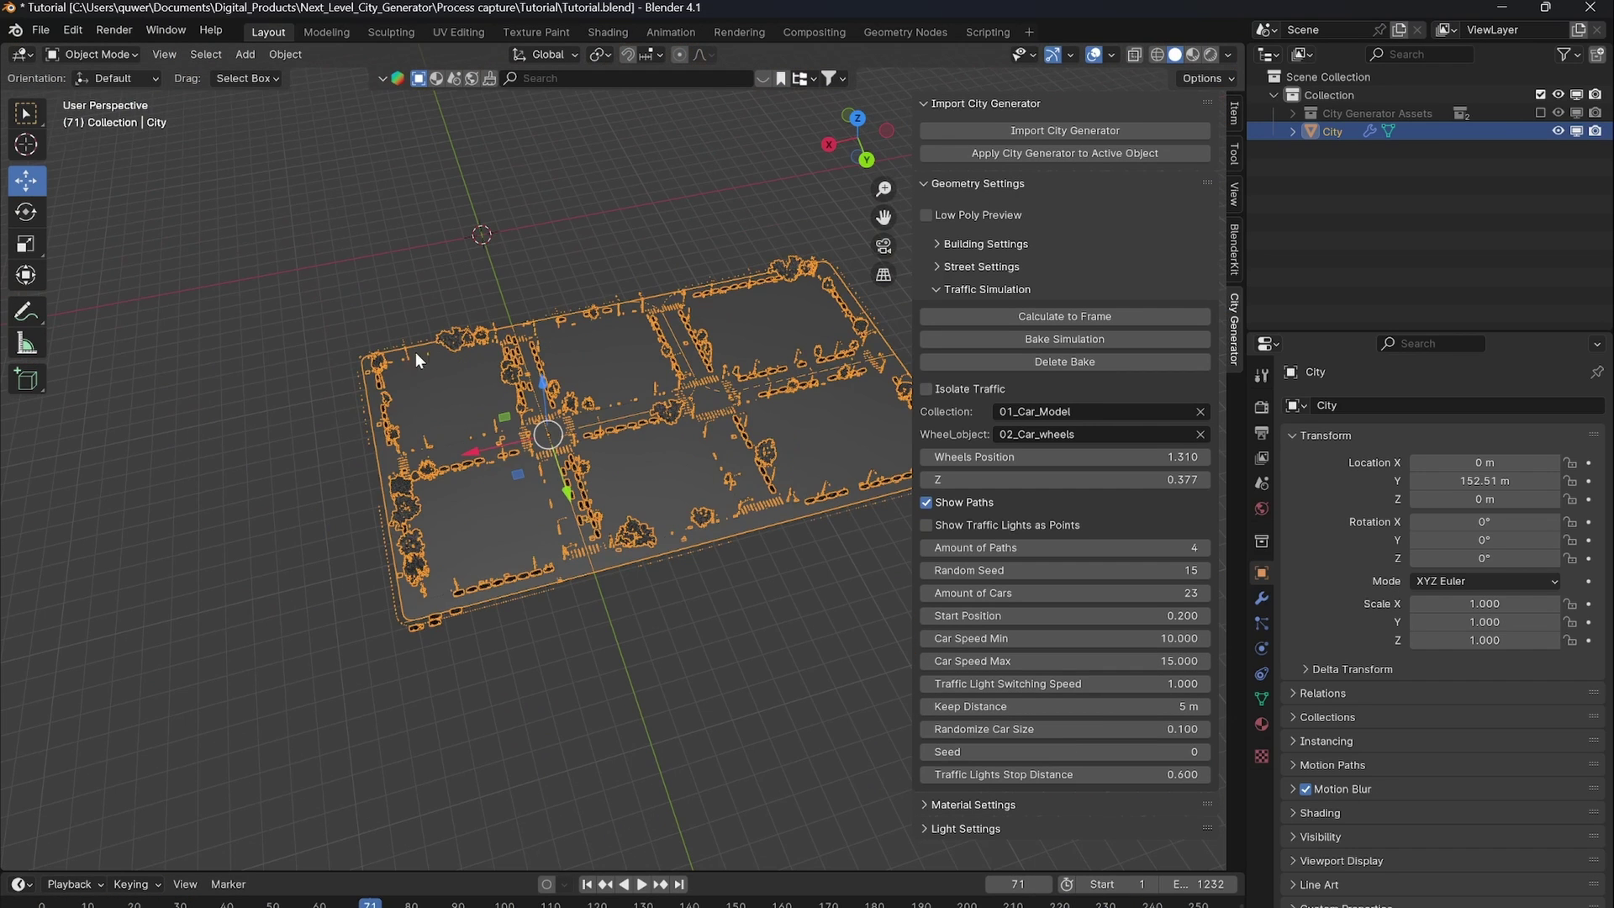
# Turn on Isolate Traffic in the Traffic Simulation to view only the moving cars and their paths.
pyautogui.click(977, 389)
pyautogui.scroll(2, 667, 505)
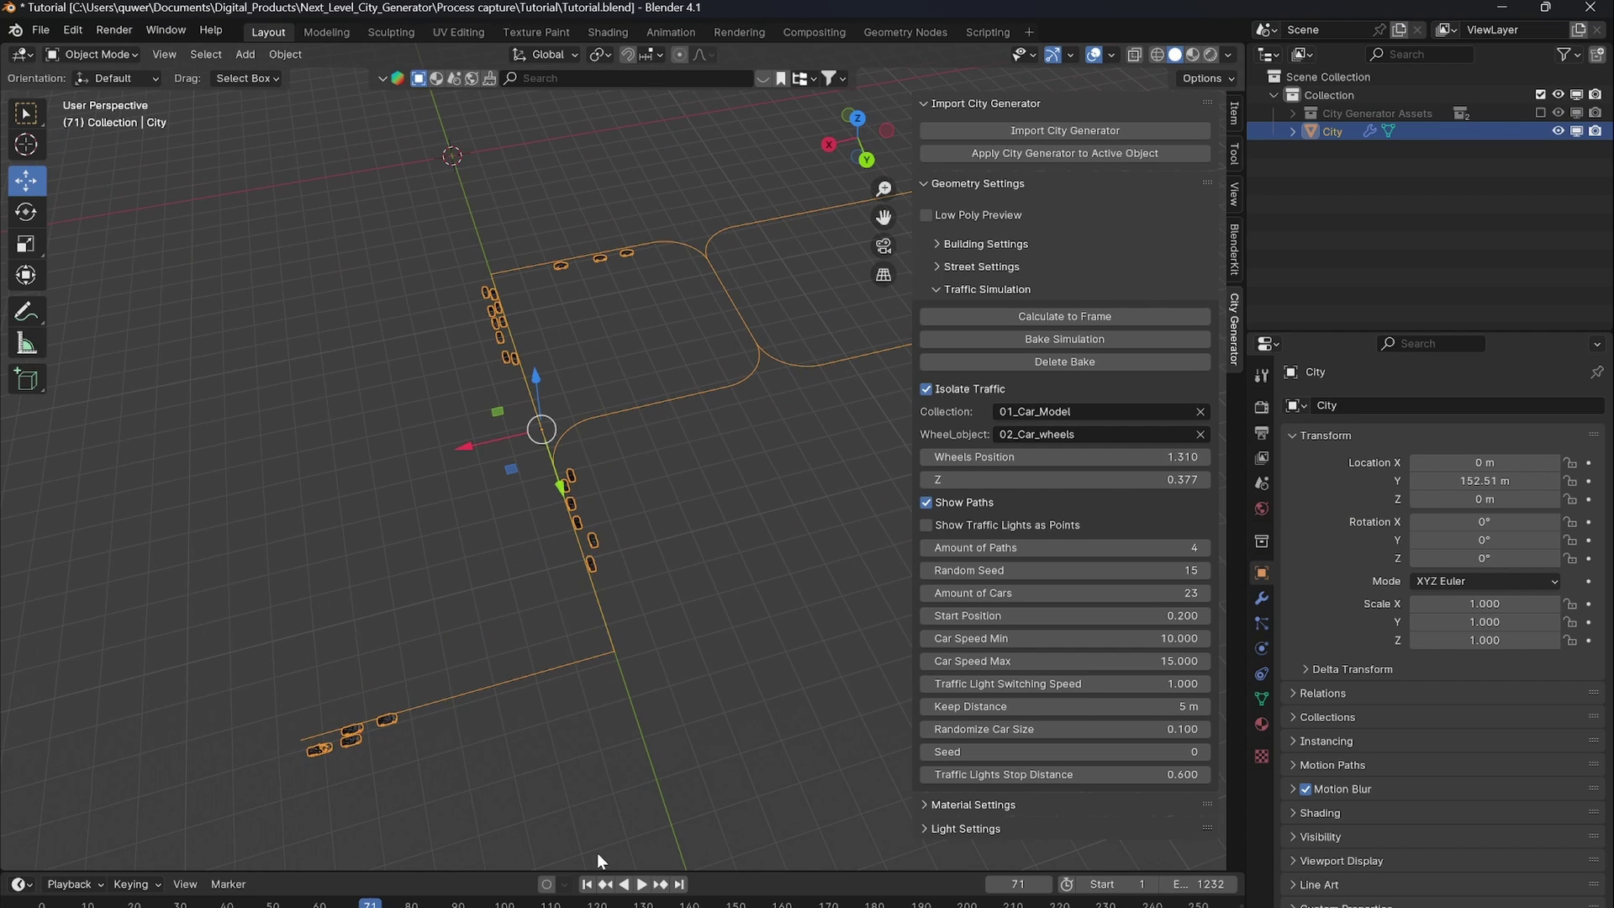
pyautogui.scroll(2, 536, 467)
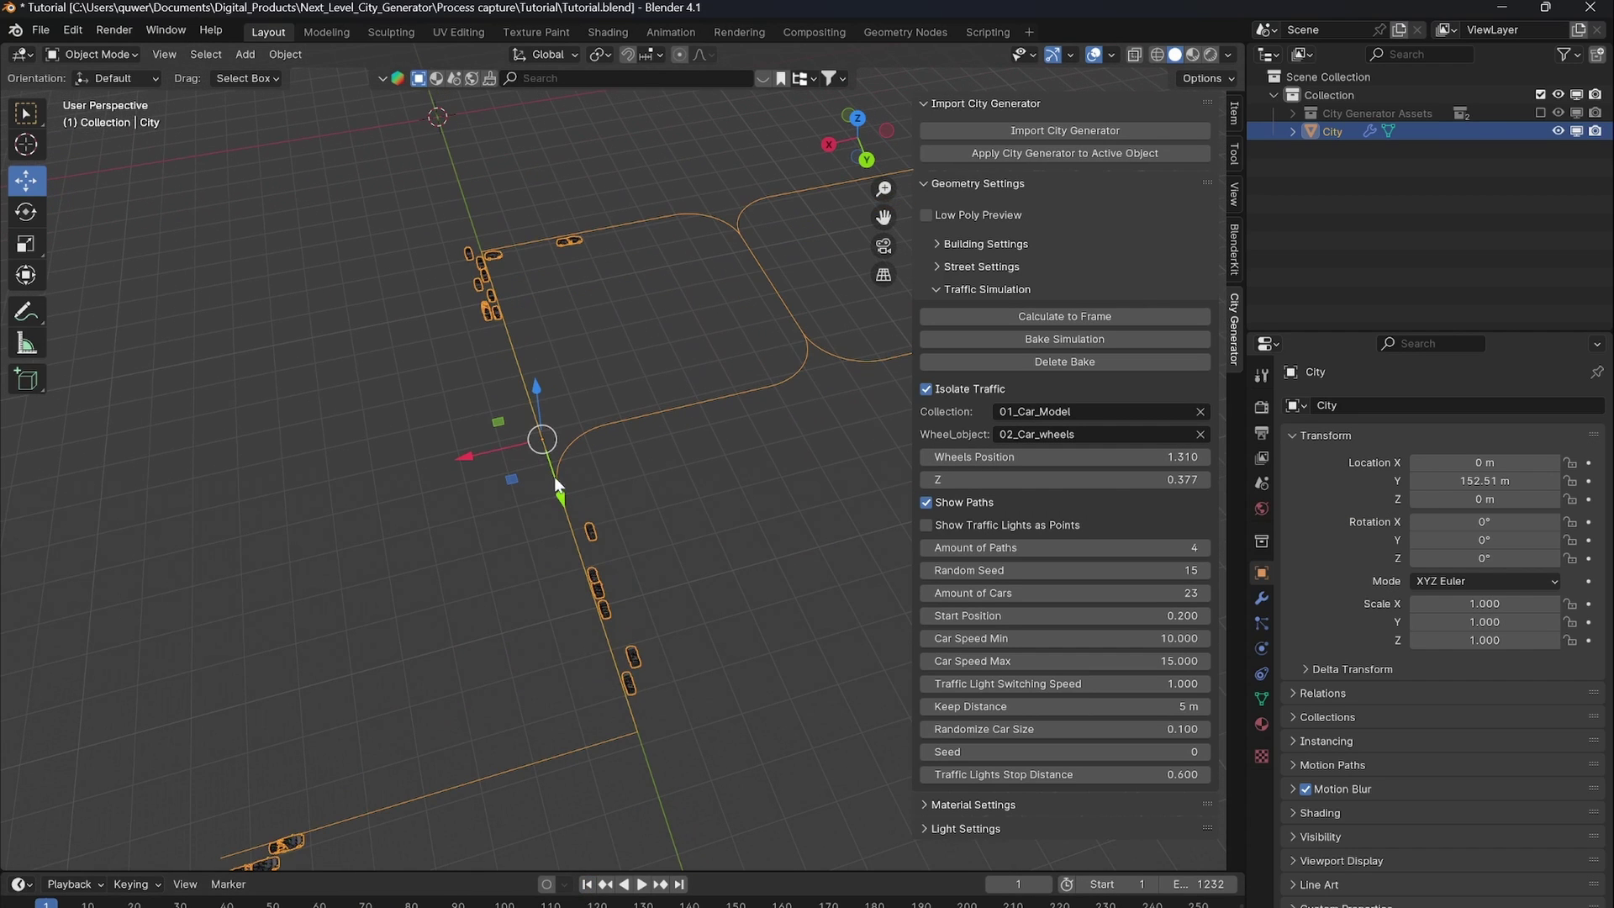
# Try other Amount of Paths and Random Seed values for the traffic paths.
pyautogui.moveTo(1040, 542); pyautogui.dragTo(1160, 542)
pyautogui.press('Escape')
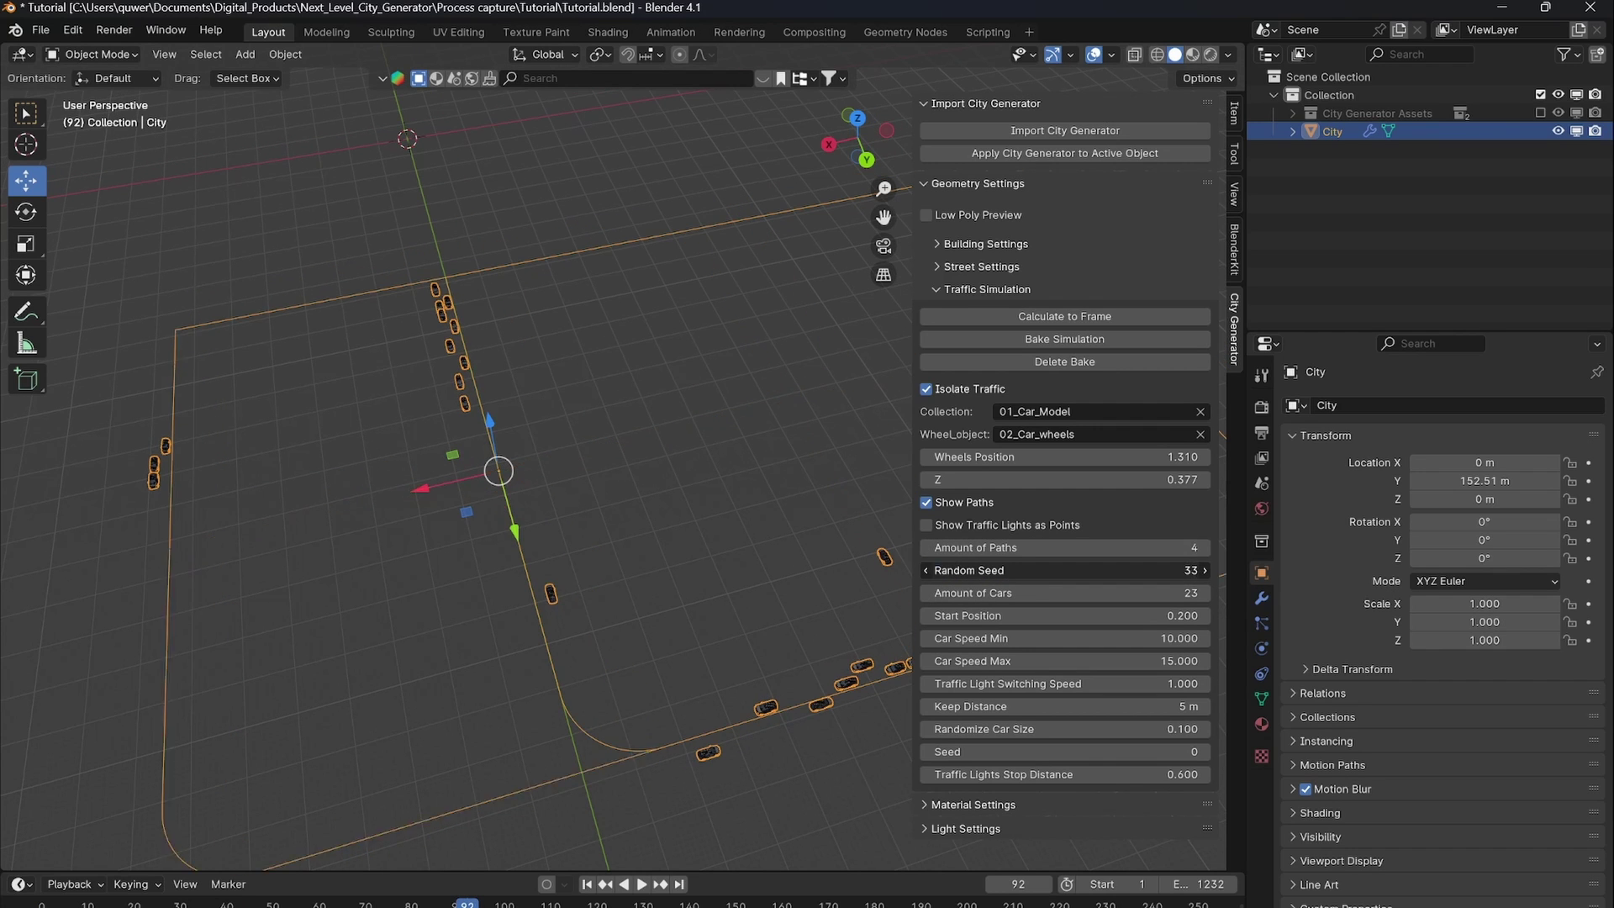
pyautogui.moveTo(1040, 570); pyautogui.dragTo(1038, 584)
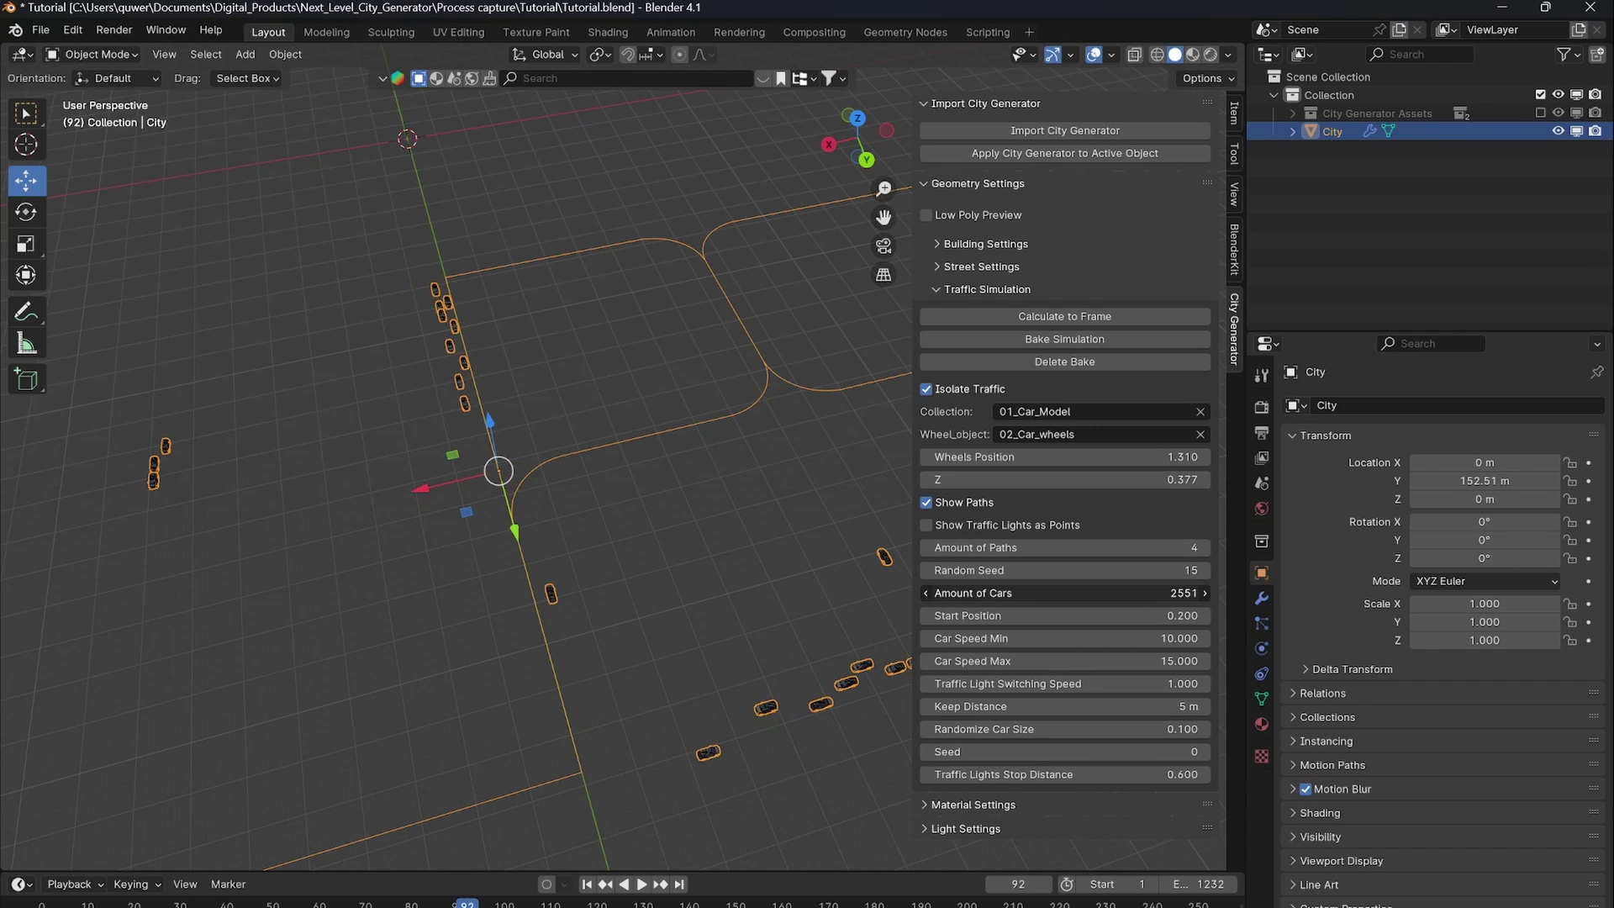
# Return the animation to the first frame, try an Amount of Cars of 3060 and undo that change.
pyautogui.click(586, 884)
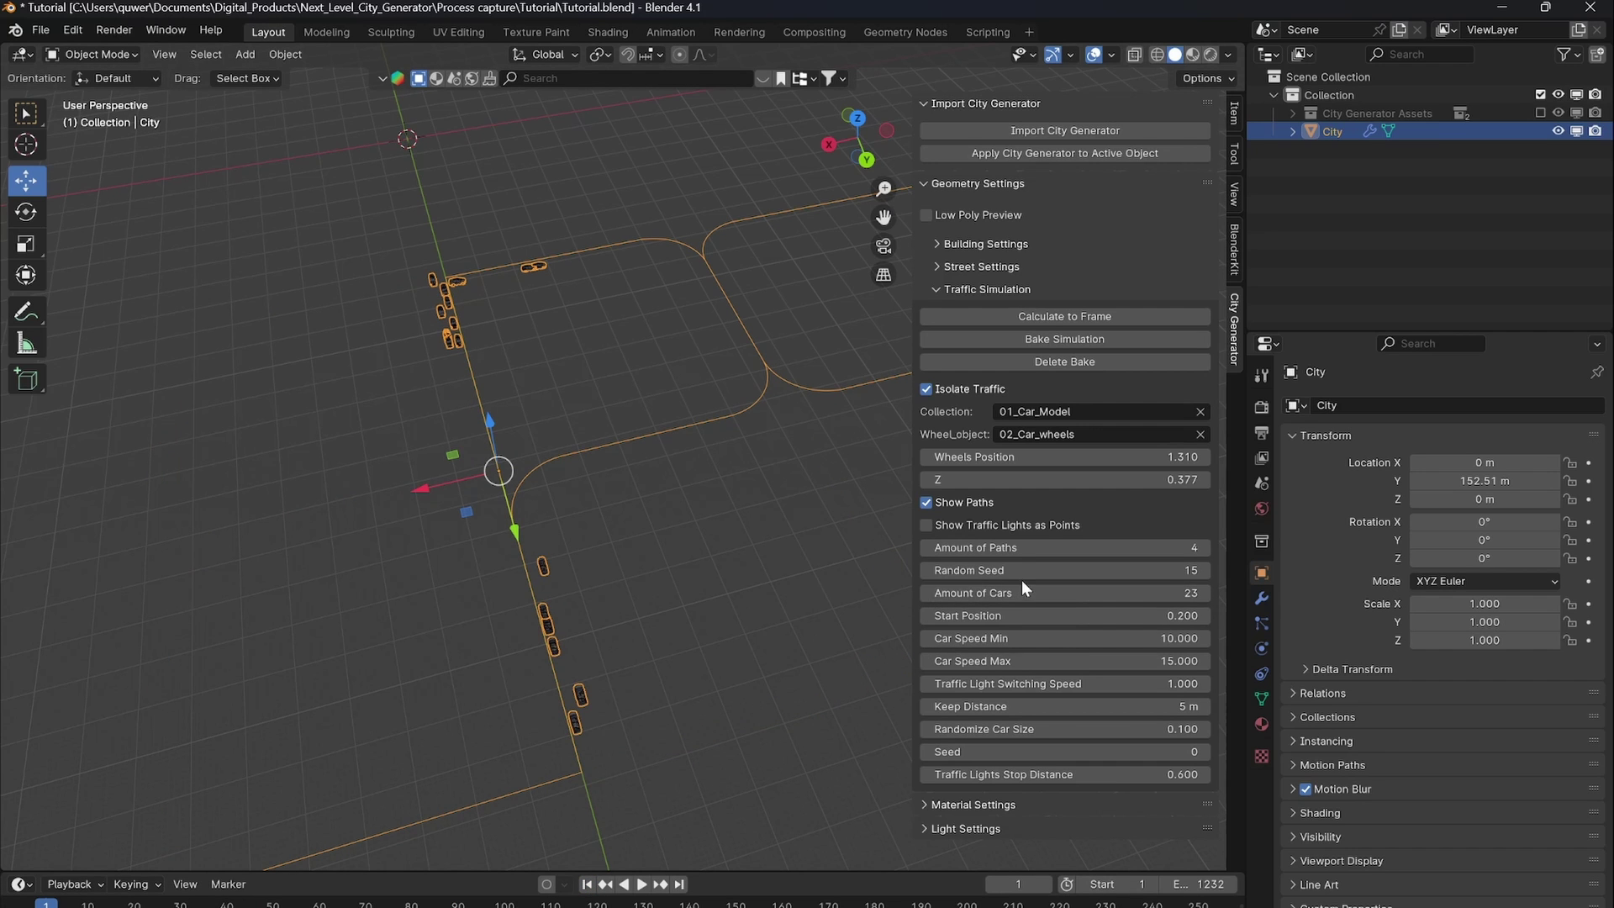
pyautogui.moveTo(1021, 593); pyautogui.dragTo(1194, 593)
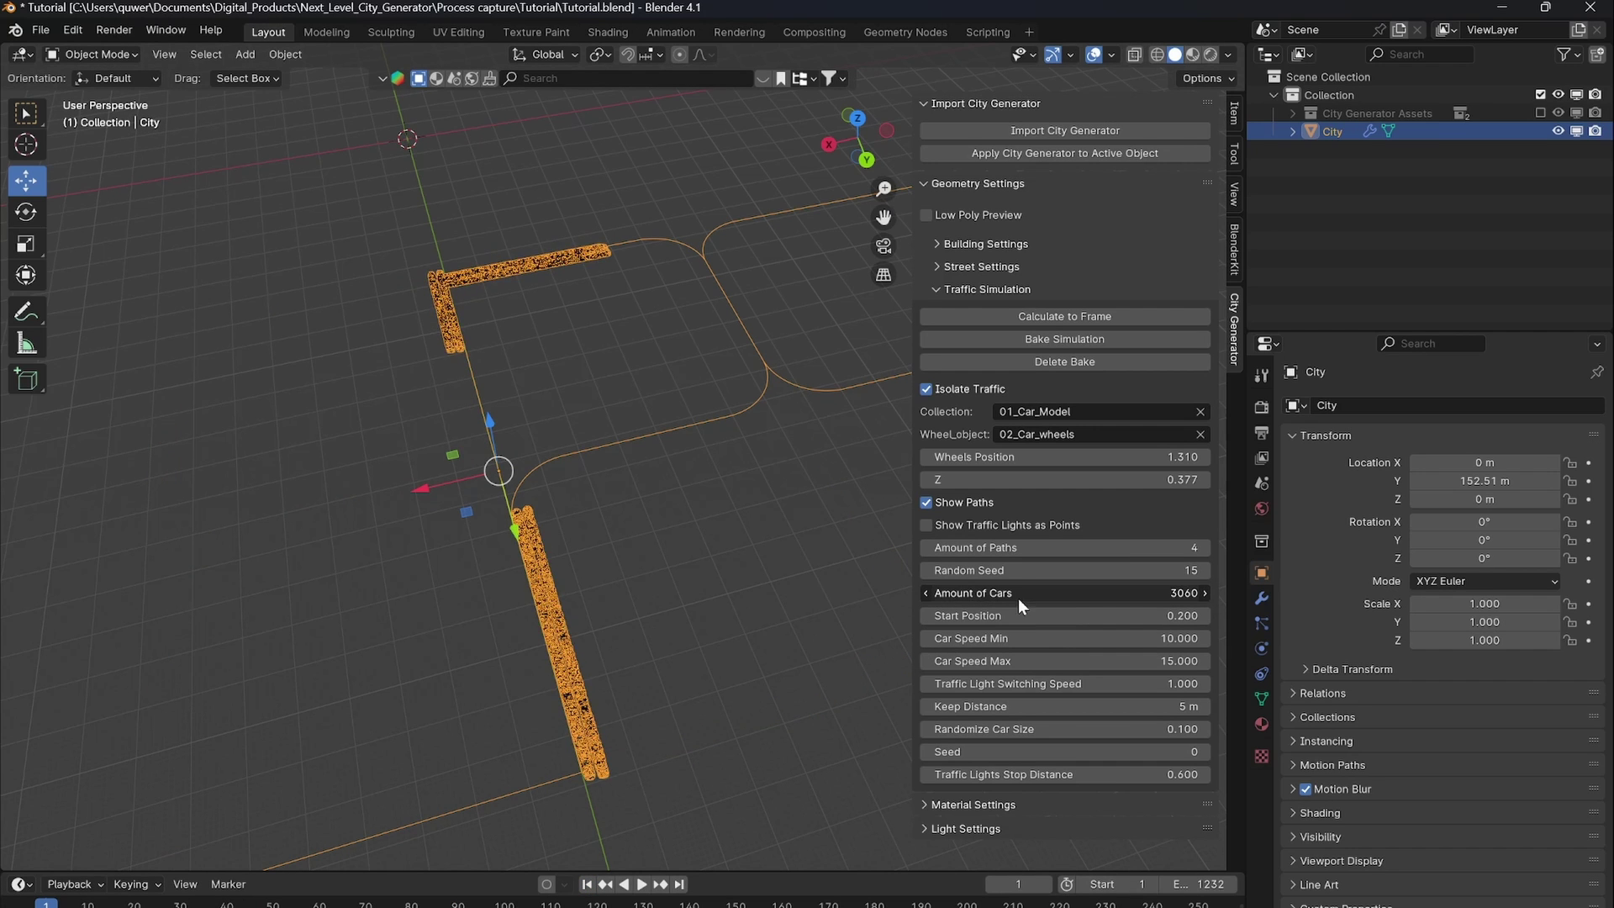
pyautogui.hotkey('ctrl', 'z')
# Raise the Amount of Cars to 174 and play the traffic animation to watch the cars on the path up close.
pyautogui.moveTo(648, 538); pyautogui.dragTo(884, 519, button='middle')
pyautogui.scroll(4, 731, 479)
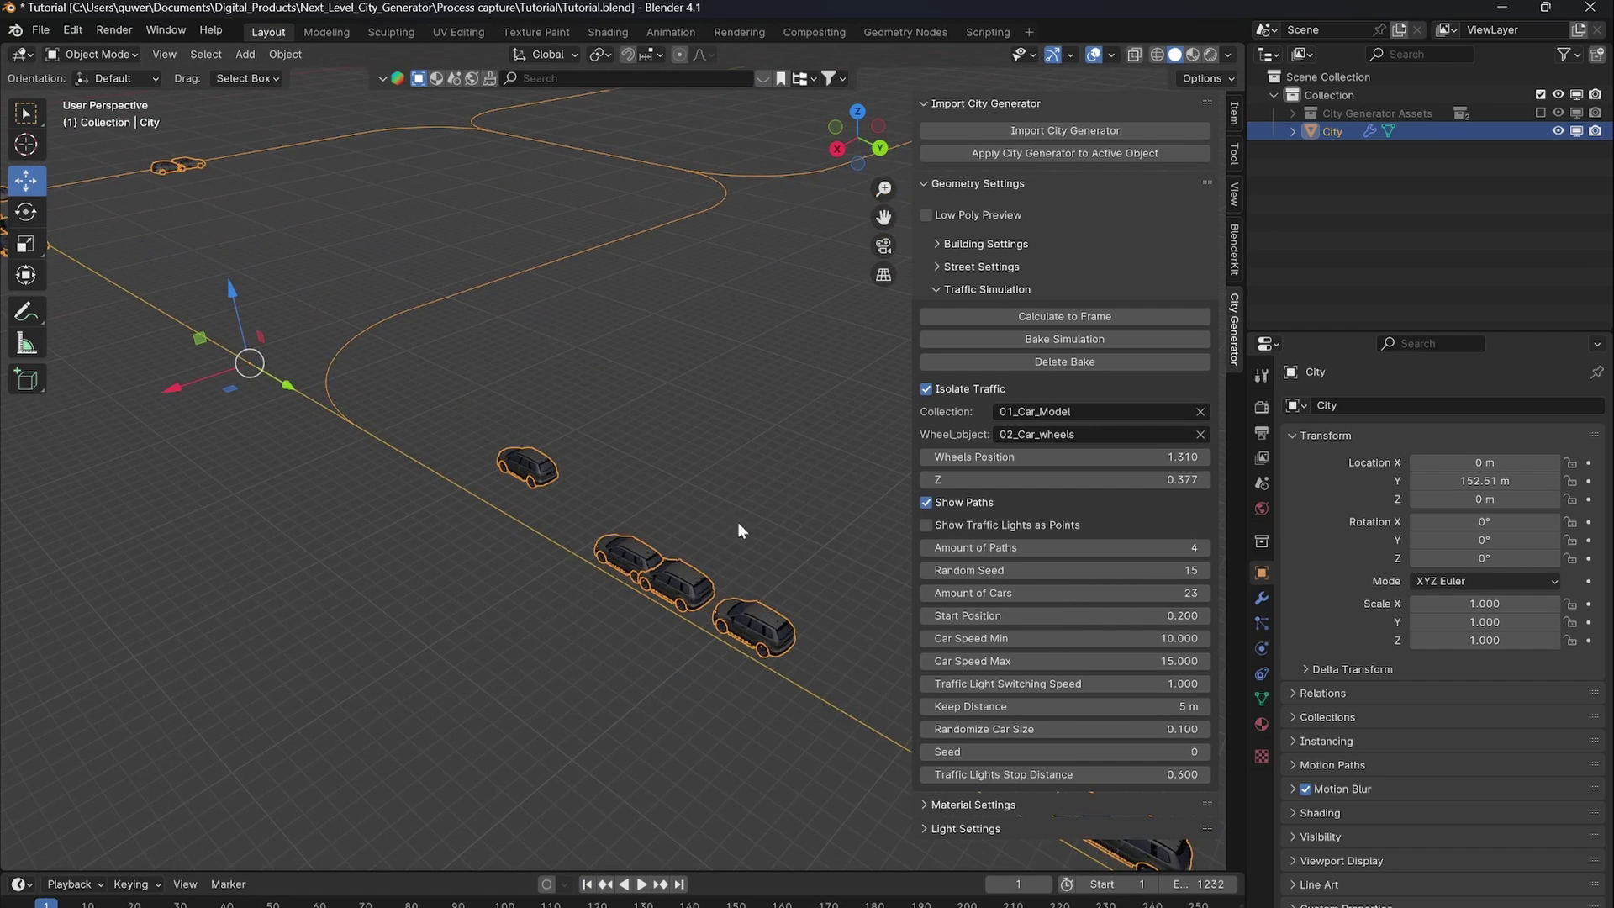
pyautogui.keyDown('shift'); pyautogui.moveTo(738, 521); pyautogui.dragTo(688, 501, button='middle'); pyautogui.keyUp('shift')
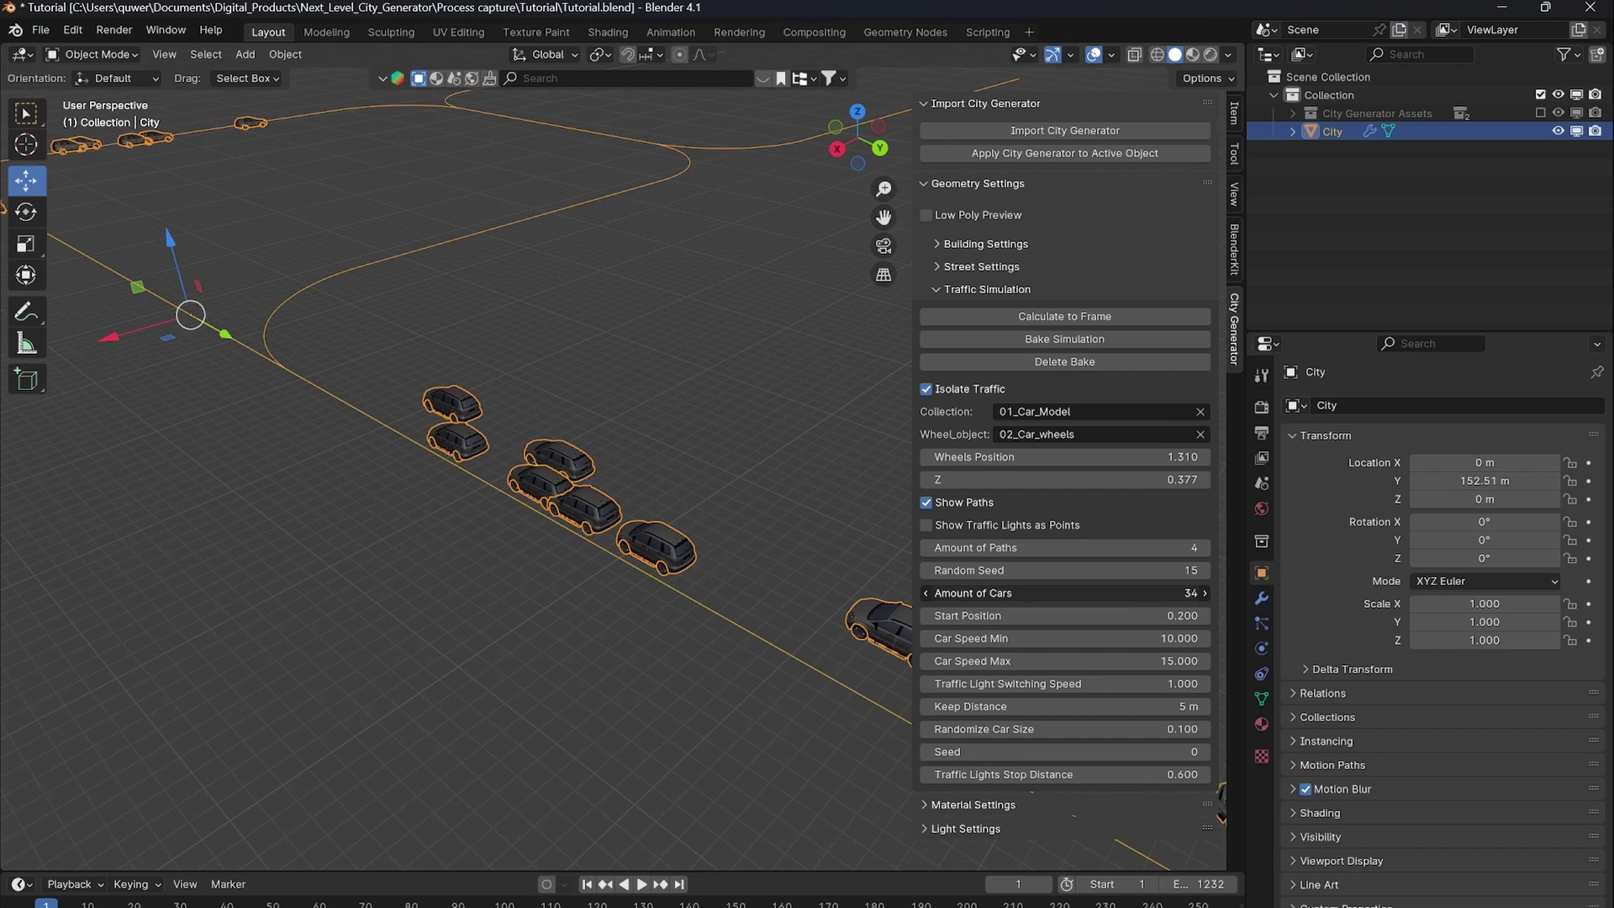
pyautogui.moveTo(1093, 593); pyautogui.dragTo(1161, 593)
pyautogui.press('space')
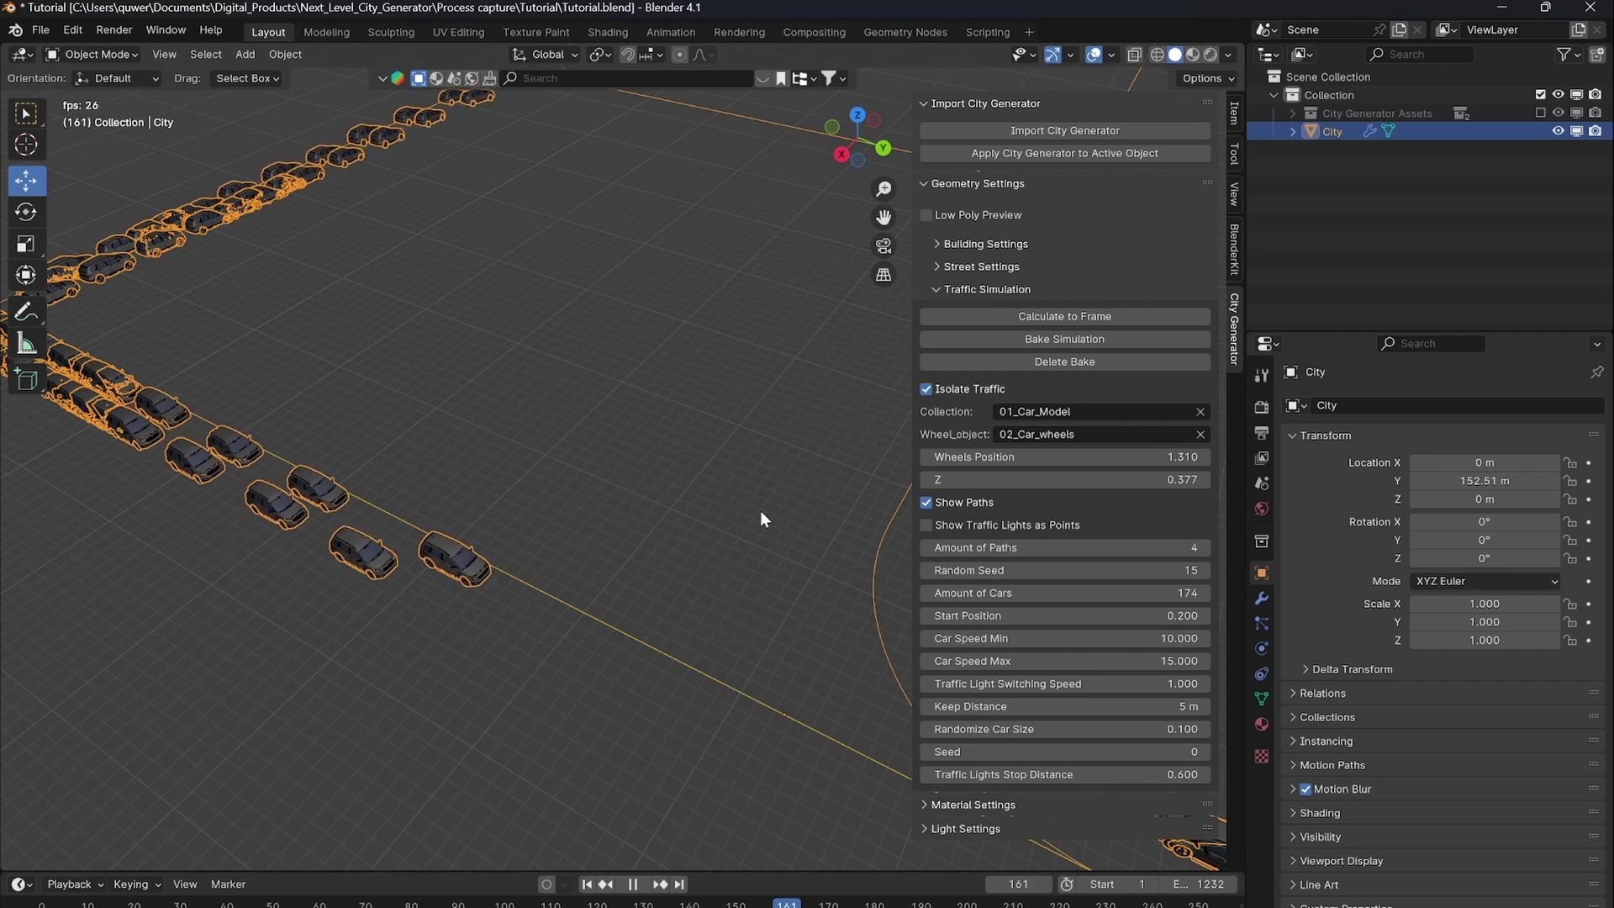
pyautogui.press('Escape')
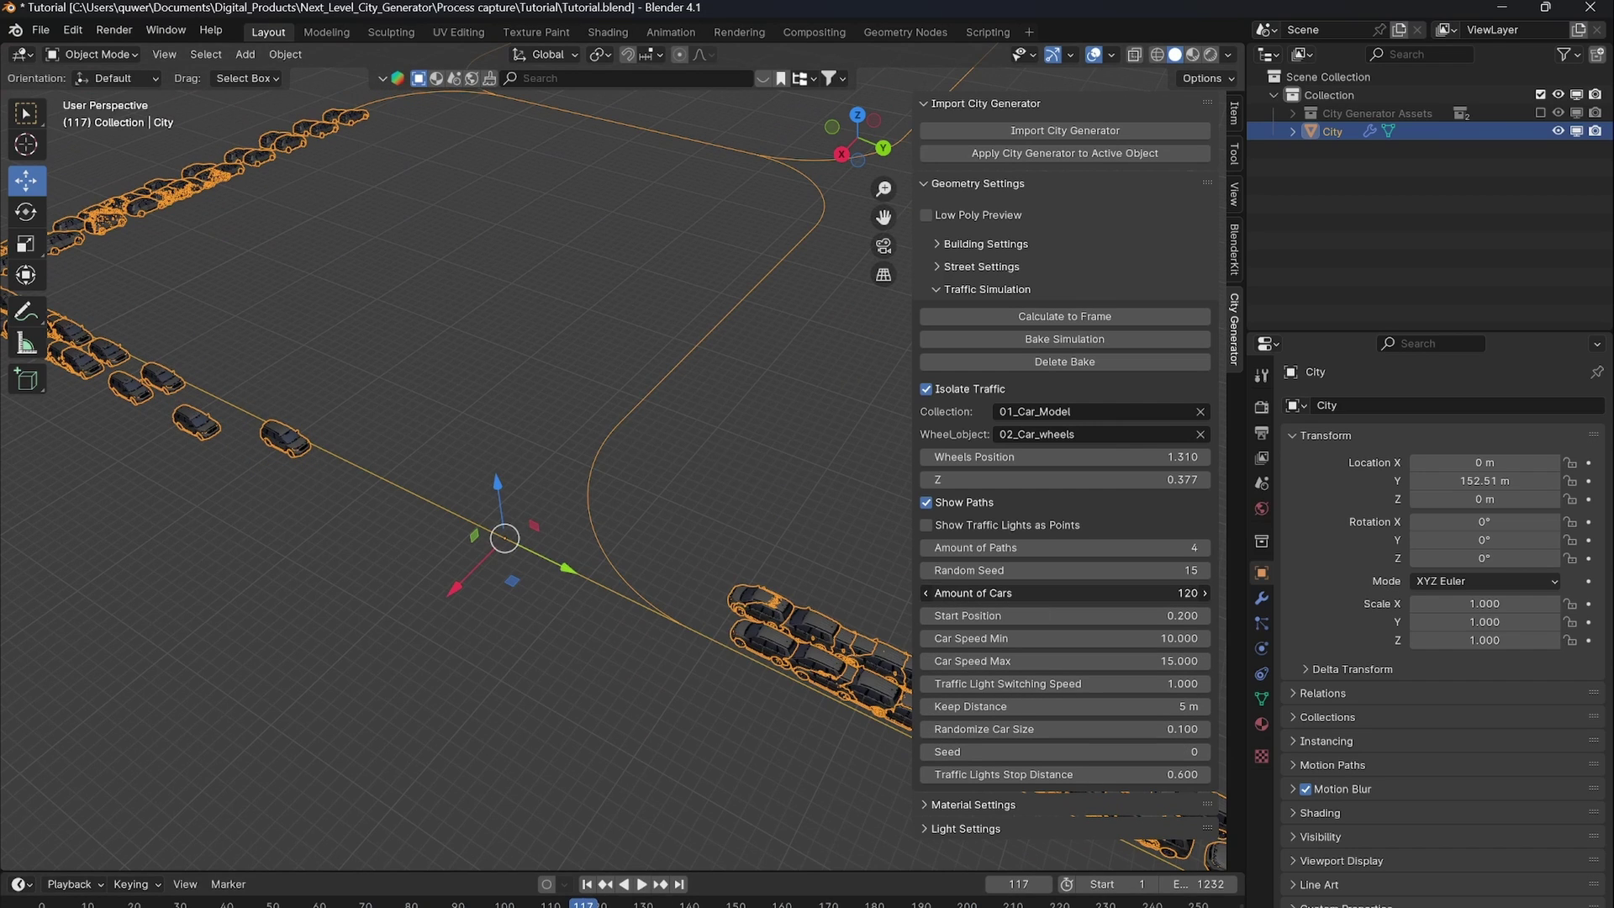
# Turn off Isolate Traffic and set the Start Position of the cars to 1.061.
pyautogui.moveTo(1009, 615); pyautogui.dragTo(1078, 615)
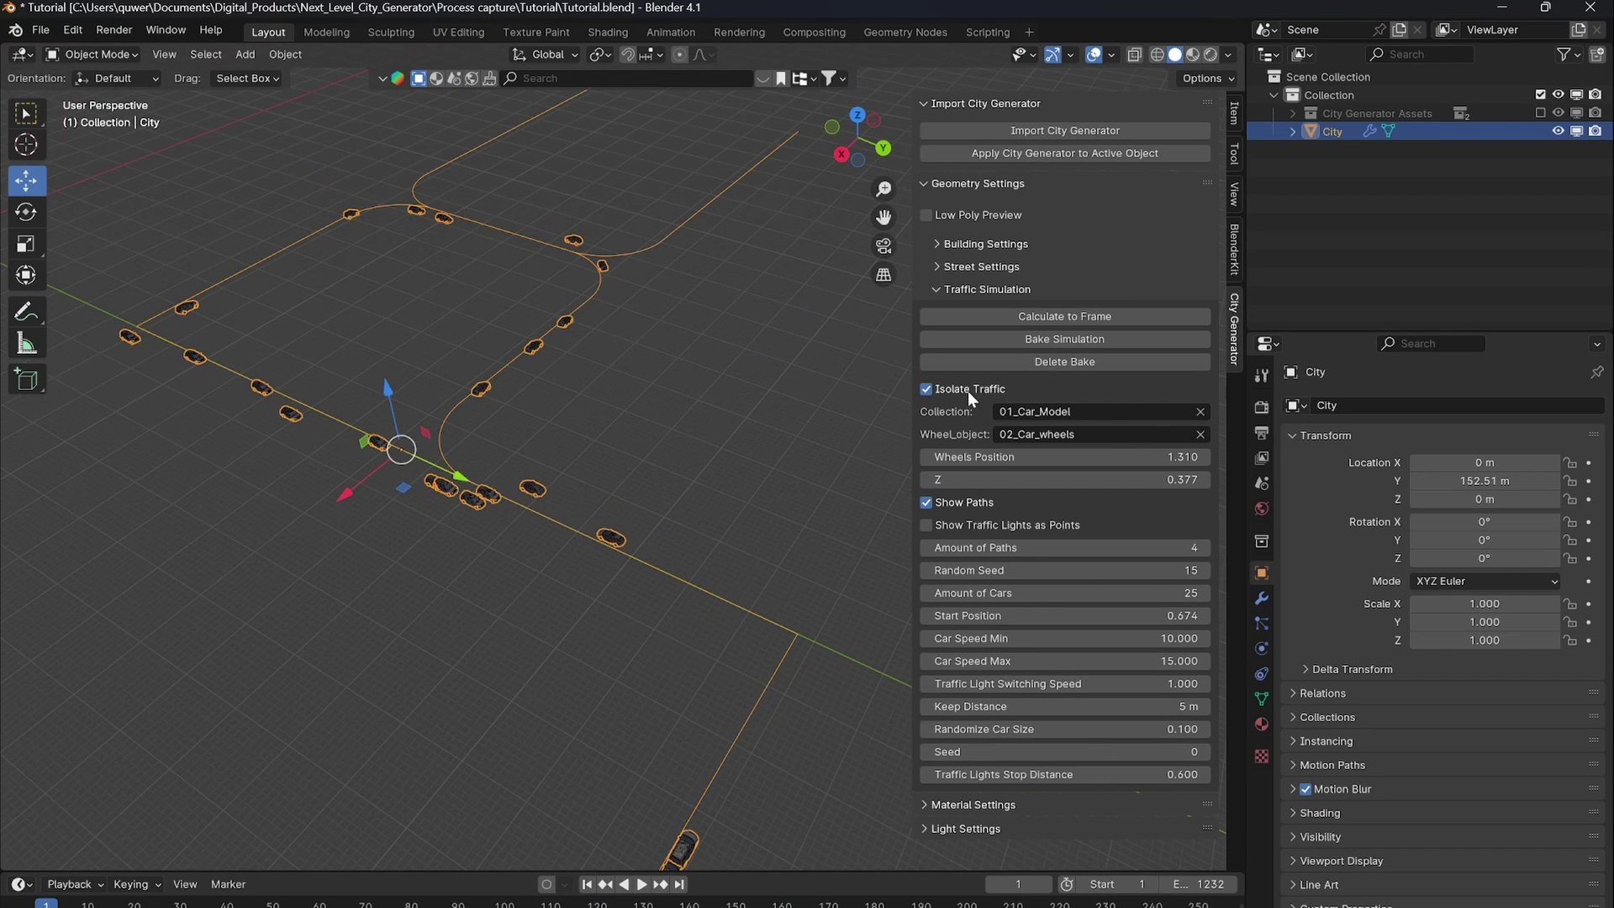
pyautogui.click(926, 388)
pyautogui.scroll(3, 605, 433)
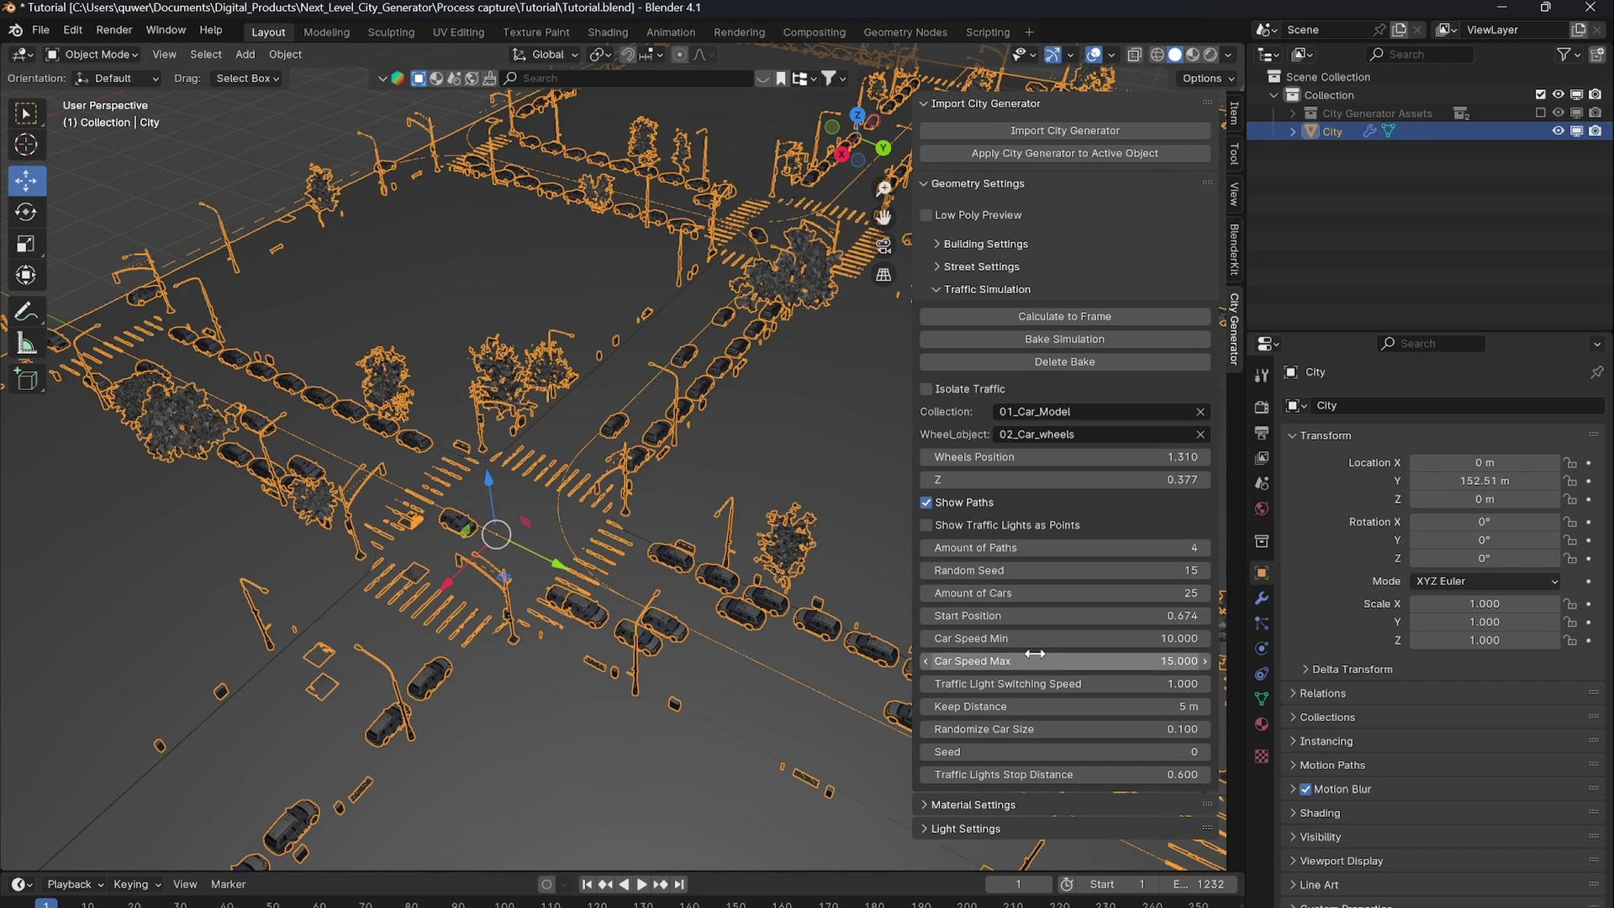
pyautogui.moveTo(1072, 615); pyautogui.dragTo(1127, 616)
# Try a Car Speed Min of 221.810 and Max of 226.810, and play the traffic animation.
pyautogui.moveTo(1066, 480); pyautogui.dragTo(1245, 542)
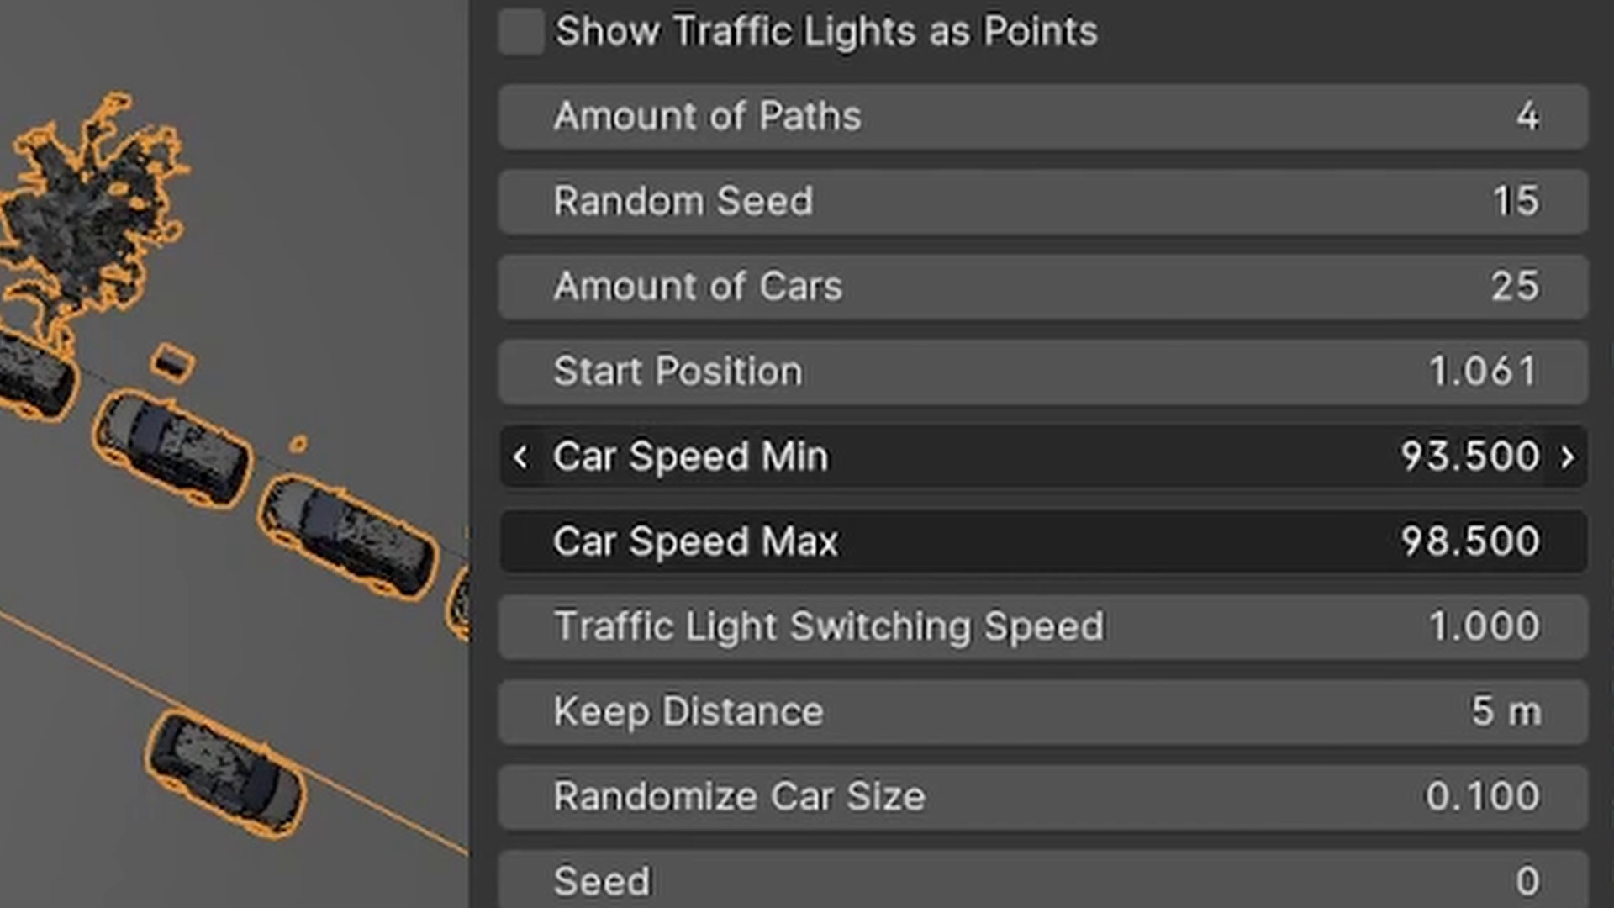
pyautogui.moveTo(1244, 542); pyautogui.dragTo(1429, 543)
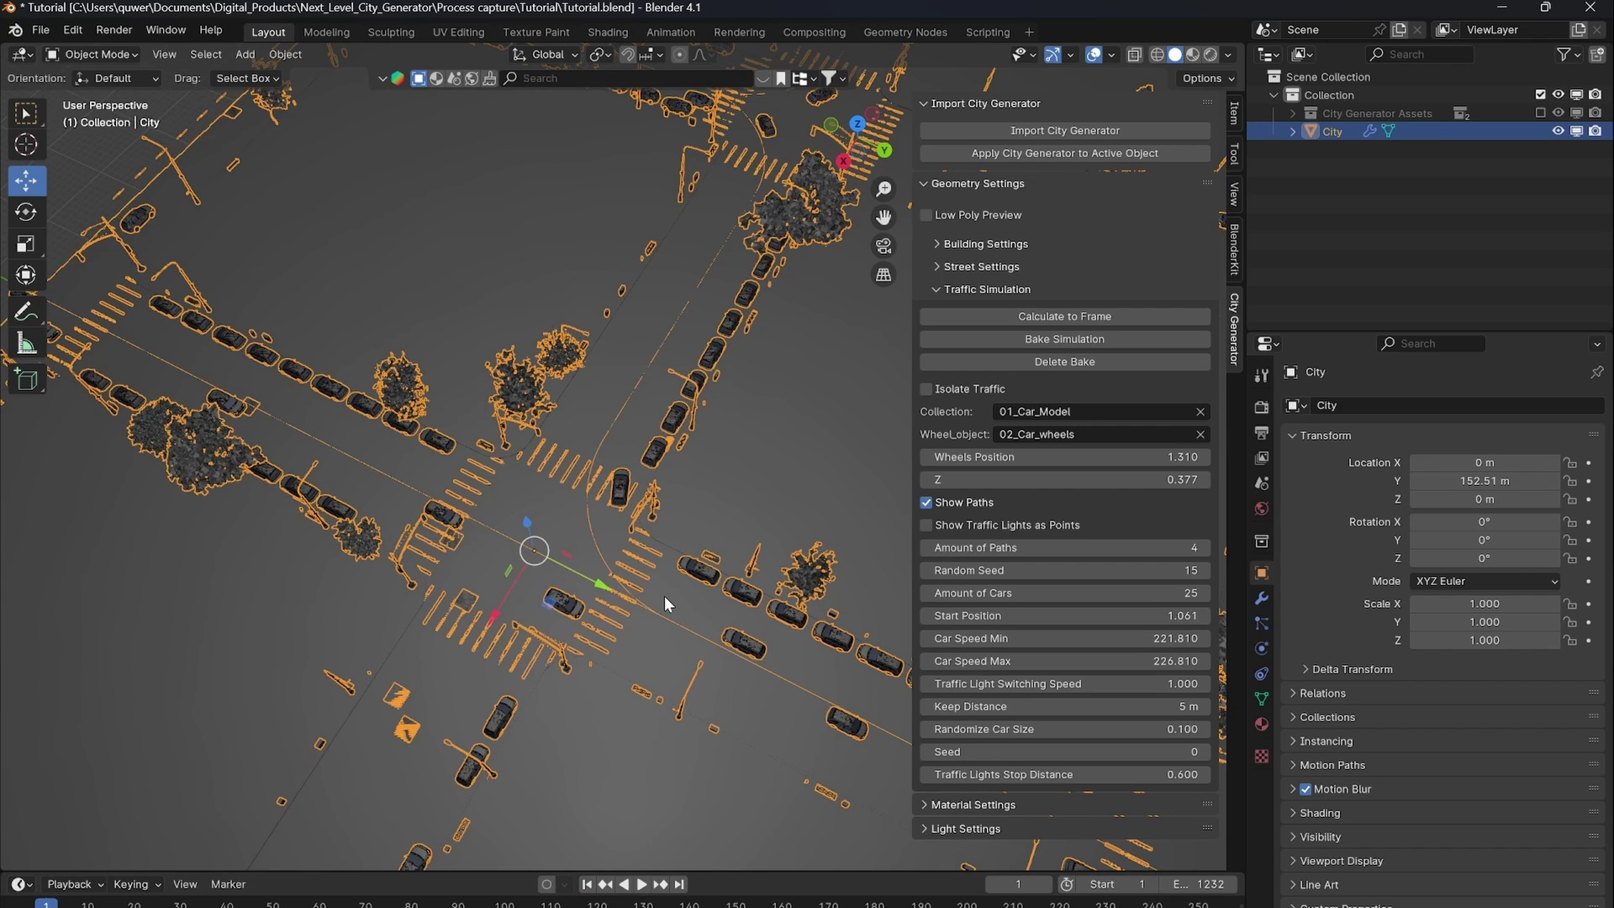
pyautogui.press('space')
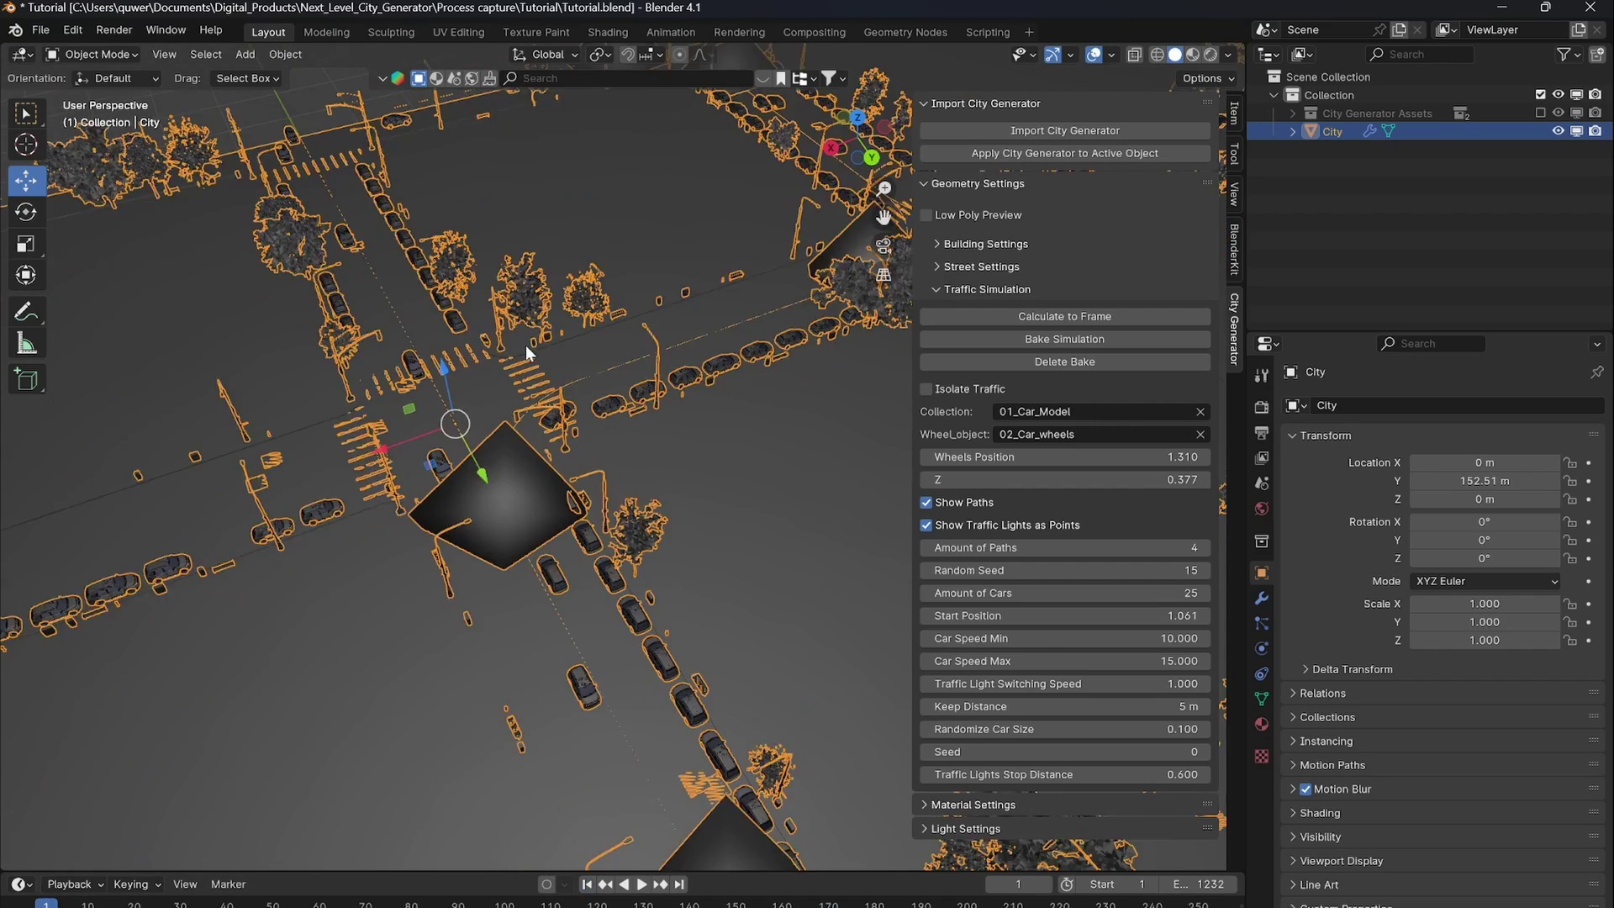
# Vary the Traffic Lights Stop Distance with the traffic lights shown as points at the intersection.
pyautogui.scroll(5, 568, 422)
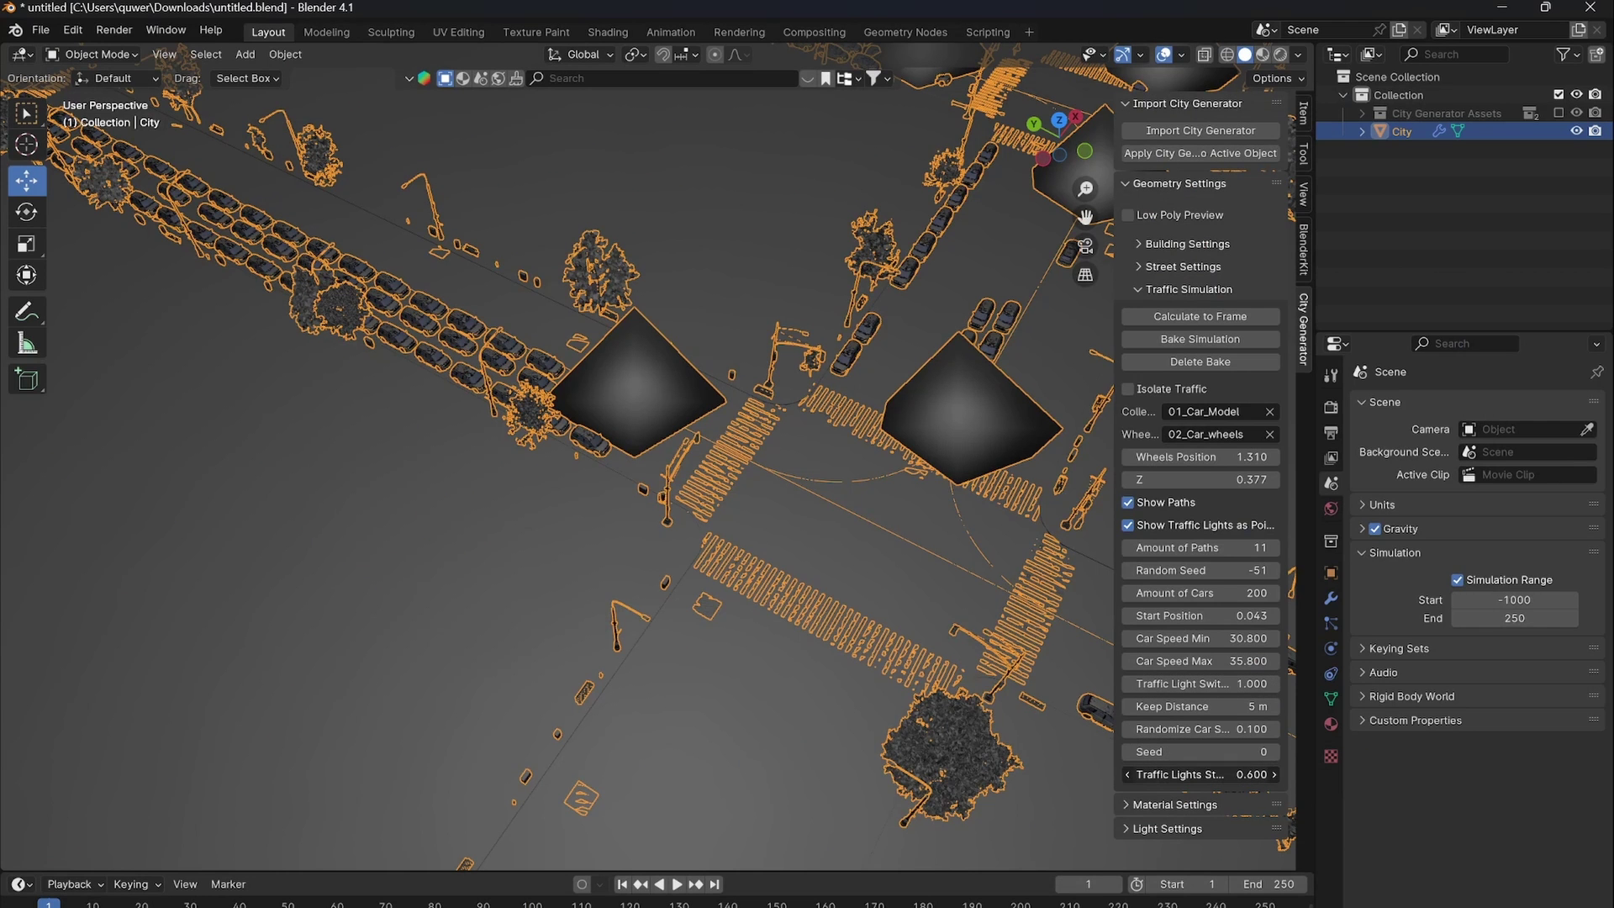
pyautogui.moveTo(1200, 774)
pyautogui.mouseDown()
pyautogui.moveTo(1177, 774)
pyautogui.moveTo(1203, 775)
pyautogui.mouseUp()
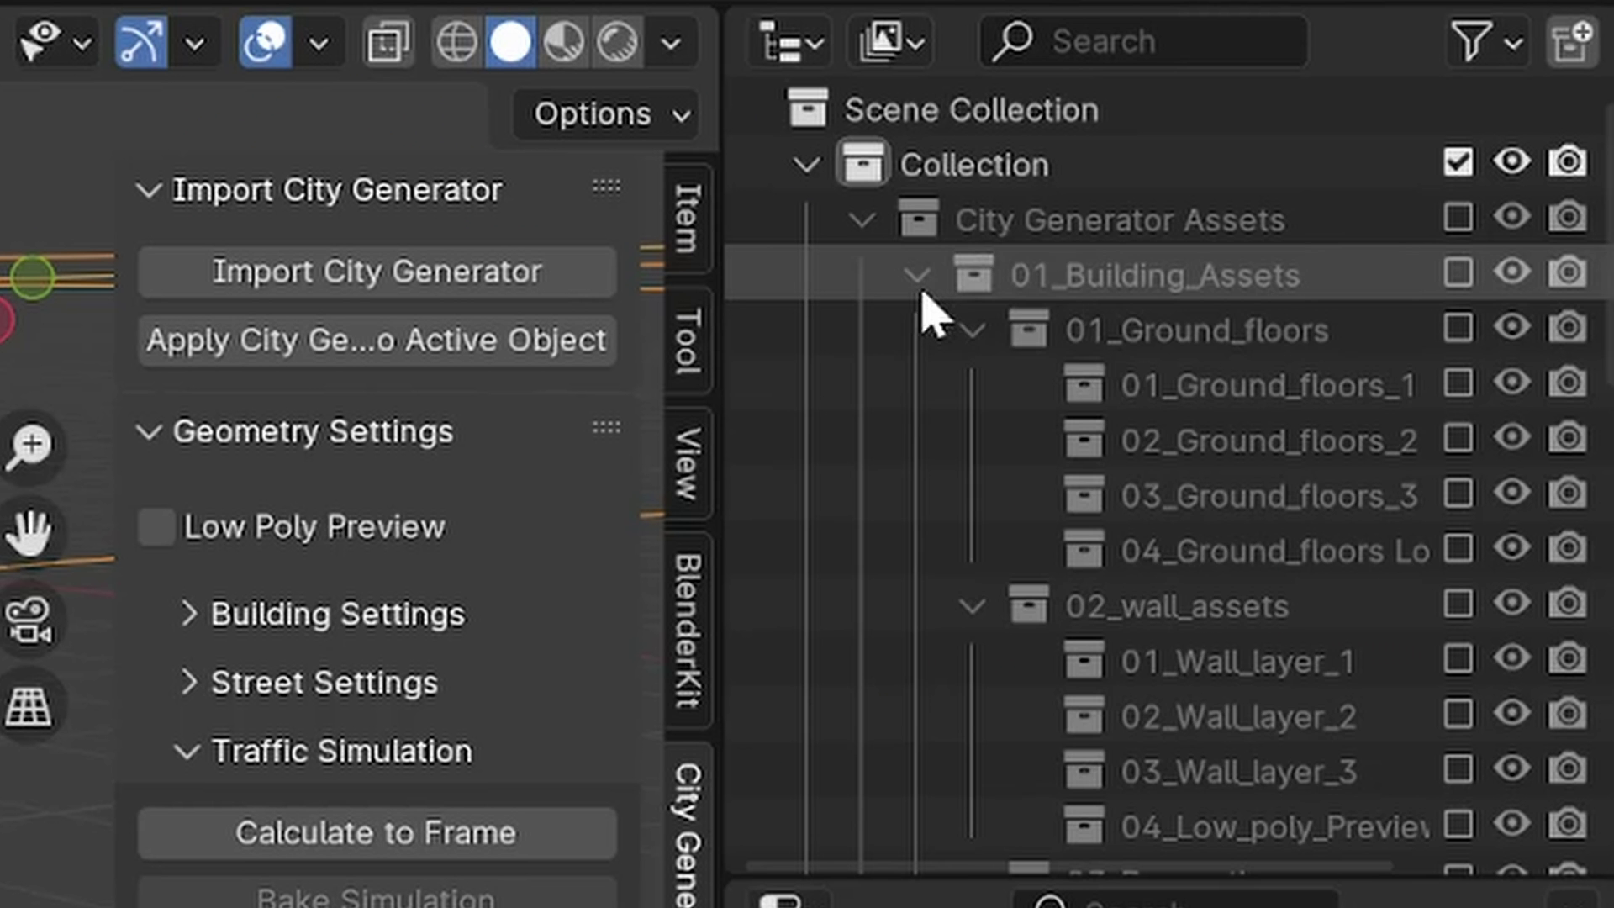
# Collapse the building and other street asset collections, then enable and expand the 05_Cars collection.
pyautogui.click(1382, 87)
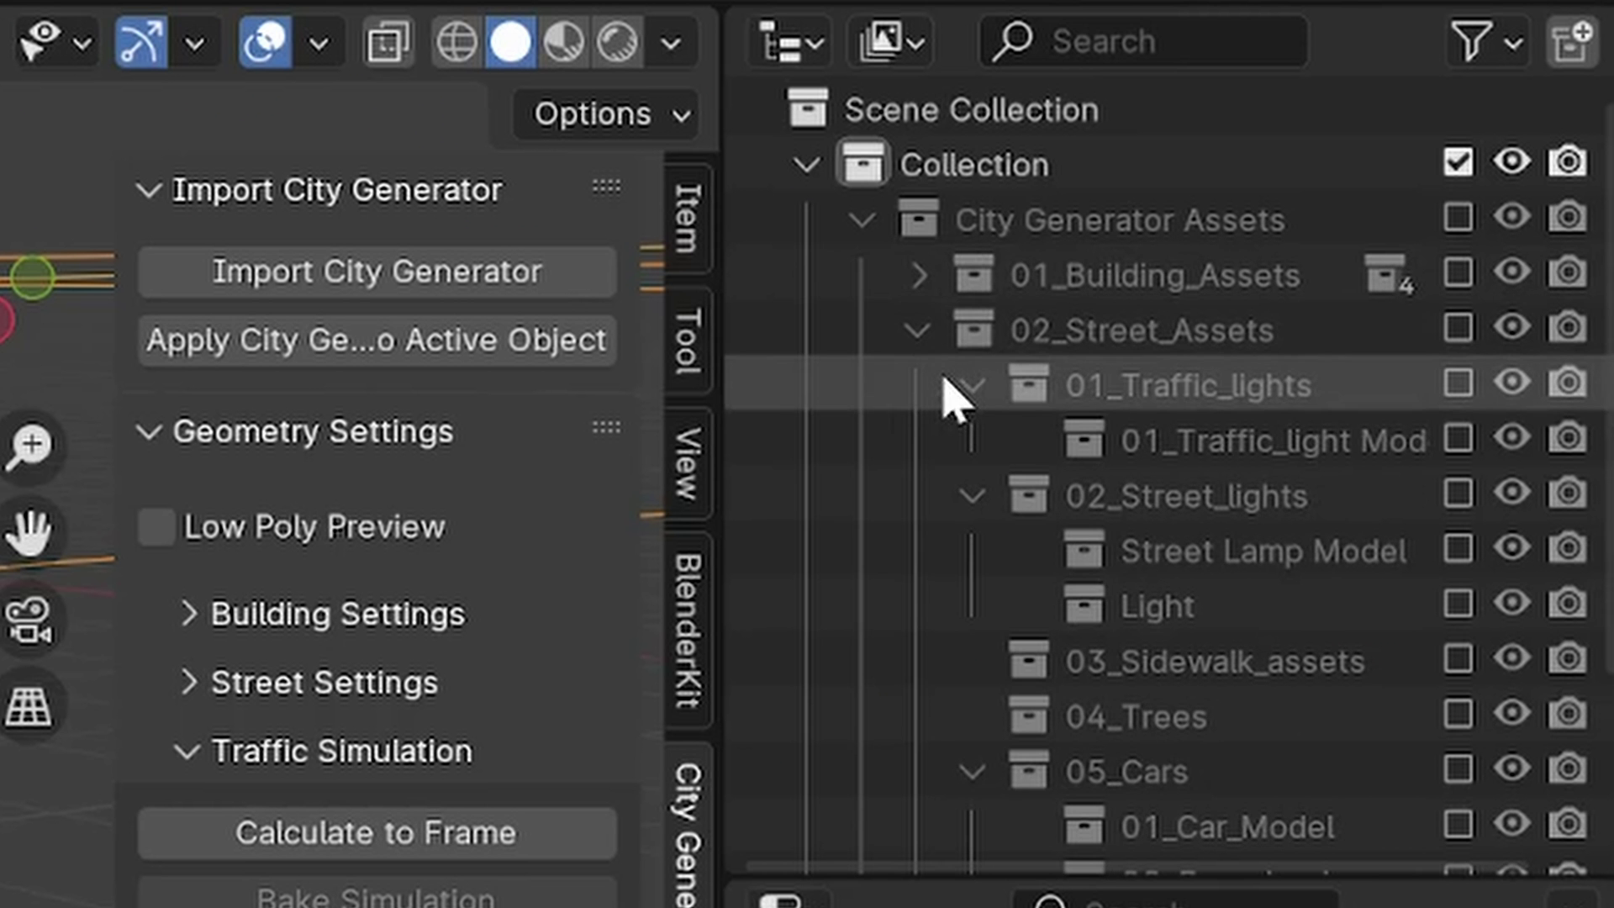
pyautogui.moveTo(969, 386); pyautogui.dragTo(1006, 666)
pyautogui.click(1038, 607)
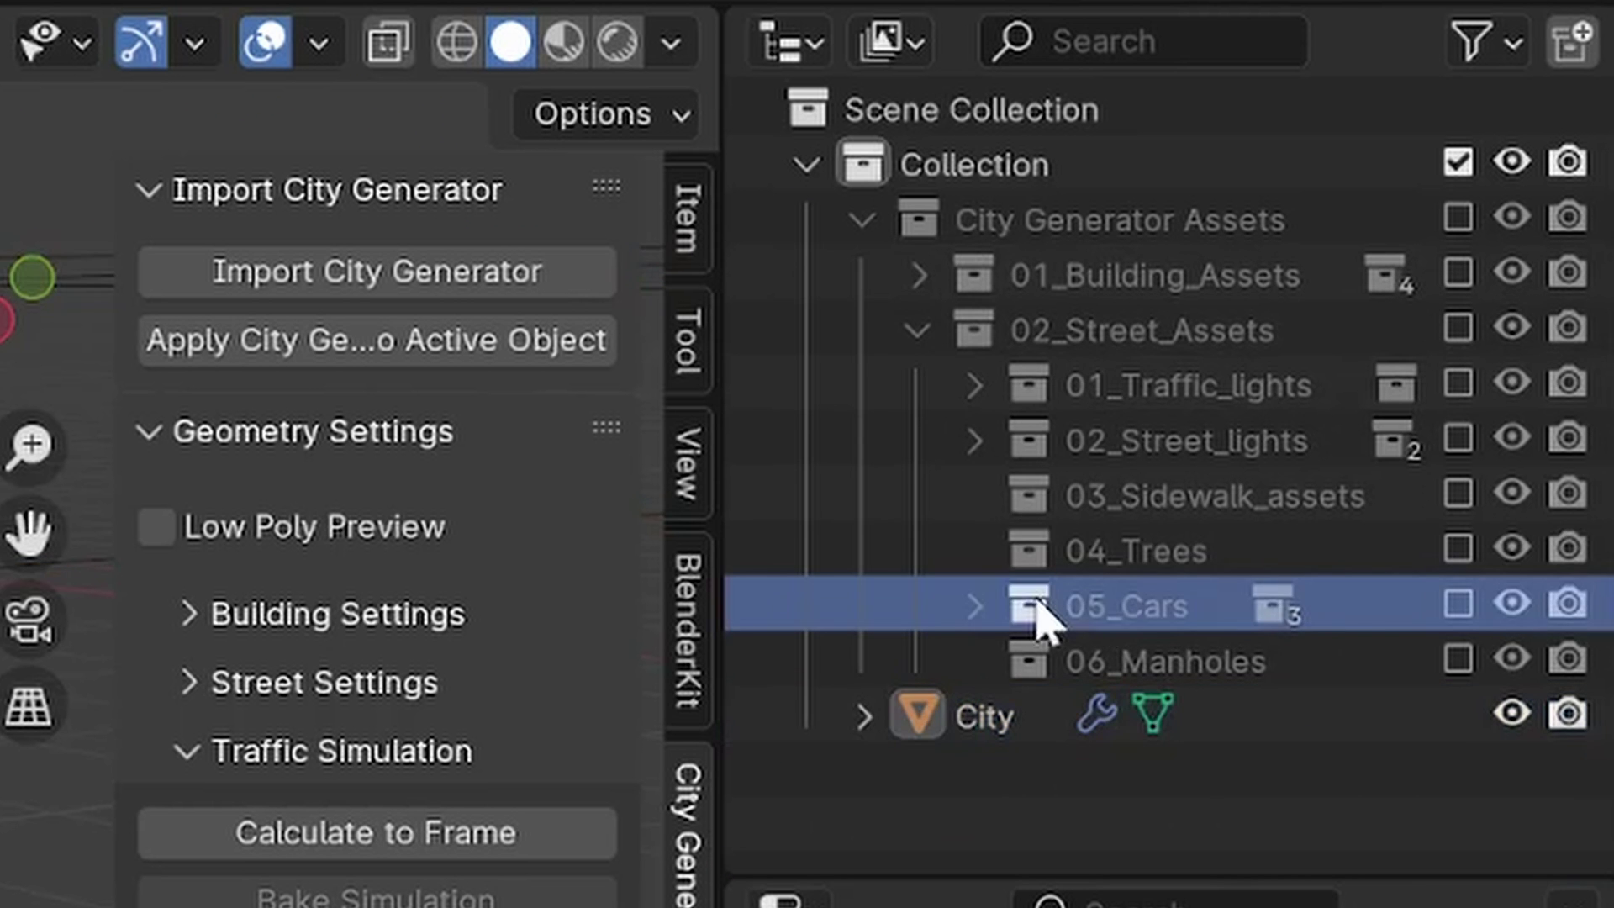
pyautogui.click(1453, 603)
pyautogui.click(971, 606)
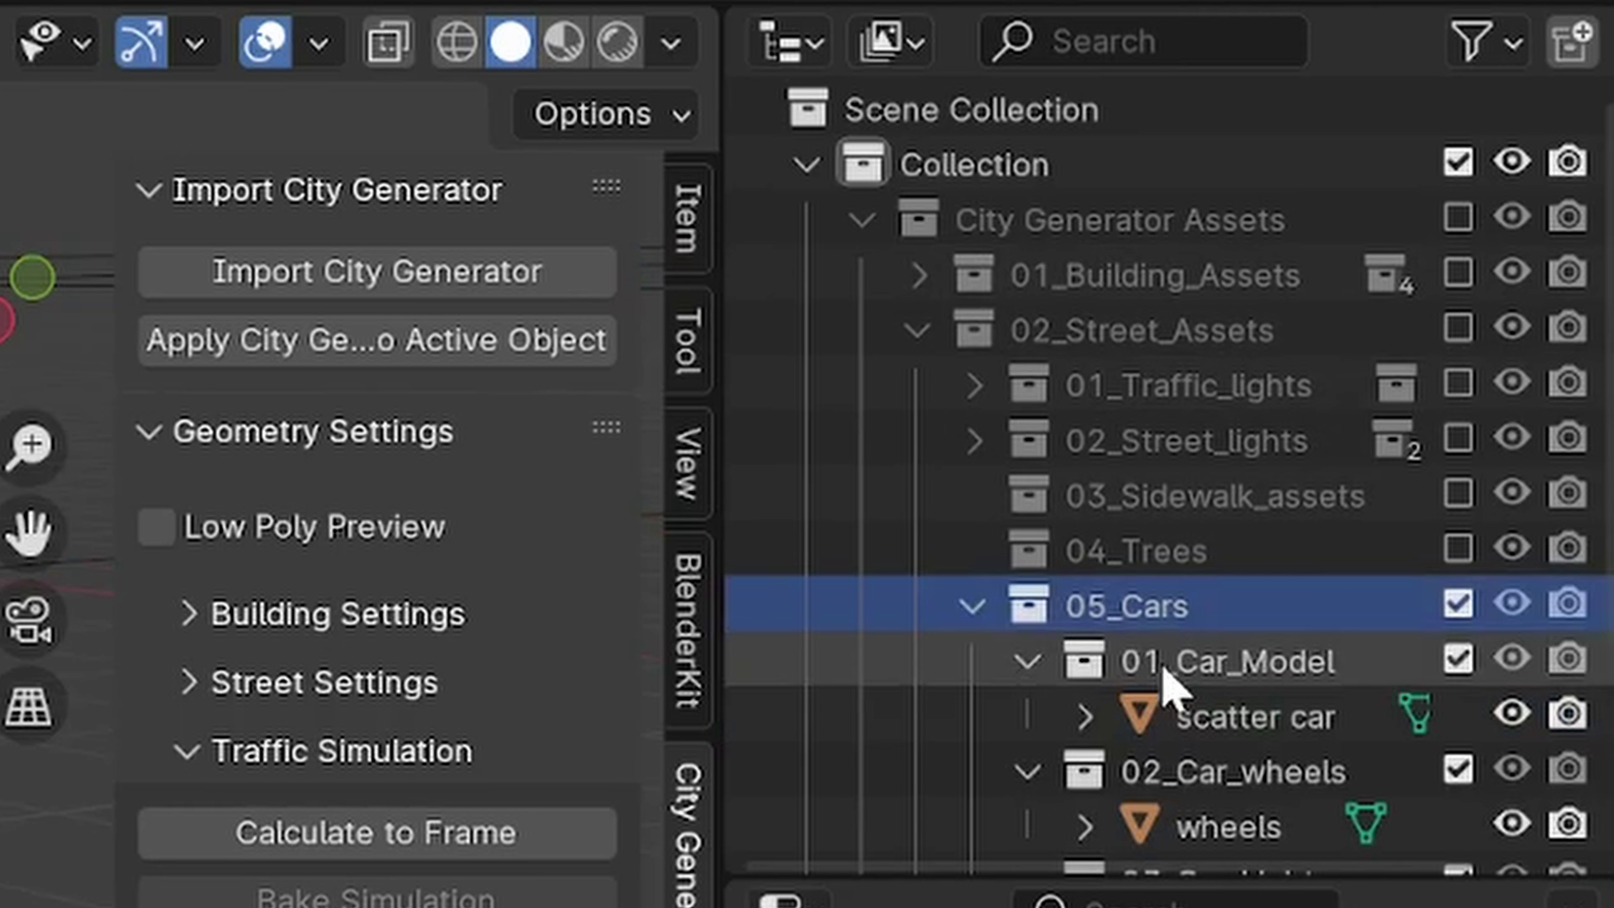
# Select the scatter car and the wheels objects, and try rotating the wheels about their Y axis.
pyautogui.click(1228, 726)
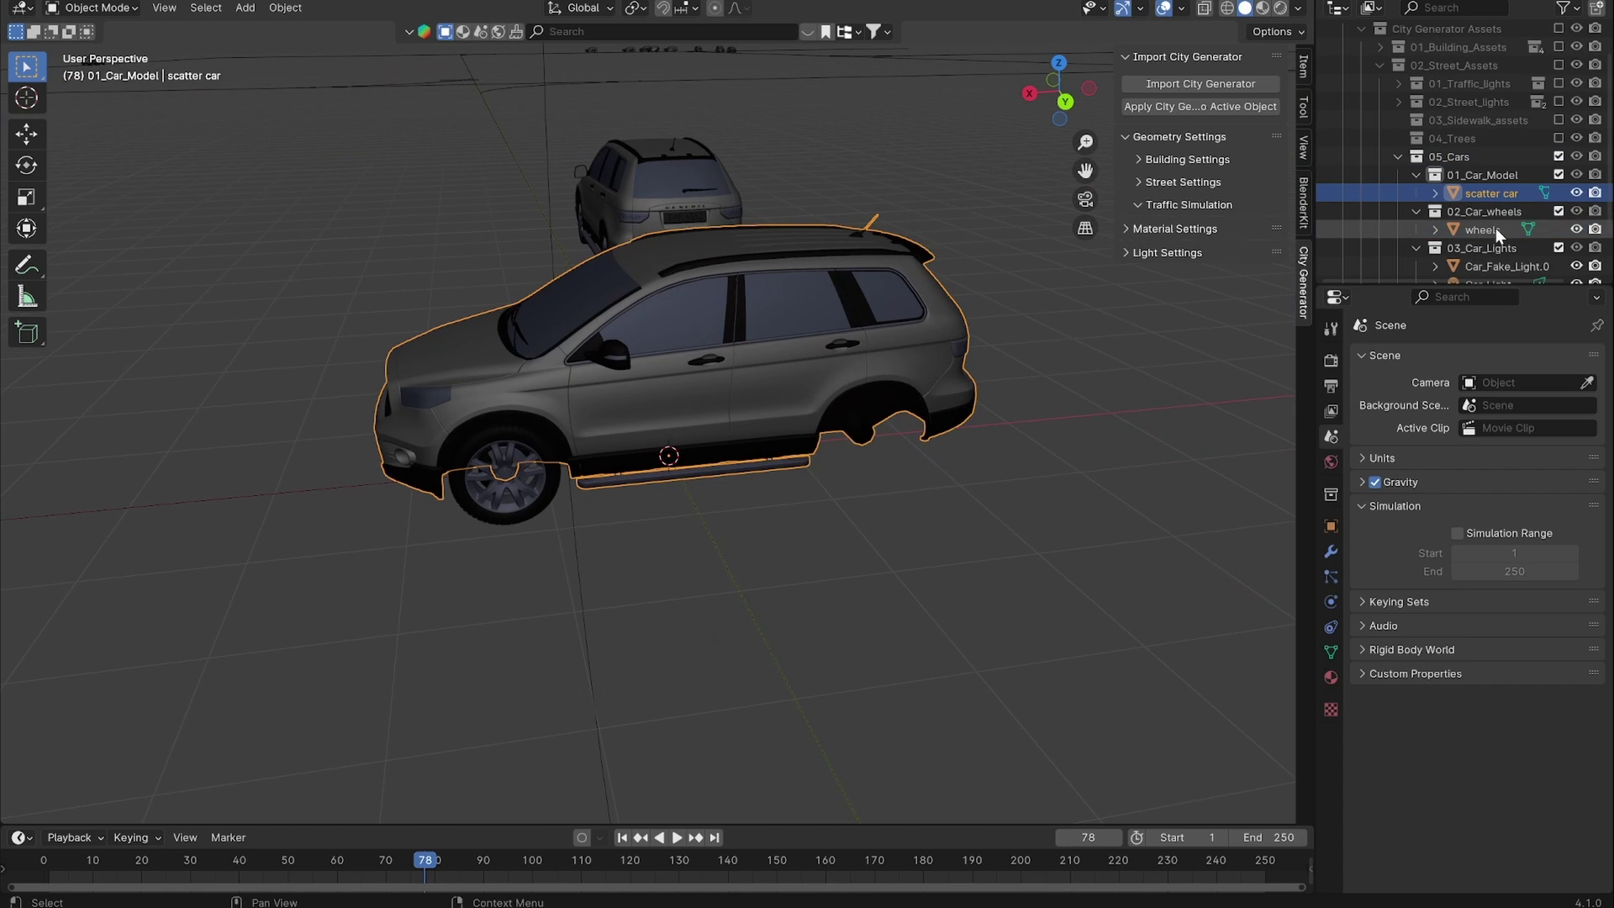
pyautogui.click(1483, 231)
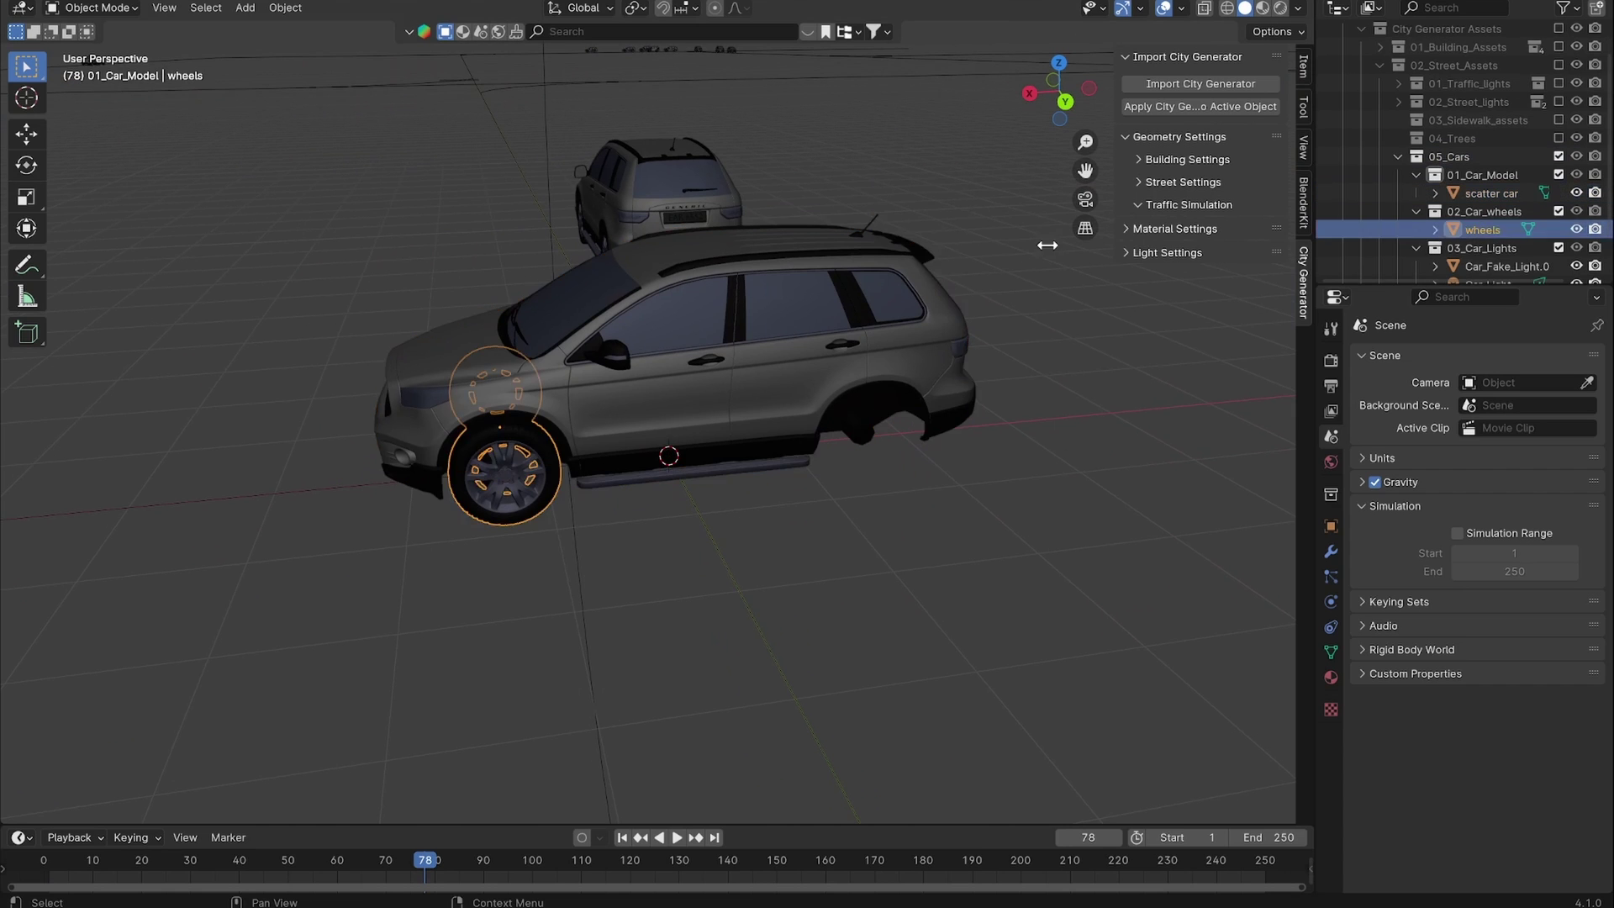
pyautogui.moveTo(623, 267); pyautogui.dragTo(746, 256, button='middle')
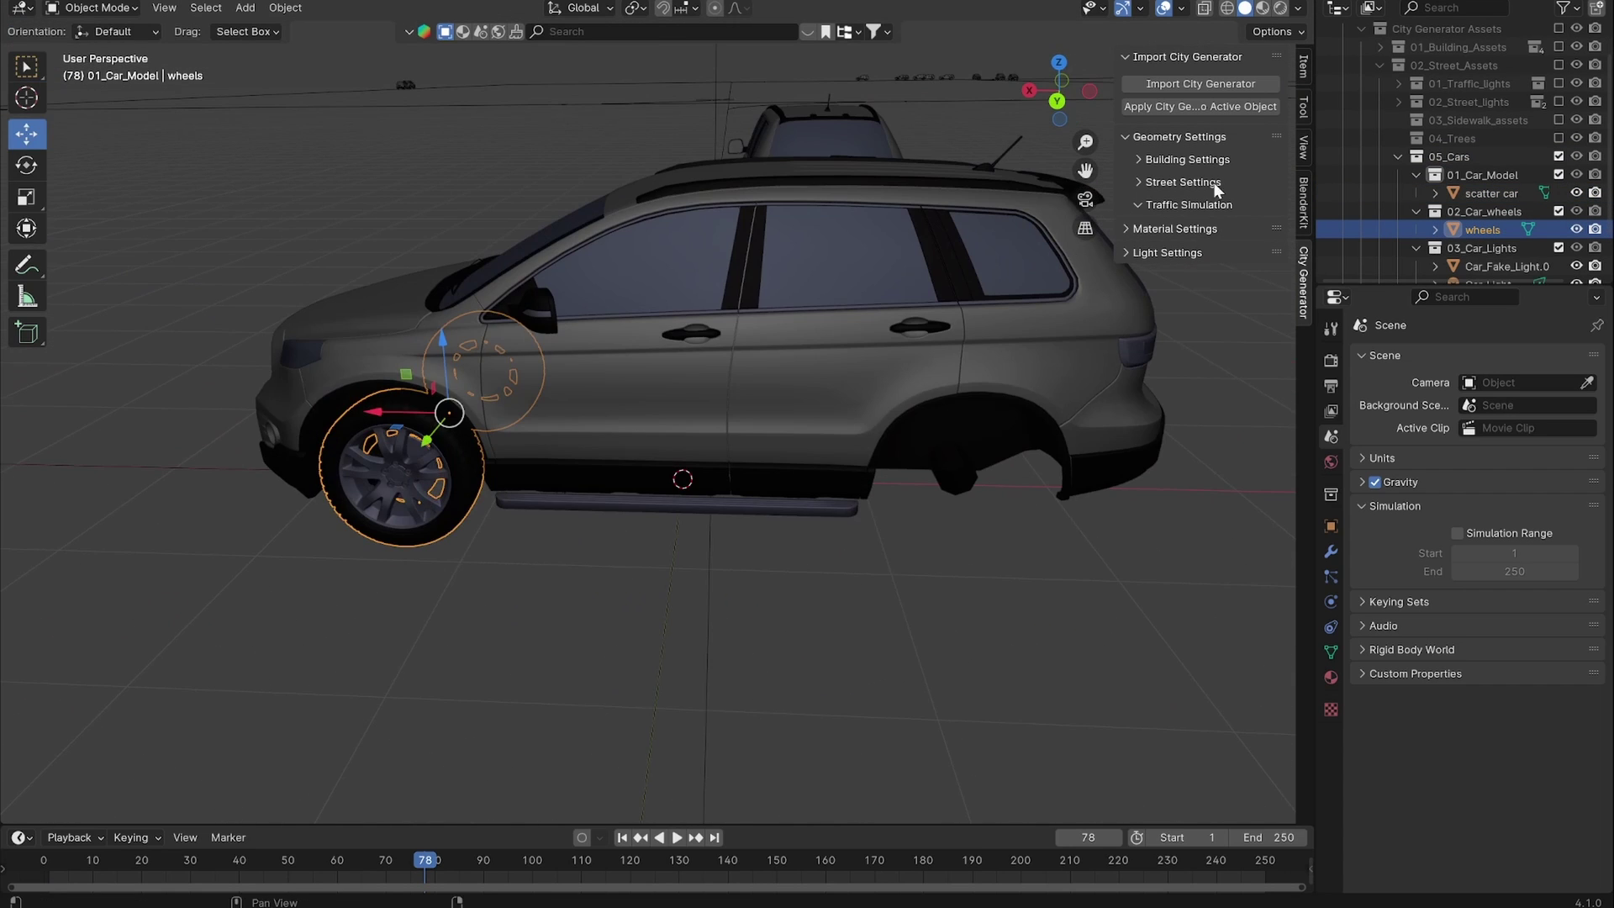
pyautogui.click(1304, 67)
pyautogui.keyDown('shift'); pyautogui.moveTo(1016, 199); pyautogui.dragTo(1127, 198, button='middle'); pyautogui.keyUp('shift')
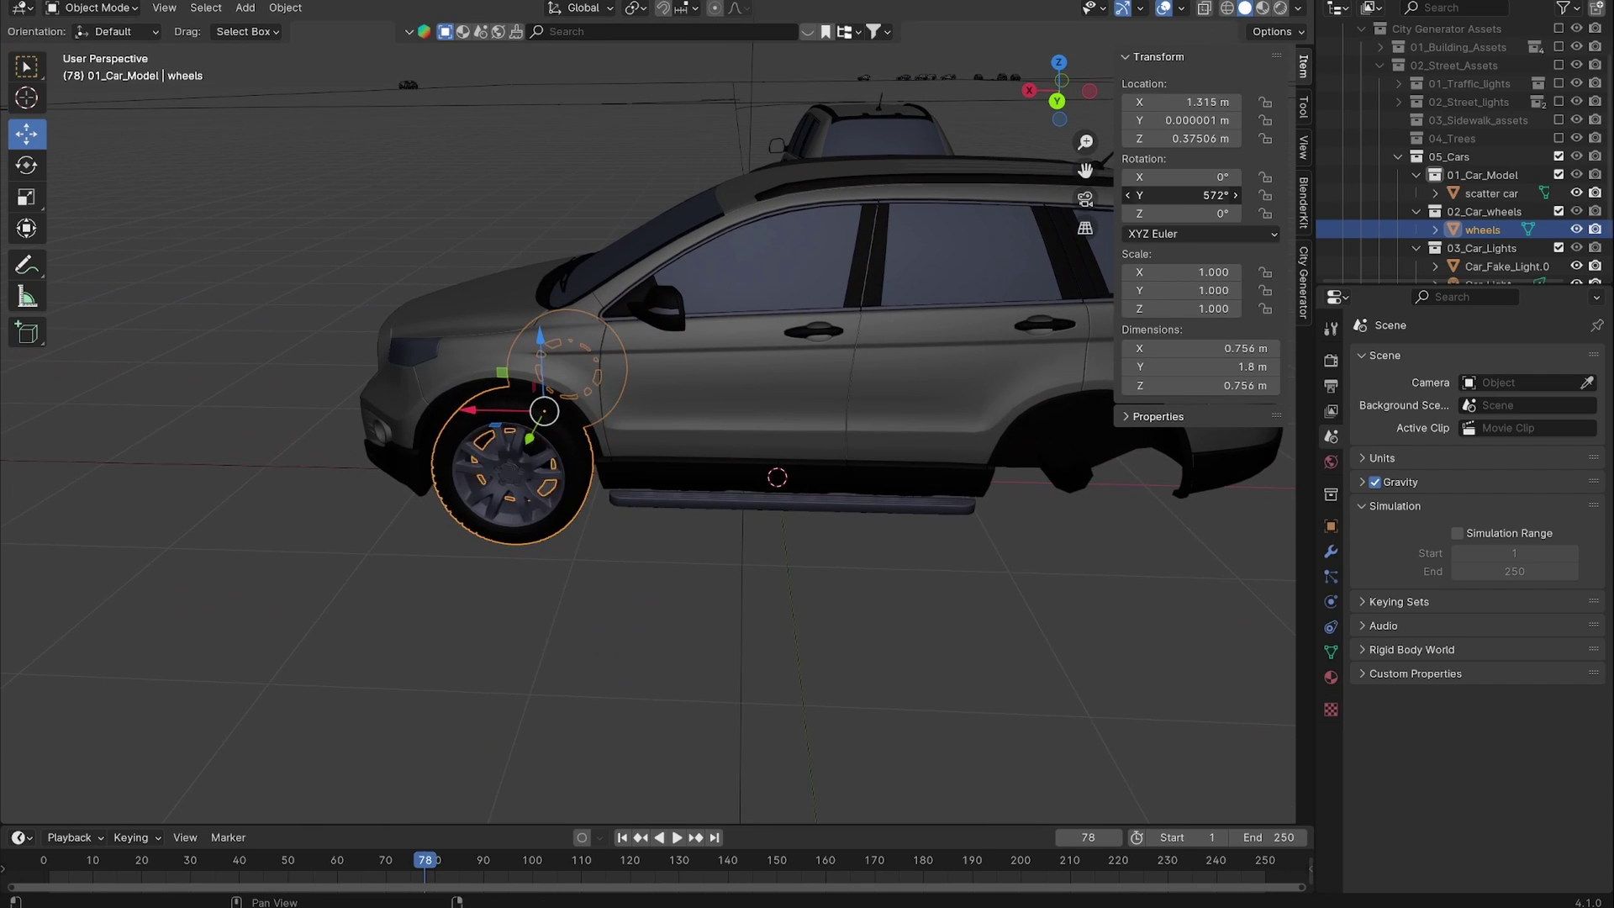
pyautogui.rightClick(1182, 195)
# Select the generated city and adjust the Wheels Position of the traffic cars while inspecting one car up close.
pyautogui.moveTo(769, 269); pyautogui.dragTo(684, 312, button='middle')
pyautogui.scroll(-18, 779, 317)
pyautogui.keyDown('shift'); pyautogui.moveTo(703, 602); pyautogui.dragTo(750, 307, button='middle'); pyautogui.keyUp('shift')
pyautogui.scroll(4, 750, 308)
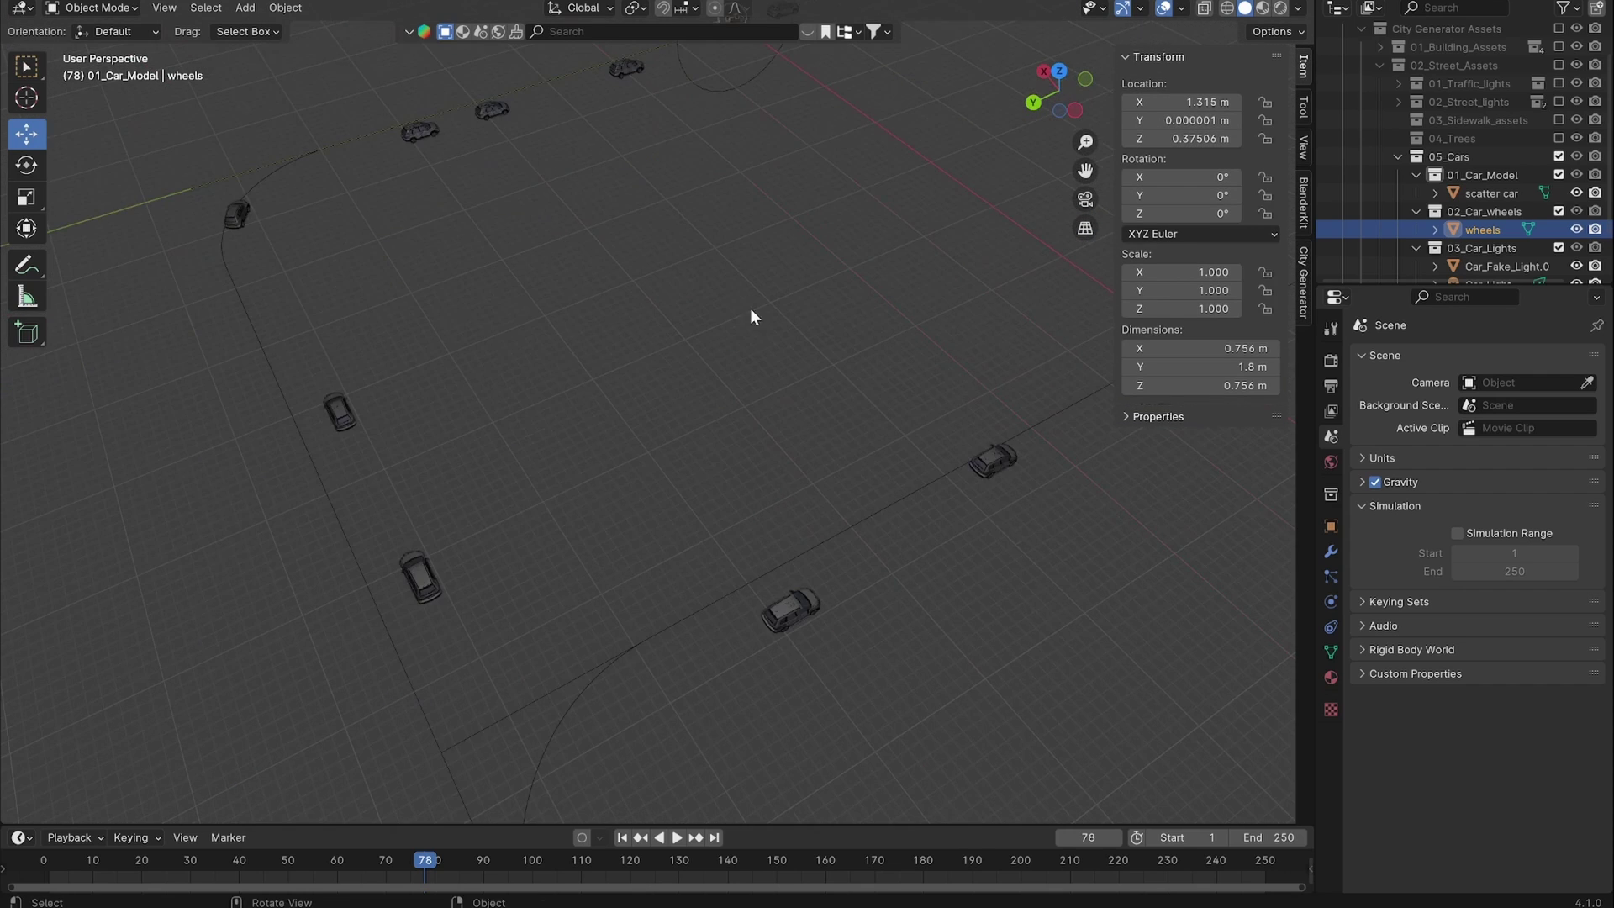
pyautogui.click(478, 113)
pyautogui.keyDown('shift'); pyautogui.moveTo(481, 116); pyautogui.dragTo(748, 293, button='middle'); pyautogui.keyUp('shift')
pyautogui.scroll(4, 749, 293)
pyautogui.keyDown('shift'); pyautogui.moveTo(622, 194); pyautogui.dragTo(864, 285, button='middle'); pyautogui.keyUp('shift')
pyautogui.scroll(5, 864, 285)
pyautogui.keyDown('shift'); pyautogui.moveTo(883, 126); pyautogui.dragTo(853, 366, button='middle'); pyautogui.keyUp('shift')
pyautogui.scroll(2, 853, 366)
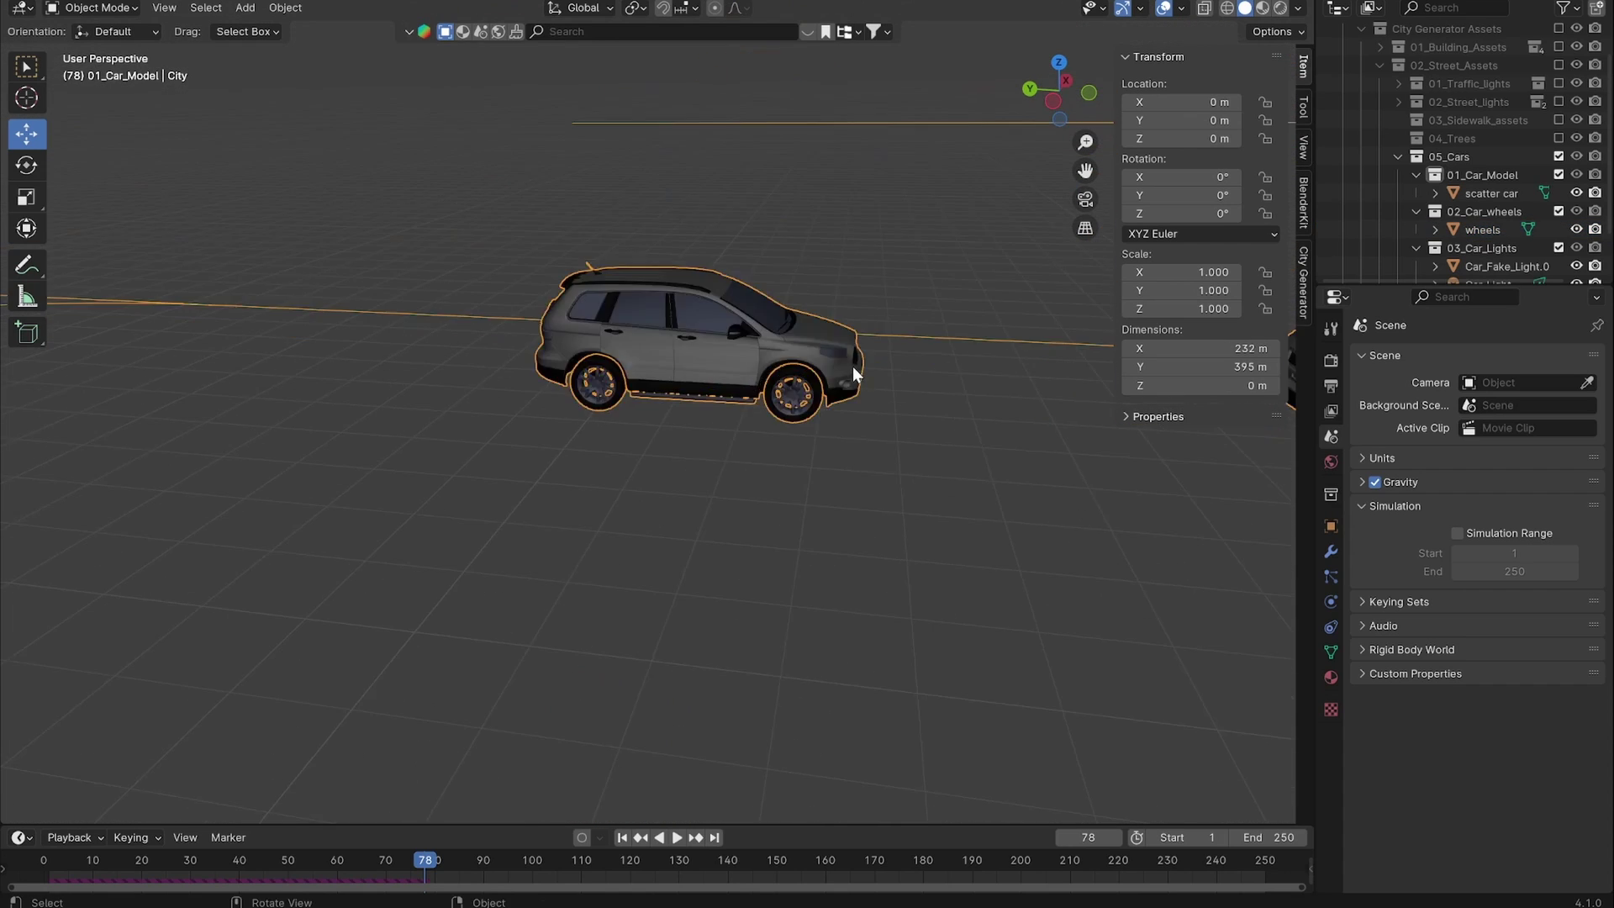
pyautogui.scroll(4, 852, 372)
pyautogui.click(1305, 252)
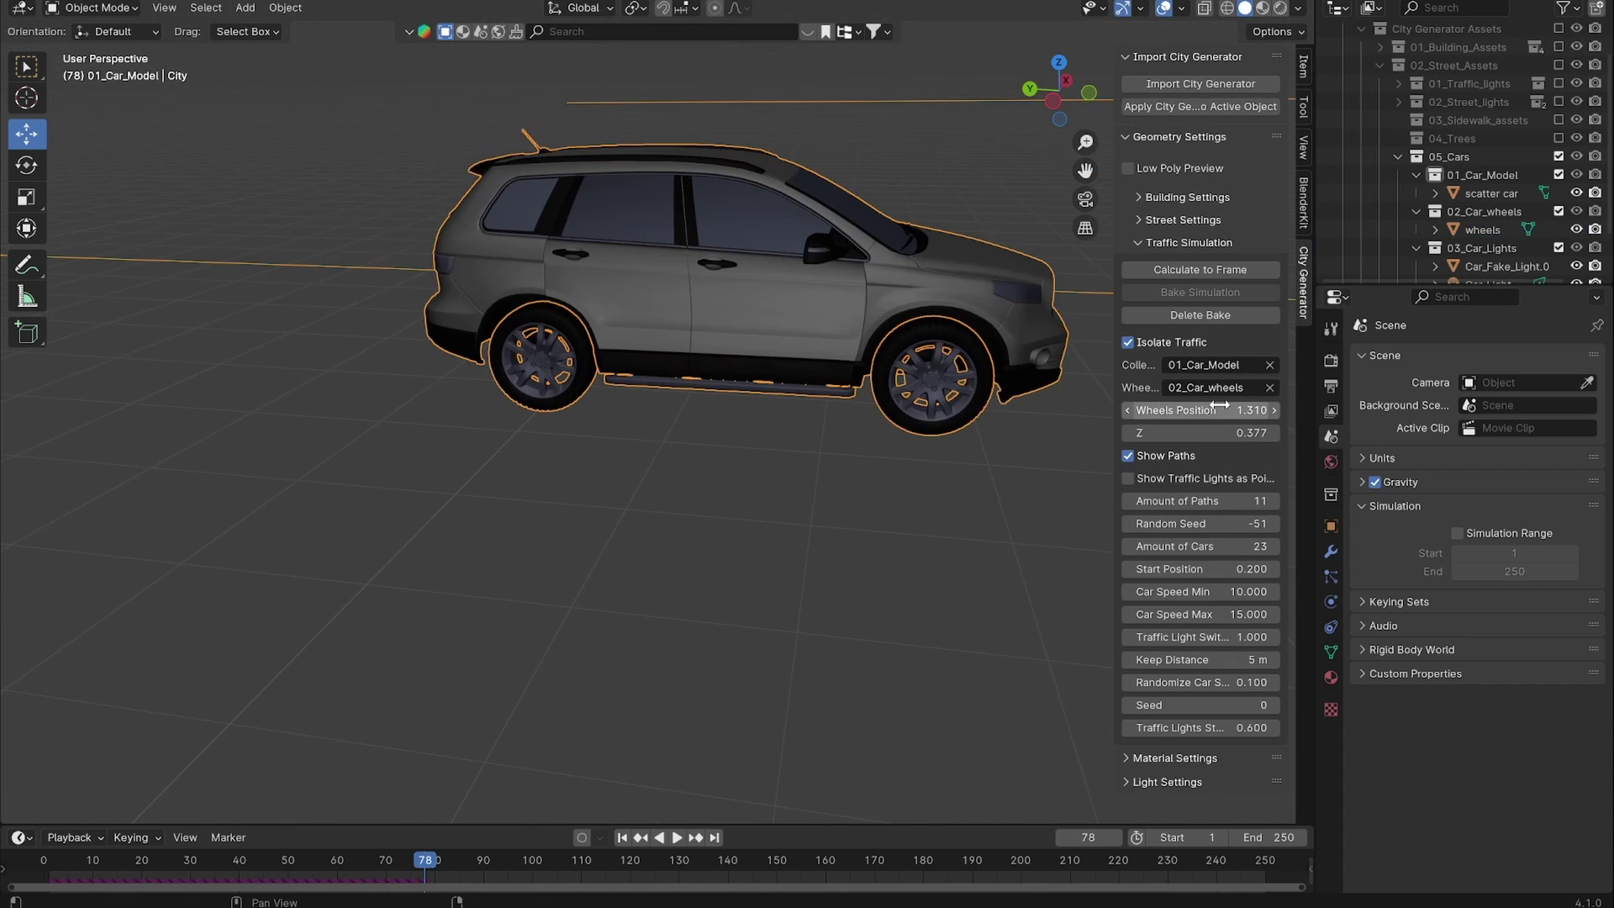
pyautogui.moveTo(1219, 405)
pyautogui.mouseDown()
pyautogui.moveTo(1244, 406)
pyautogui.moveTo(1194, 405)
pyautogui.moveTo(1222, 406)
pyautogui.moveTo(1194, 432)
pyautogui.moveTo(1220, 432)
pyautogui.mouseUp()
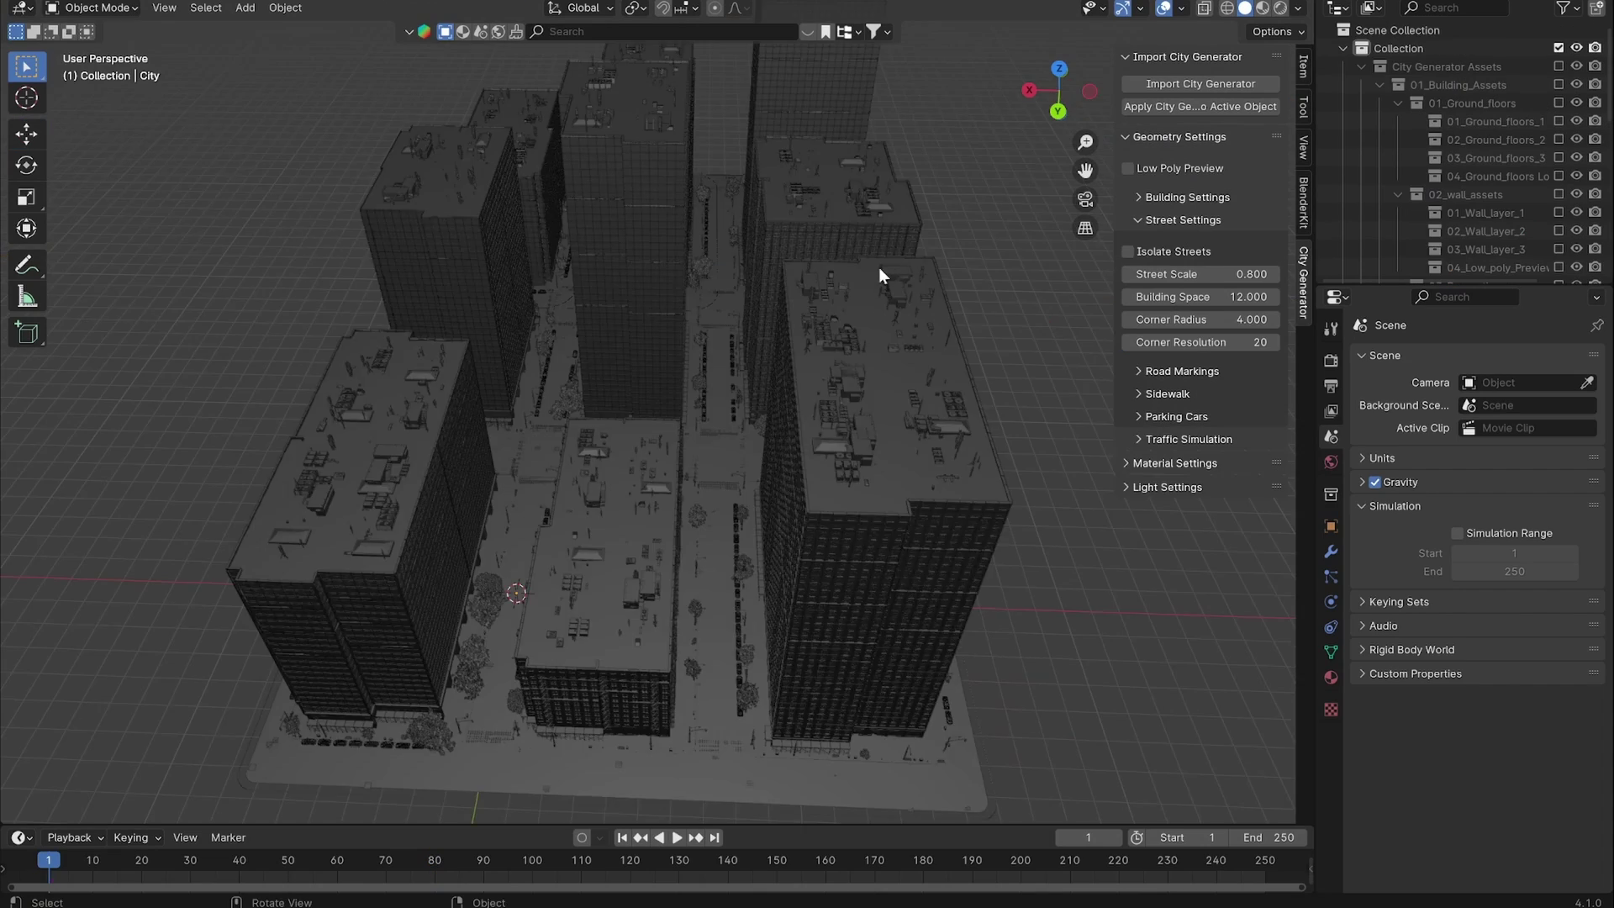
# Select the whole city, turn on Isolate Streets, and turn on Isolate Traffic in the Traffic Simulation settings.
pyautogui.moveTo(880, 265); pyautogui.dragTo(845, 310, button='middle')
pyautogui.press('a')
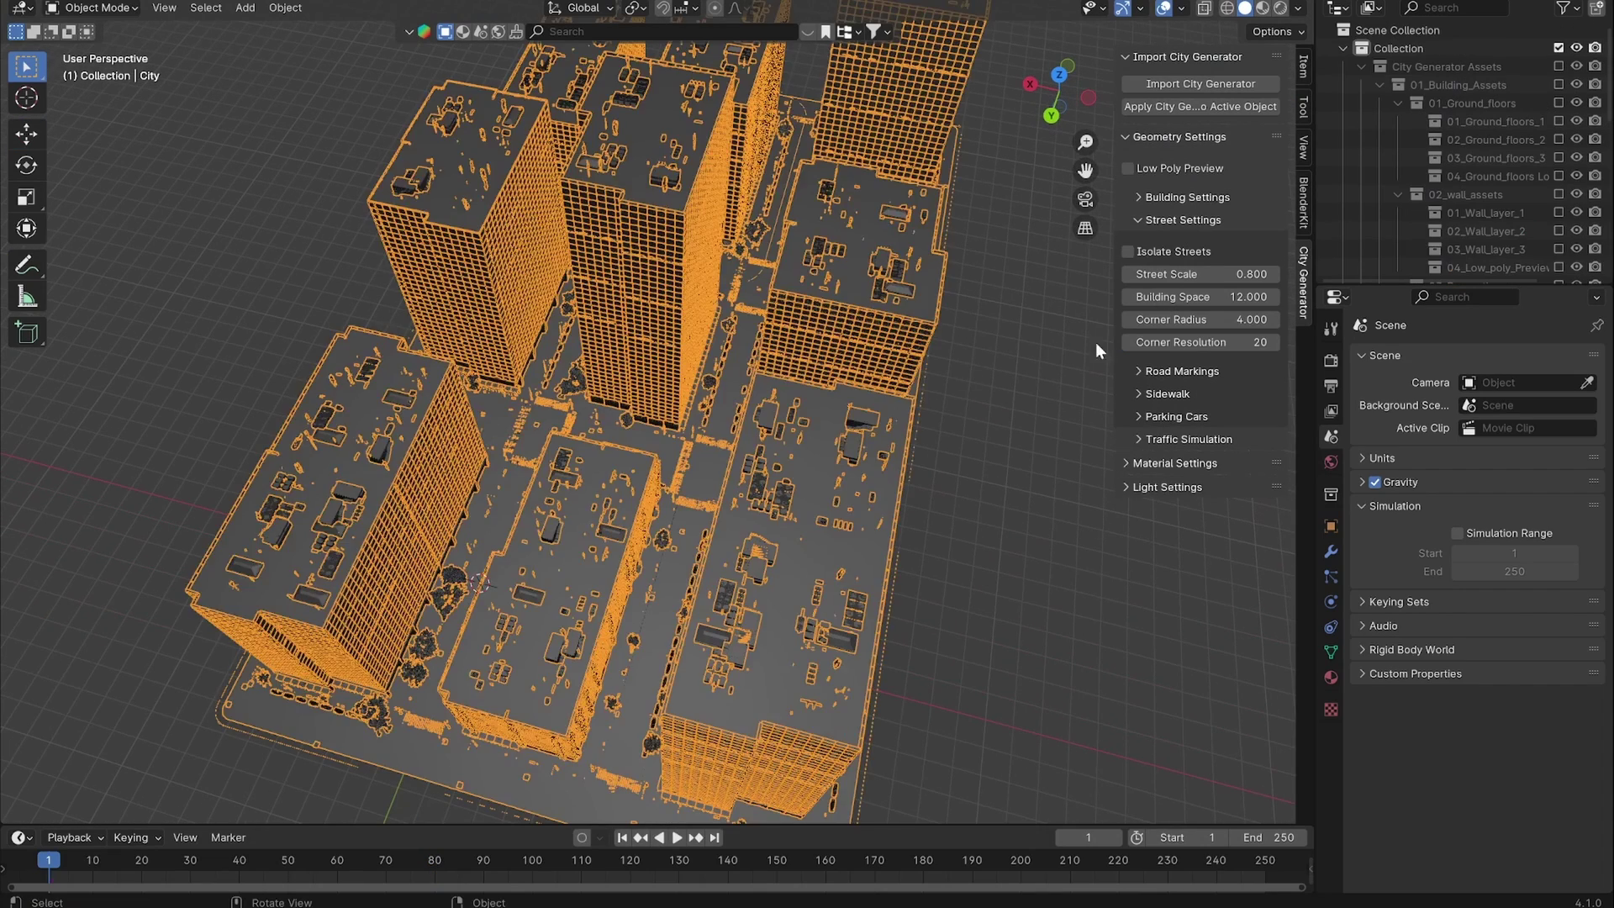
pyautogui.click(1169, 251)
pyautogui.click(1169, 220)
pyautogui.click(1170, 240)
pyautogui.moveTo(881, 372)
pyautogui.mouseDown(button='middle')
pyautogui.moveTo(885, 395)
pyautogui.moveTo(871, 336)
pyautogui.moveTo(891, 362)
pyautogui.mouseUp(button='middle')
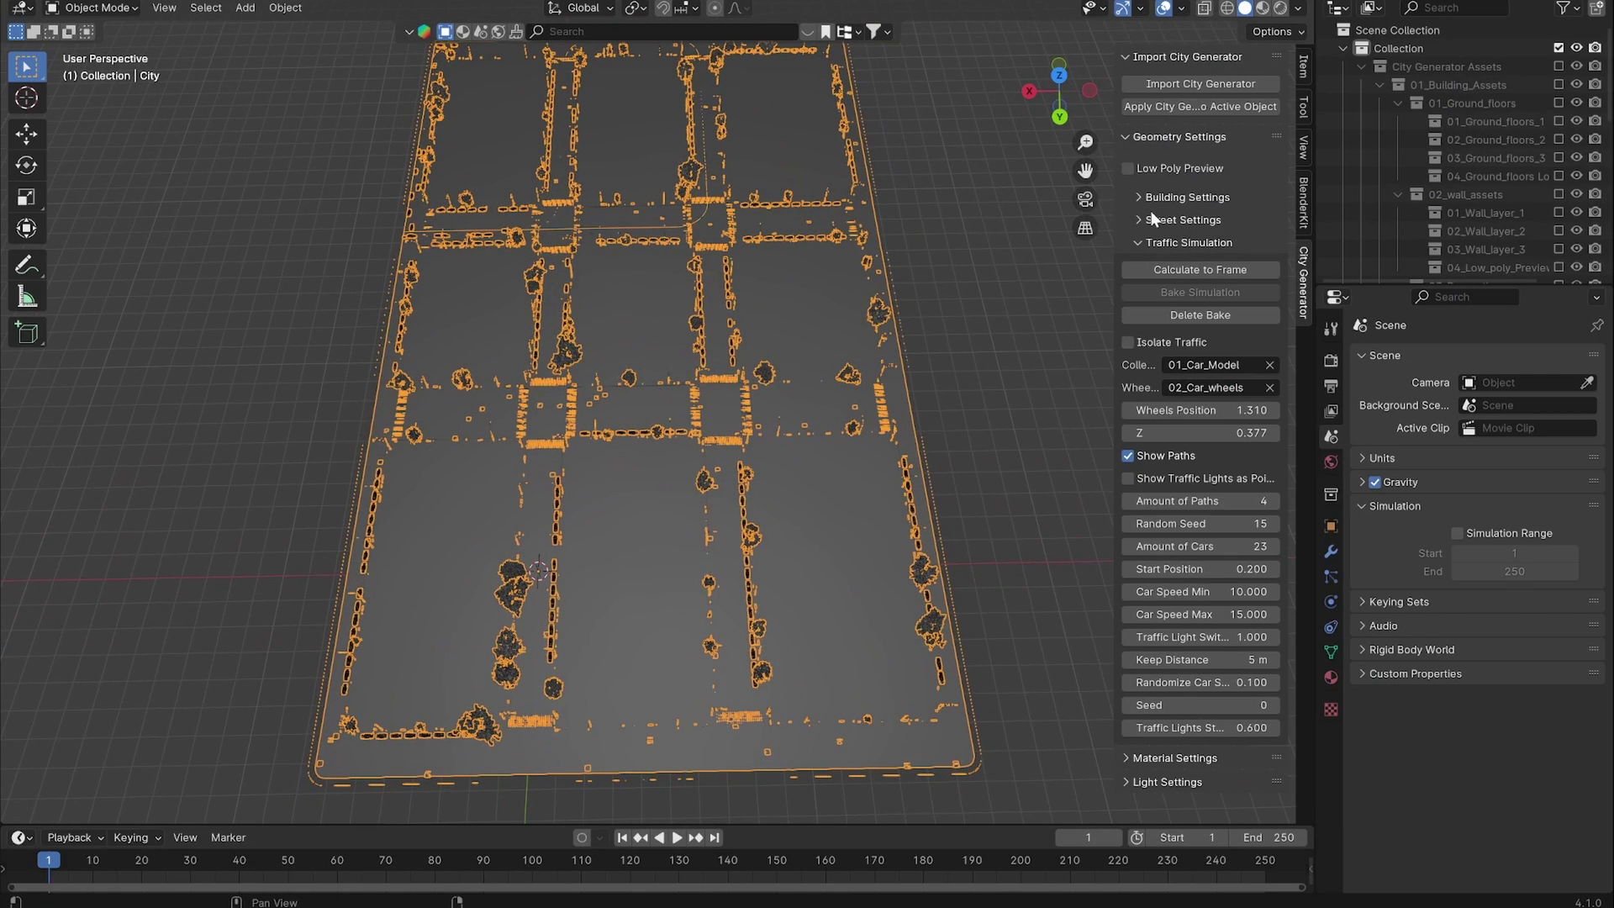
pyautogui.click(1157, 343)
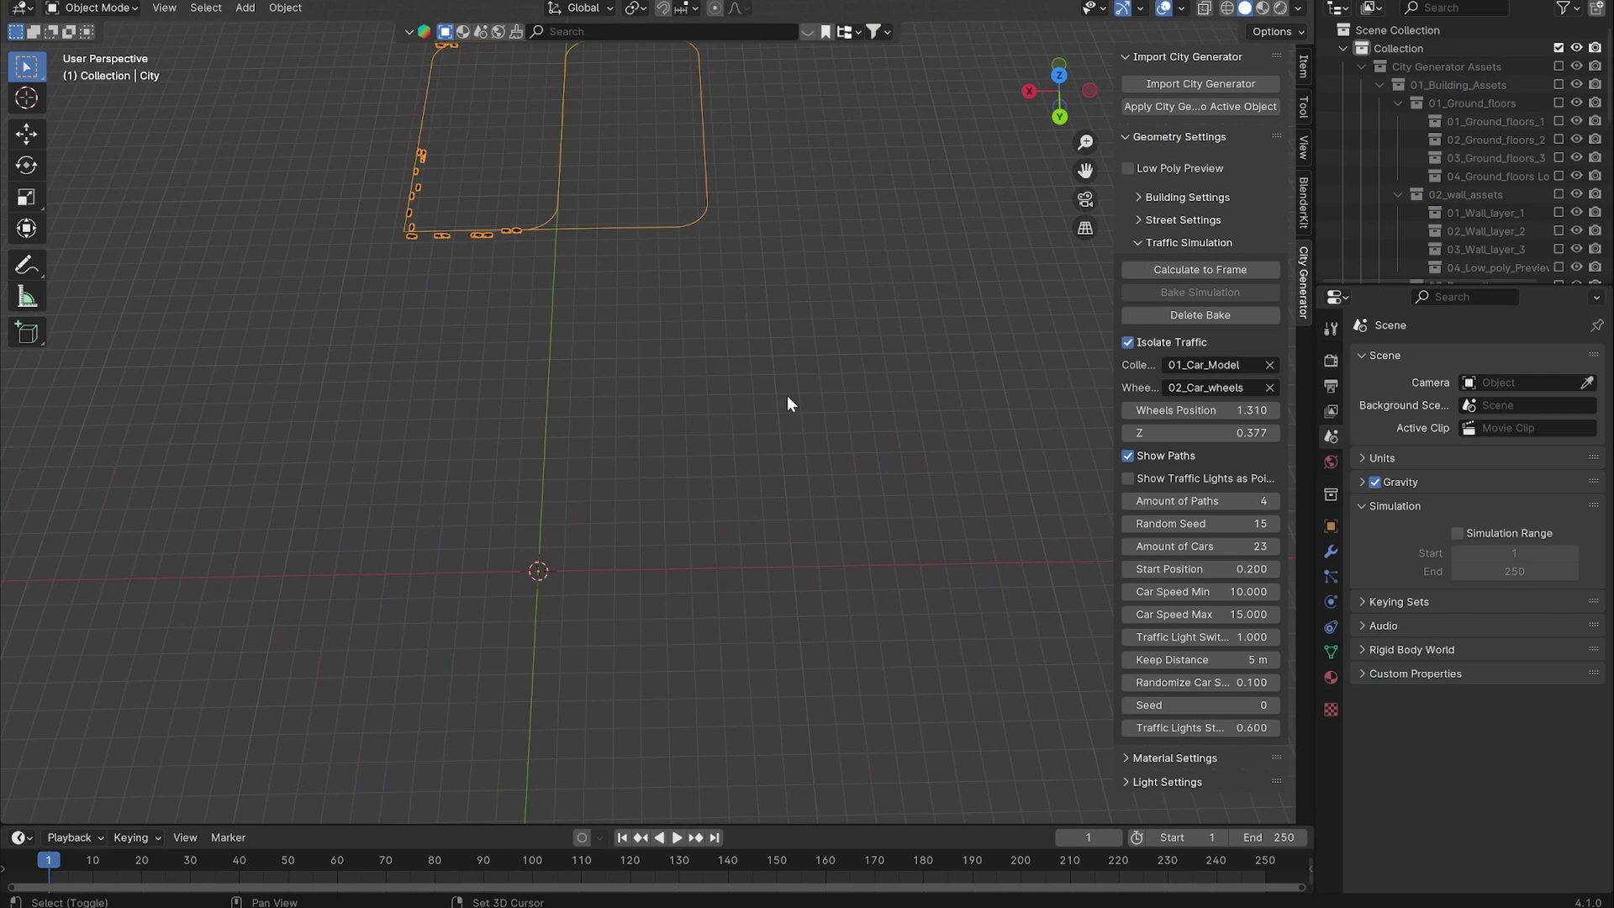
# Increase the traffic simulation's Amount of Paths to 11.
pyautogui.click(1276, 502)
pyautogui.click(1276, 501)
pyautogui.click(1276, 501)
pyautogui.click(1276, 501)
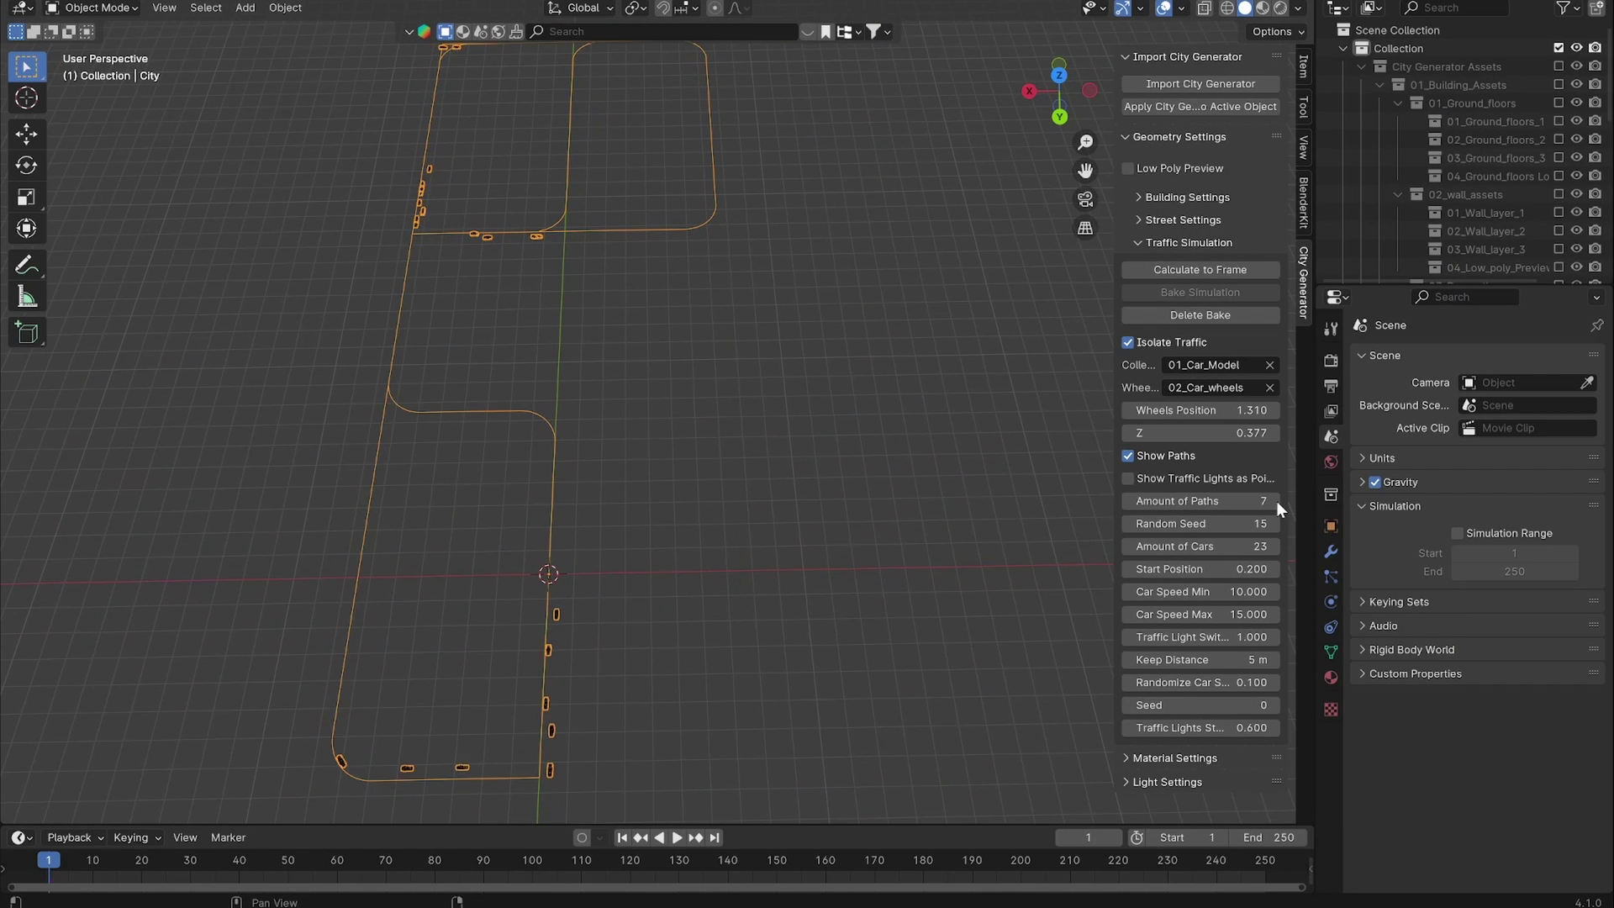
pyautogui.click(1277, 501)
pyautogui.click(1276, 501)
pyautogui.click(1277, 501)
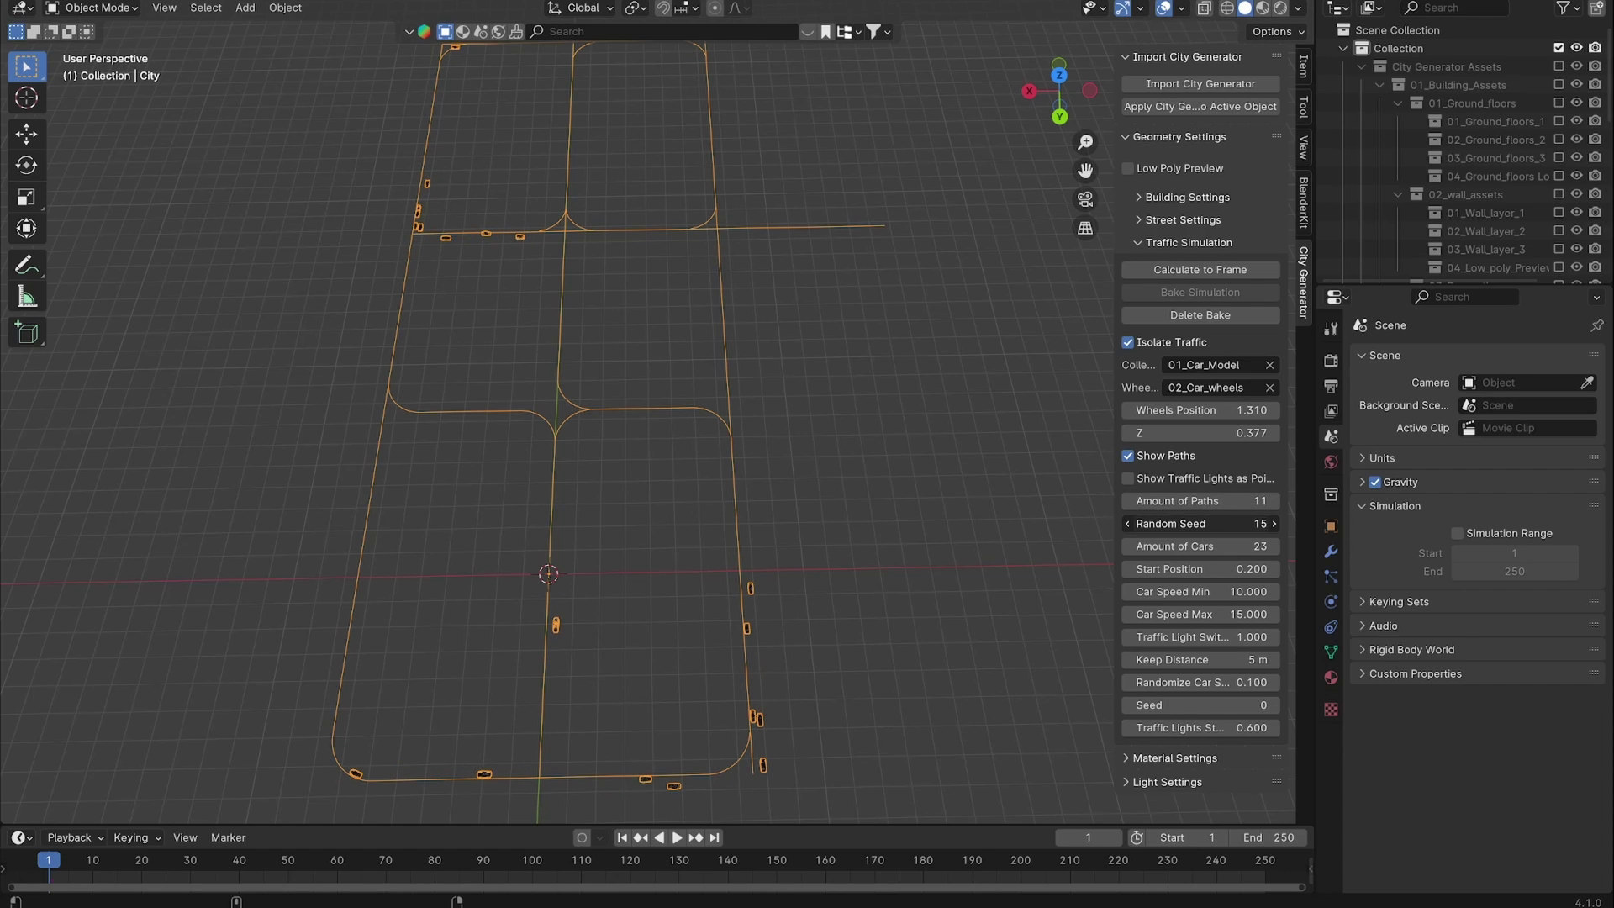
# Set the traffic Random Seed to -51 and the Amount of Cars to 200.
pyautogui.moveTo(1201, 524); pyautogui.dragTo(1162, 524)
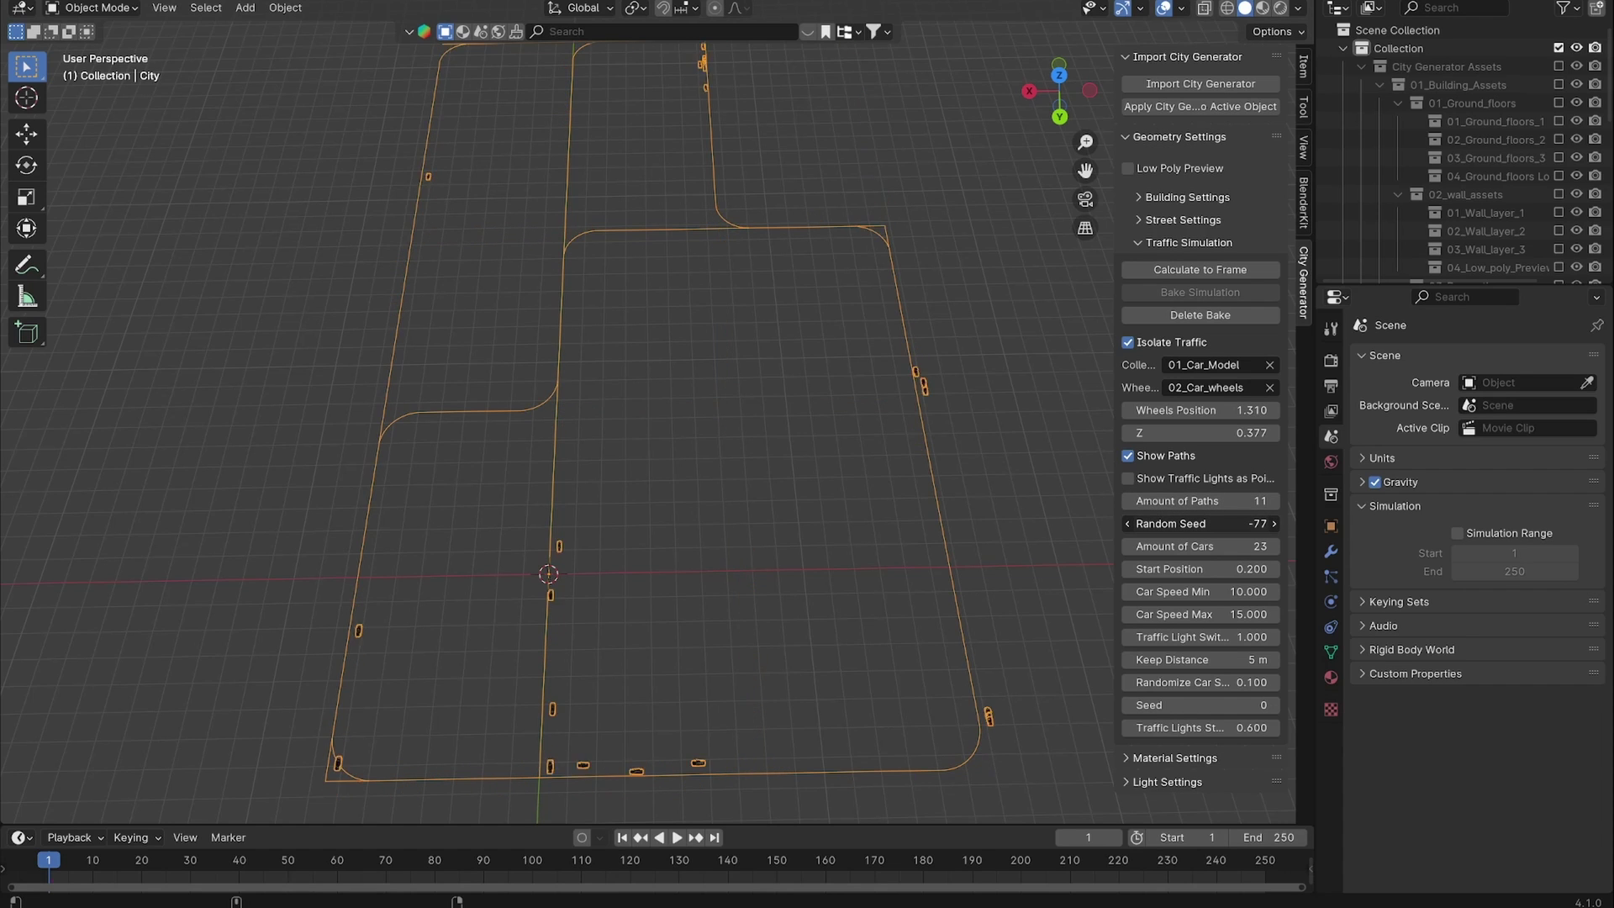
pyautogui.moveTo(1126, 524); pyautogui.dragTo(1177, 524)
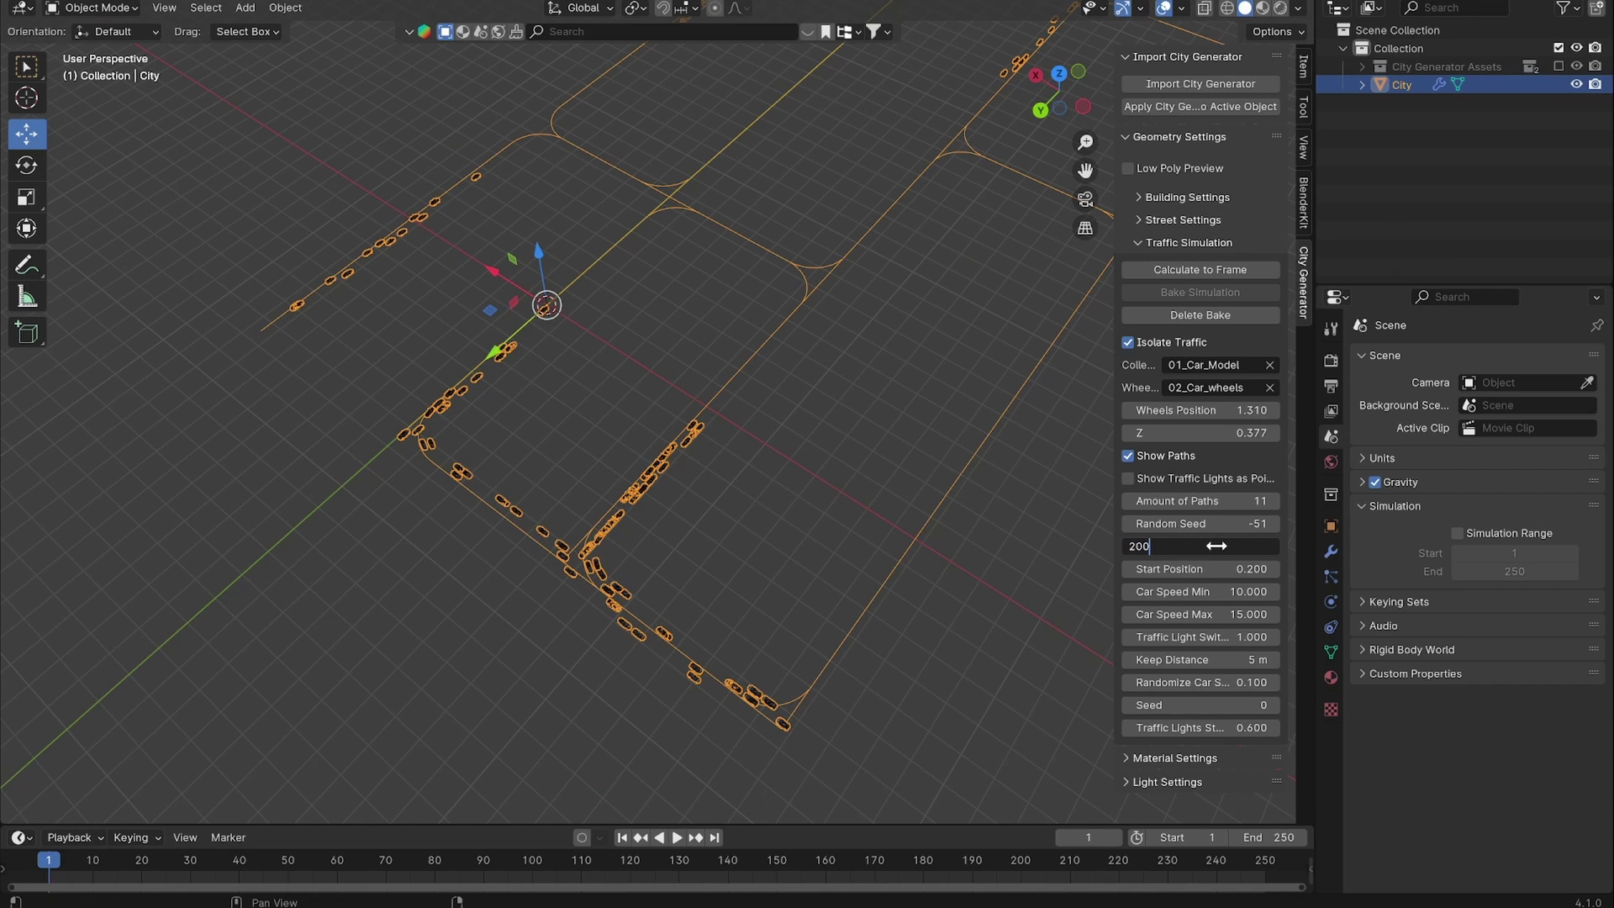
pyautogui.scroll(1, 847, 521)
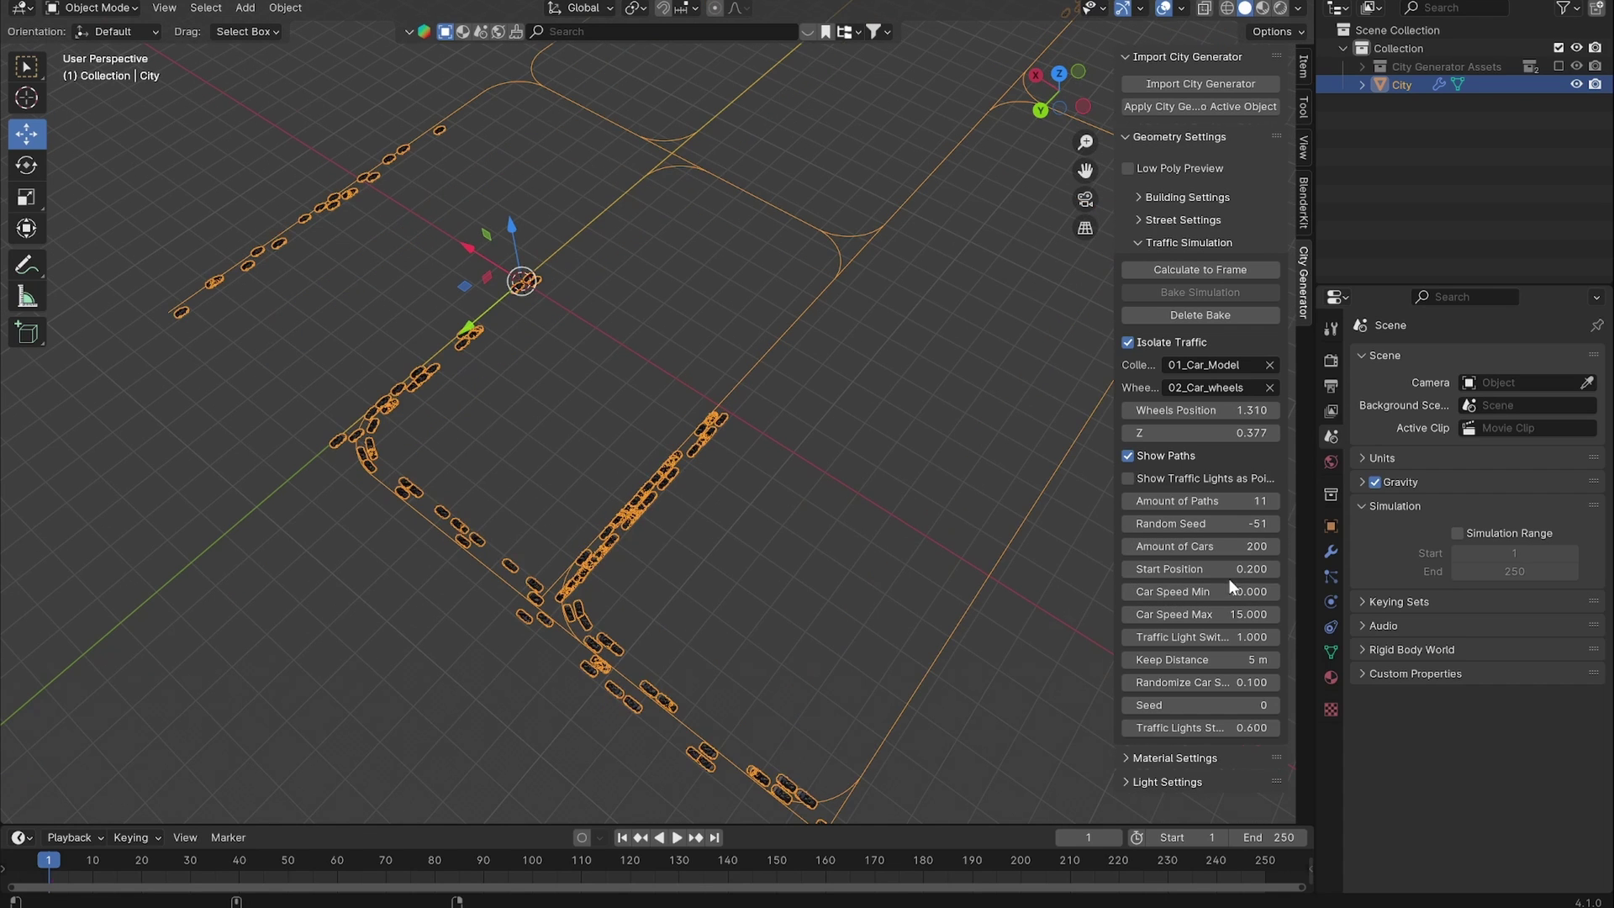
# Try a Start Position of 0.692 for the cars and play the traffic animation close to an intersection.
pyautogui.moveTo(1229, 572); pyautogui.dragTo(1339, 572)
pyautogui.moveTo(1231, 569)
pyautogui.mouseDown()
pyautogui.moveTo(1253, 569)
pyautogui.moveTo(1230, 572)
pyautogui.mouseUp()
pyautogui.press('space')
pyautogui.scroll(8, 763, 407)
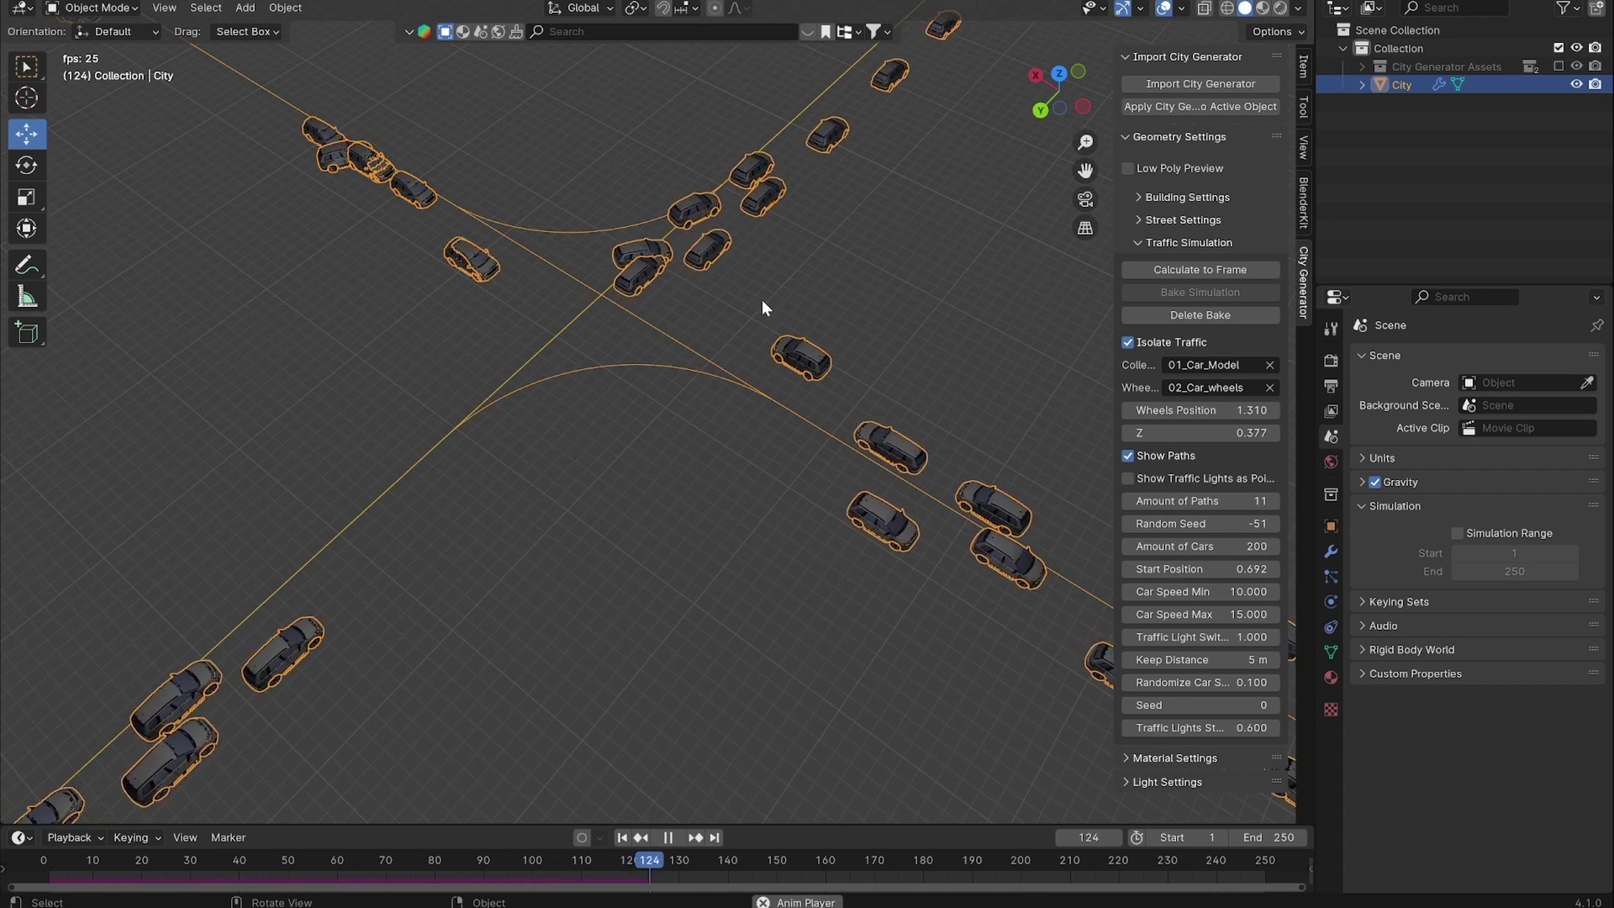
pyautogui.press('Escape')
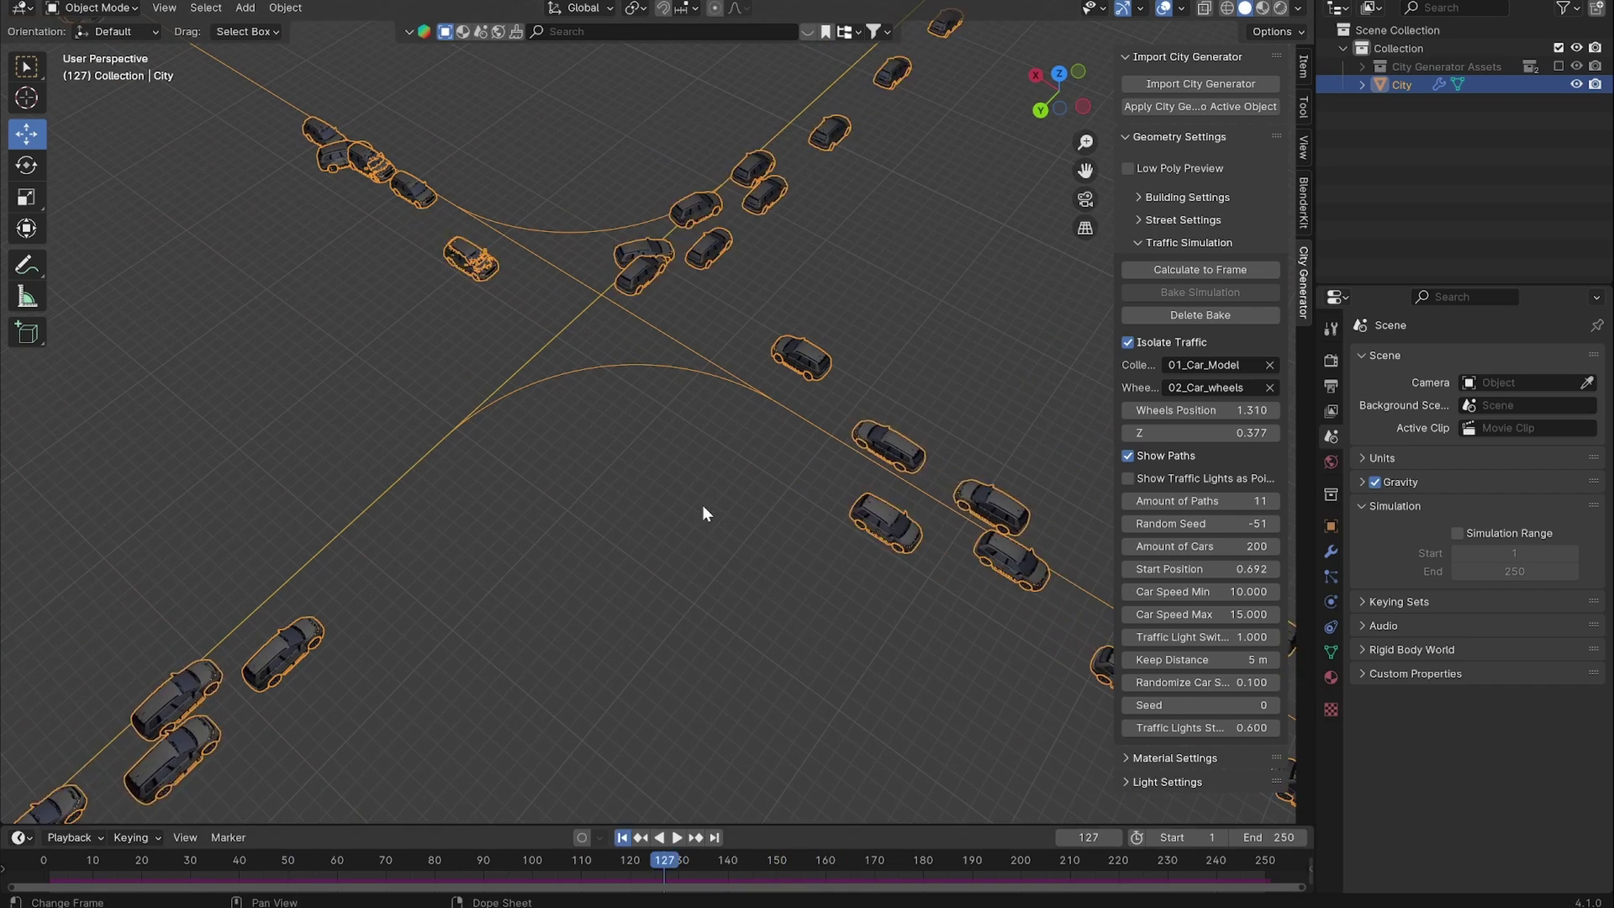
# Return to the first frame and set the Start Position of the cars to 0.043.
pyautogui.hotkey('shift', 'Left')
pyautogui.scroll(-5, 707, 499)
pyautogui.scroll(-3, 733, 341)
pyautogui.keyDown('shift'); pyautogui.moveTo(709, 494); pyautogui.dragTo(772, 310, button='middle'); pyautogui.keyUp('shift')
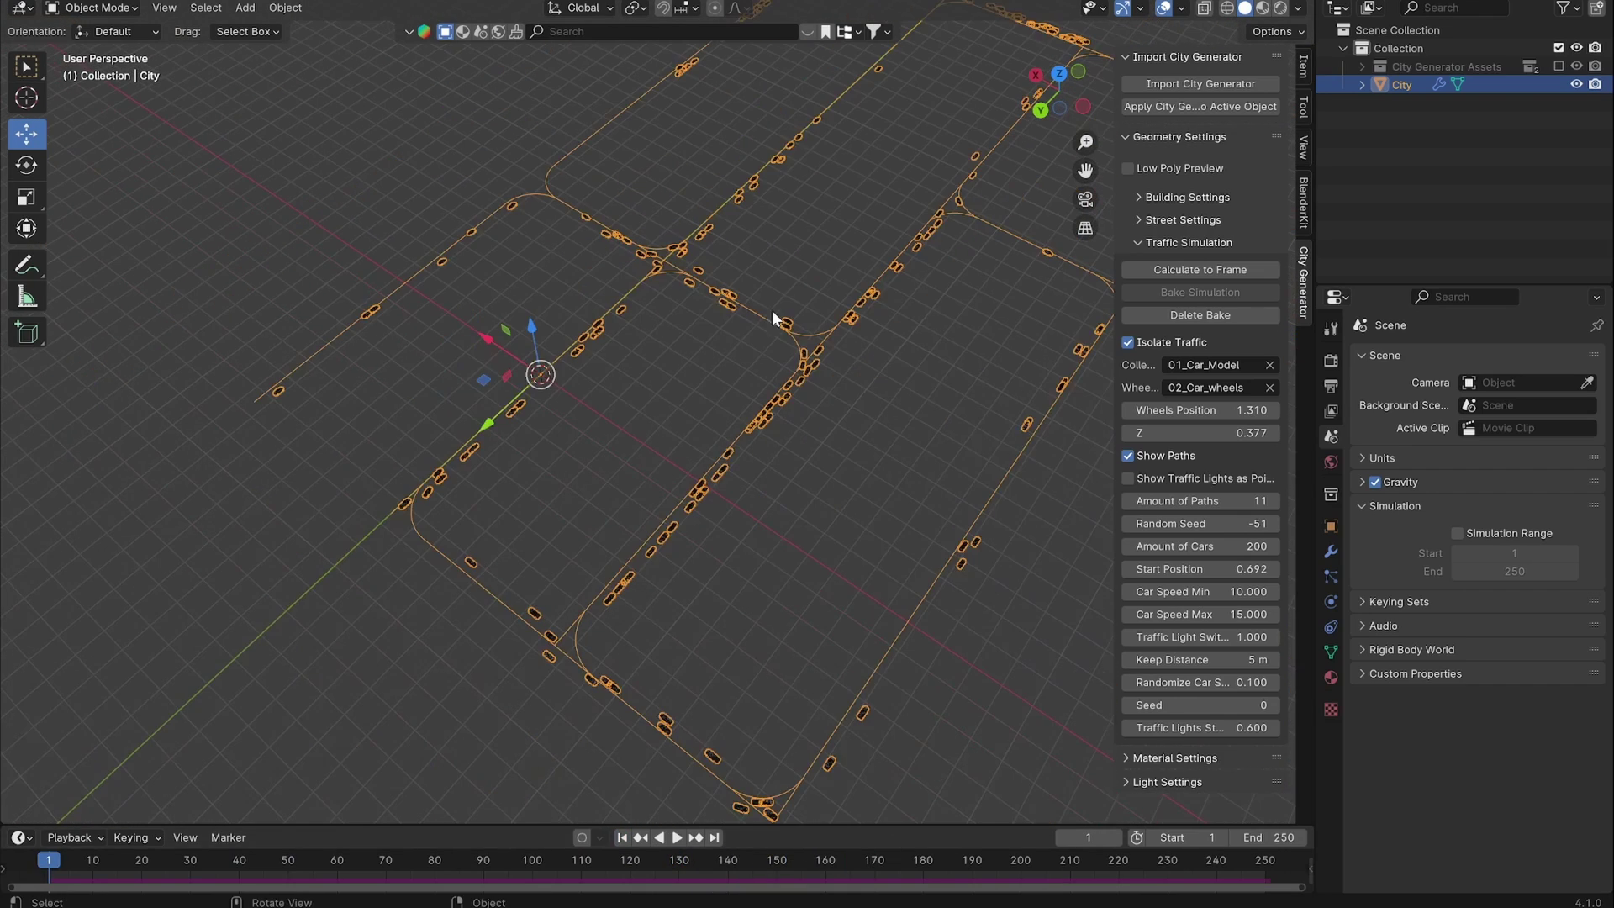
pyautogui.moveTo(1202, 570); pyautogui.dragTo(1098, 569)
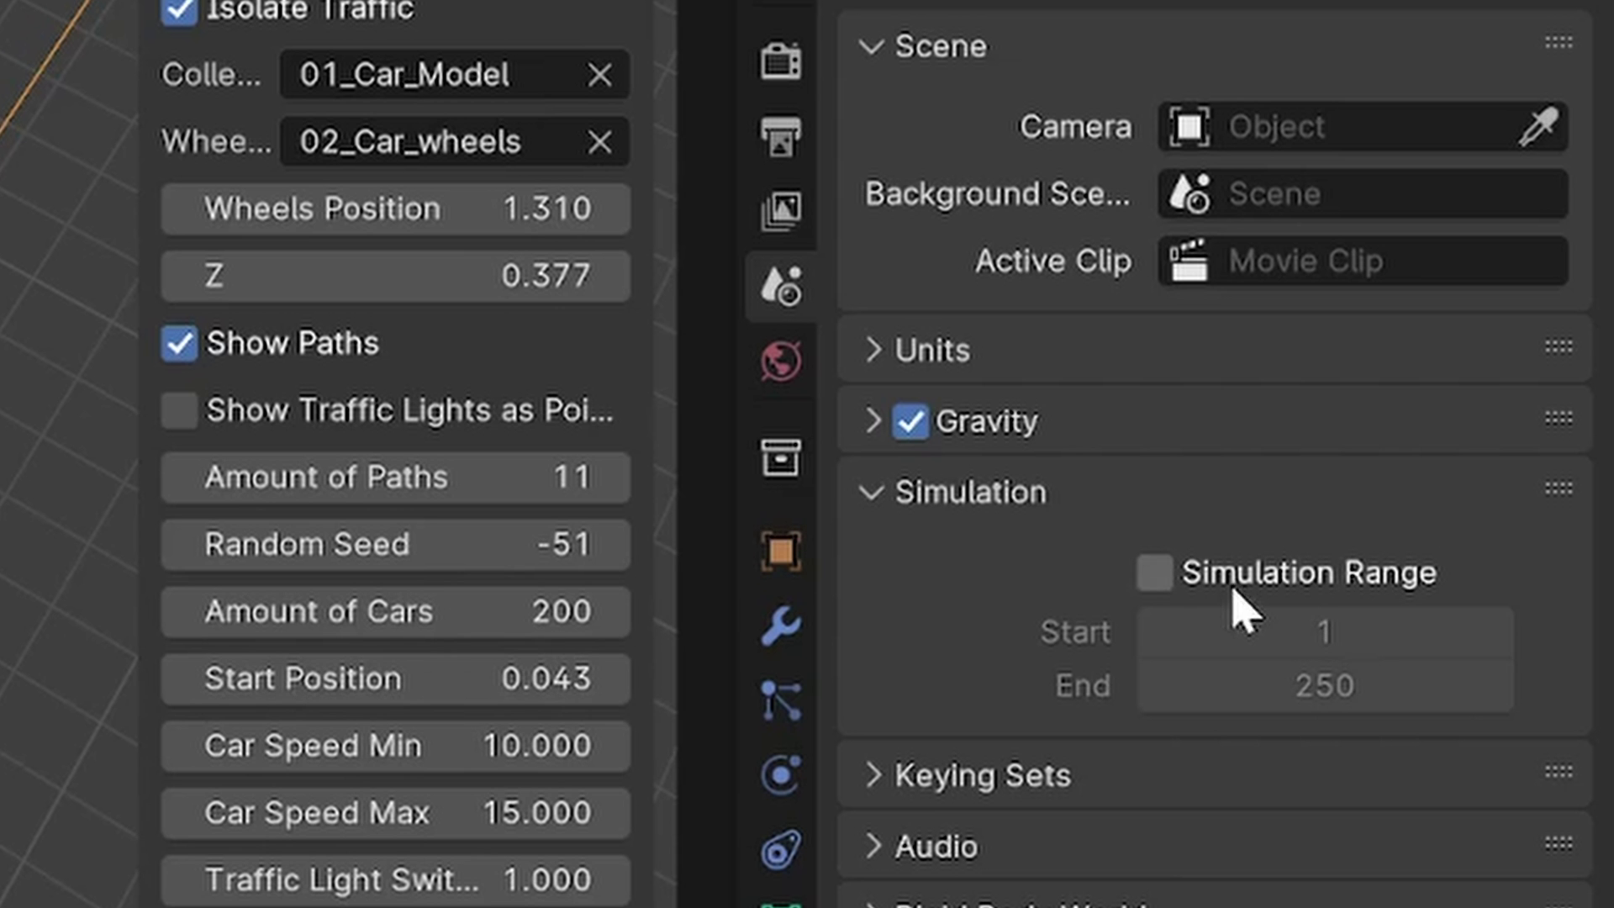
# Enable the scene's Simulation Range and set its start frame to -1000.
pyautogui.click(1233, 585)
pyautogui.click(1365, 633)
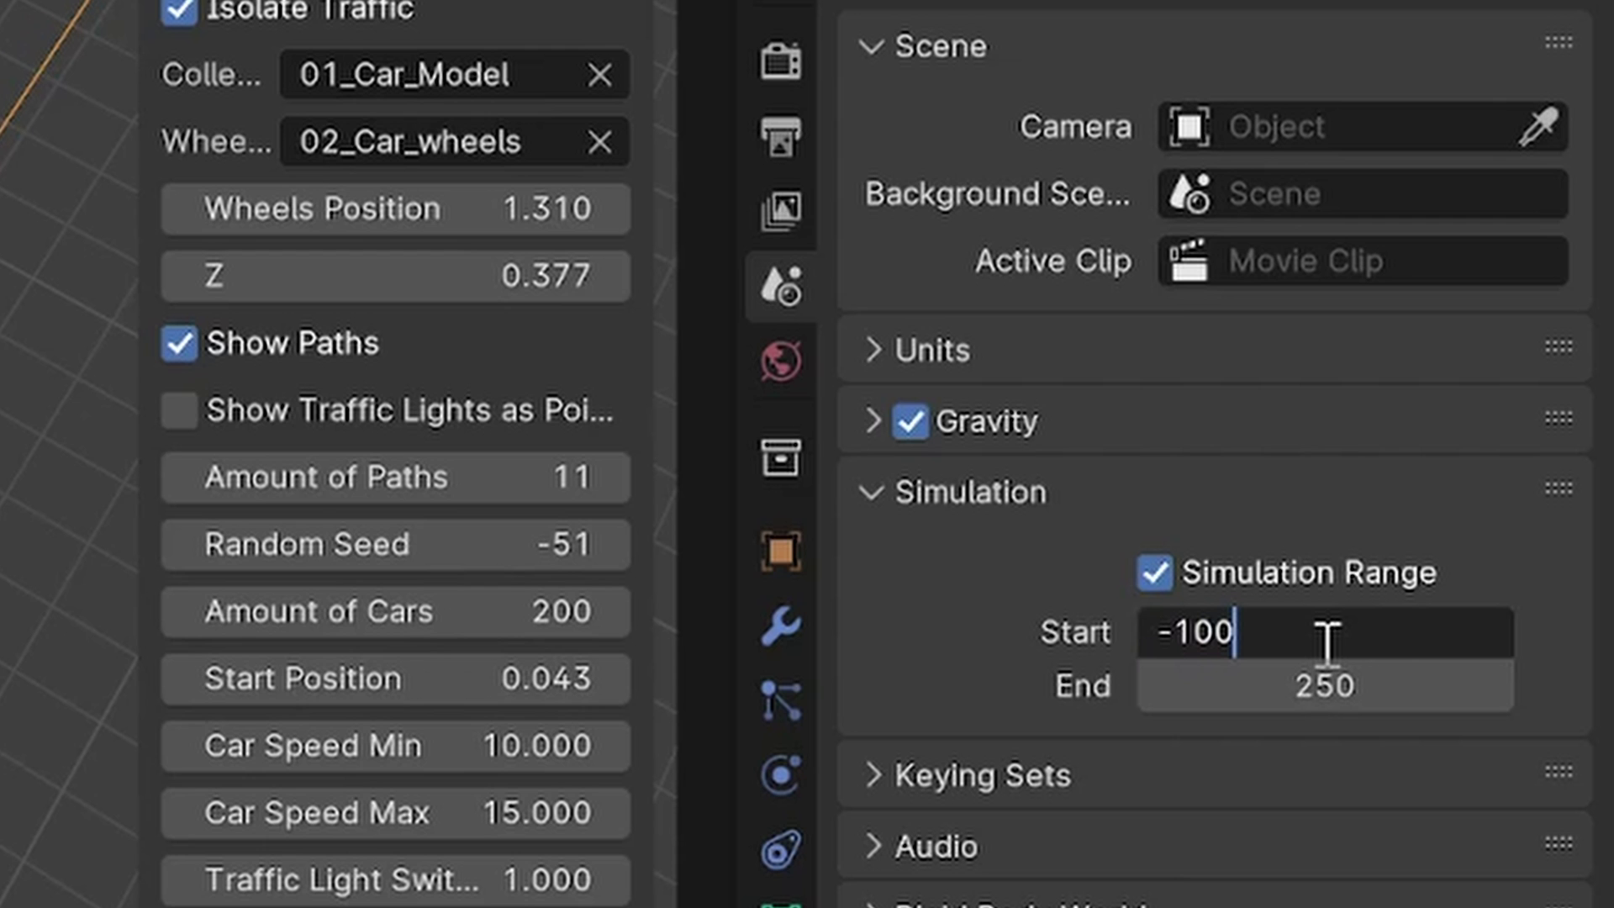
pyautogui.write('-1000')
pyautogui.press('Return')
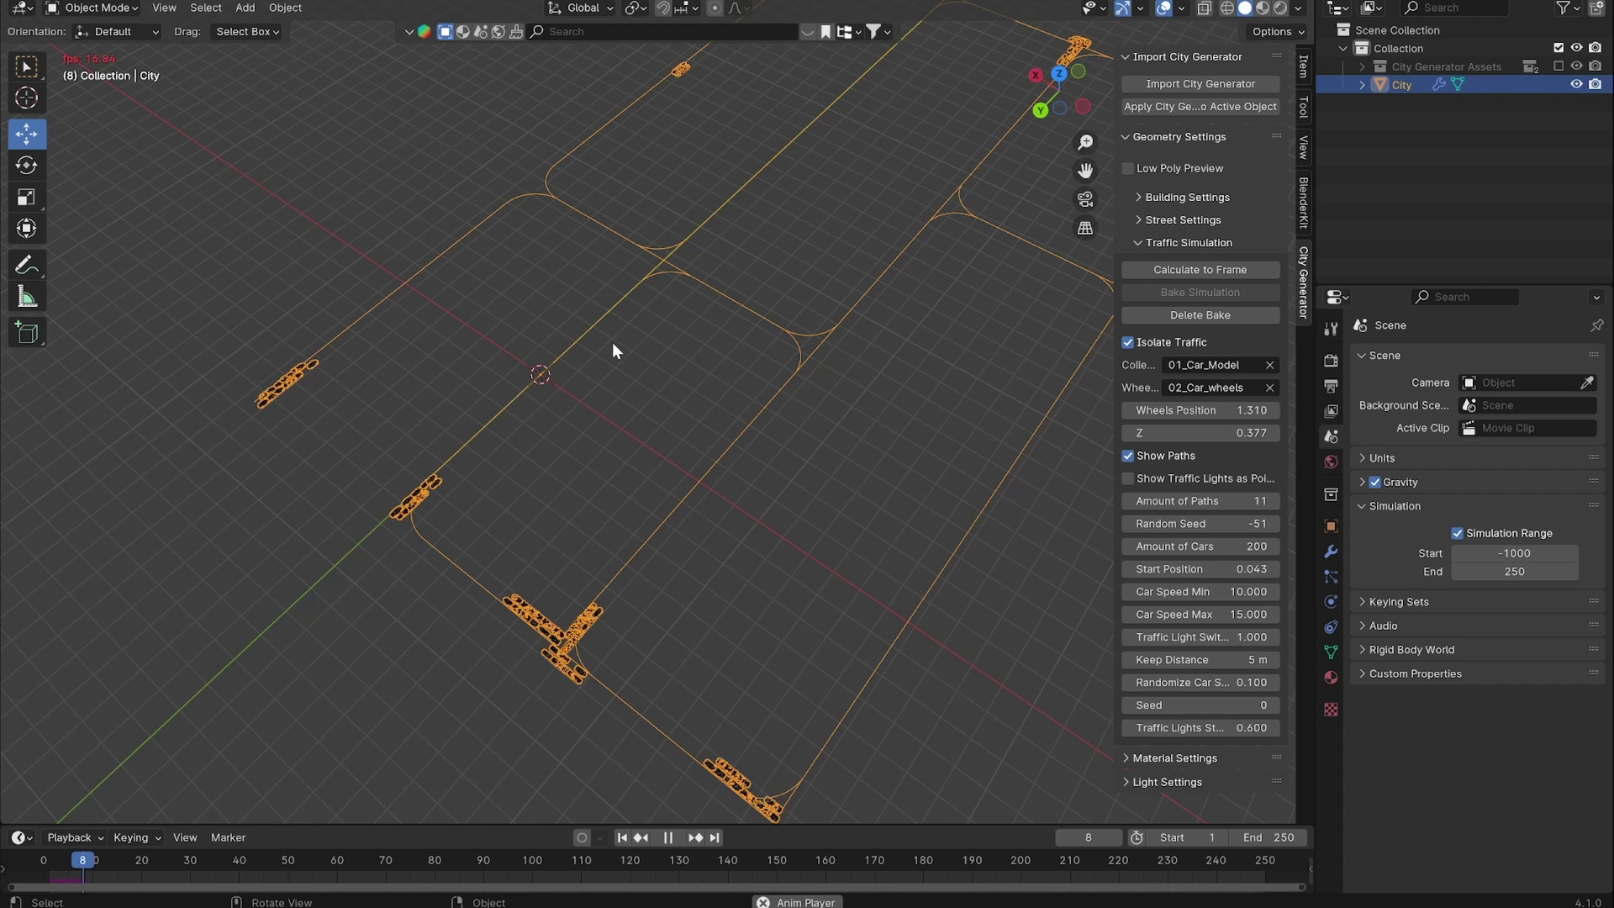
# Watch and stop the traffic playback, and set Car Speed Min to 30.800 and Car Speed Max to 35.800.
pyautogui.moveTo(475, 335); pyautogui.dragTo(843, 456, button='middle')
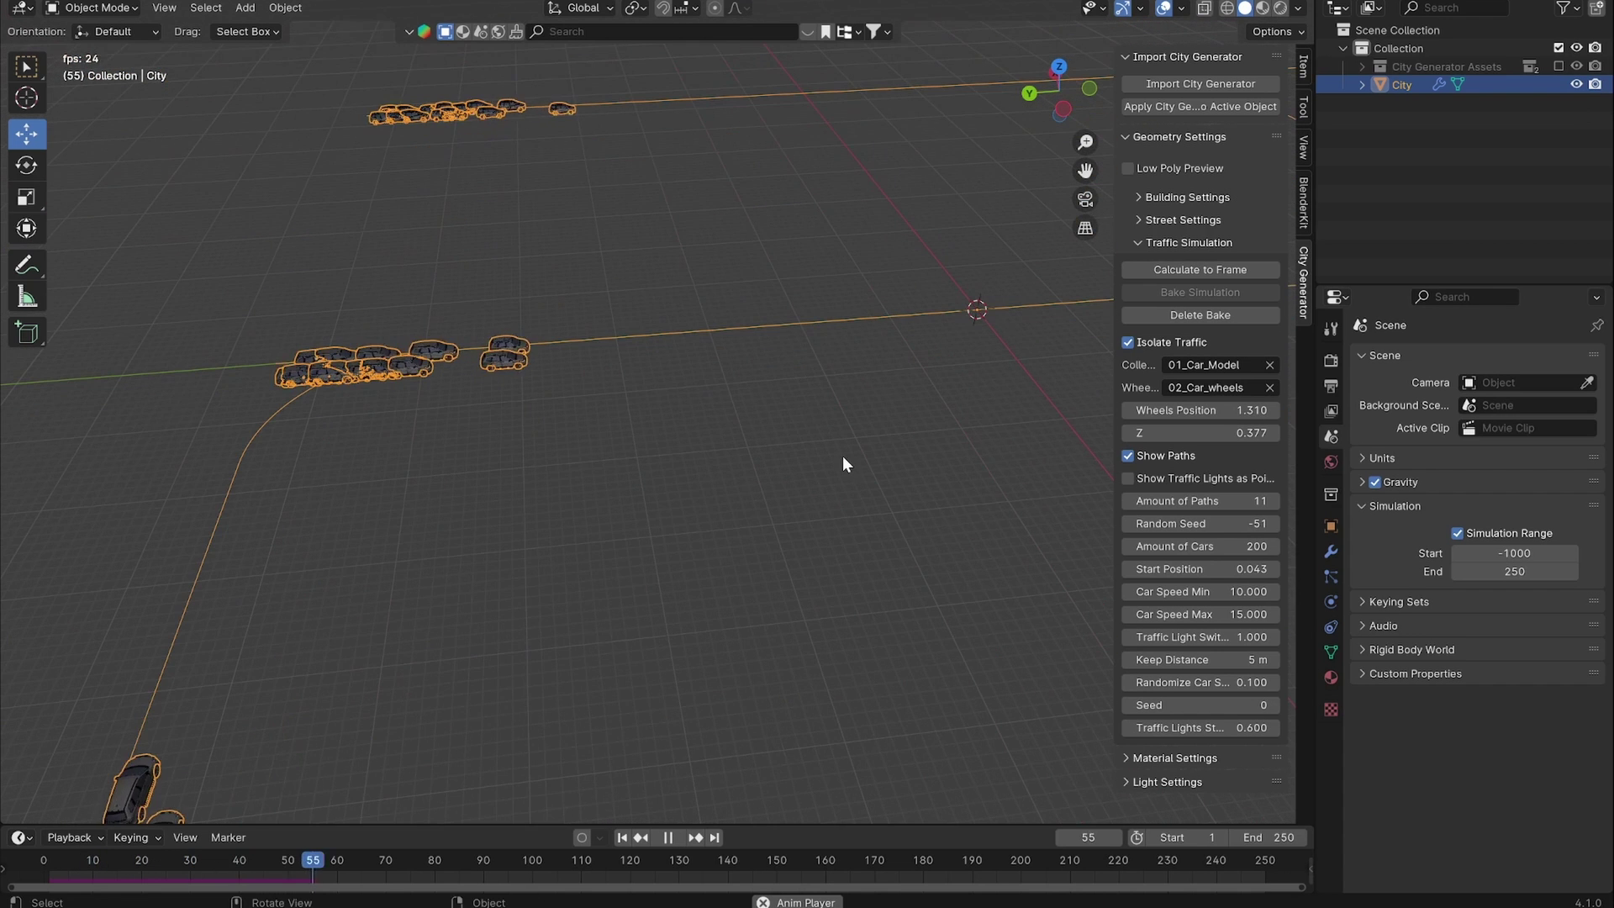
pyautogui.press('space')
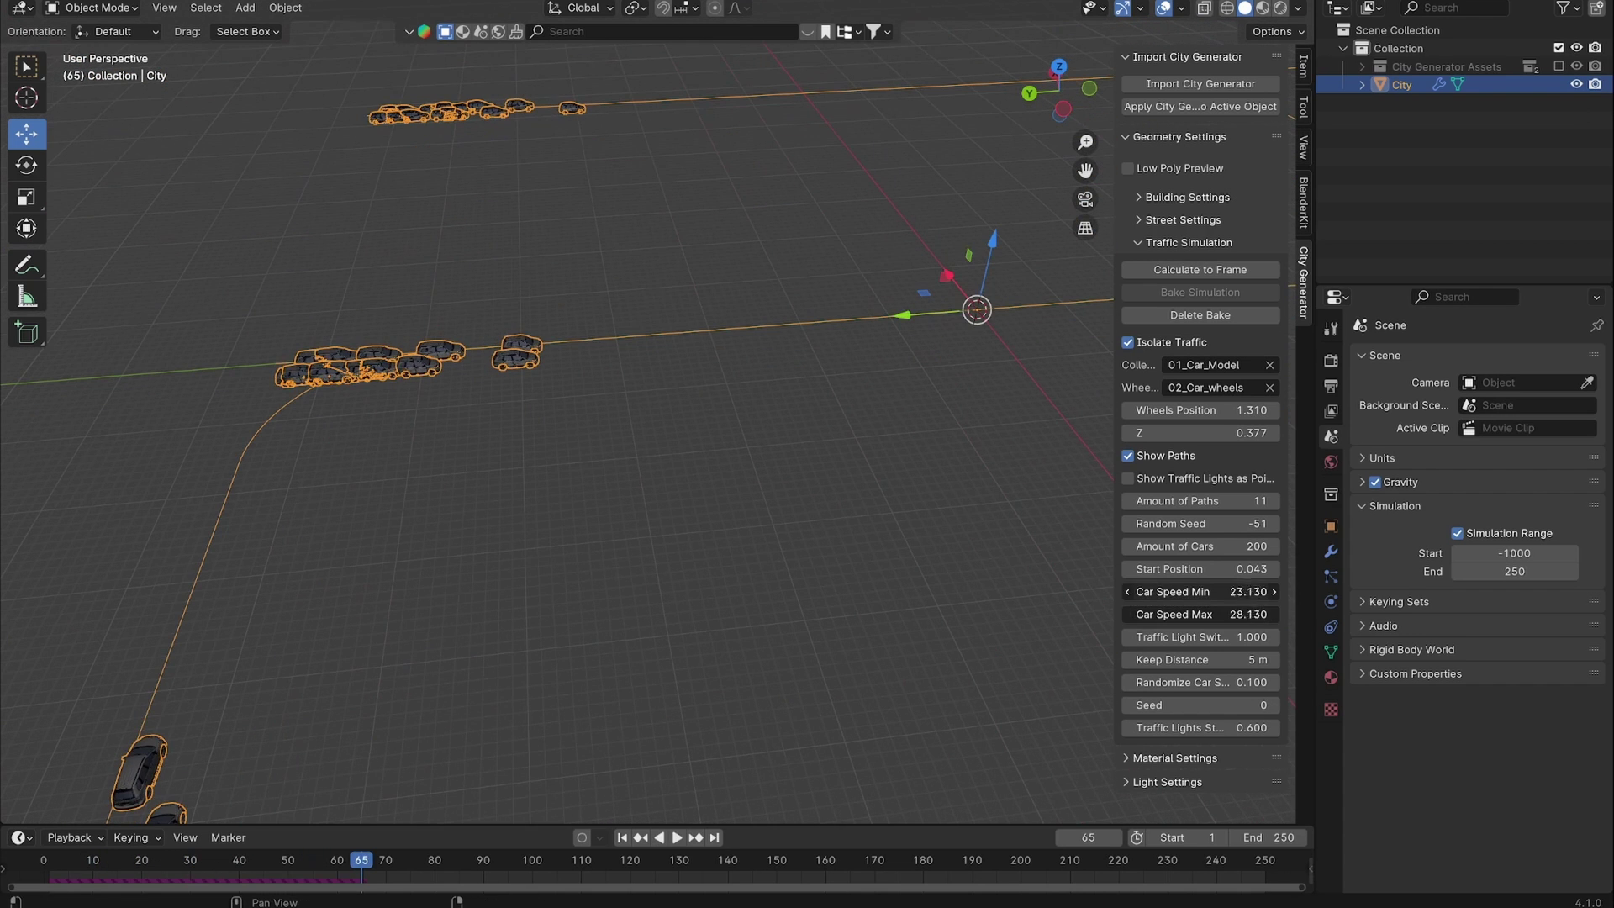
pyautogui.moveTo(1201, 592); pyautogui.dragTo(1219, 592)
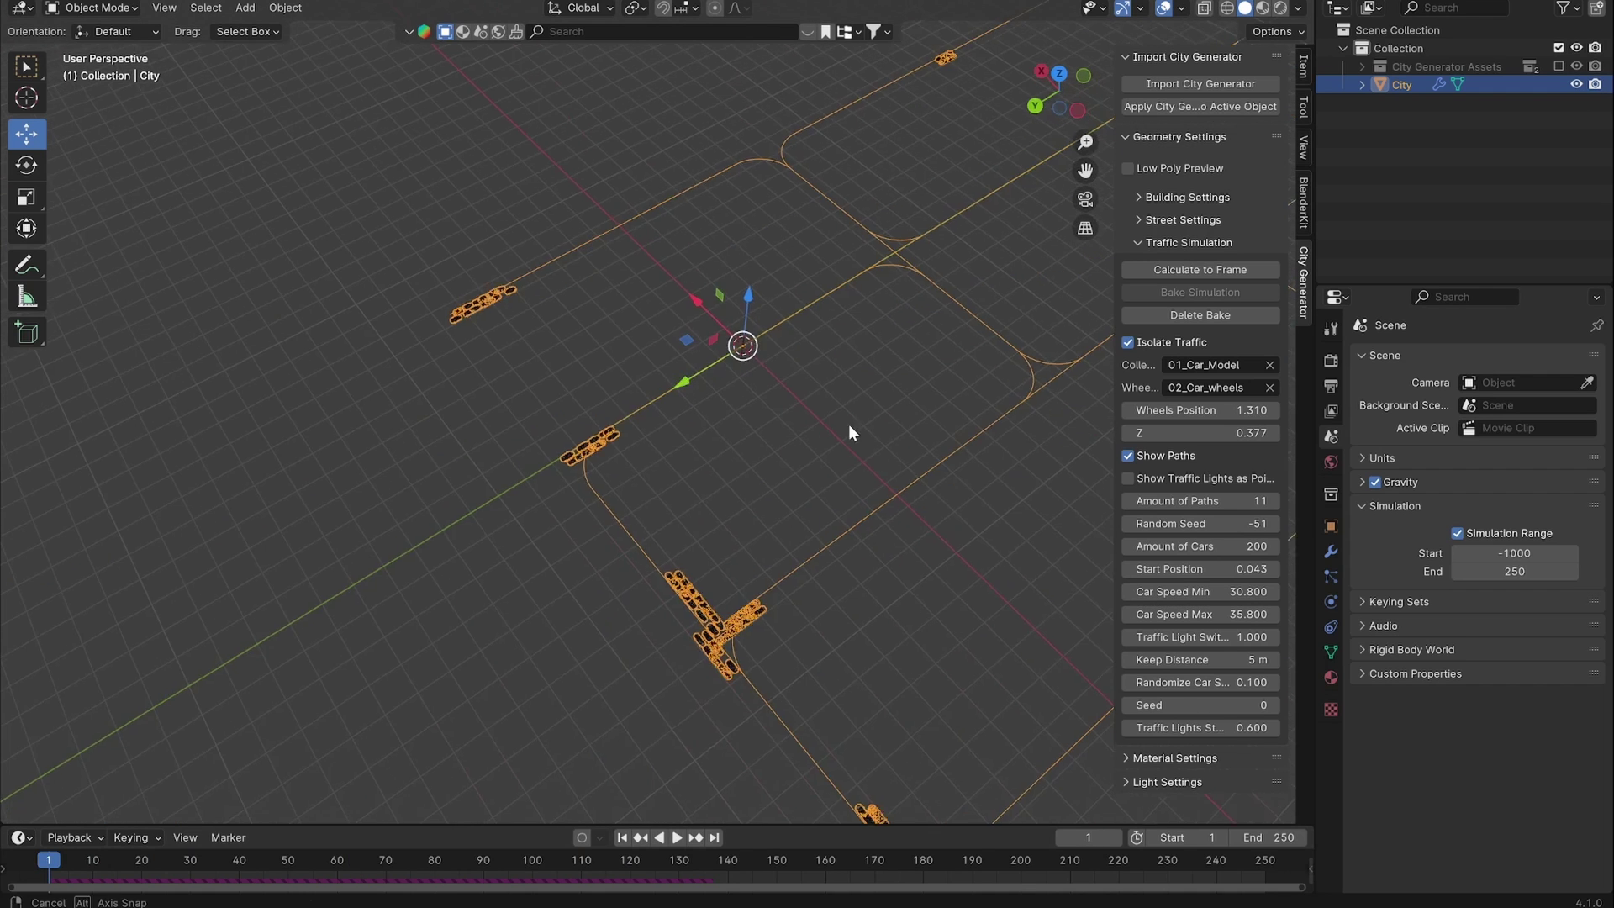
pyautogui.scroll(-2, 850, 424)
pyautogui.keyDown('shift'); pyautogui.moveTo(850, 424); pyautogui.dragTo(676, 428, button='middle'); pyautogui.keyUp('shift')
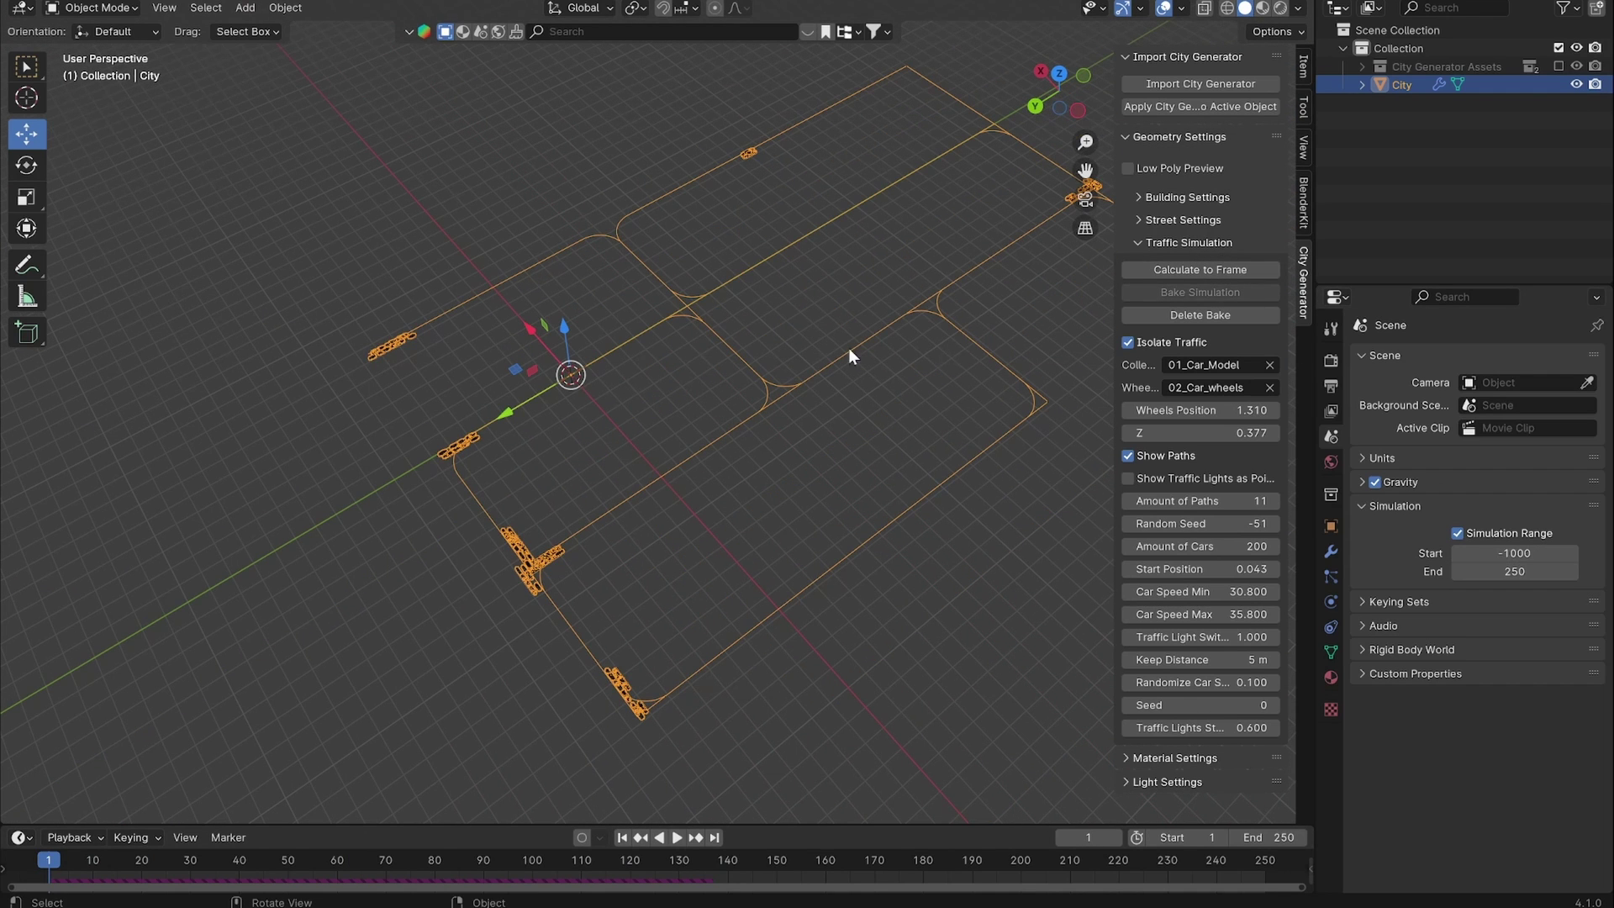
# Save the file as untitled.blend and bake the traffic simulation.
pyautogui.hotkey('ctrl', 's')
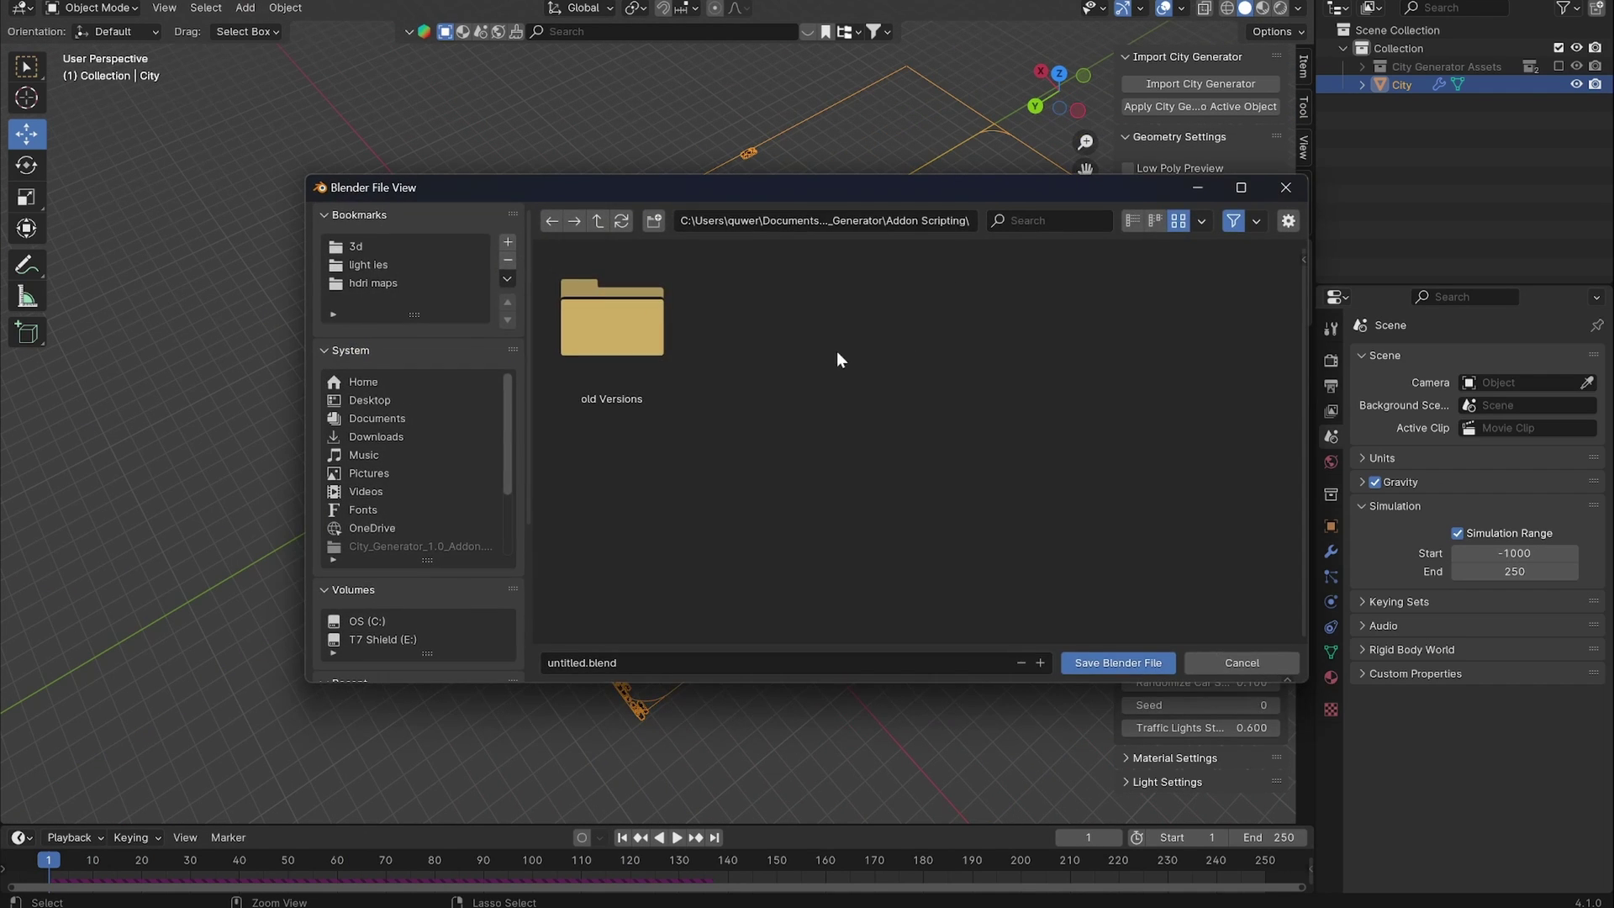
pyautogui.press('Return')
pyautogui.click(1192, 292)
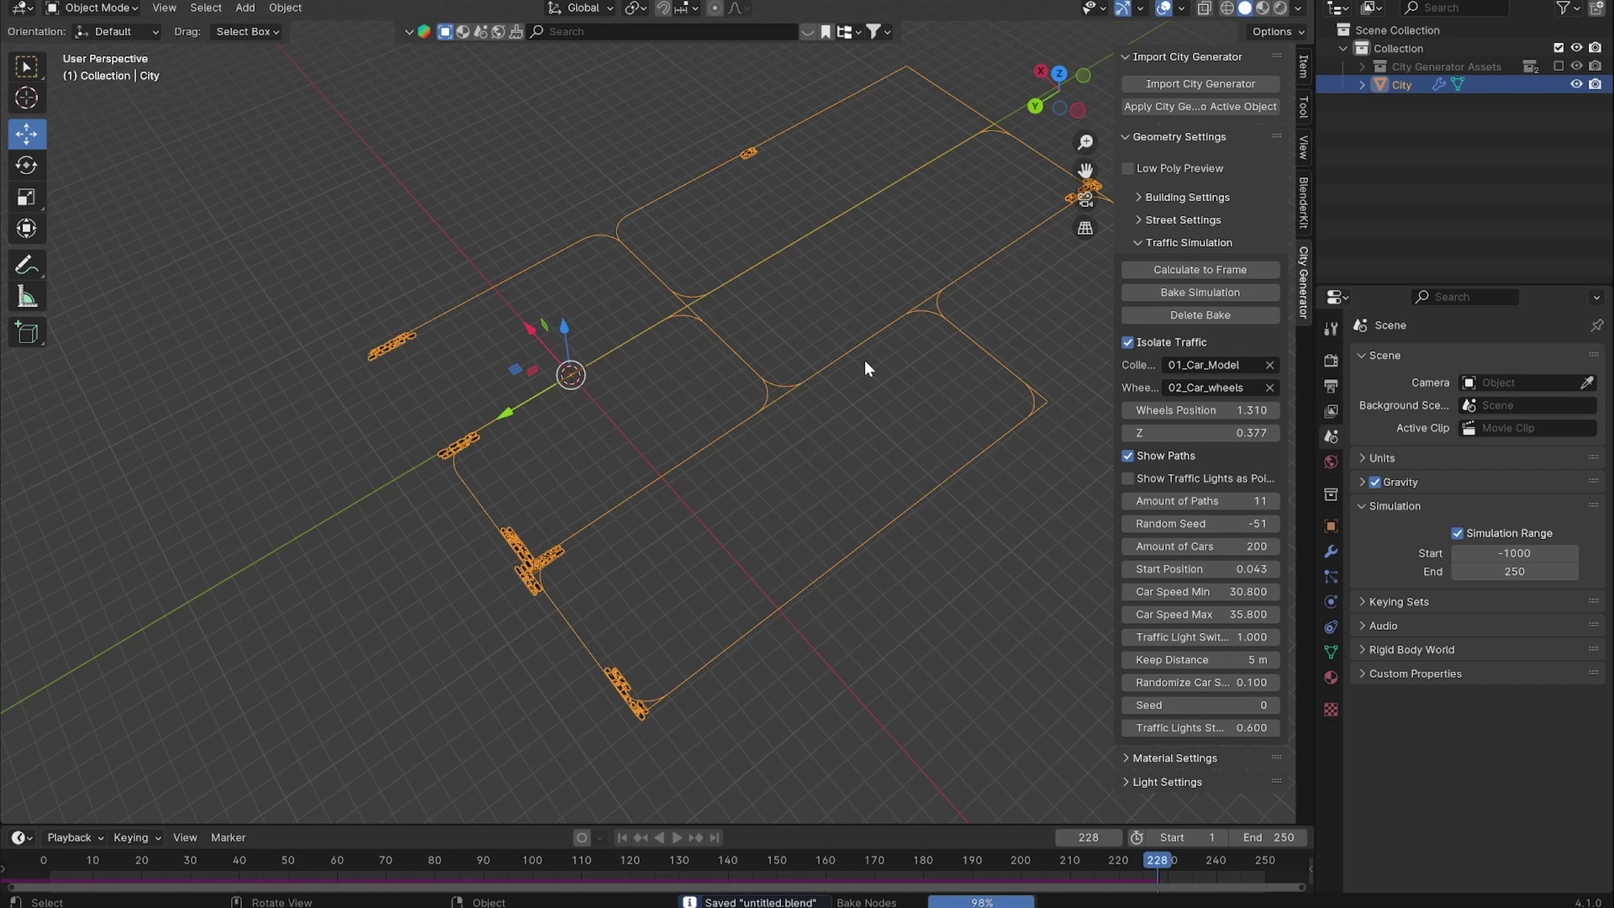
# Play the baked traffic simulation from the first frame and examine how the cars move through the intersections.
pyautogui.hotkey('shift', 'Left')
pyautogui.scroll(2, 806, 366)
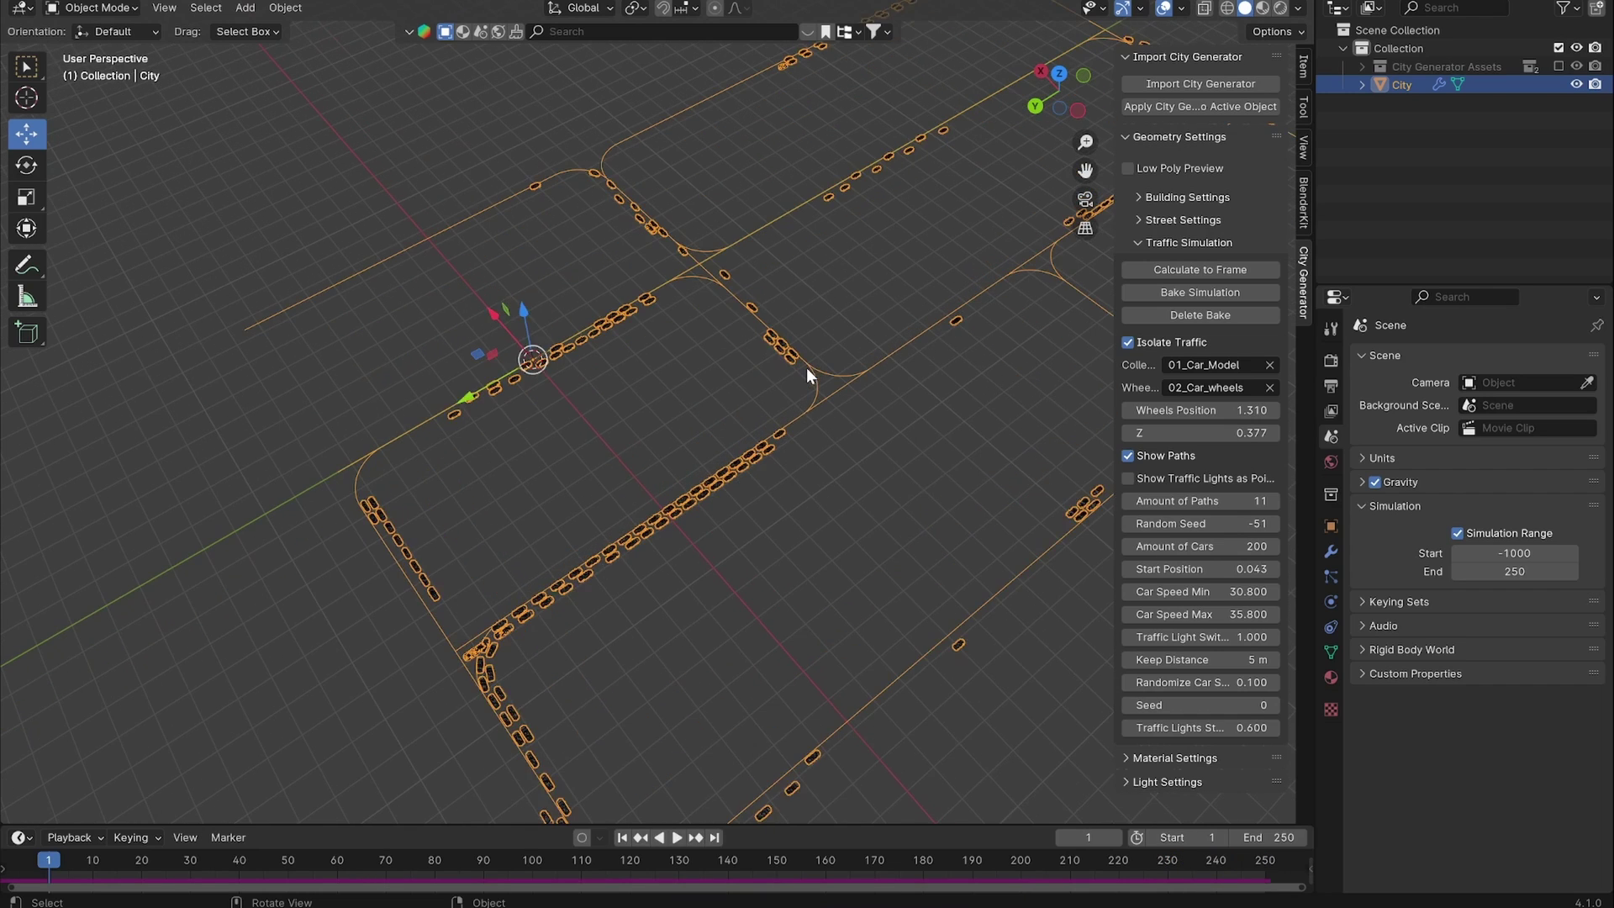
pyautogui.press('space')
pyautogui.scroll(1, 798, 376)
pyautogui.scroll(1, 790, 285)
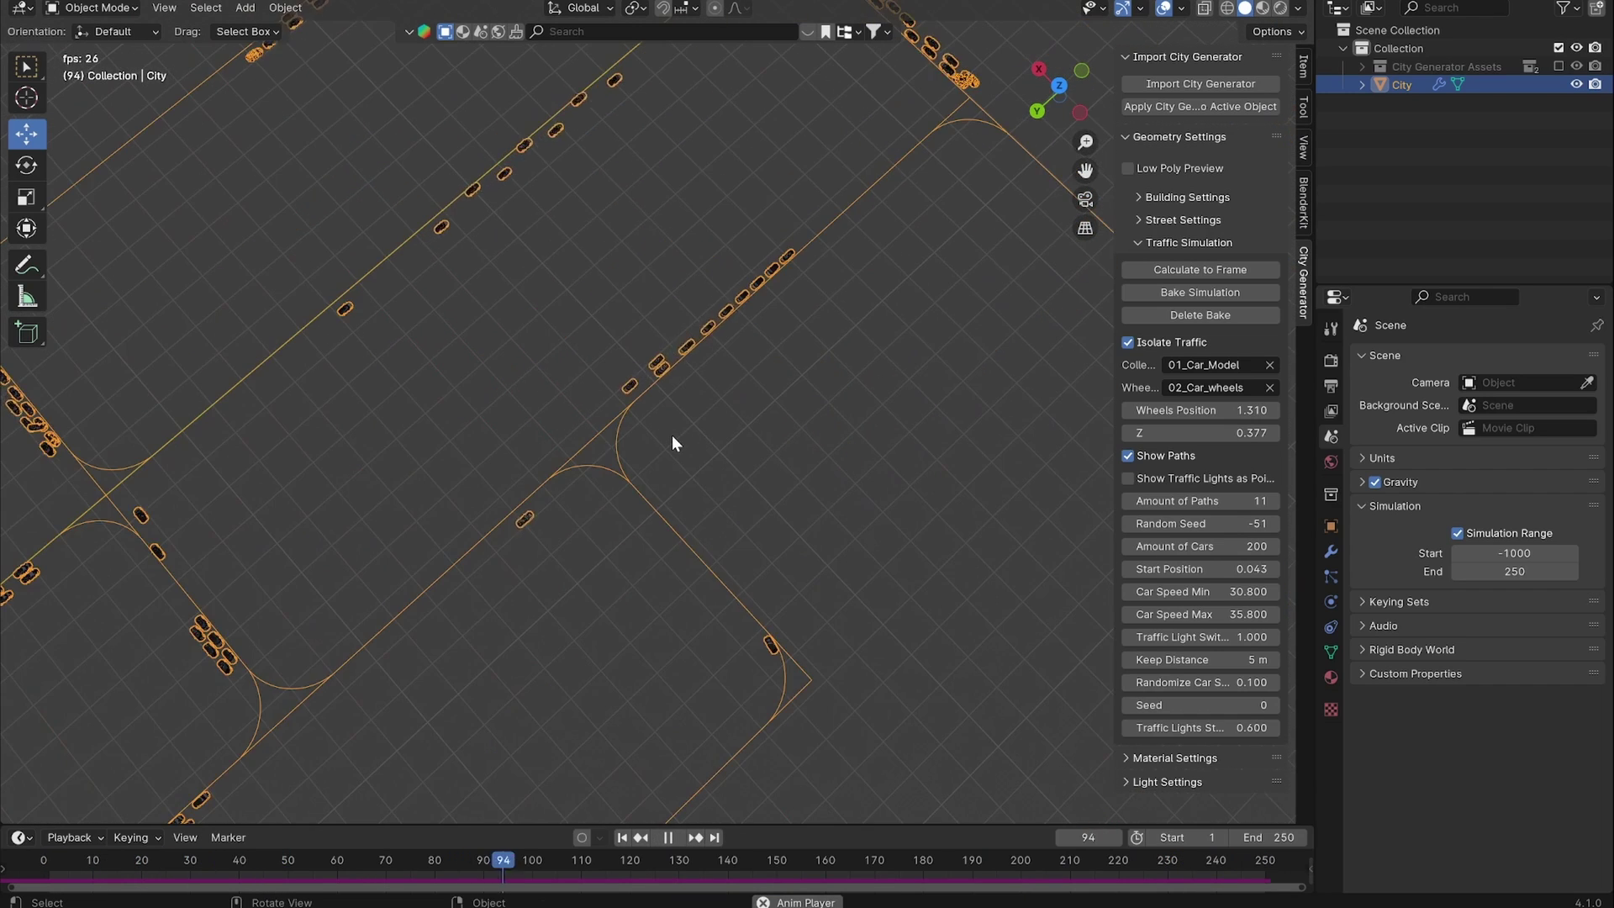
pyautogui.scroll(3, 672, 439)
pyautogui.moveTo(665, 434); pyautogui.dragTo(623, 334, button='middle')
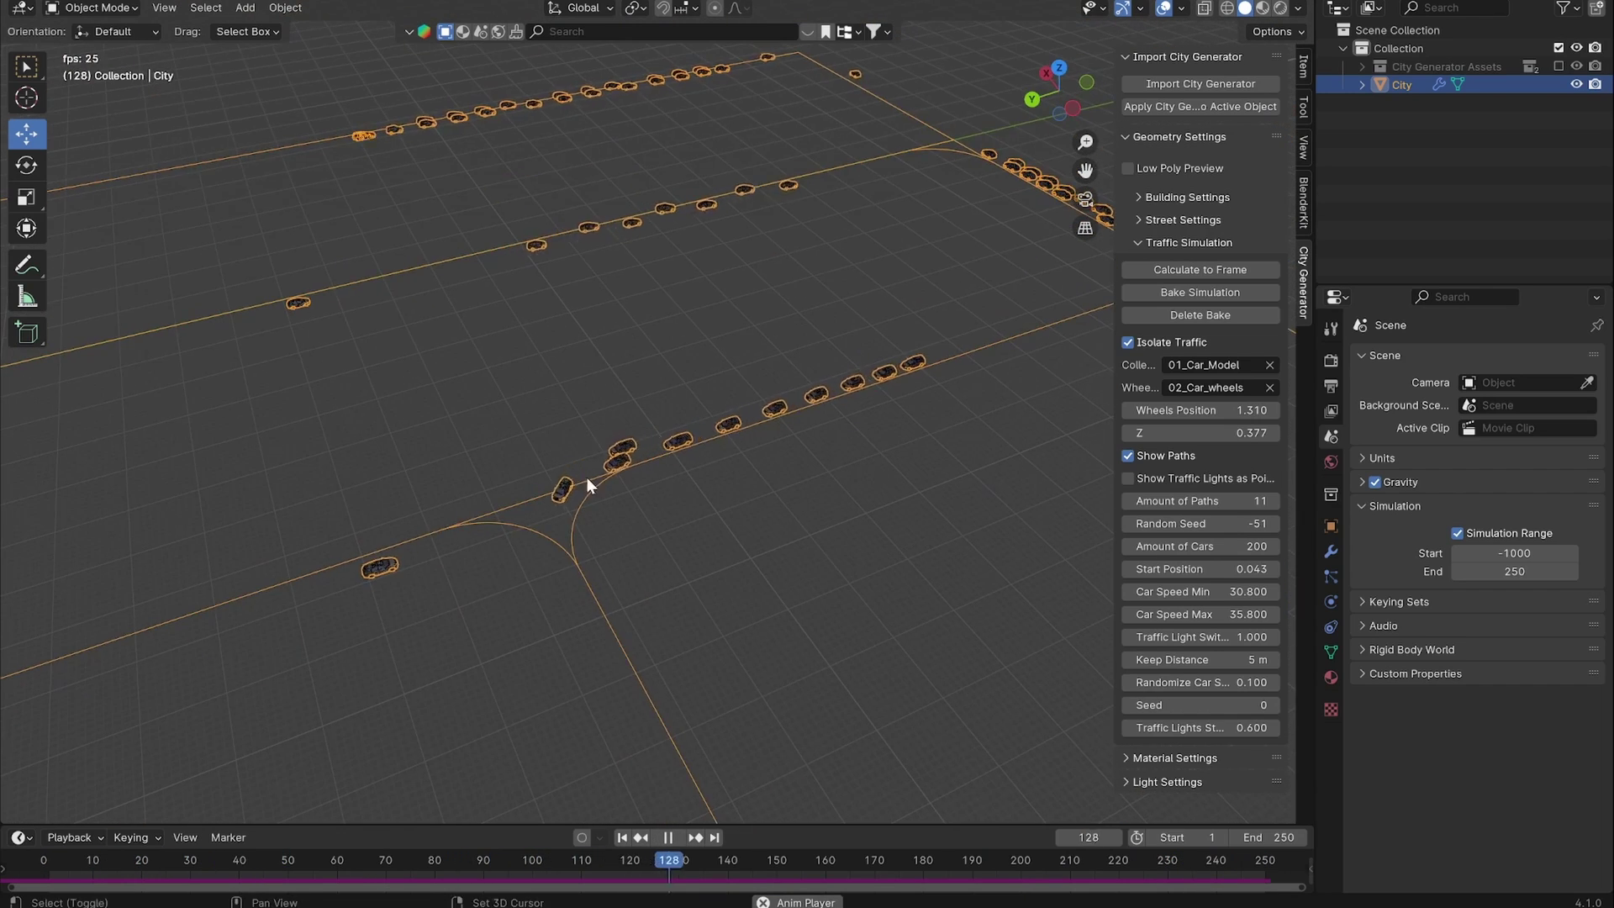
pyautogui.keyDown('shift'); pyautogui.moveTo(587, 477); pyautogui.dragTo(644, 400, button='middle'); pyautogui.keyUp('shift')
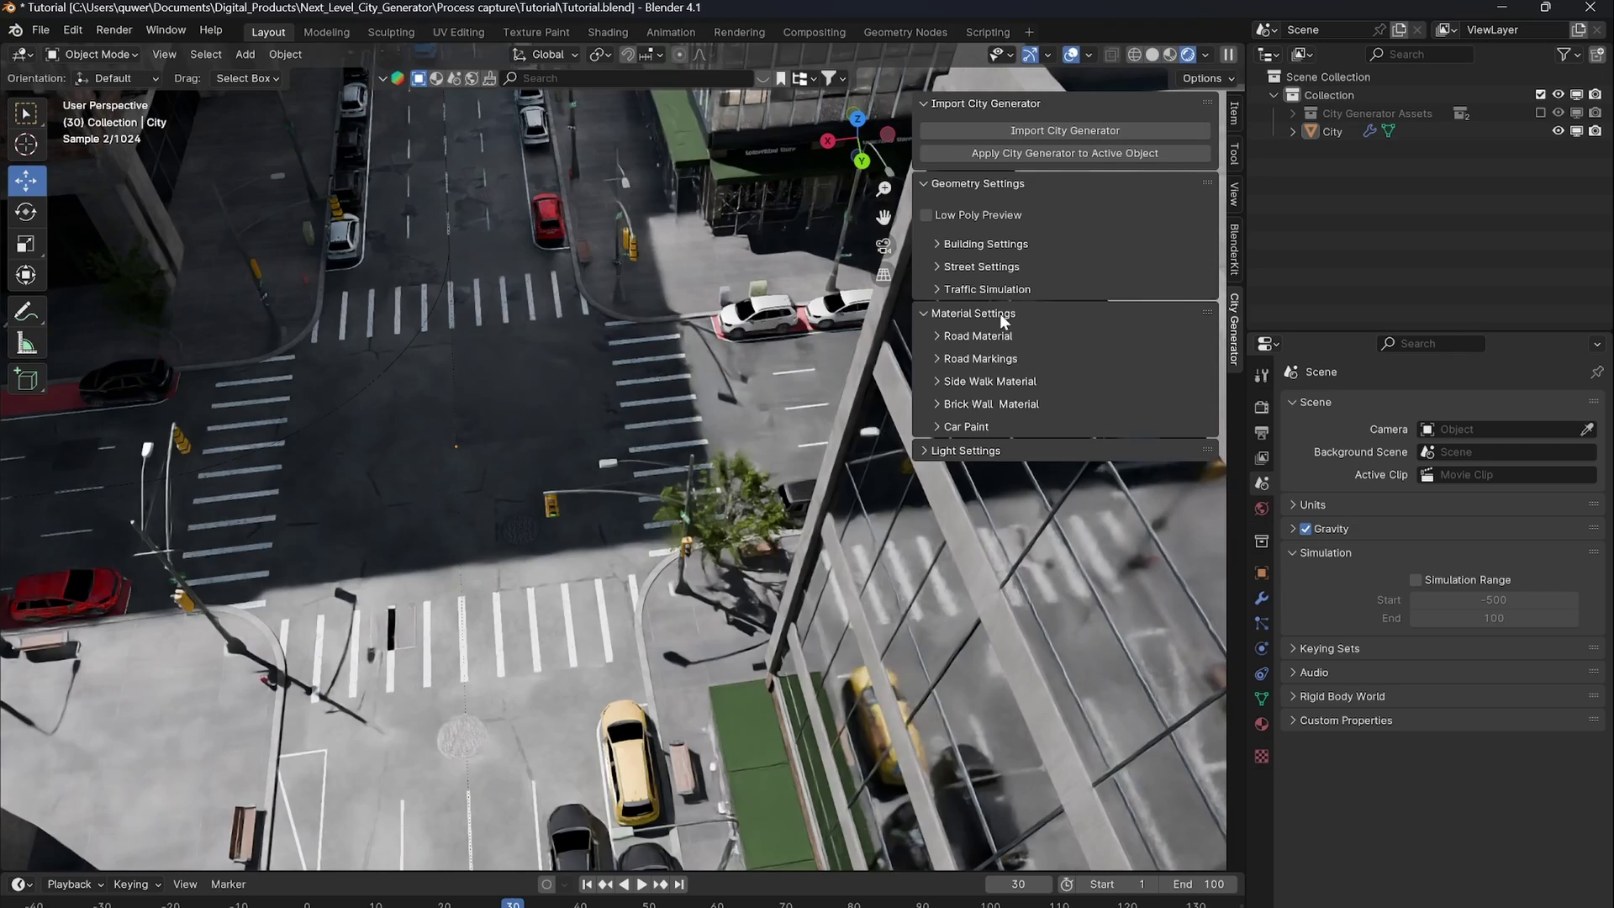
# In the Road Material settings, try the Texture Mask Scale and set the Puddle Roughness to 0.700.
pyautogui.scroll(-8, 679, 397)
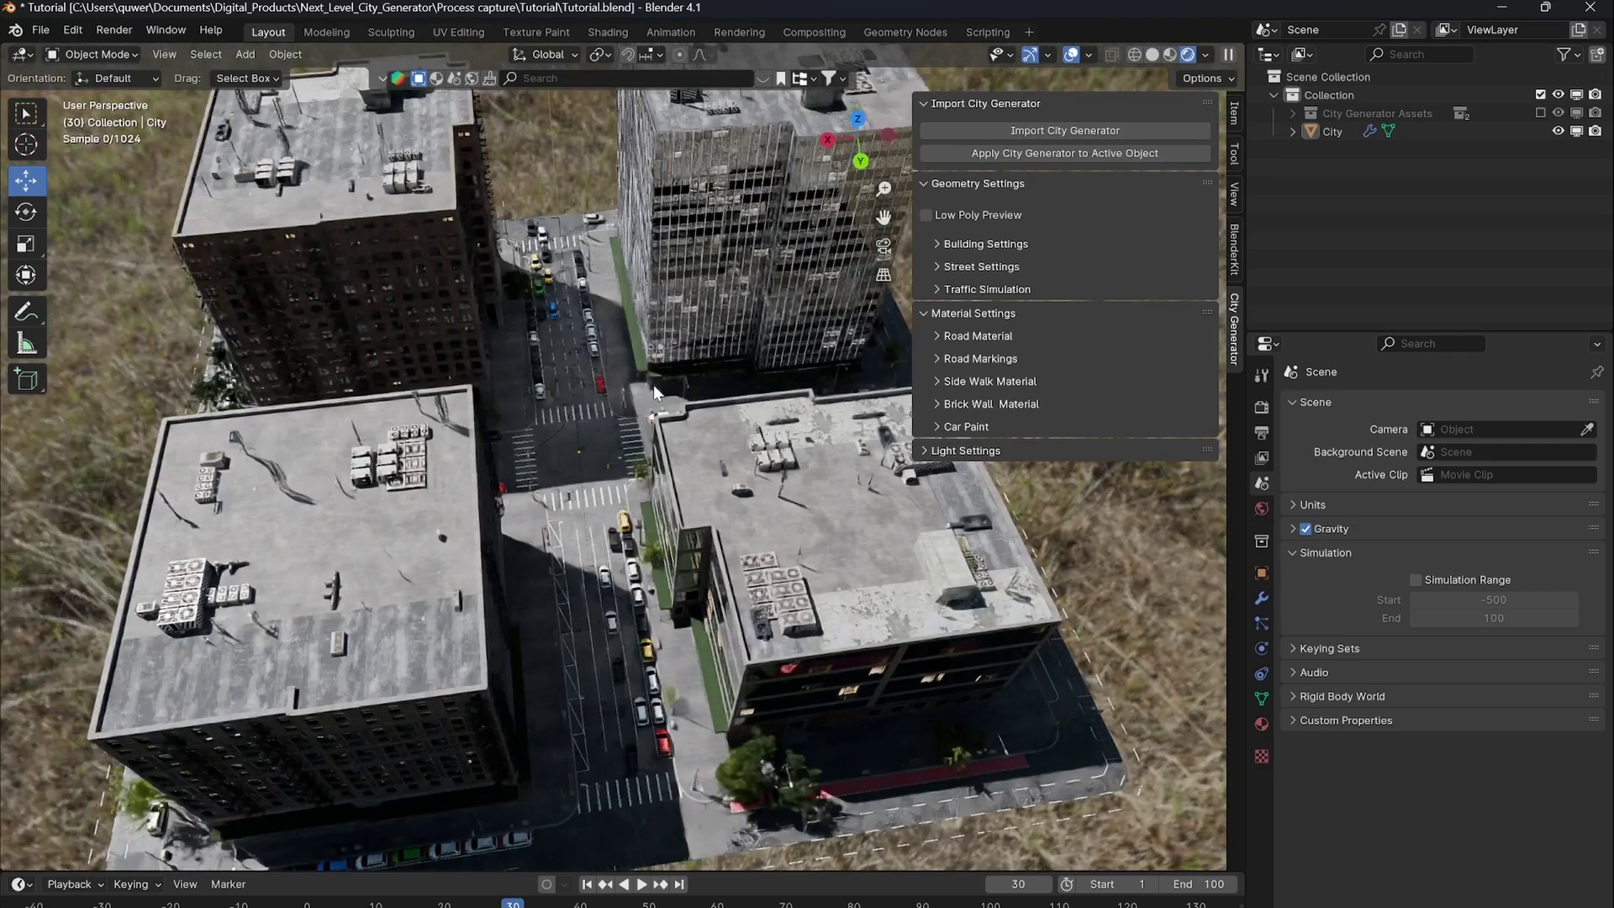
pyautogui.moveTo(653, 386); pyautogui.dragTo(456, 344, button='middle')
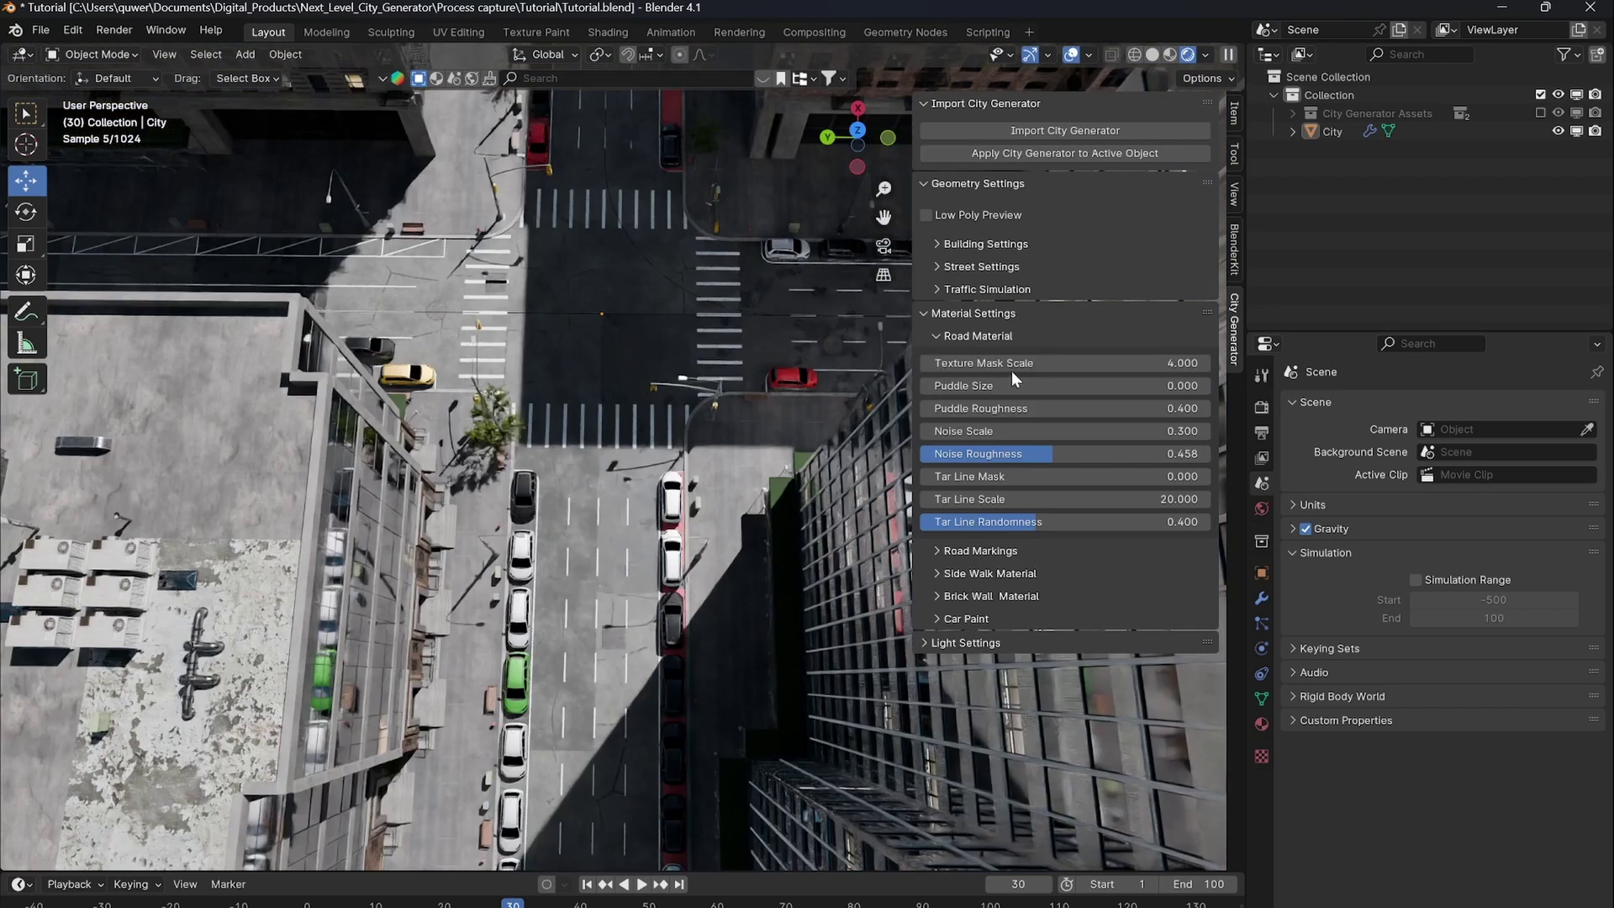
pyautogui.moveTo(1011, 371)
pyautogui.mouseDown()
pyautogui.moveTo(1055, 371)
pyautogui.moveTo(1011, 363)
pyautogui.mouseUp()
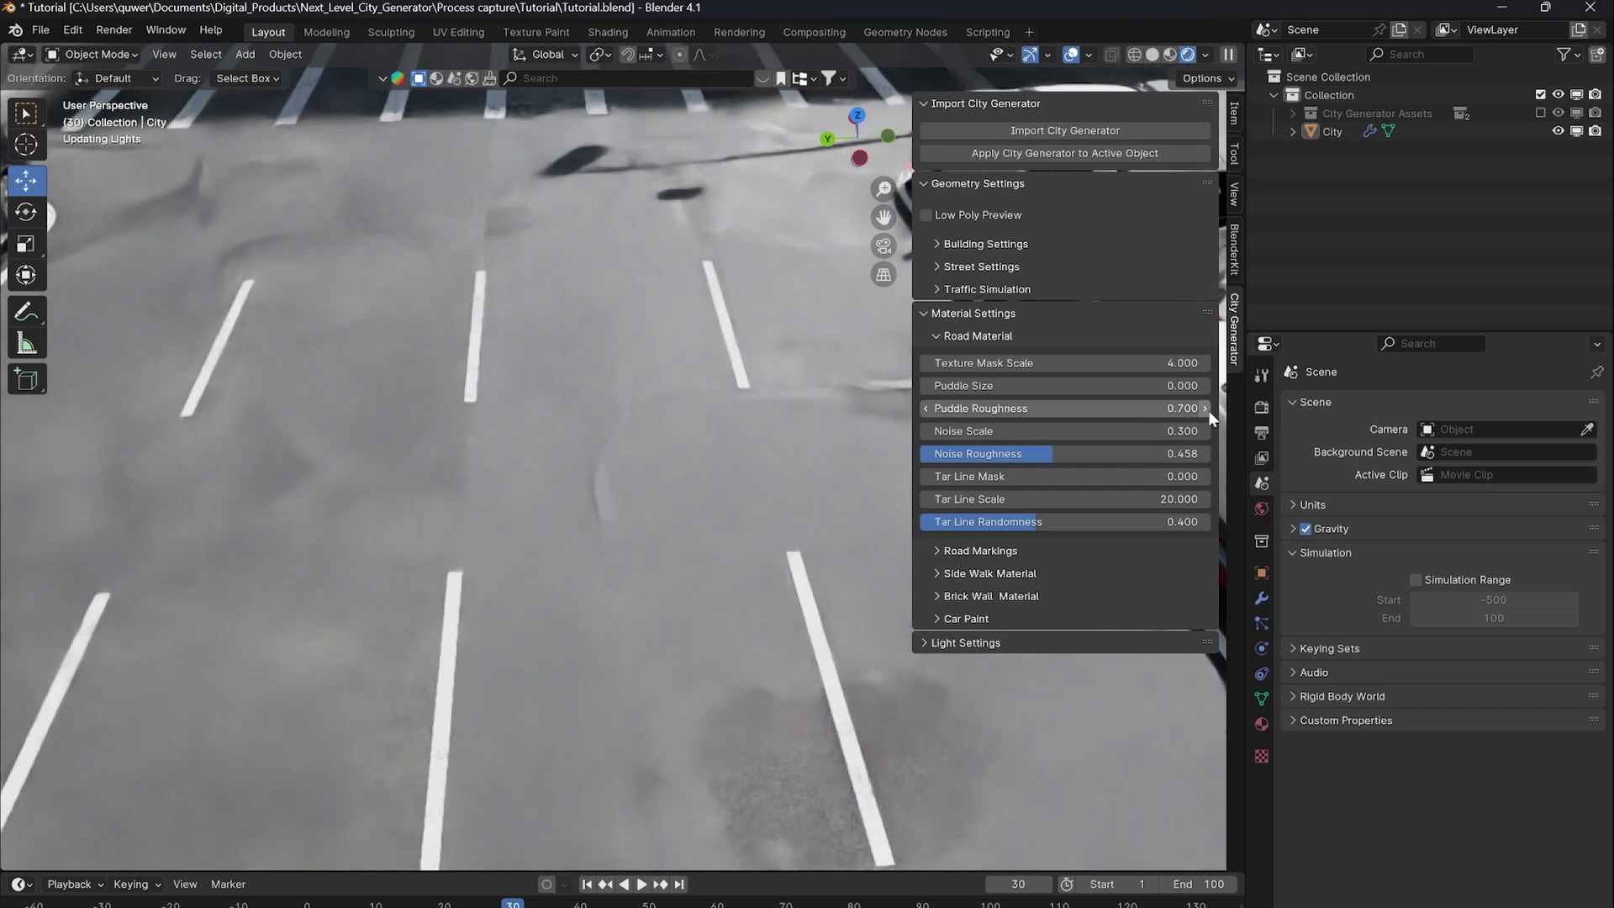
# Adjust the Tar Line Mask of the Road Material and try a different base color for the Road Markings.
pyautogui.scroll(-5, 666, 429)
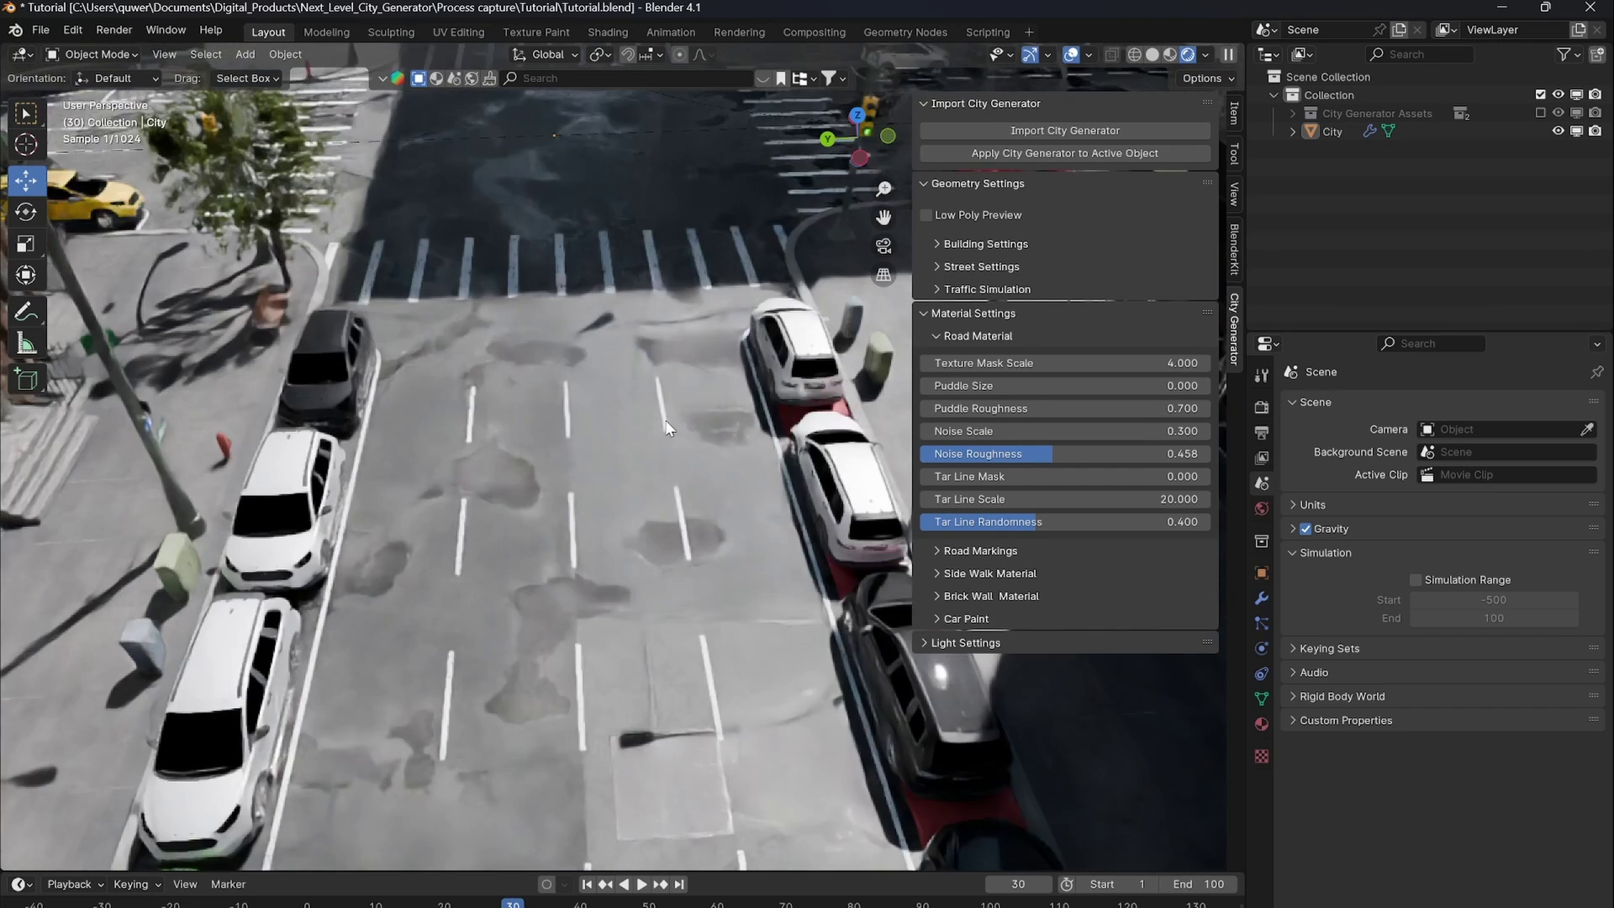
pyautogui.moveTo(1051, 476)
pyautogui.mouseDown()
pyautogui.moveTo(1072, 476)
pyautogui.moveTo(1034, 476)
pyautogui.mouseUp()
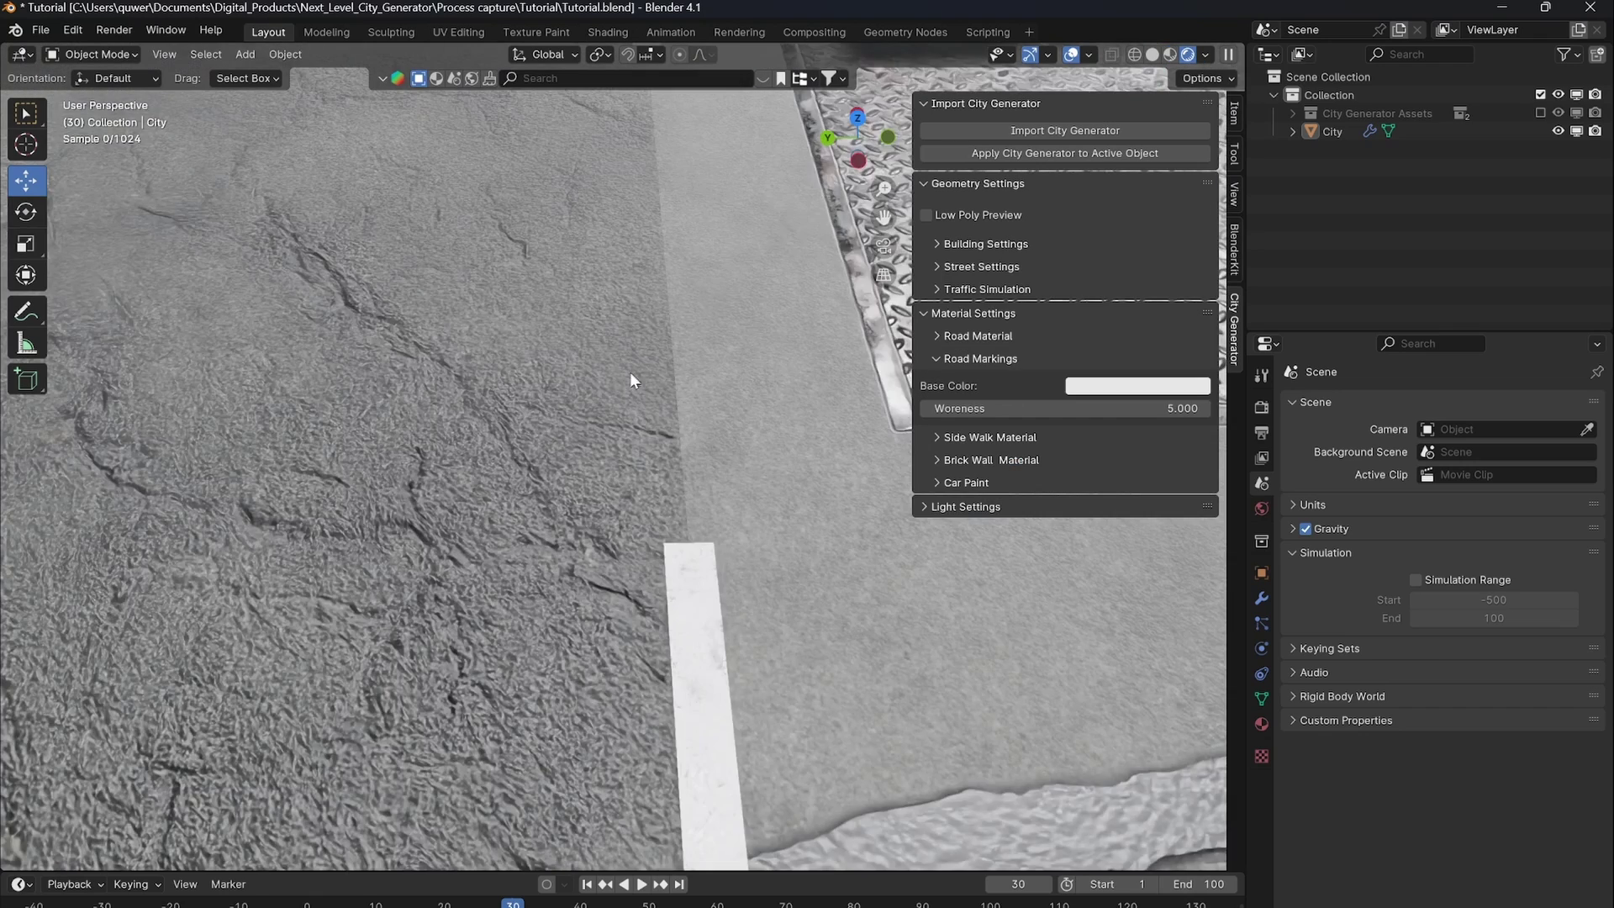
pyautogui.scroll(-5, 622, 336)
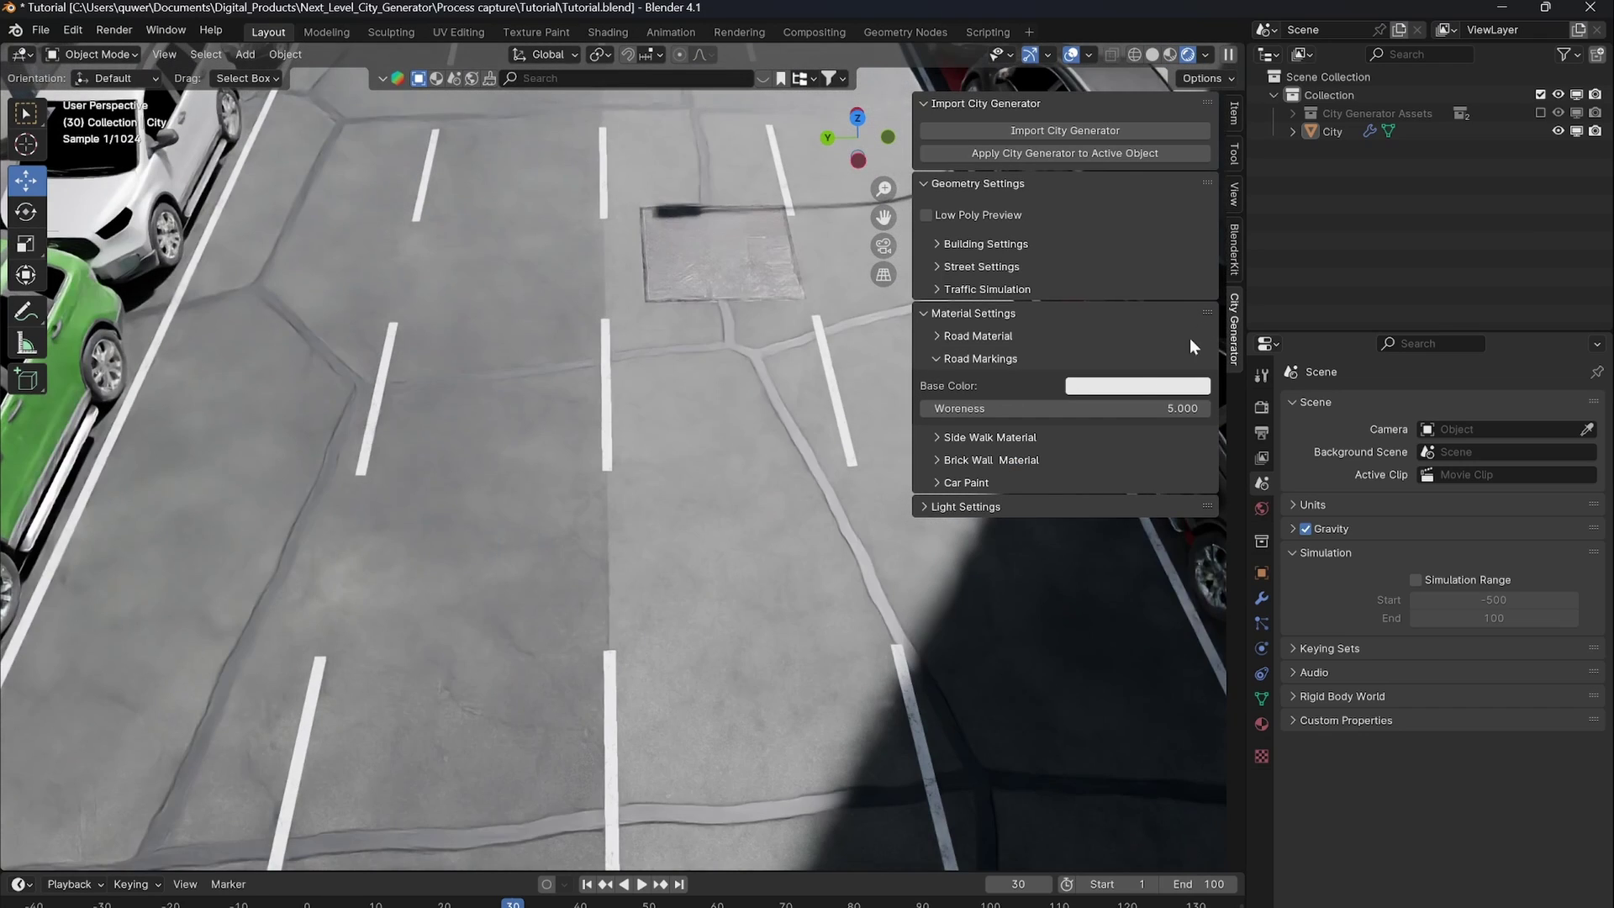
pyautogui.click(1137, 385)
pyautogui.click(1102, 238)
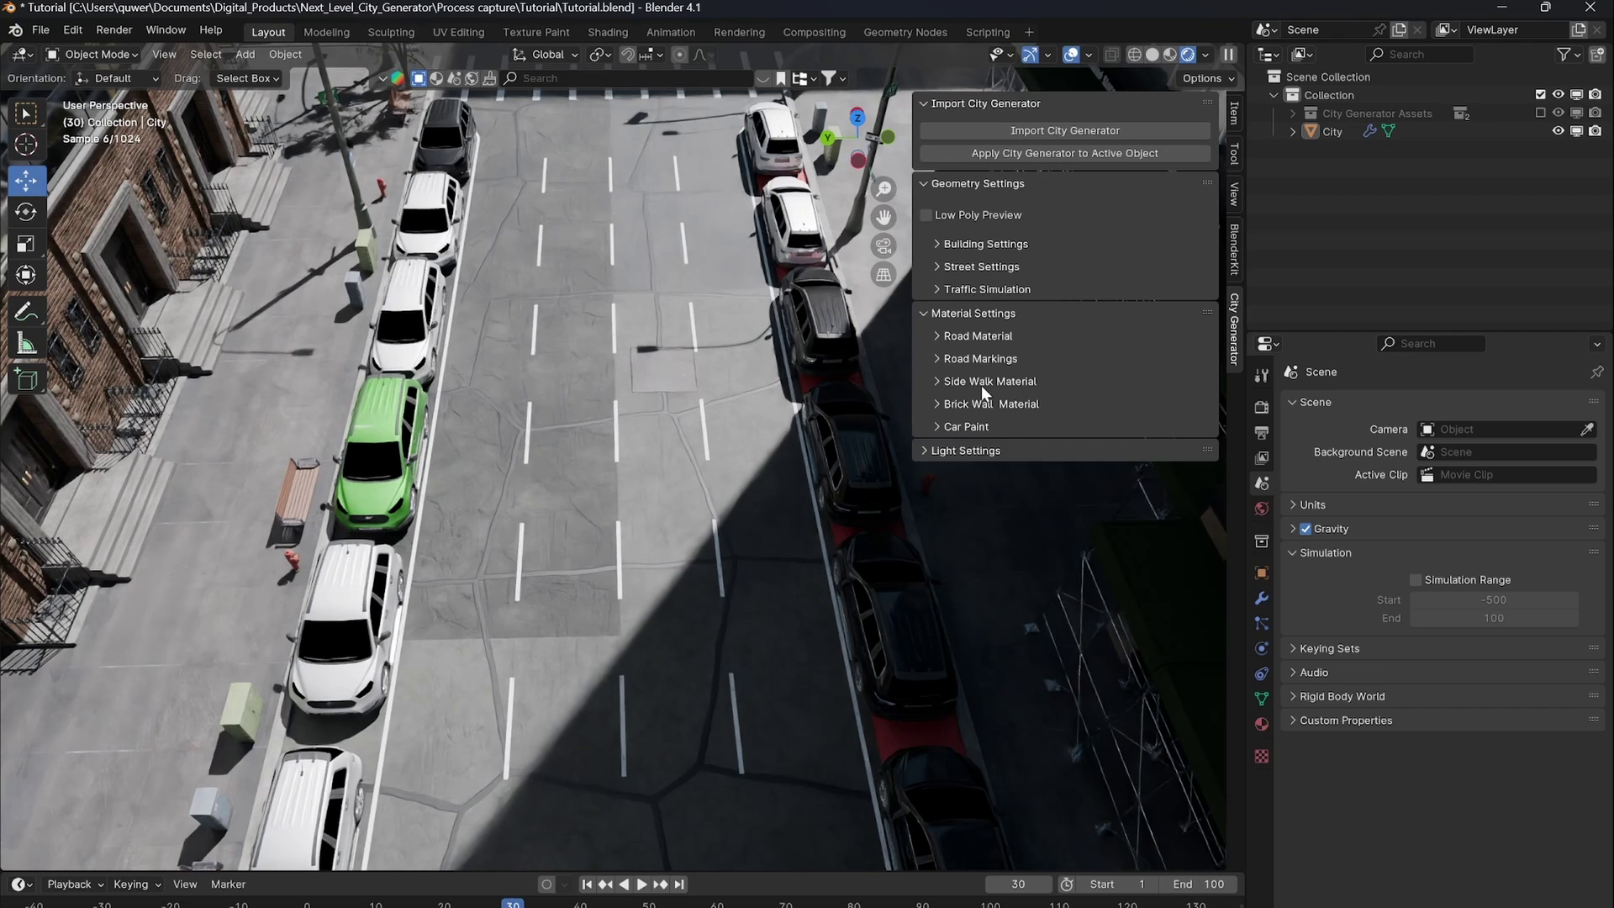
# Review the Side Walk Material settings and change the Seed of the Brick Wall Material.
pyautogui.click(981, 382)
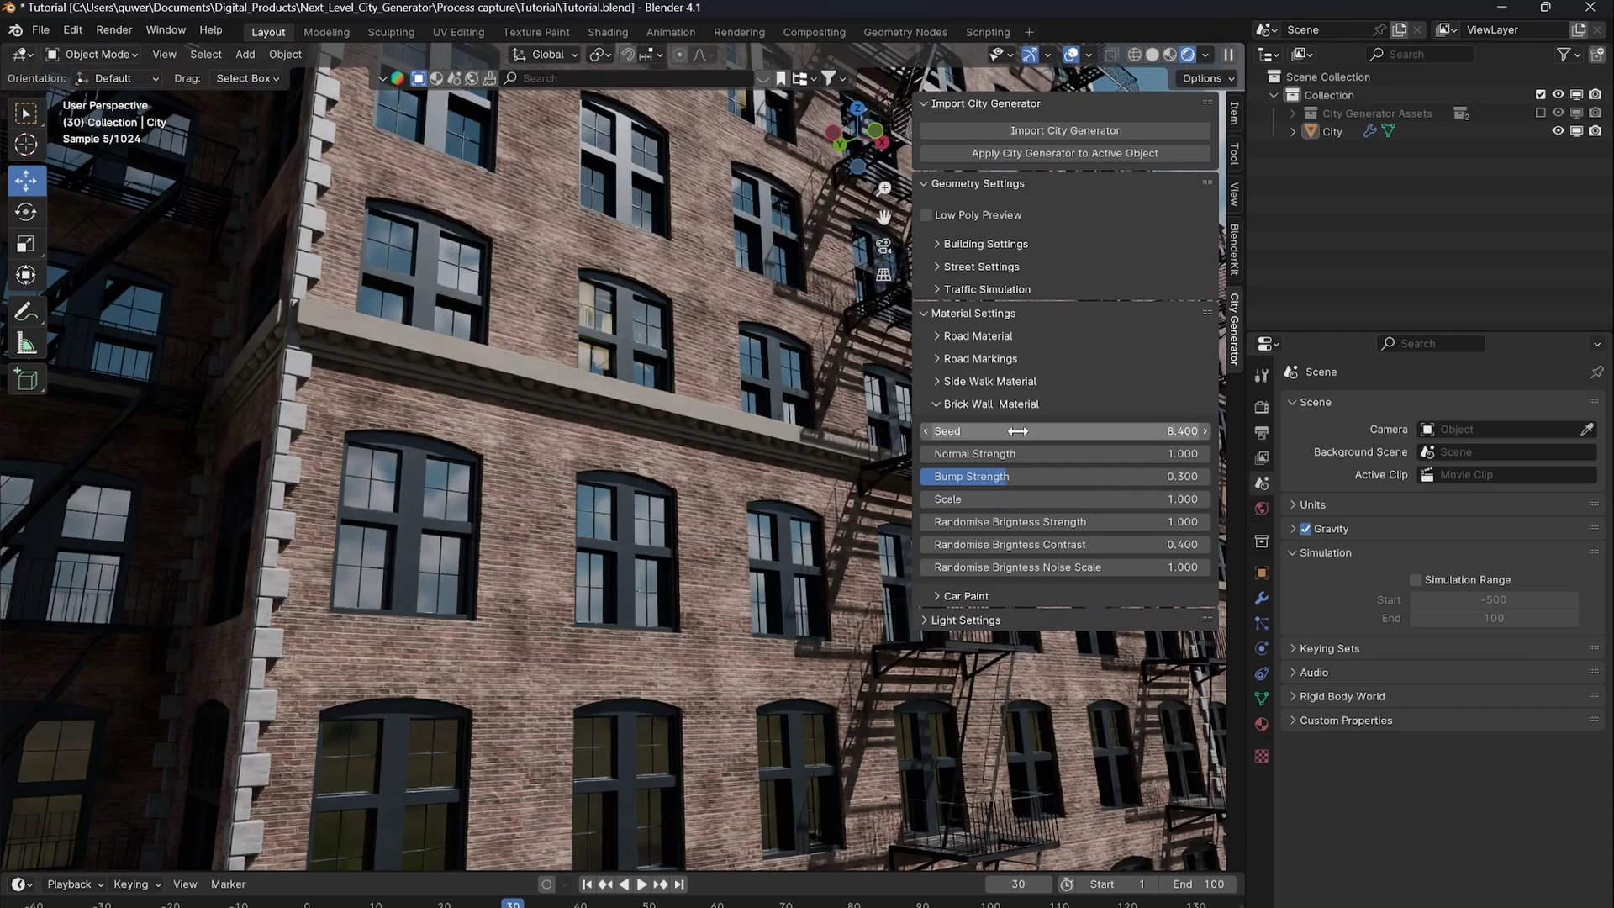
pyautogui.moveTo(1065, 430); pyautogui.dragTo(1228, 431)
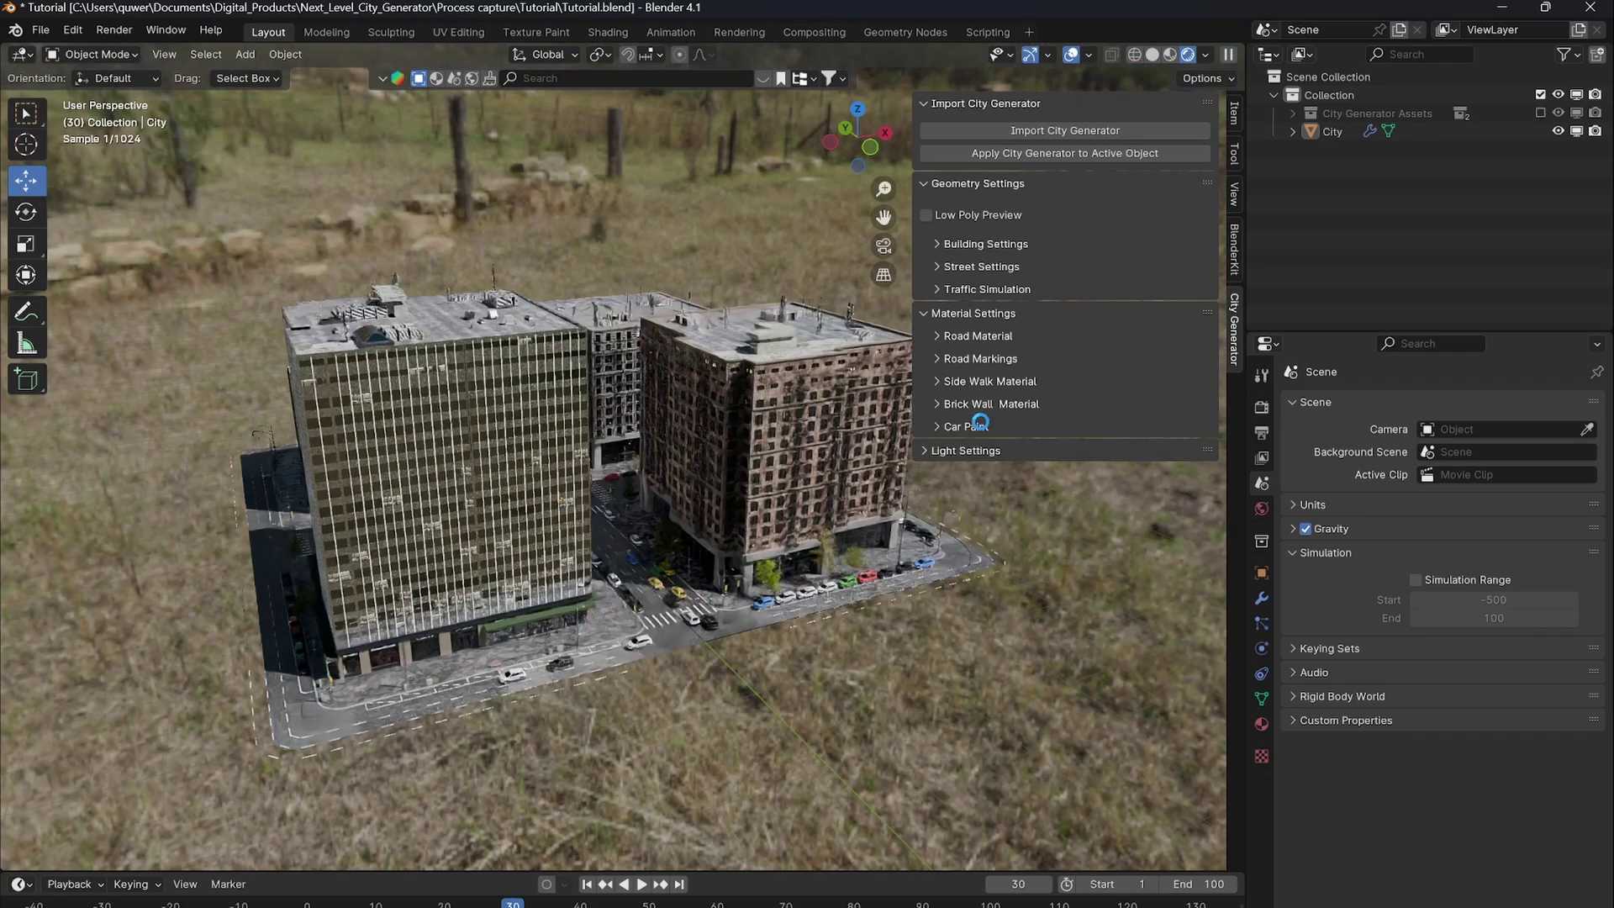
# In the Car Paint color ramp, shift the white stop to 0.925 and reposition the black stop.
pyautogui.click(982, 427)
pyautogui.scroll(8, 779, 593)
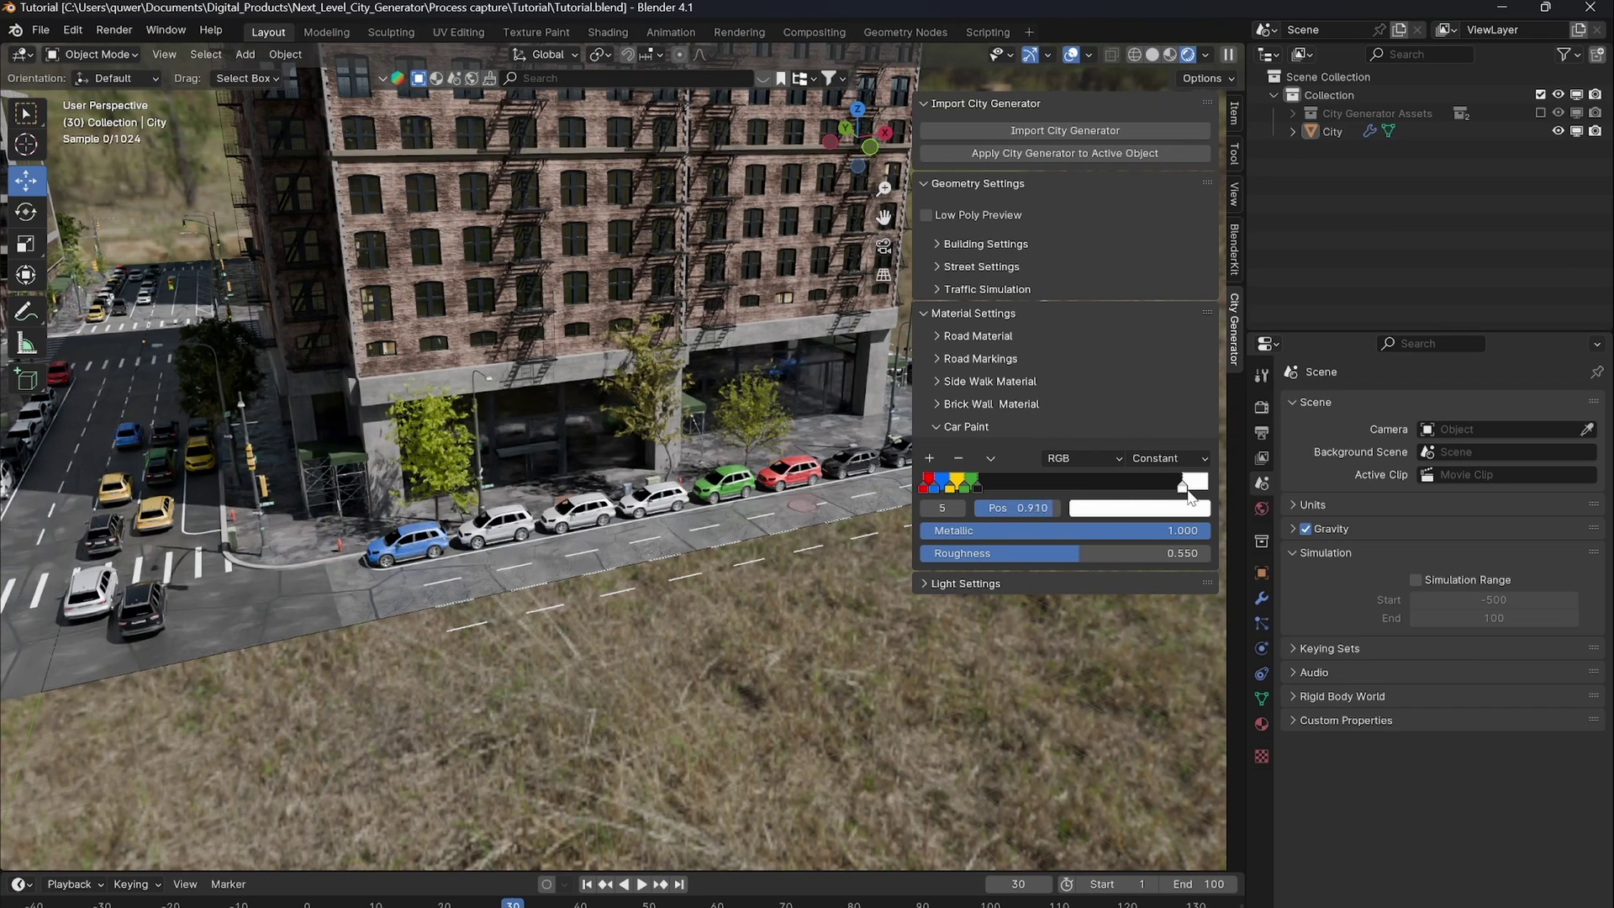
pyautogui.moveTo(1188, 487); pyautogui.dragTo(1191, 491)
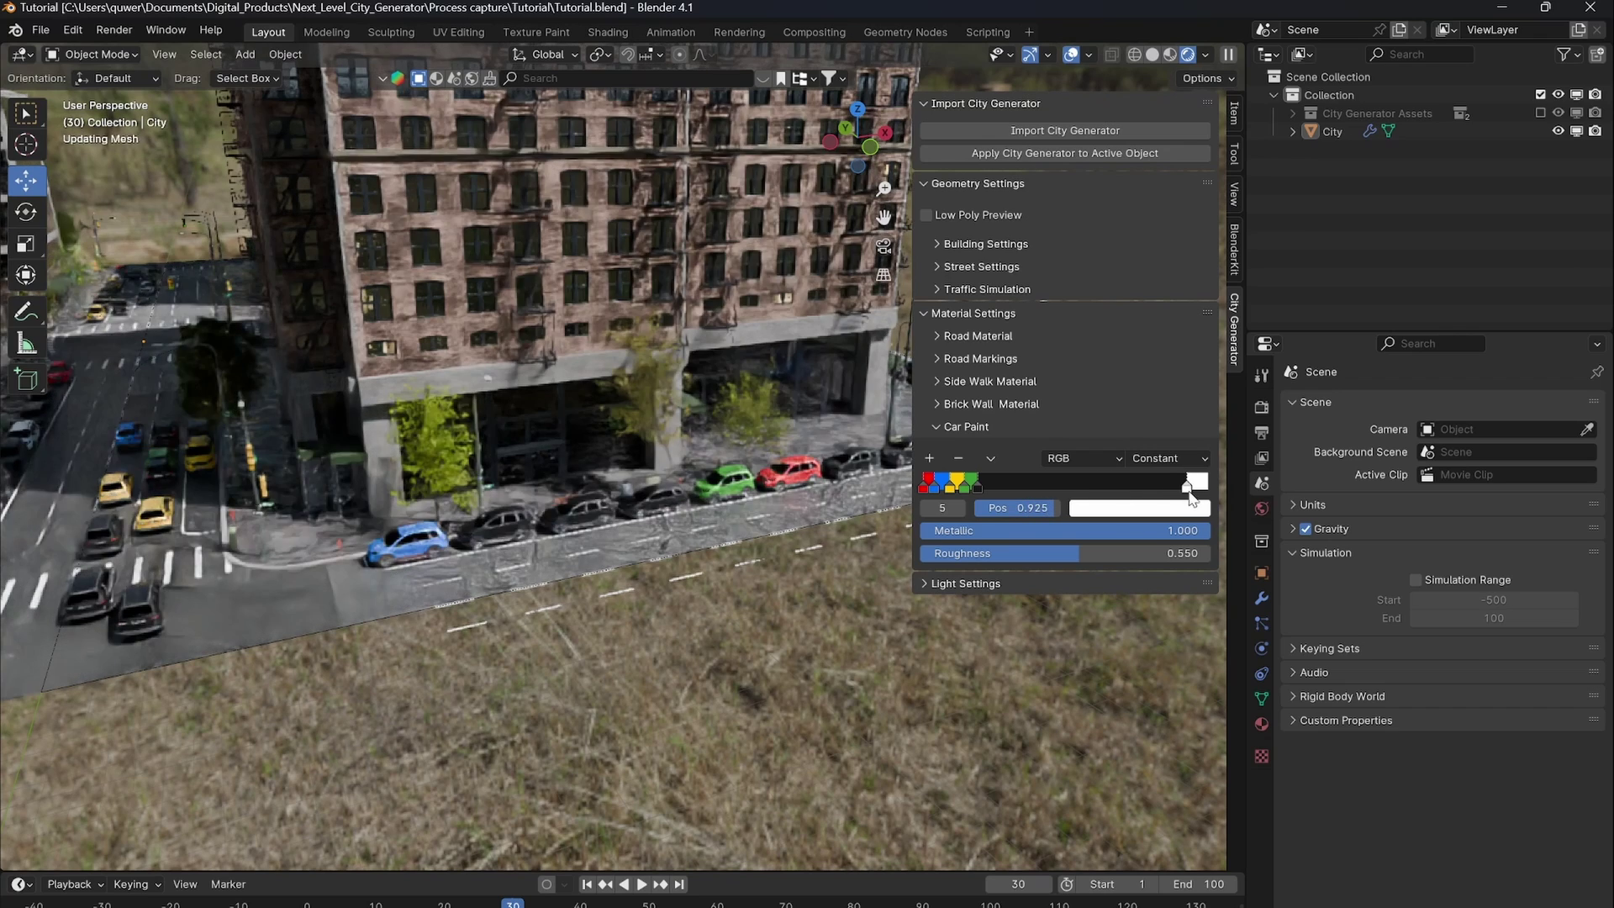
pyautogui.moveTo(980, 488); pyautogui.dragTo(1218, 496)
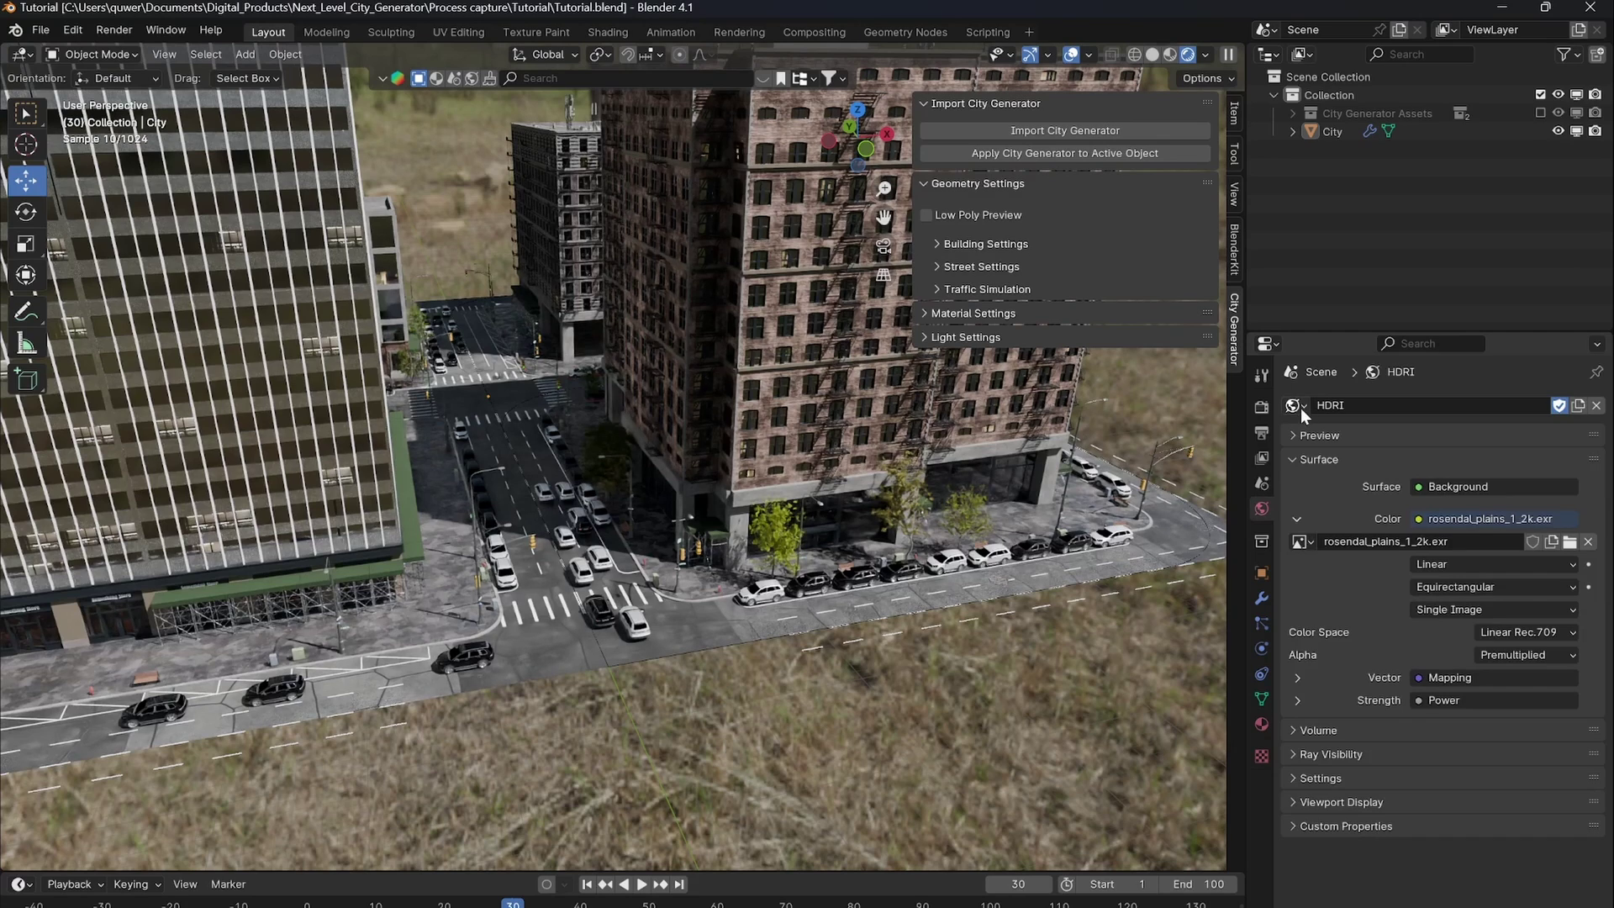
# Unlink the HDRI world from the scene and turn on the city's Night Lights.
pyautogui.click(1300, 407)
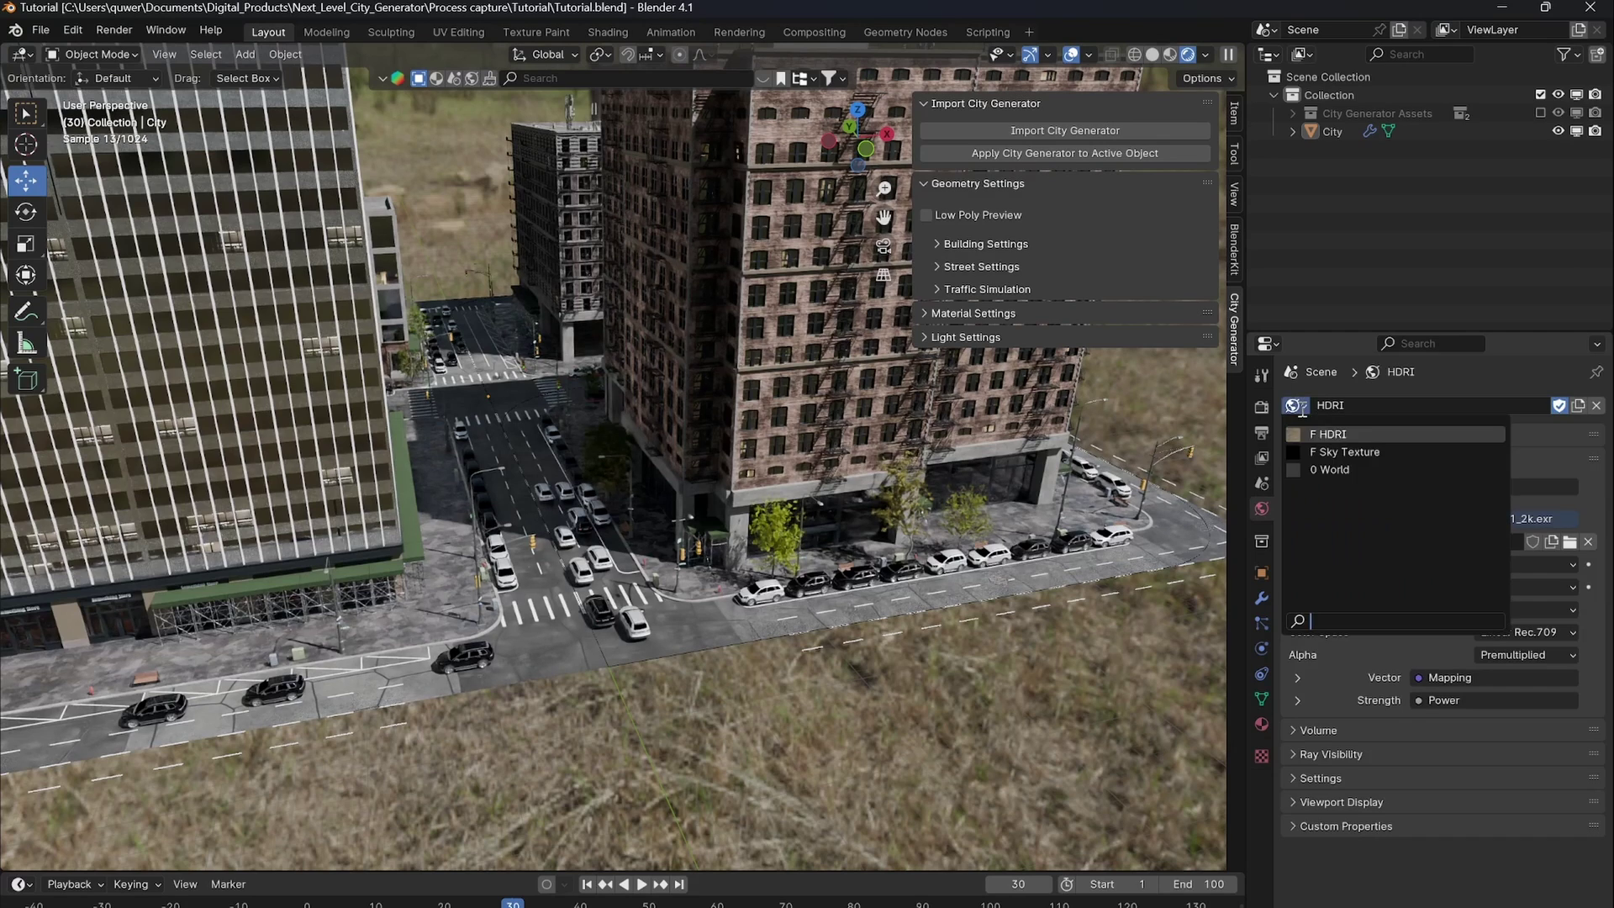
pyautogui.click(1597, 405)
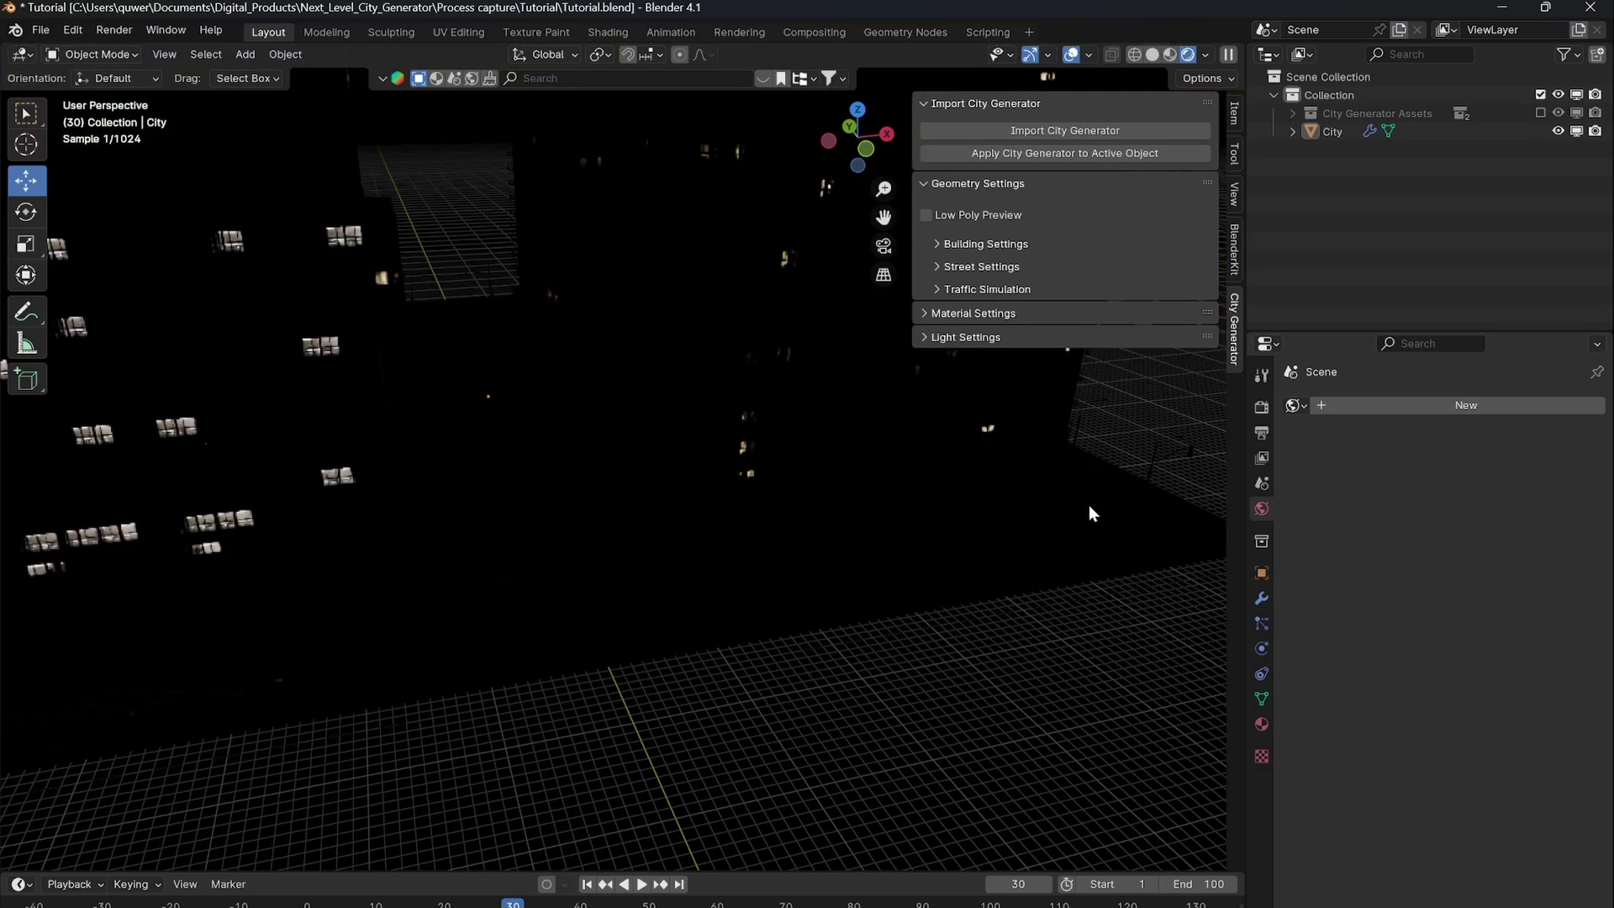
pyautogui.click(976, 340)
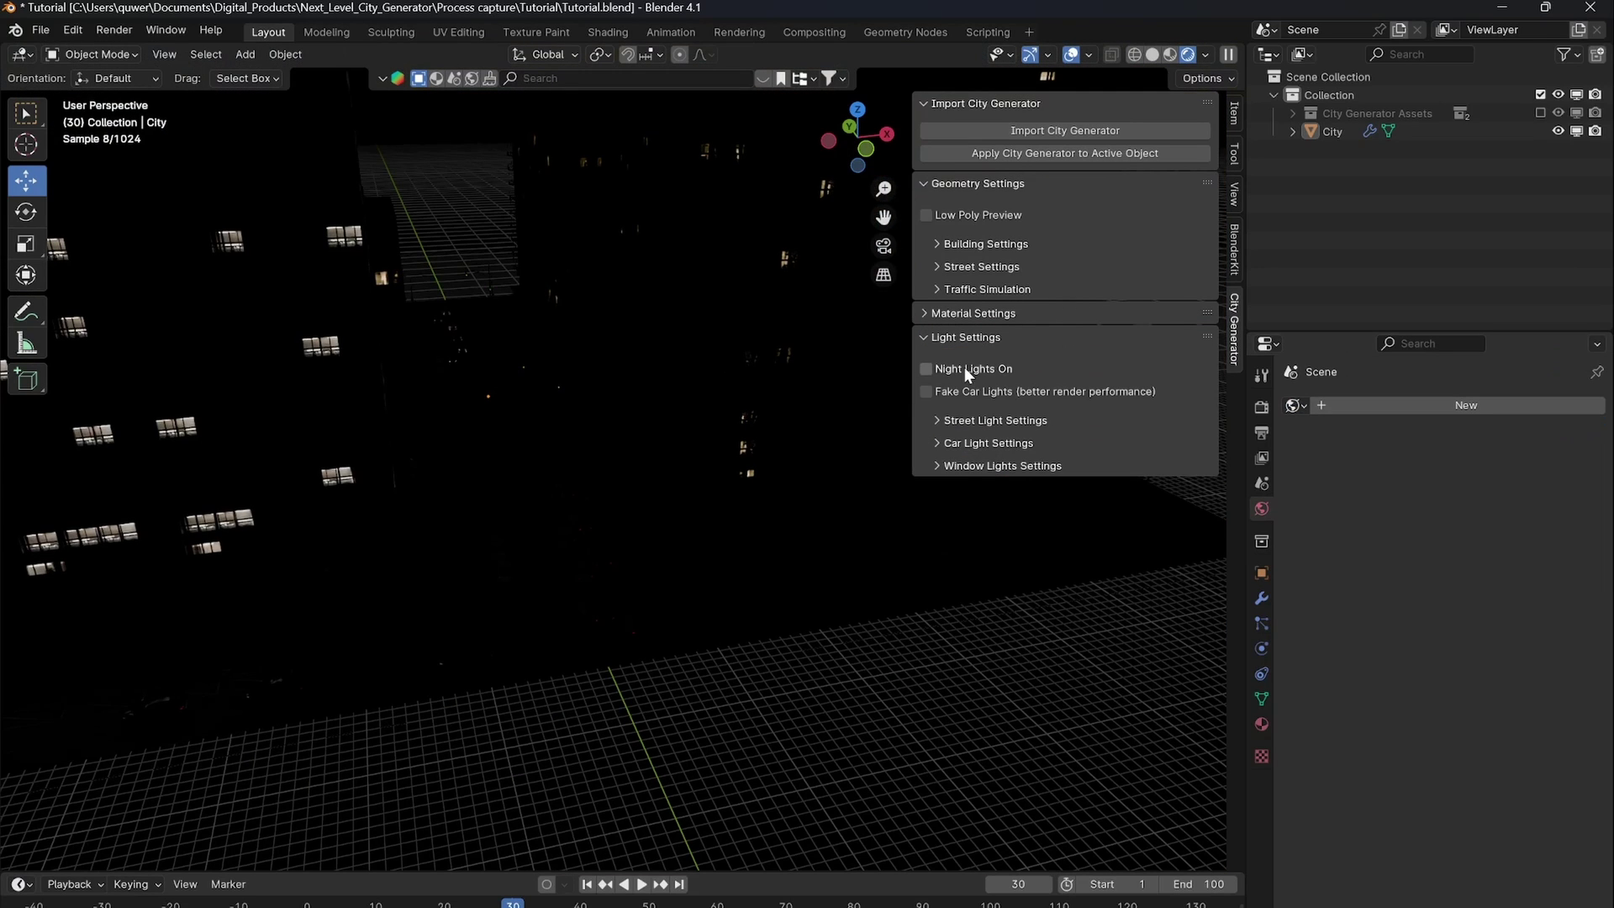
pyautogui.click(927, 369)
pyautogui.scroll(5, 688, 501)
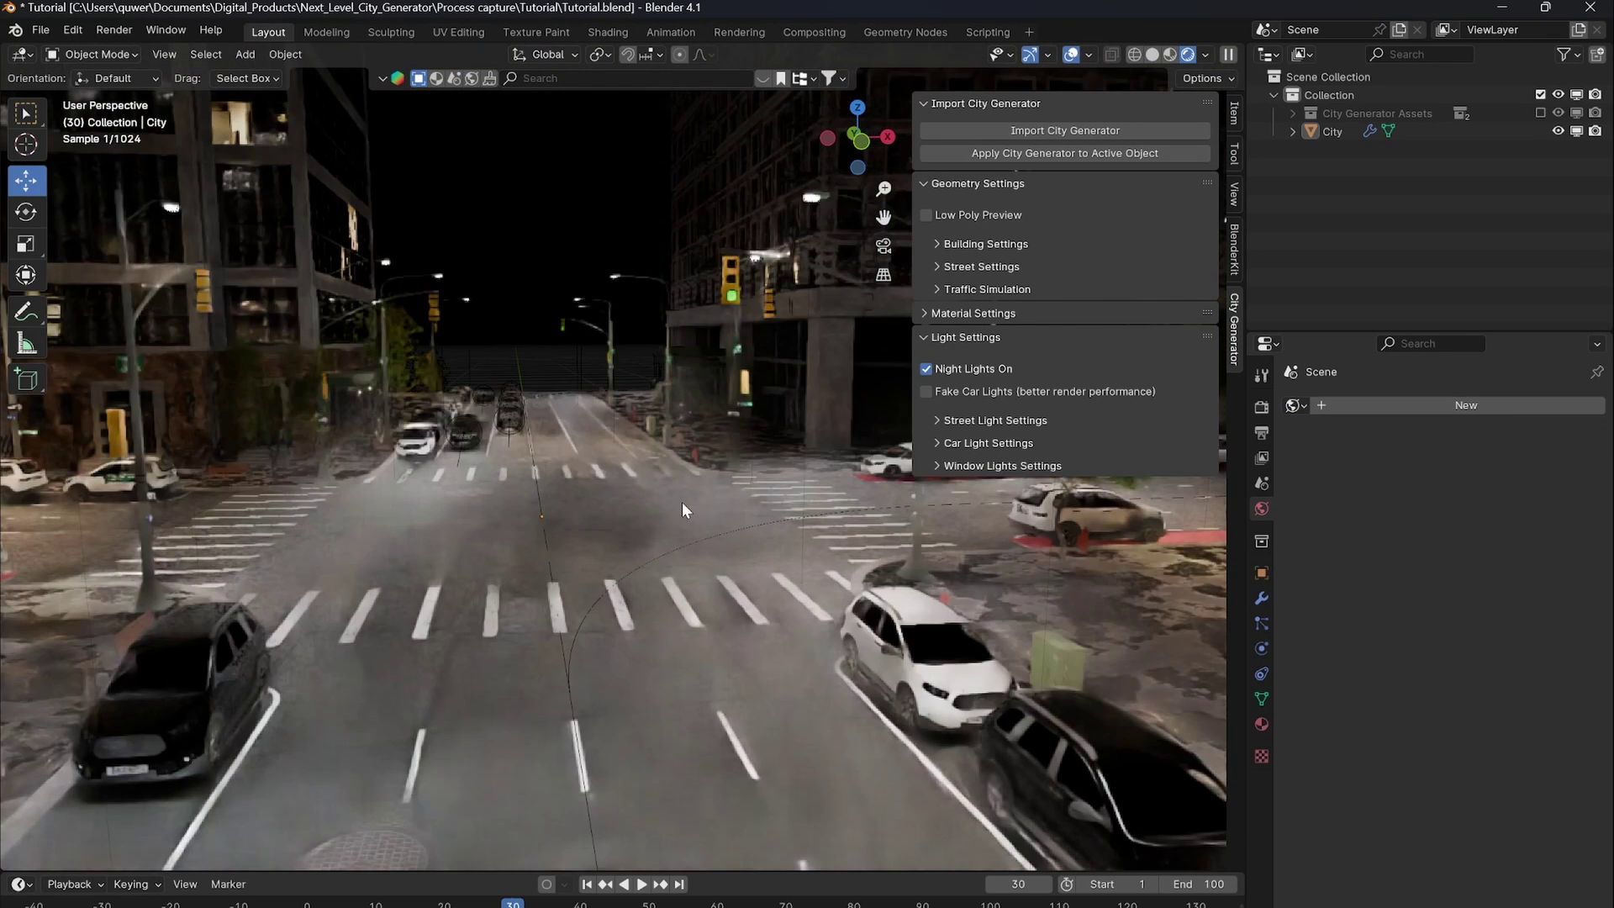
# Examine the cars in solid shading and enable Fake Car Lights (better render performance), checking the result in rendered shading.
pyautogui.click(1073, 55)
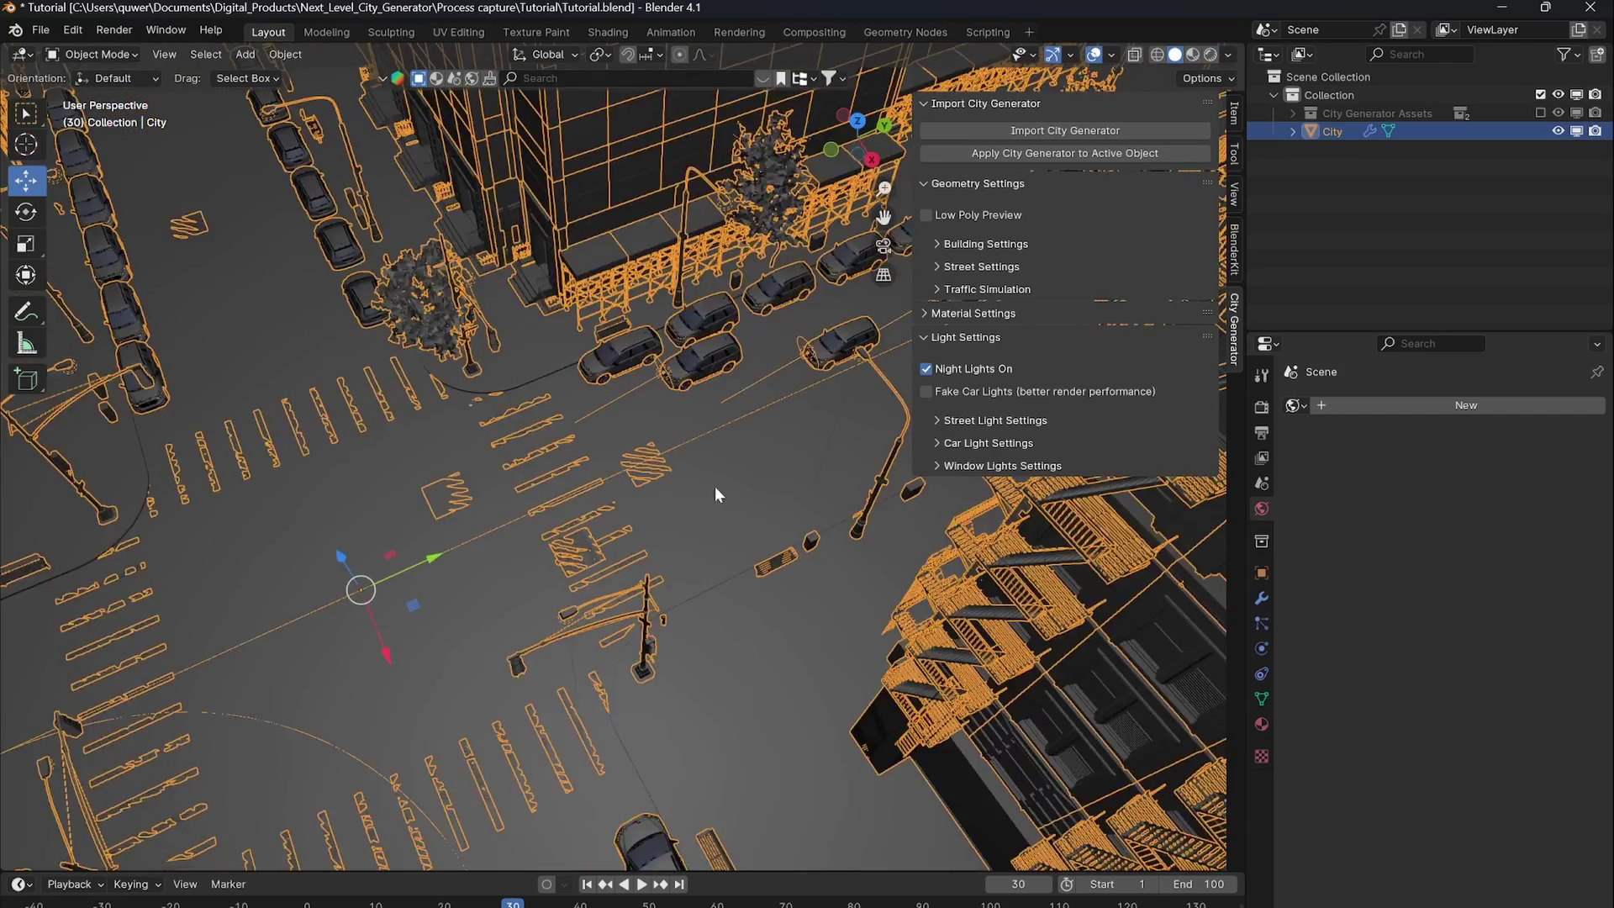
pyautogui.moveTo(715, 486)
pyautogui.mouseDown(button='middle')
pyautogui.moveTo(849, 550)
pyautogui.moveTo(836, 442)
pyautogui.mouseUp(button='middle')
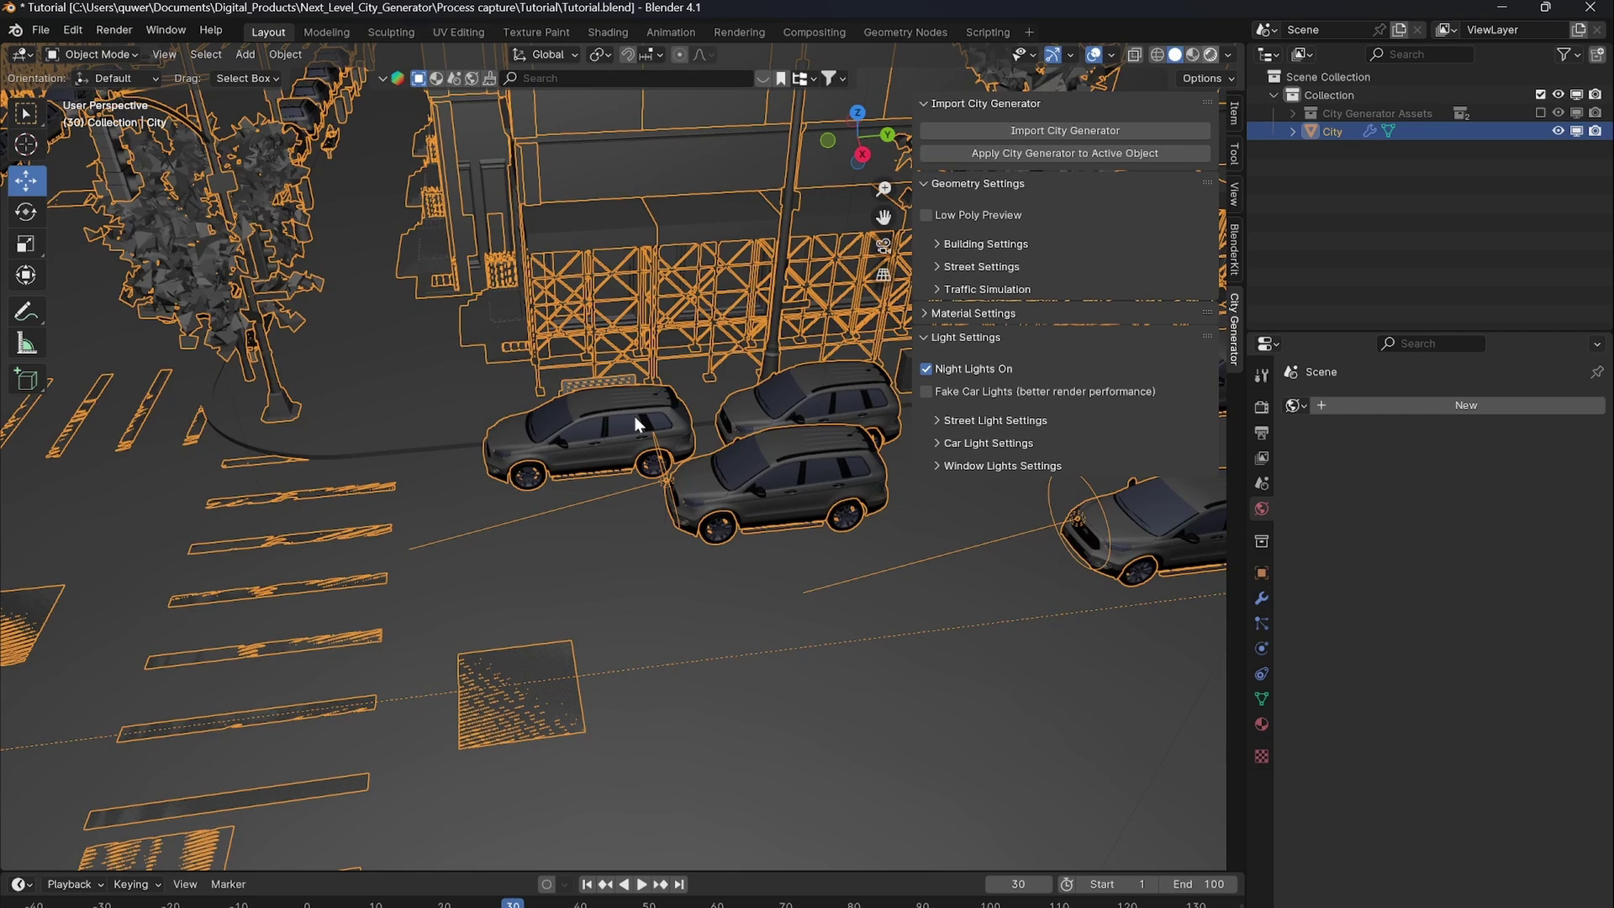
pyautogui.click(1211, 54)
pyautogui.click(951, 391)
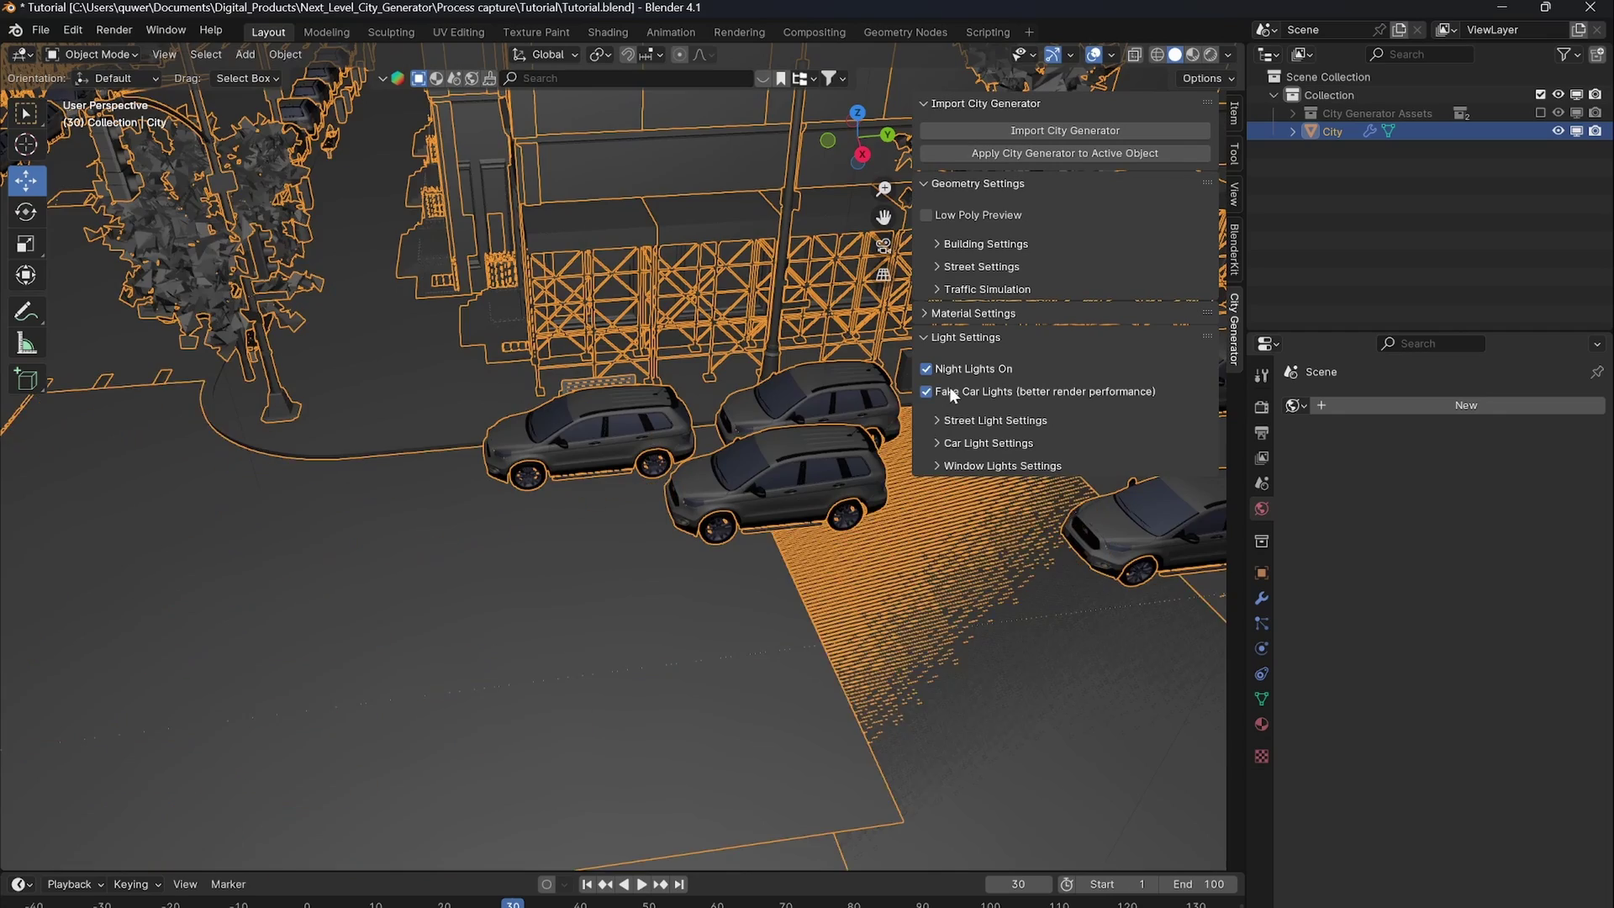
pyautogui.moveTo(874, 429); pyautogui.dragTo(645, 526, button='middle')
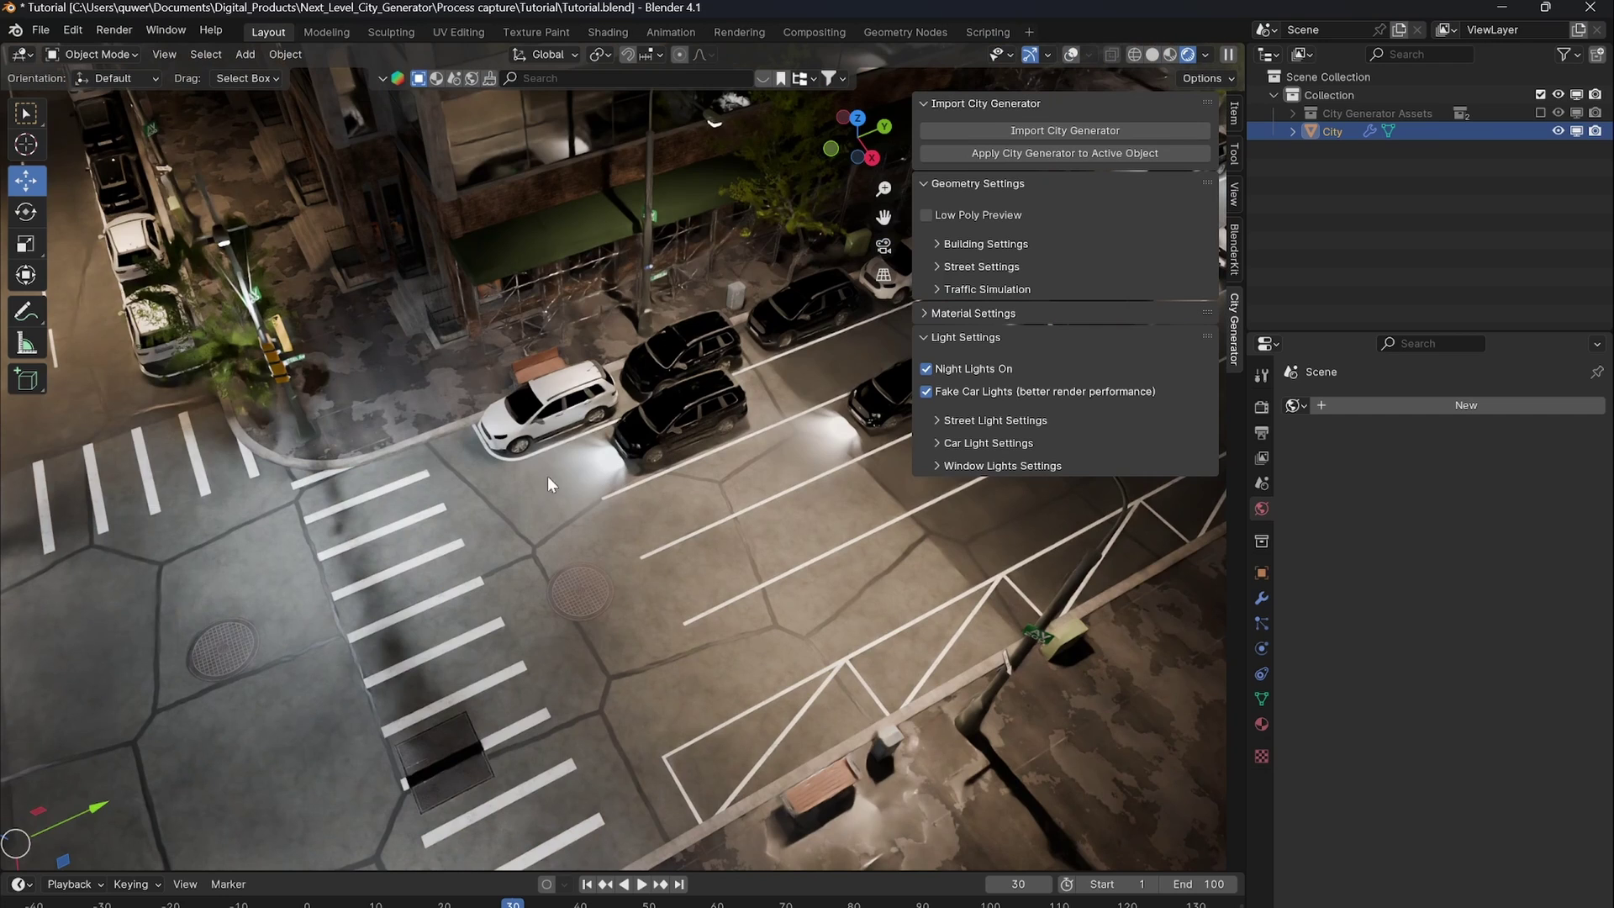
pyautogui.scroll(5, 663, 477)
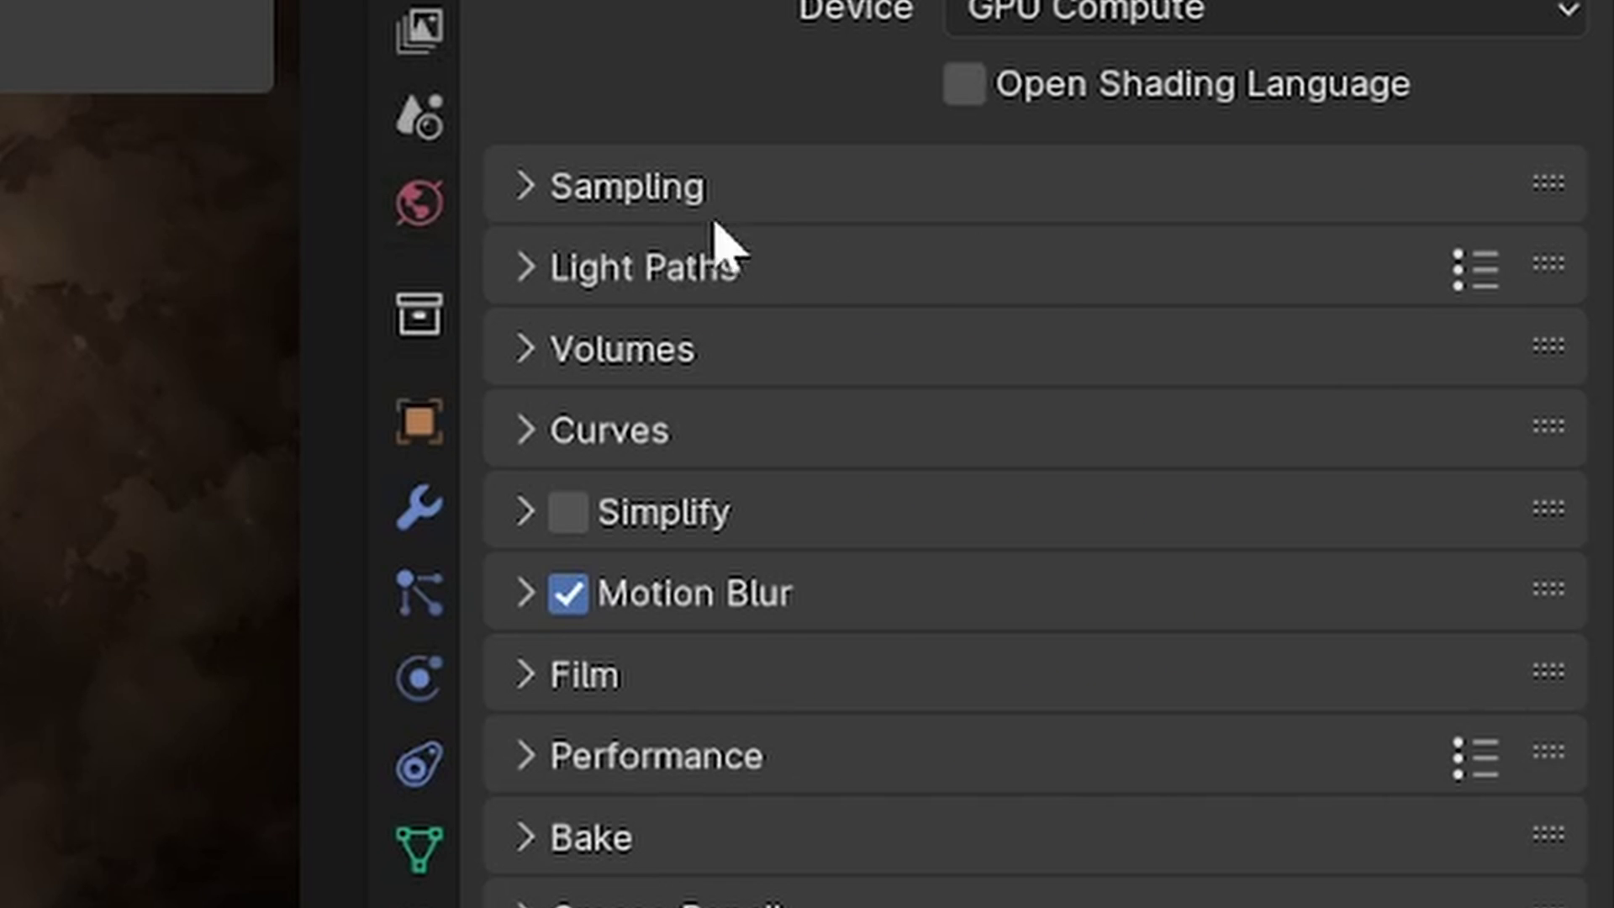
# In the render Light Paths settings, try a Transparent max bounce value of 1 and set it to 8.
pyautogui.click(696, 252)
pyautogui.moveTo(1199, 773); pyautogui.dragTo(1513, 776)
pyautogui.moveTo(1201, 774); pyautogui.dragTo(1009, 775)
pyautogui.click(1538, 769)
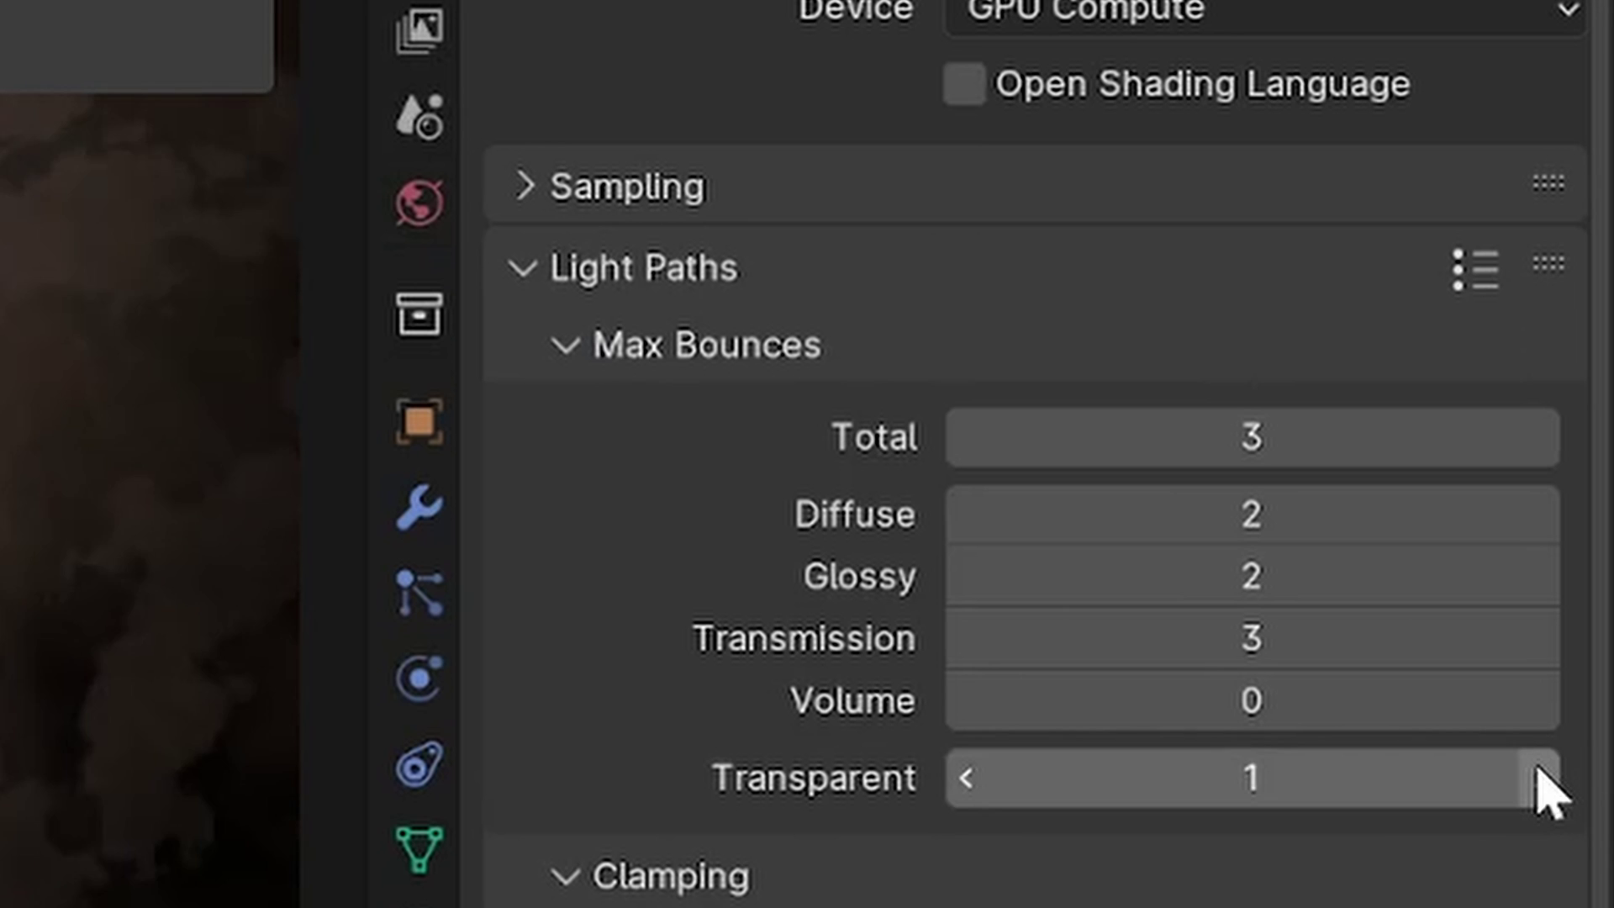
pyautogui.click(1538, 770)
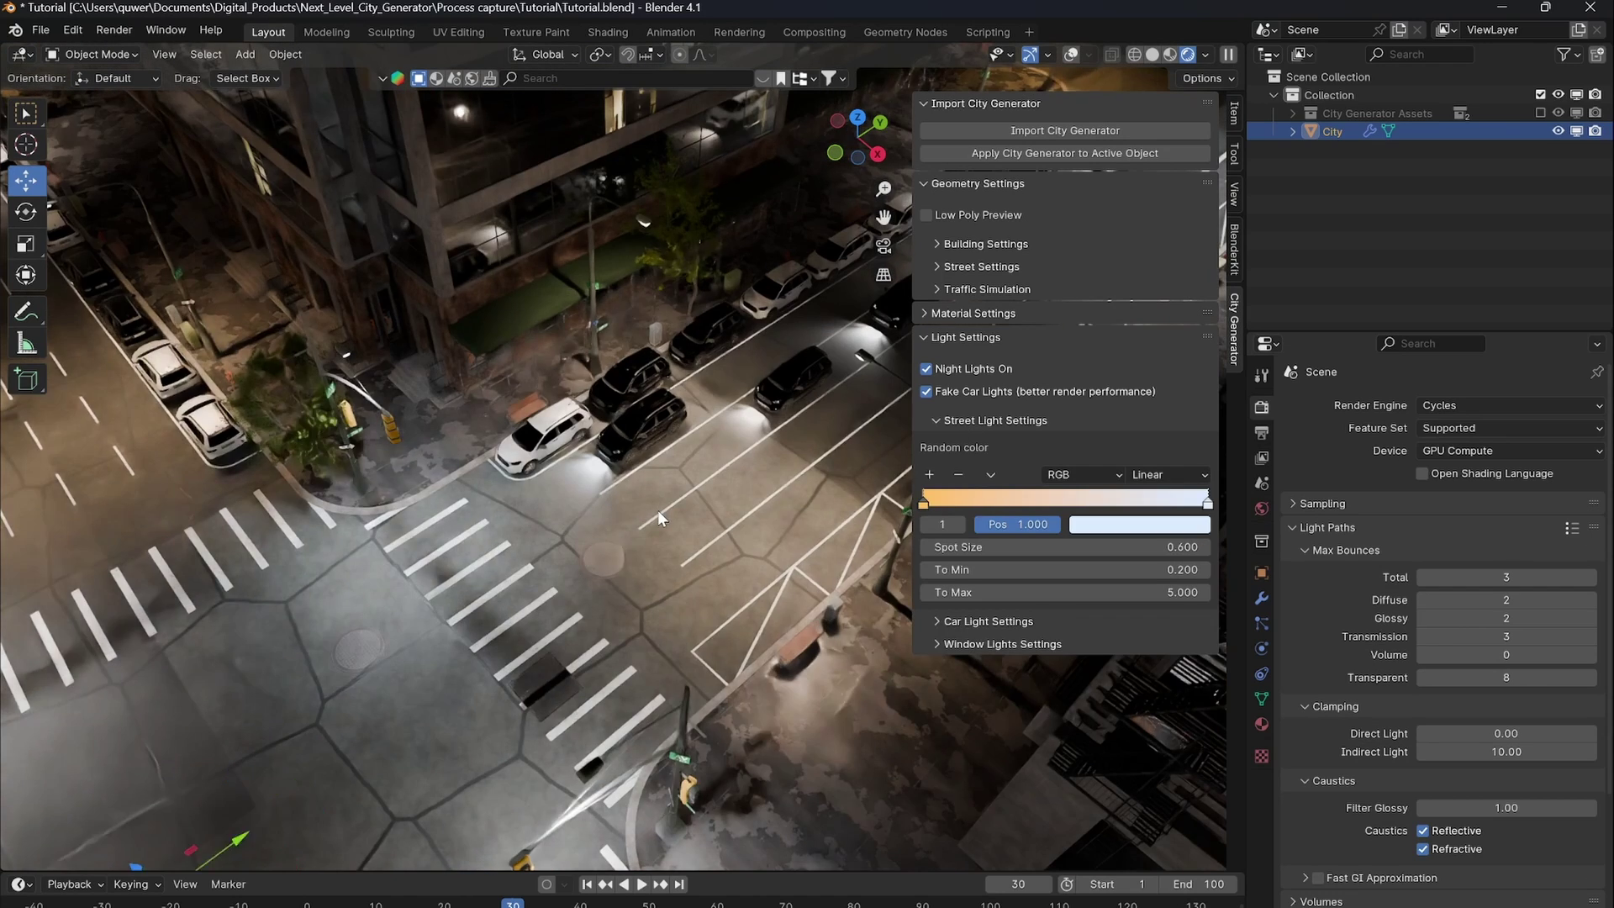
# Move the pale blue stop of the Street Light random color ramp inward and try bright green for it.
pyautogui.scroll(2, 657, 510)
pyautogui.scroll(-5, 604, 504)
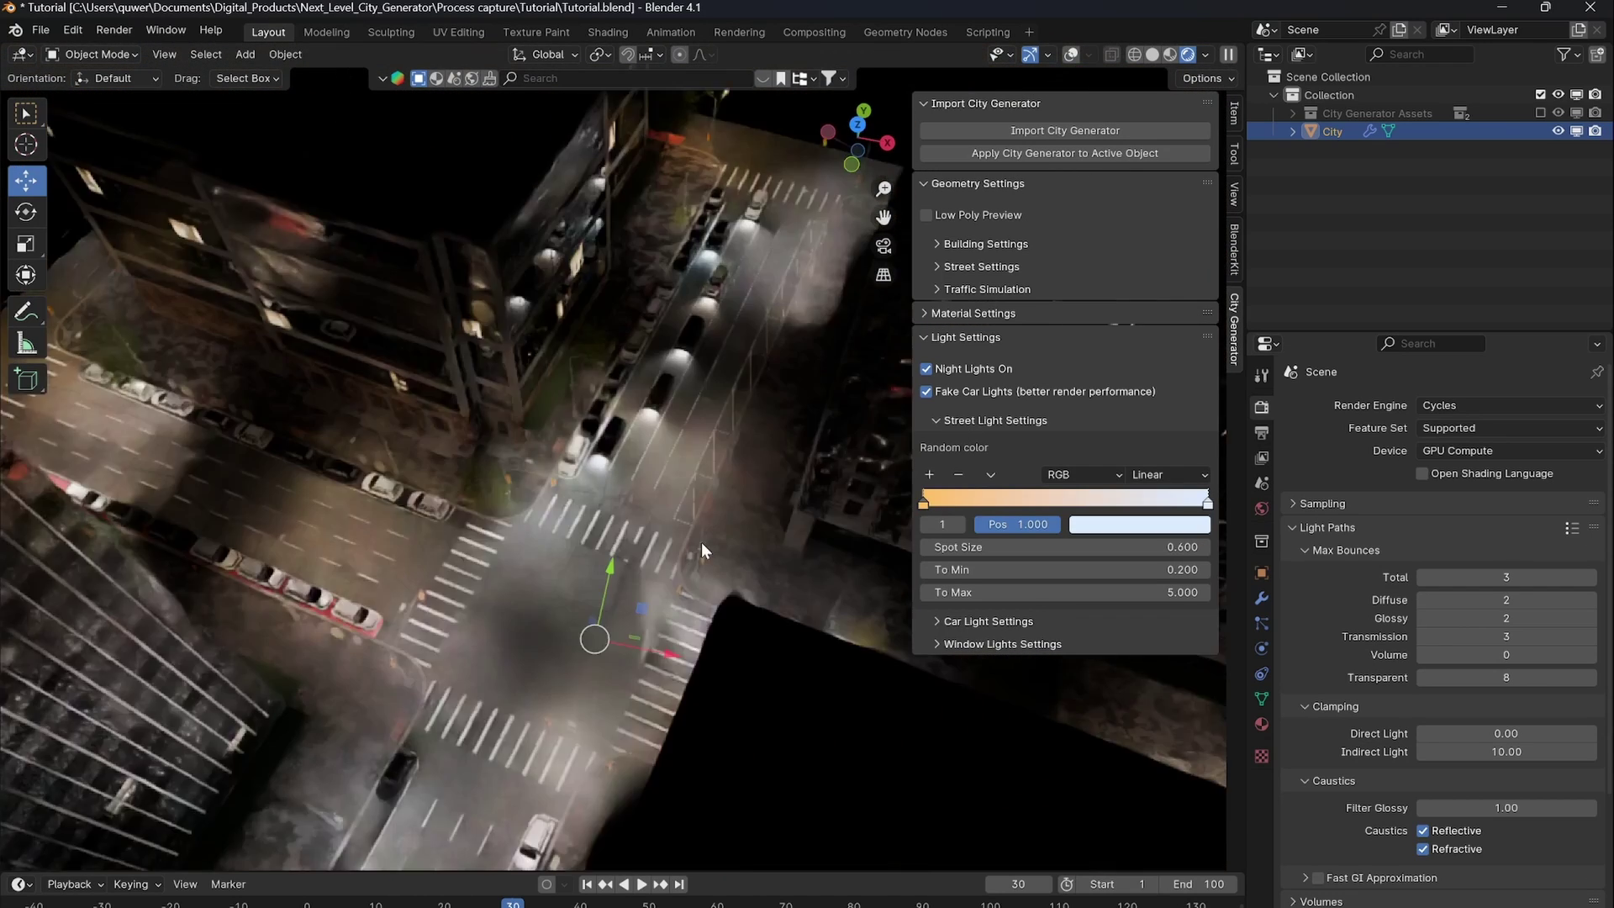
pyautogui.moveTo(1208, 503); pyautogui.dragTo(1083, 503)
pyautogui.click(935, 504)
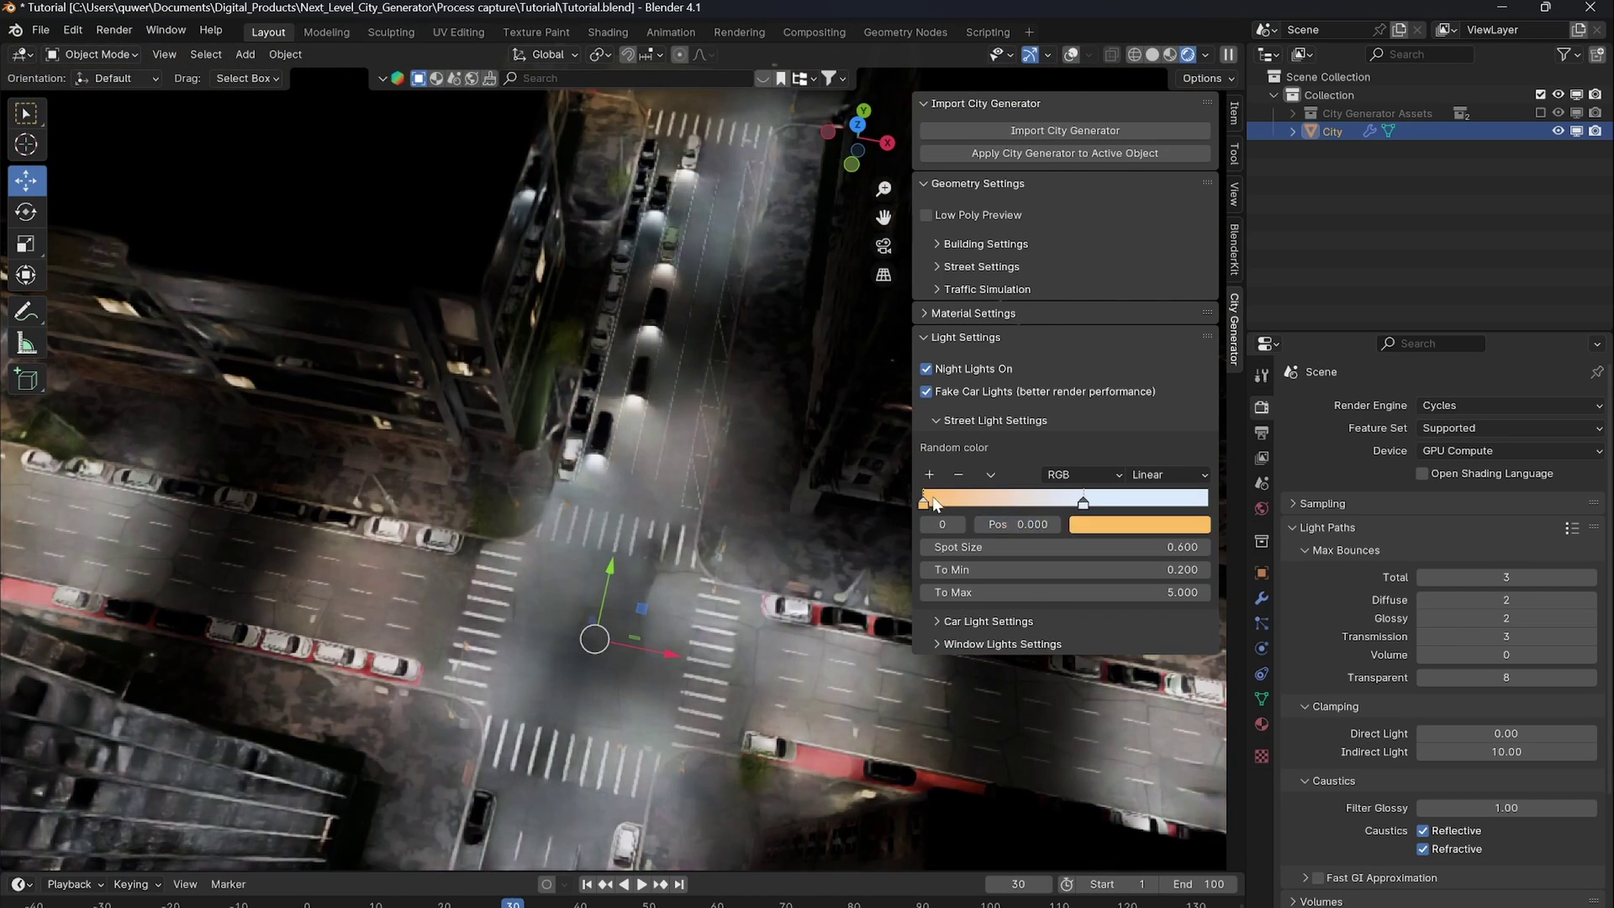
pyautogui.click(1083, 503)
pyautogui.click(1126, 525)
pyautogui.moveTo(1210, 245); pyautogui.dragTo(1089, 273)
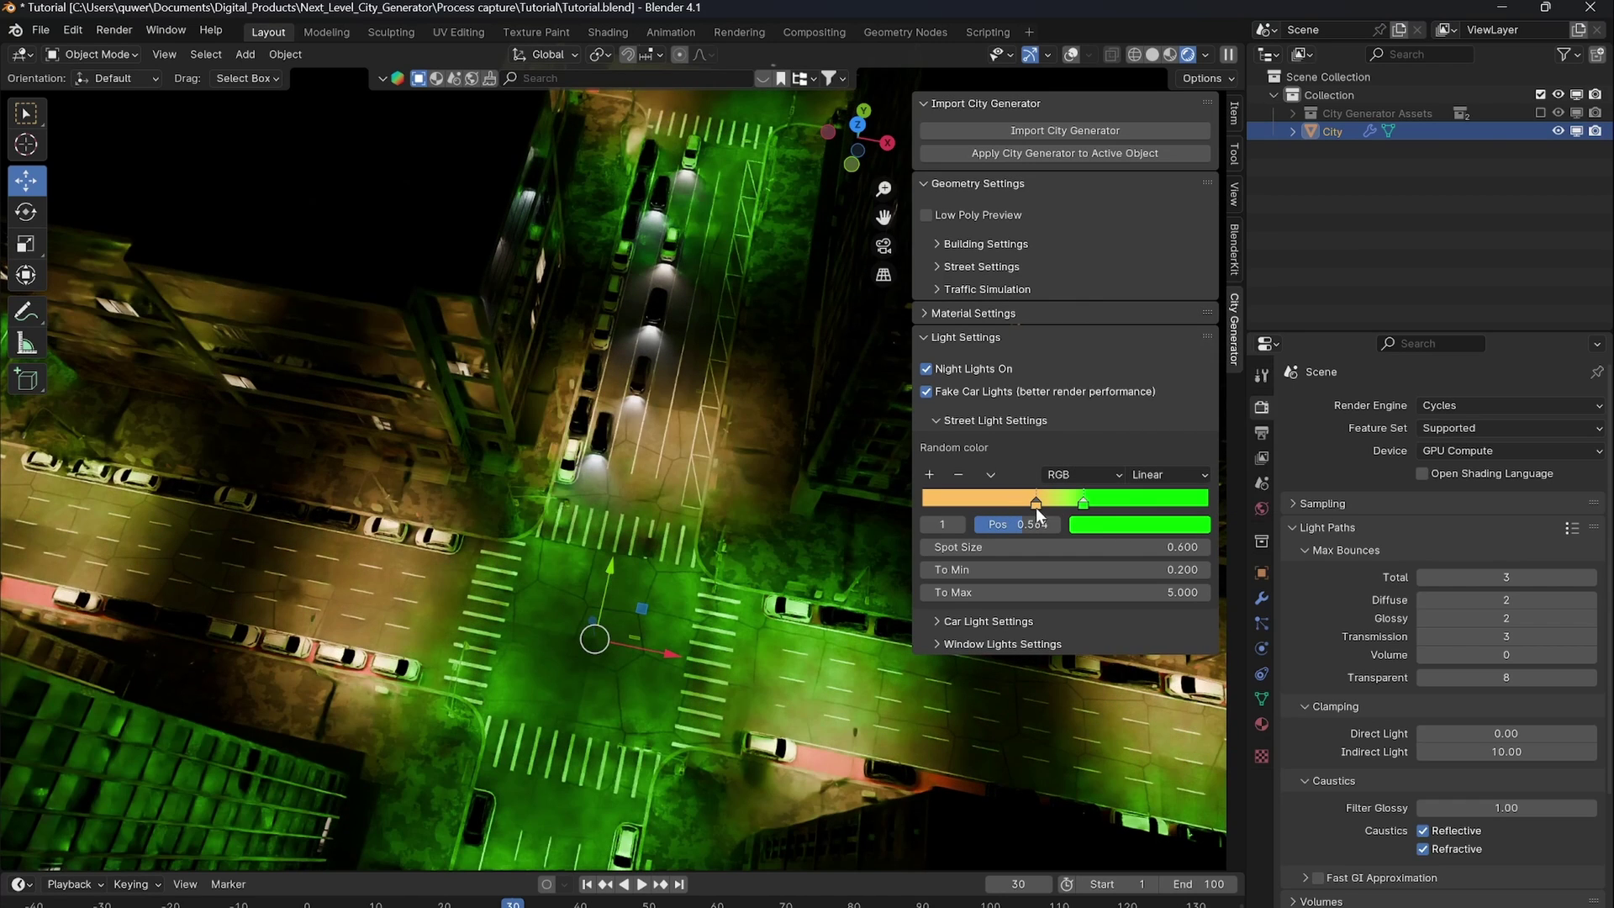
# Try another color for the orange stop of the Street Light random color ramp.
pyautogui.click(1036, 504)
pyautogui.click(1114, 526)
pyautogui.click(1180, 395)
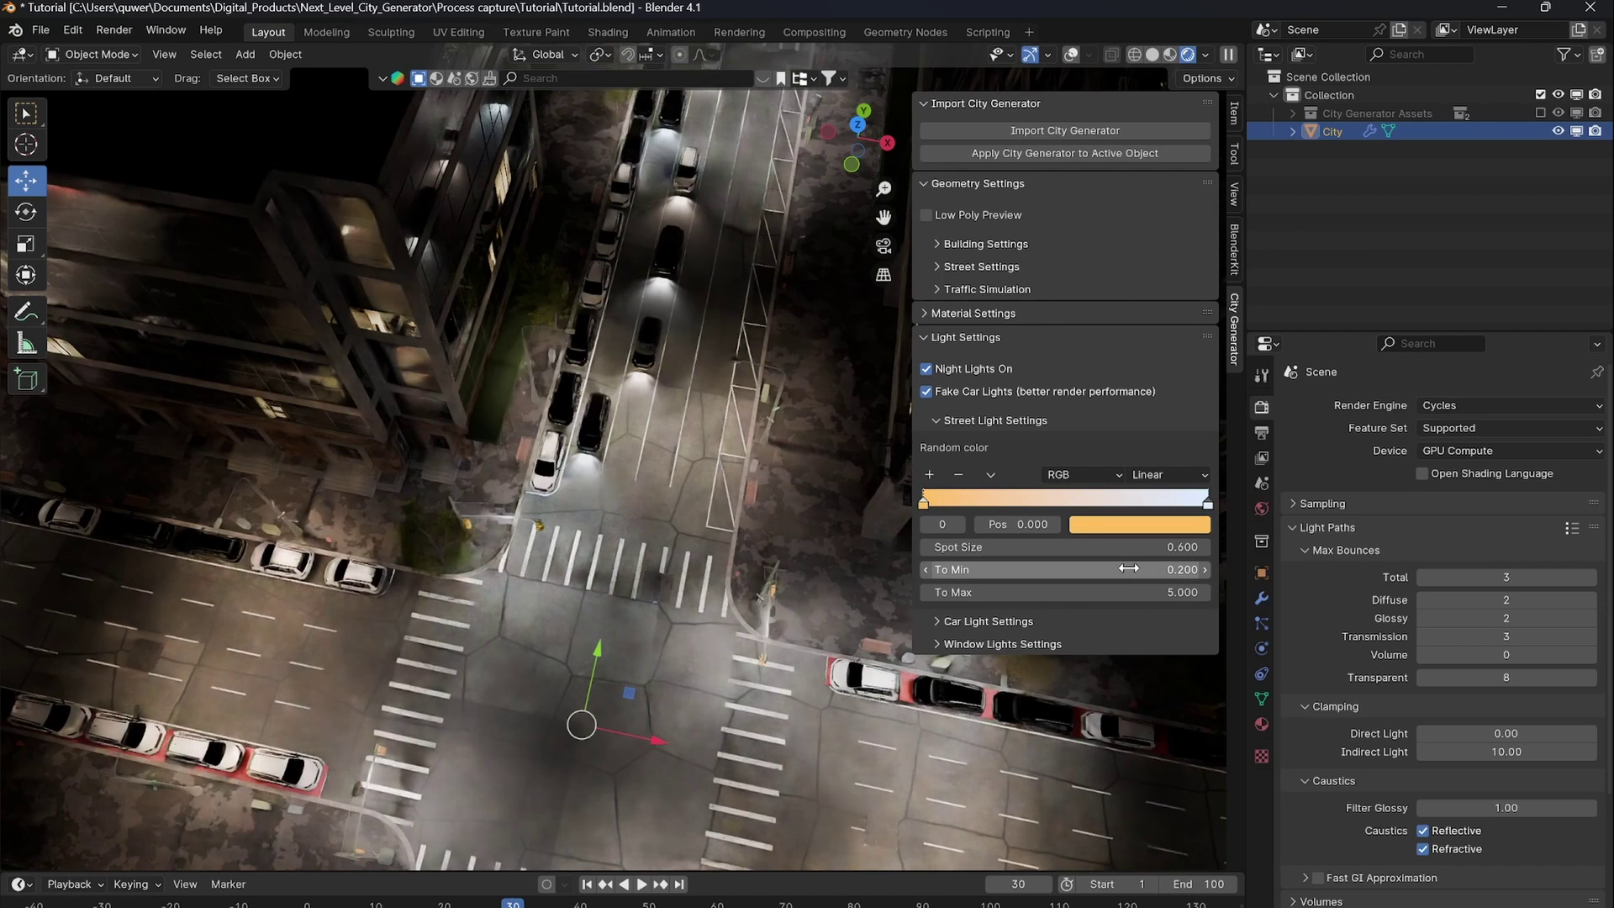
# Set the street lights' To Min to 0.000 and try a Spot Size of 0.200.
pyautogui.click(925, 570)
pyautogui.click(925, 570)
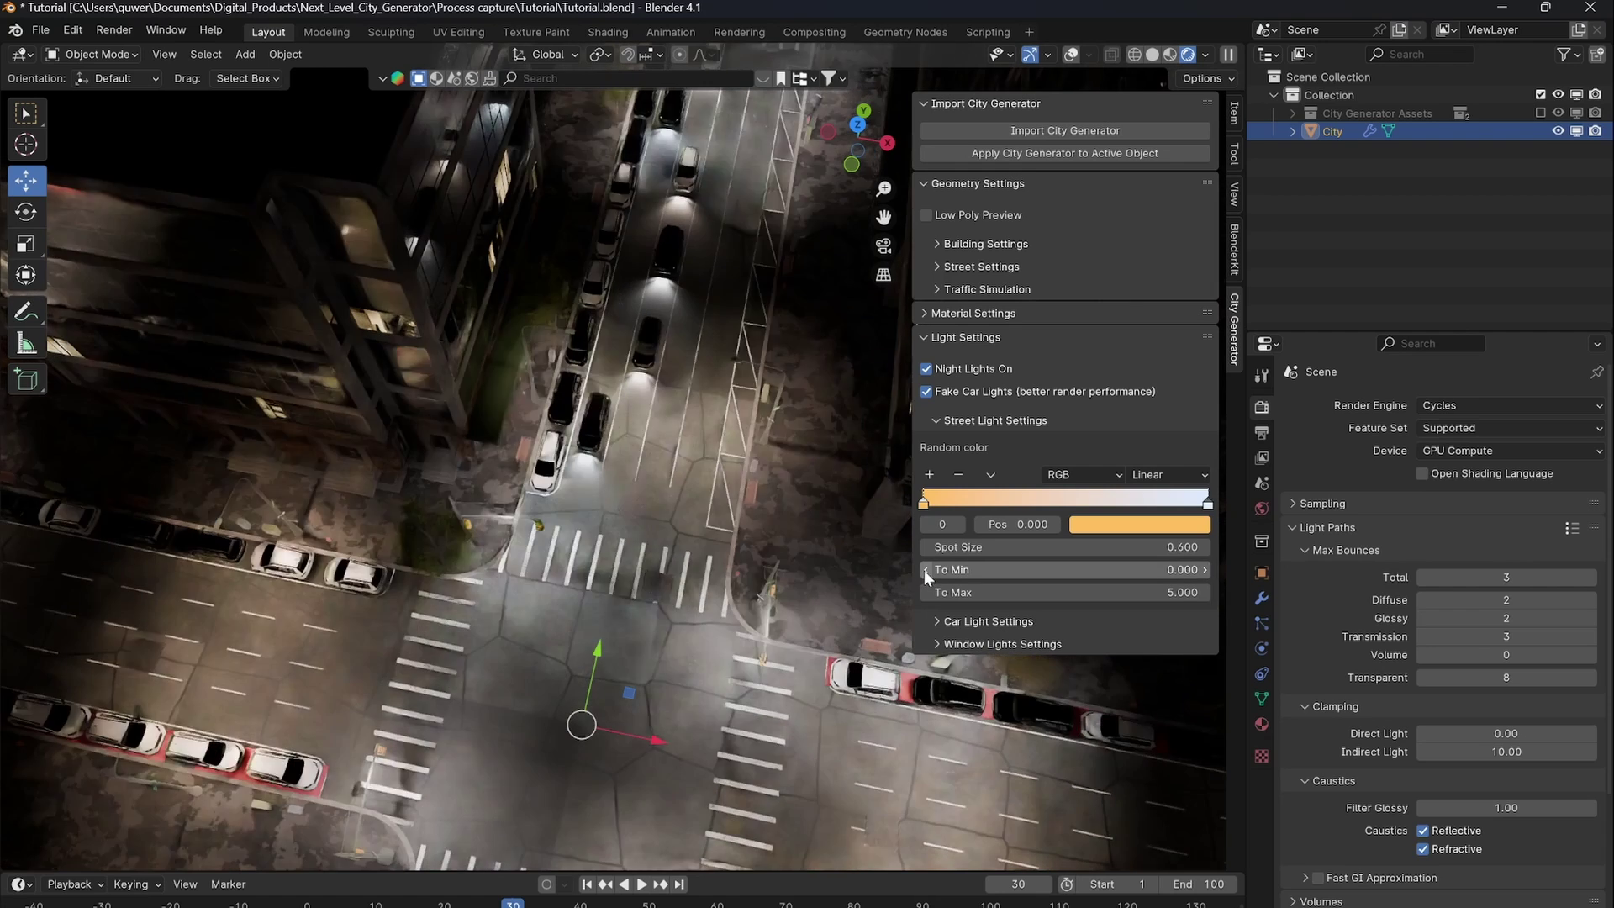
pyautogui.click(1101, 548)
pyautogui.write('0.2')
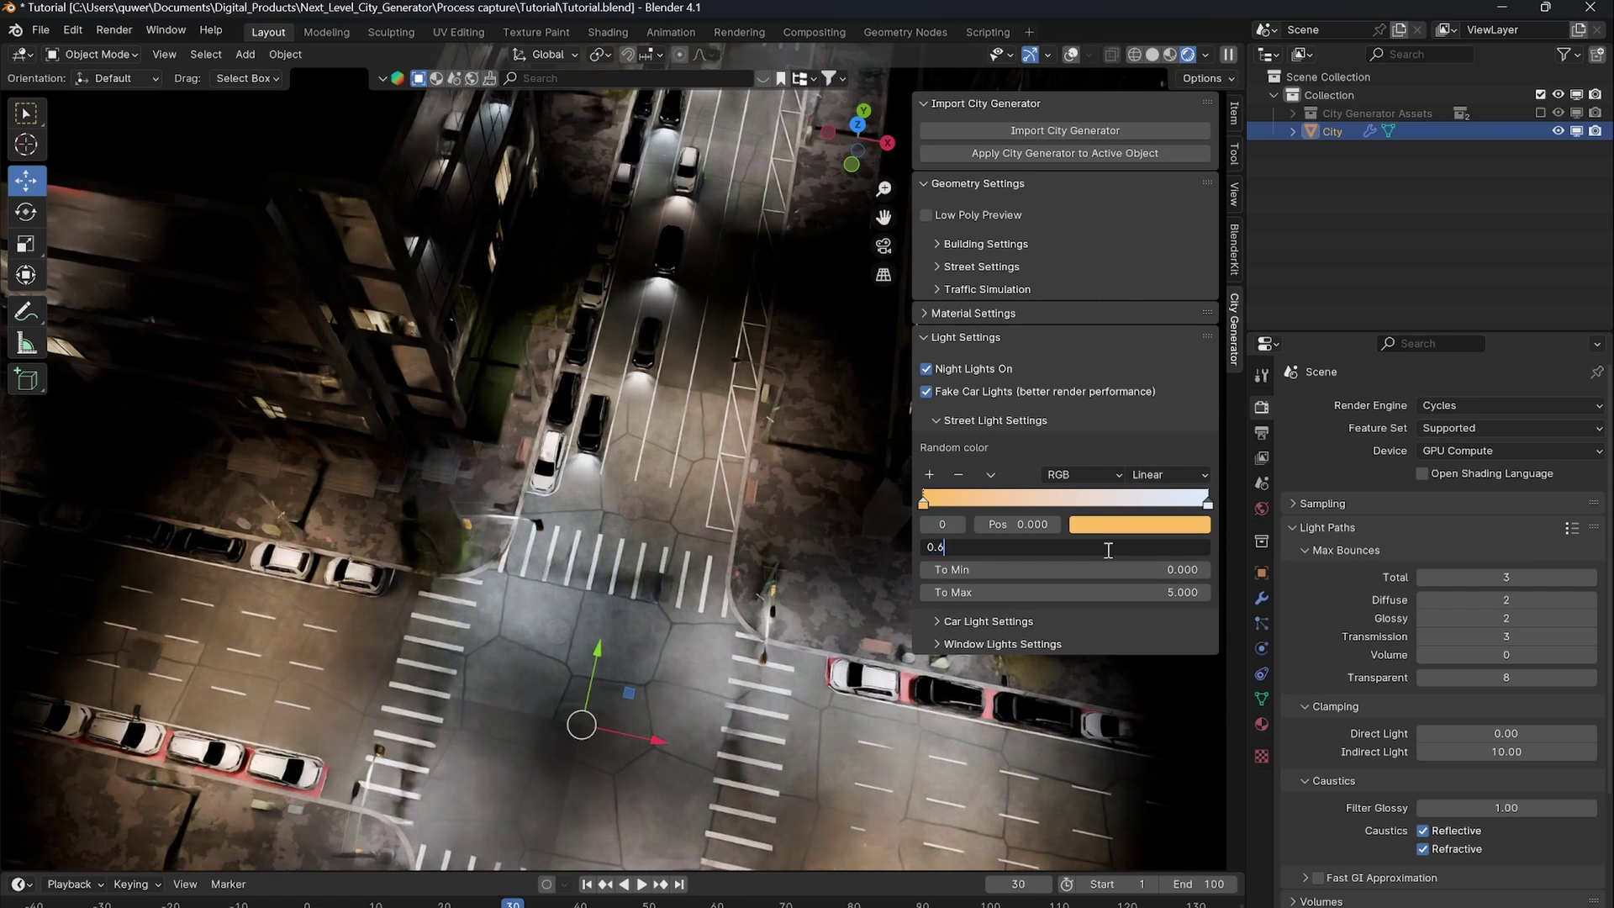
pyautogui.press('Return')
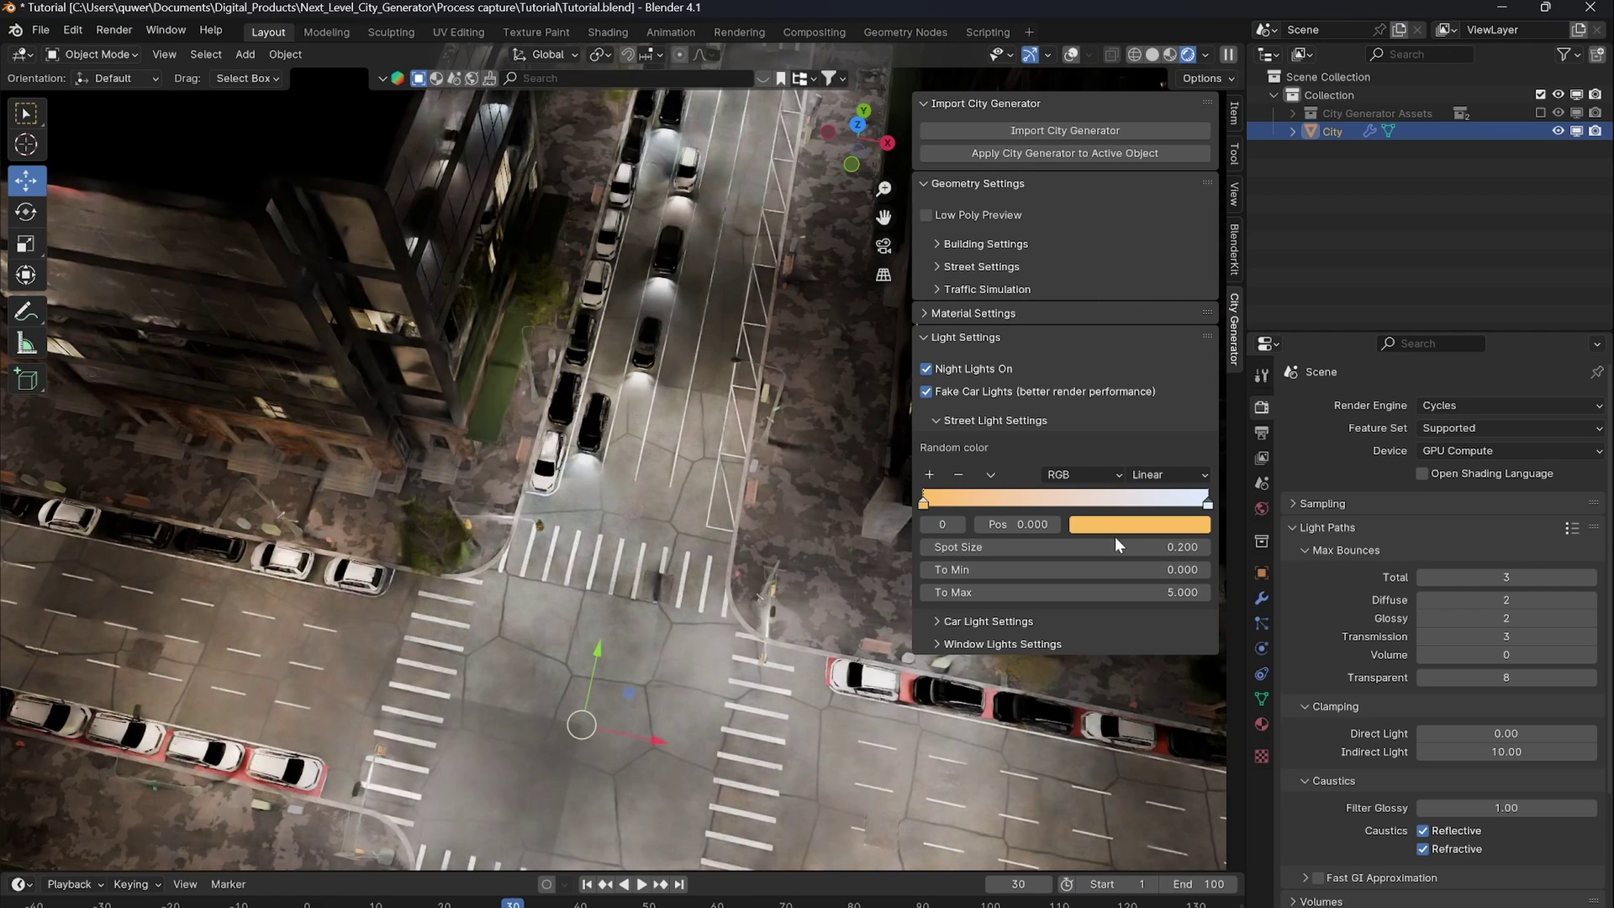
# Try a street light Spot Size of 1.000 and reduce it to 0.900.
pyautogui.click(1113, 548)
pyautogui.write('1')
pyautogui.press('Return')
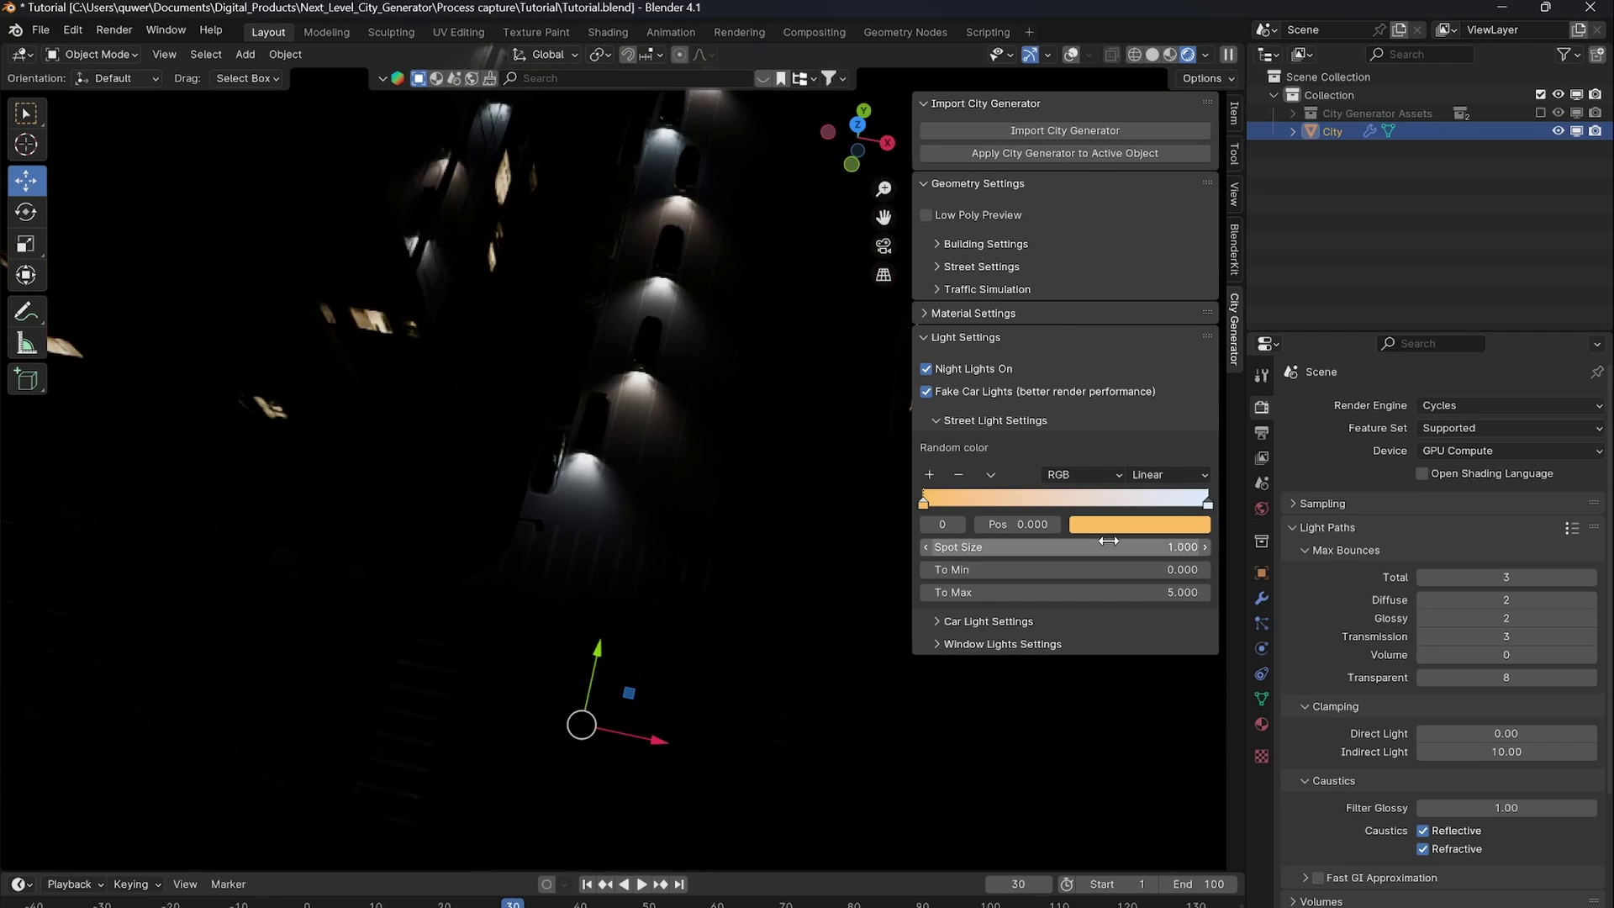
pyautogui.click(925, 548)
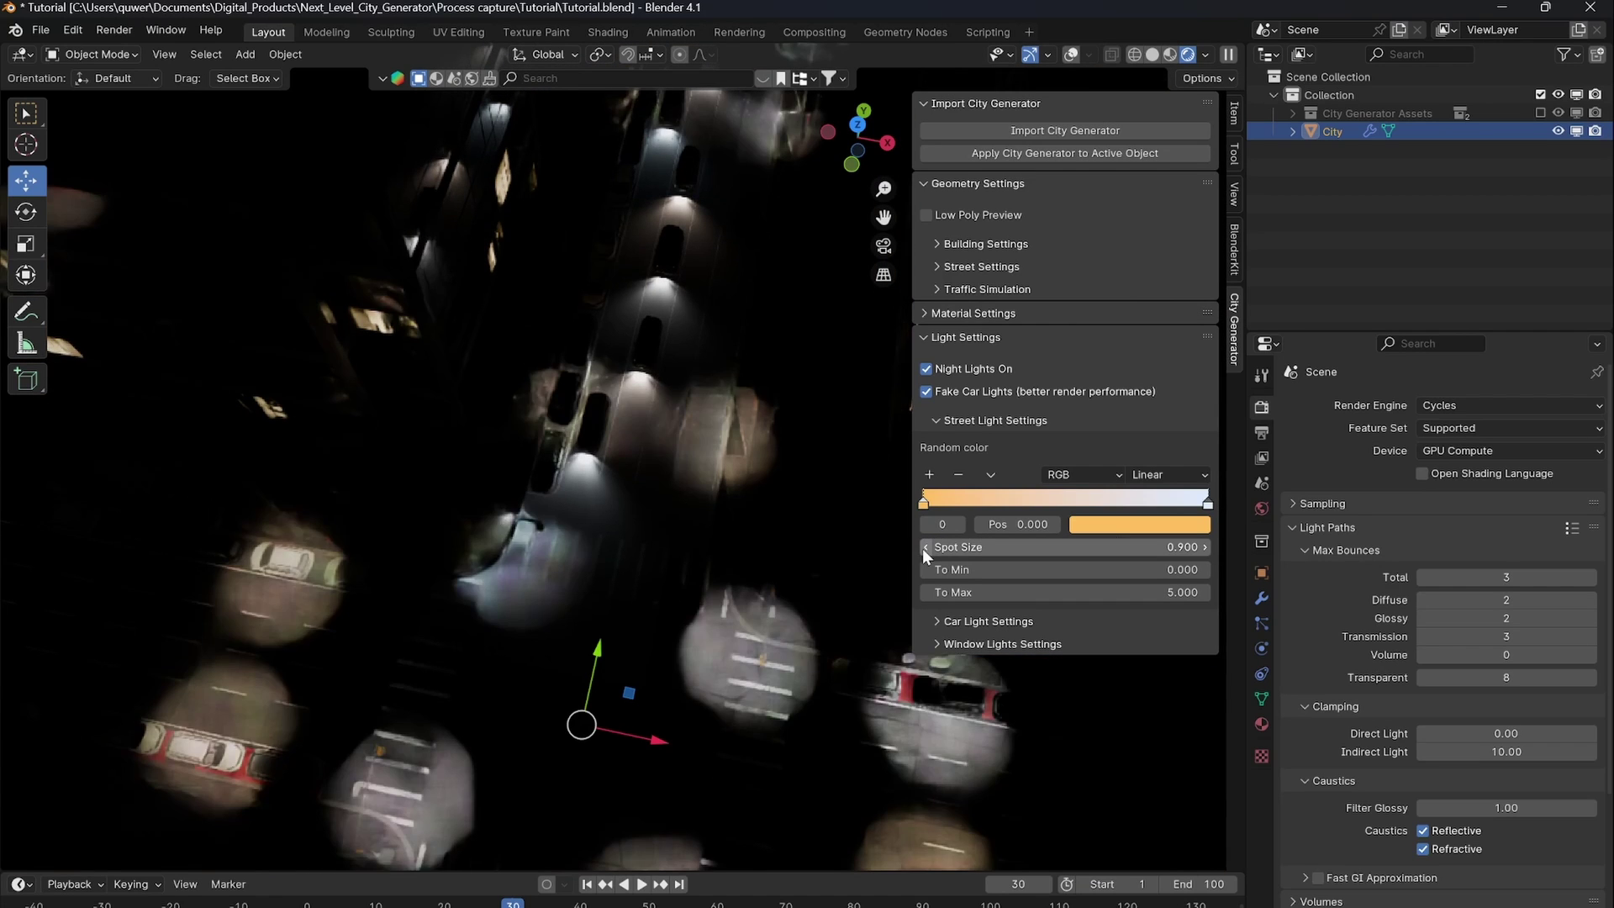
# Preview red in the Car Light random color ramp and lower the Light Probability of the Window Lights to -0.160.
pyautogui.moveTo(642, 557); pyautogui.dragTo(607, 478, button='middle')
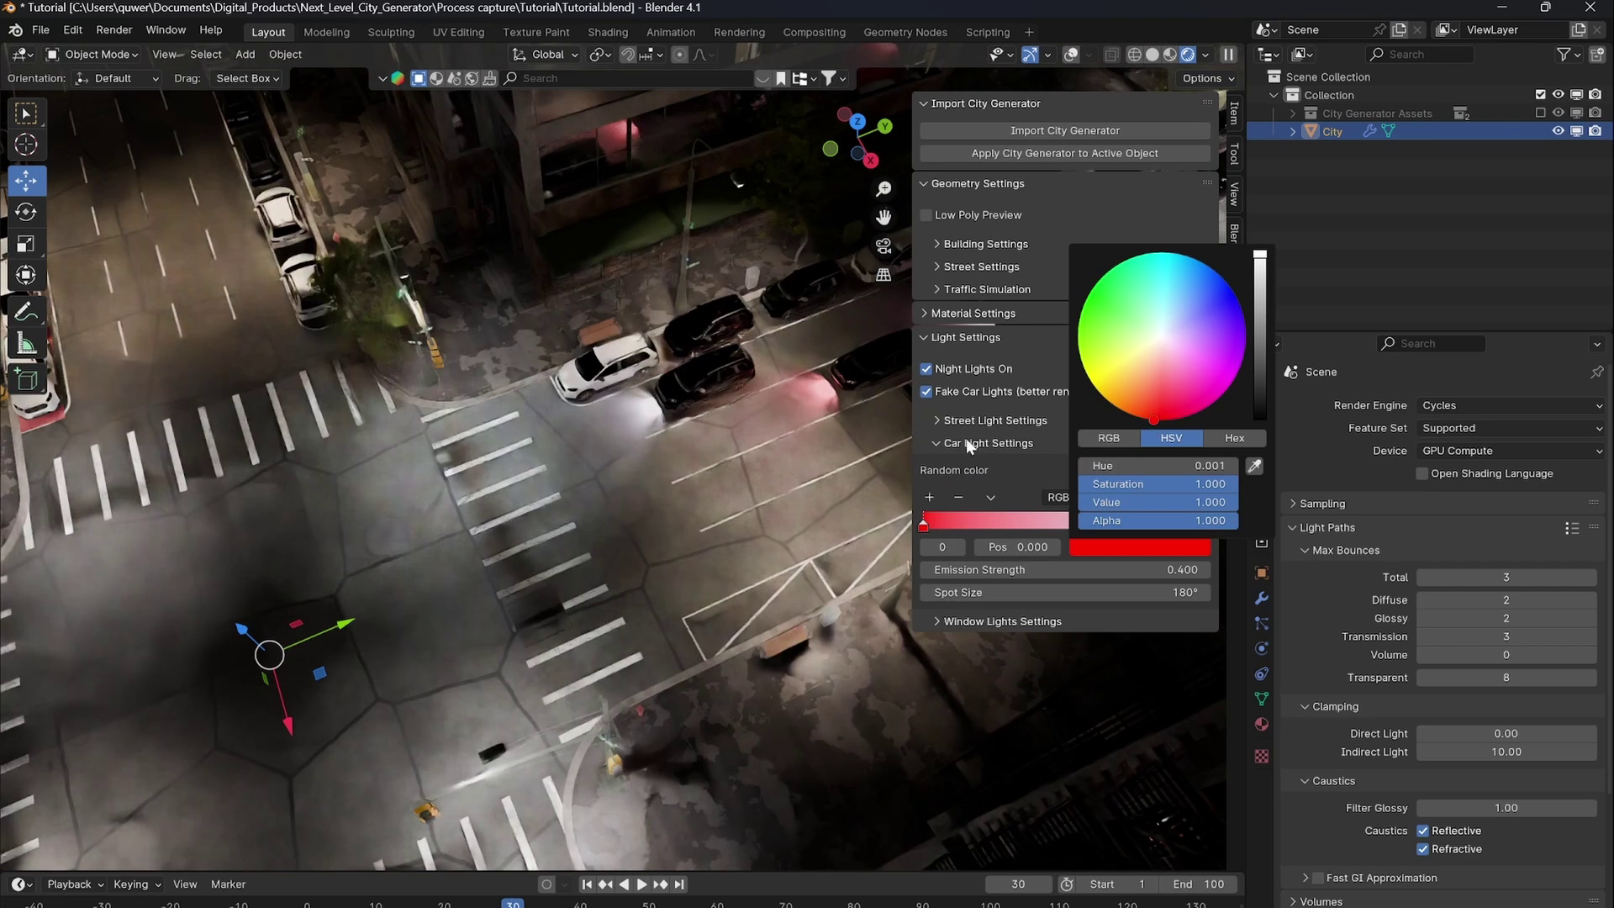
pyautogui.moveTo(966, 437); pyautogui.dragTo(752, 451, button='middle')
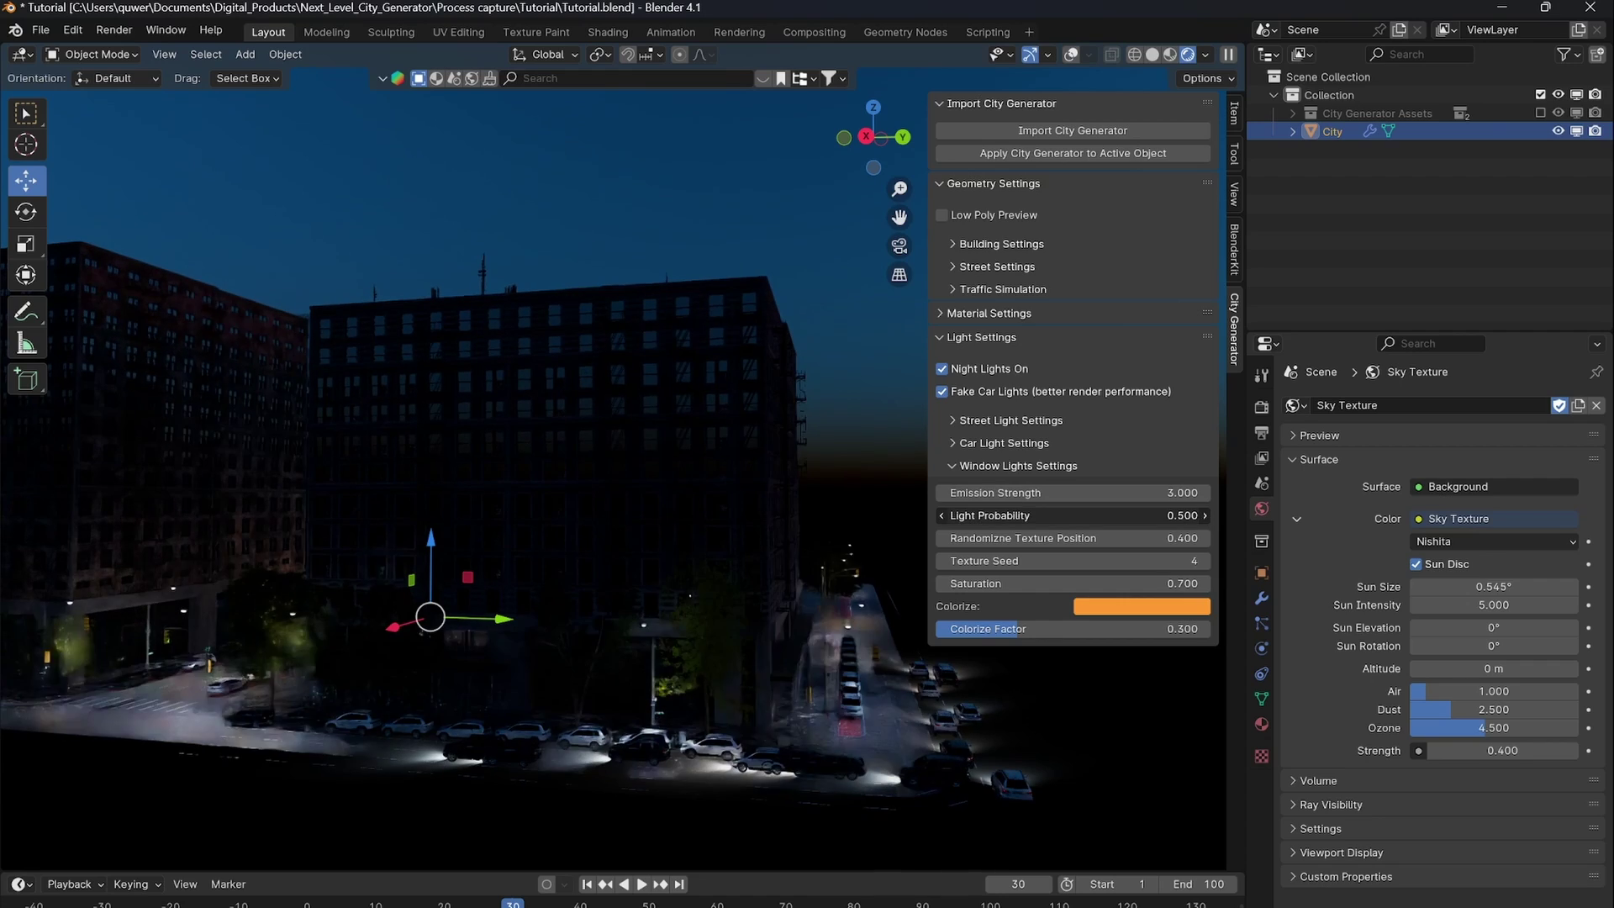
pyautogui.moveTo(1049, 517); pyautogui.dragTo(975, 517)
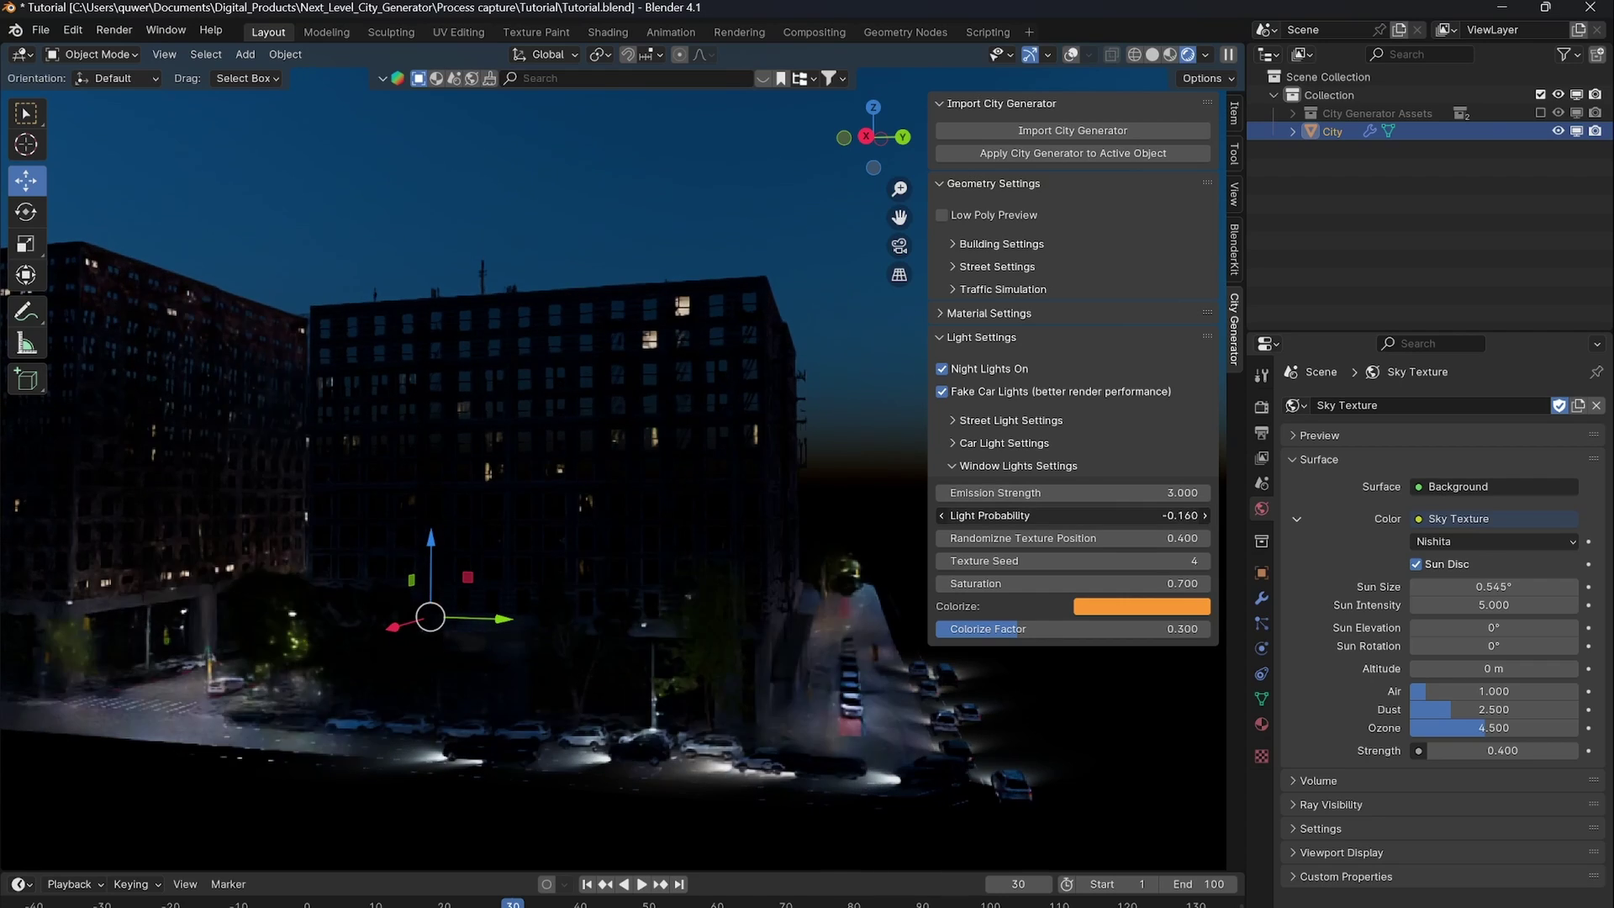